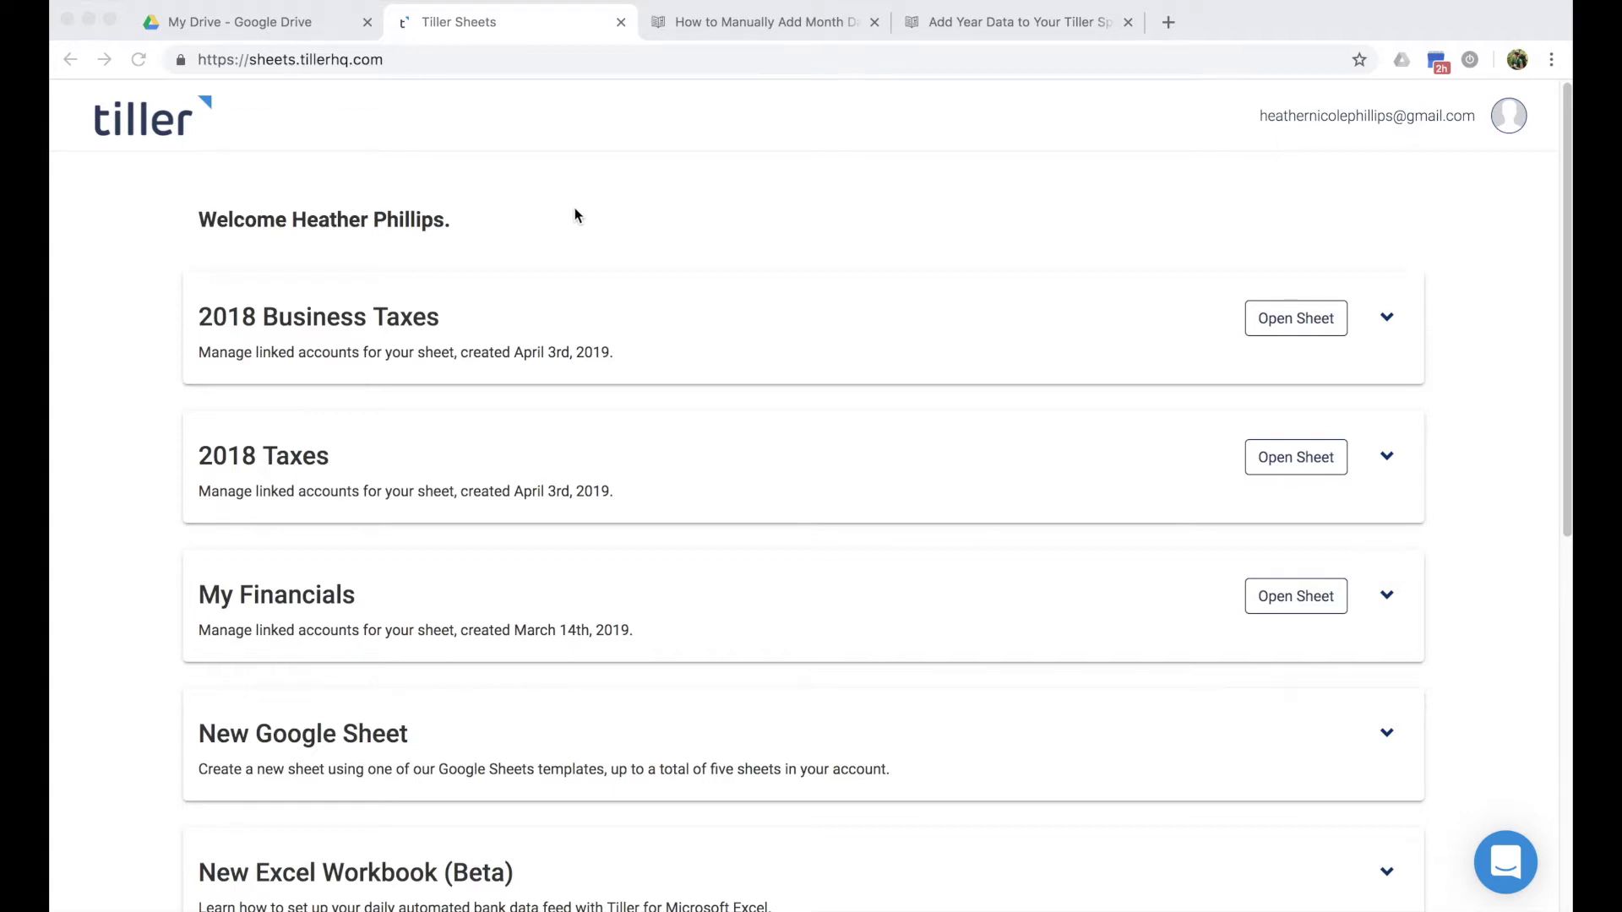
Expand the 2018 Business Taxes entry in Tiller Sheets and show its Transactions sheet
left_click(499, 343)
left_click(500, 343)
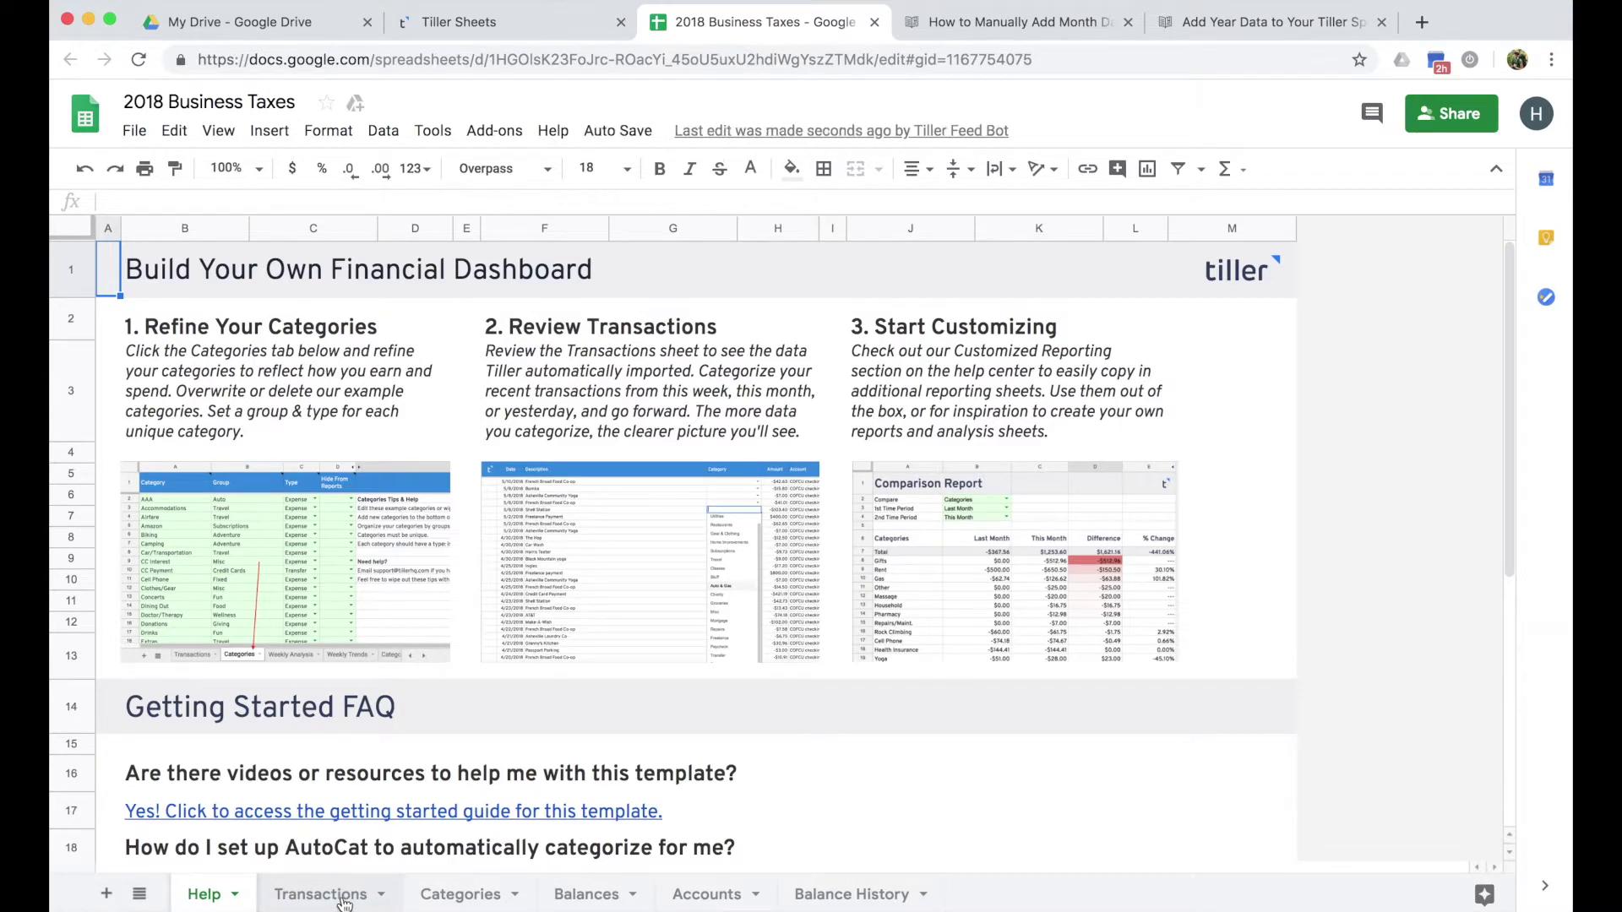
left_click(343, 897)
Scroll down and select row 36 to locate the oldest 11/1/2018 transactions, then go to My Drive
scroll(221, 594, "down", 8)
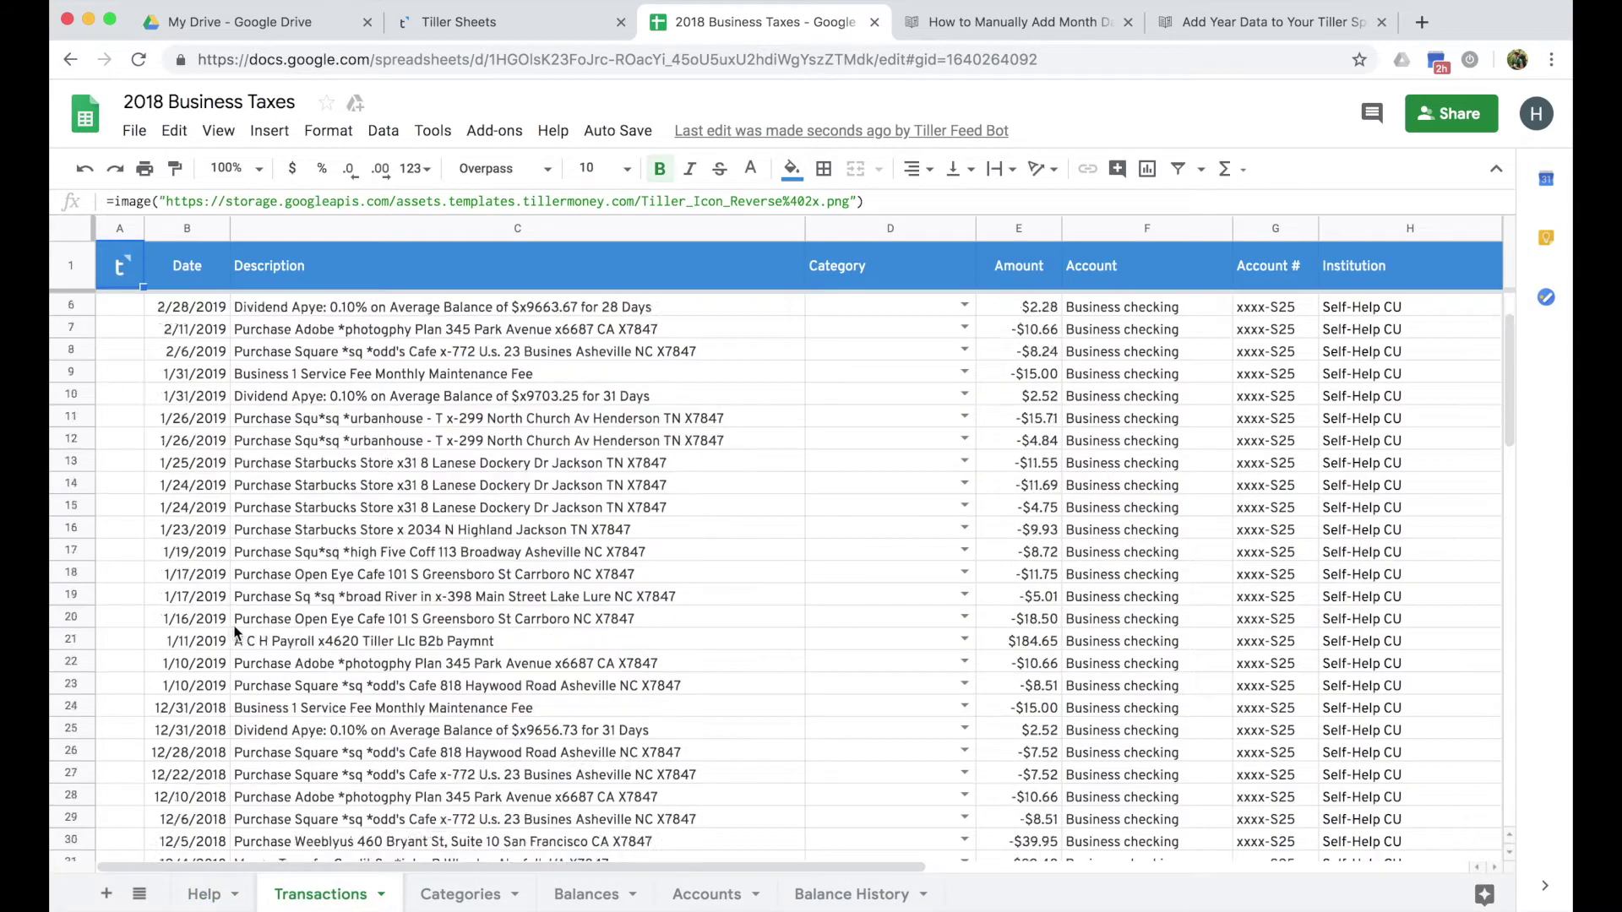
left_click(78, 550)
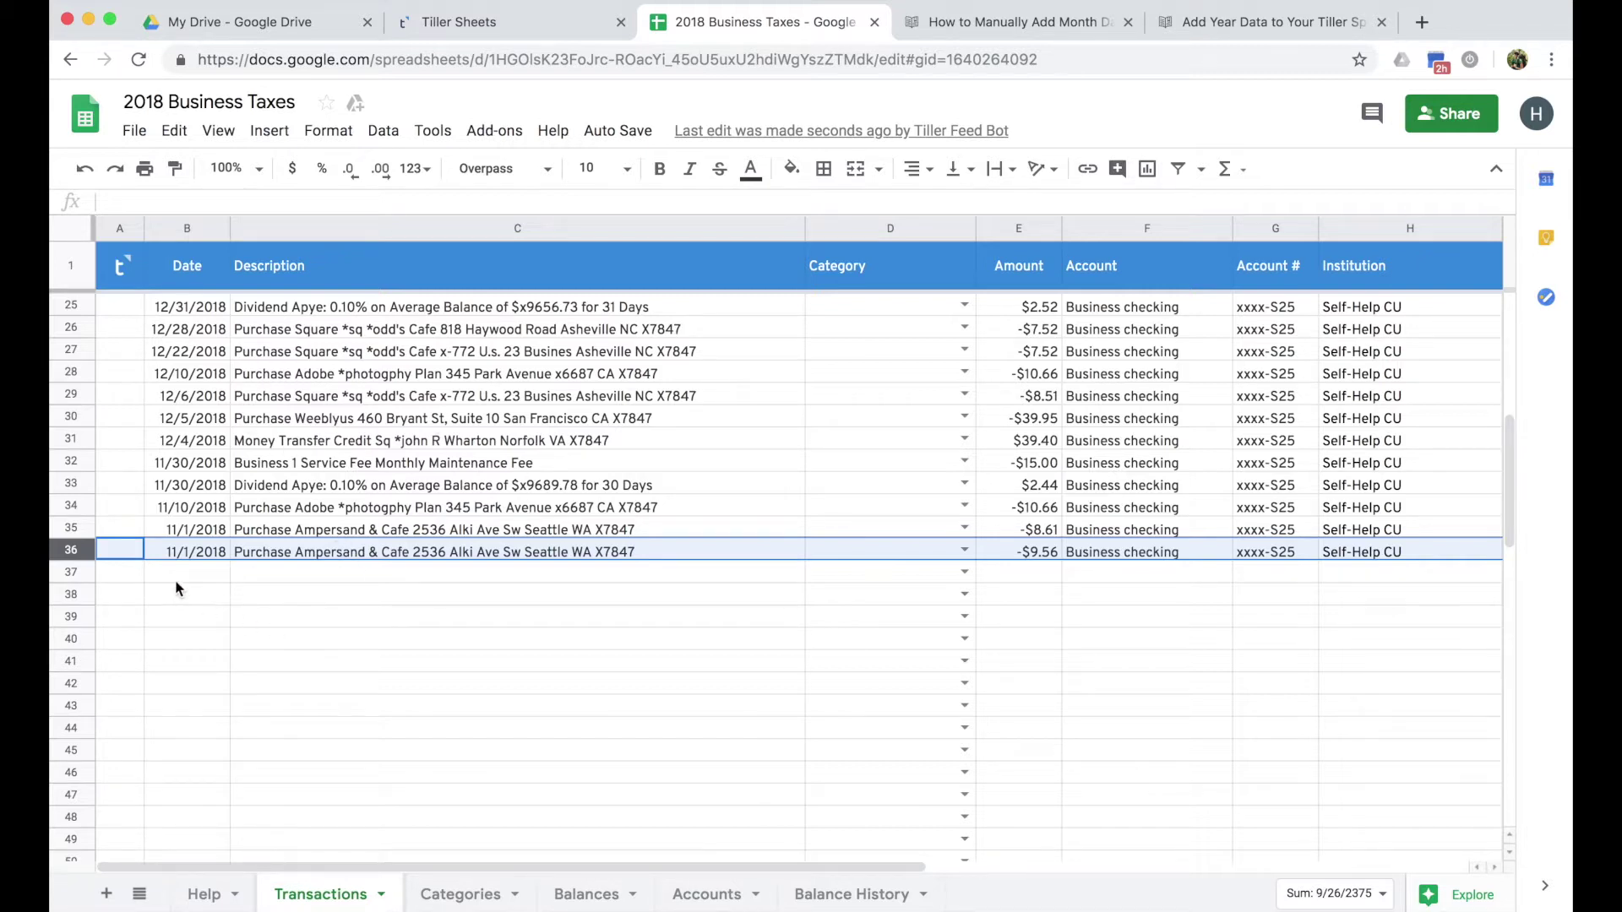
left_click(177, 580)
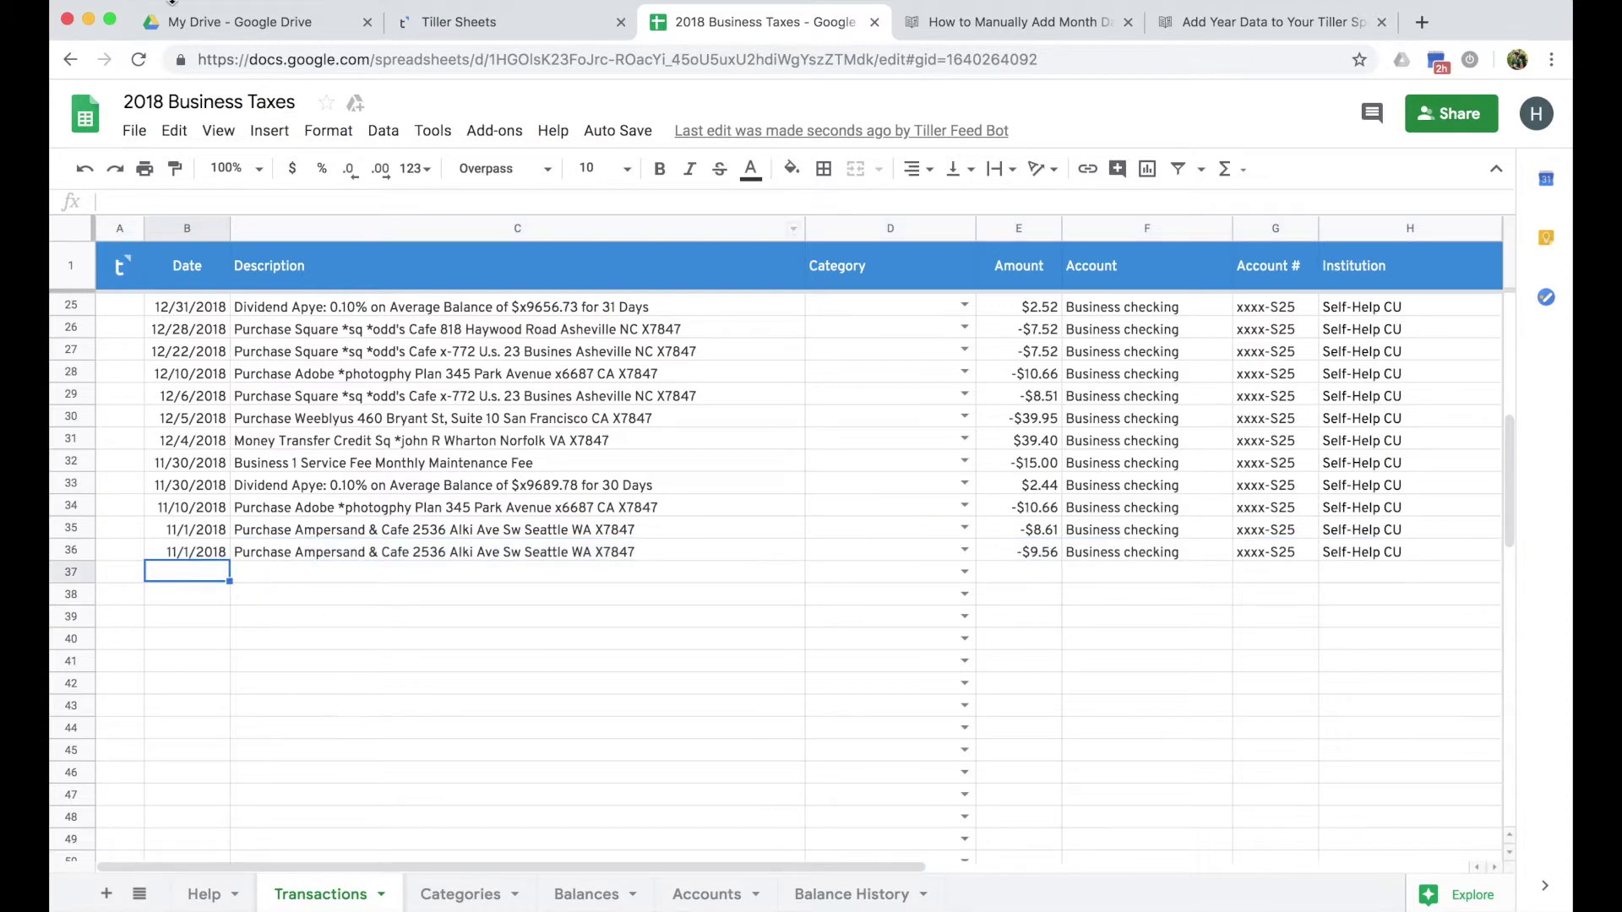
left_click(186, 28)
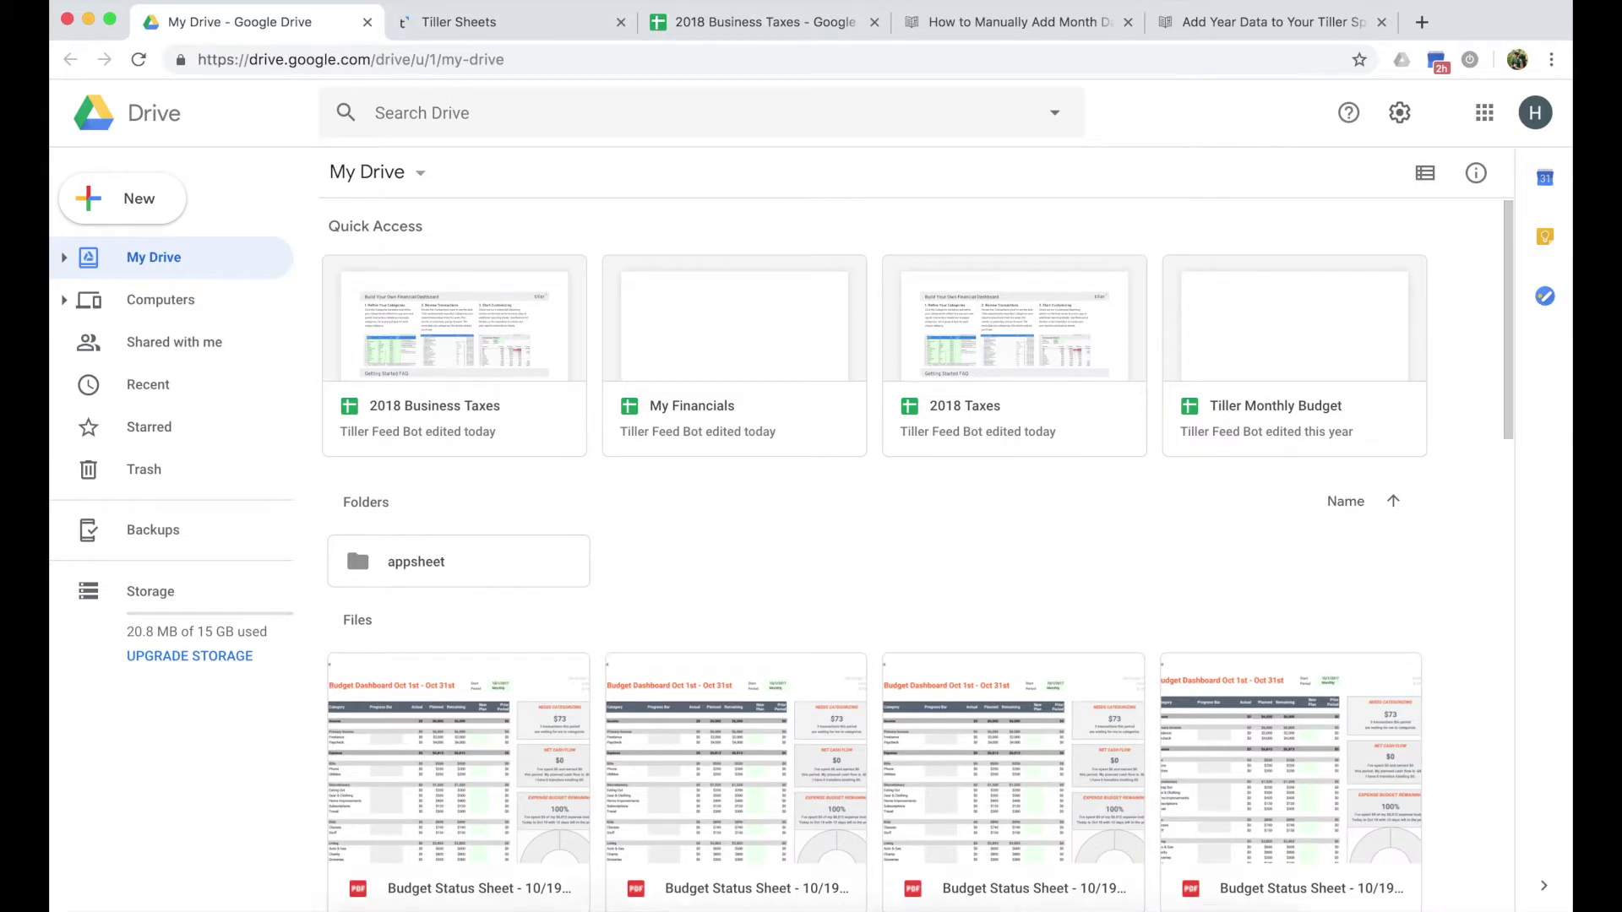
Upload 2018-Transactions.csv from the Desktop into My Drive and open it with Google Sheets
mouse_move(400, 893)
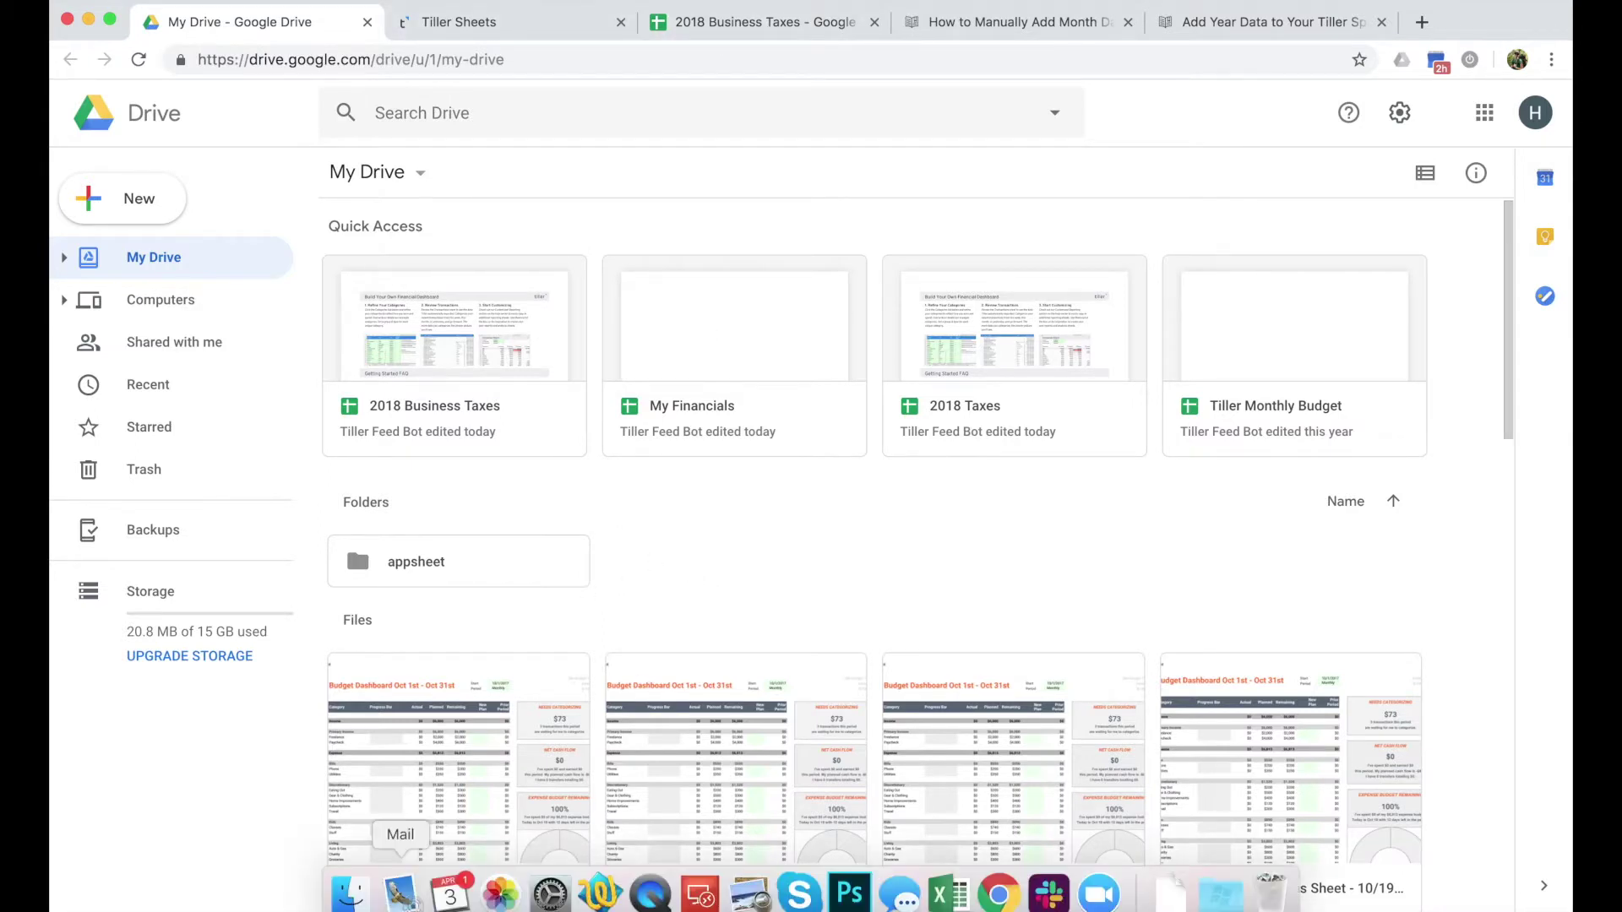
left_click(348, 894)
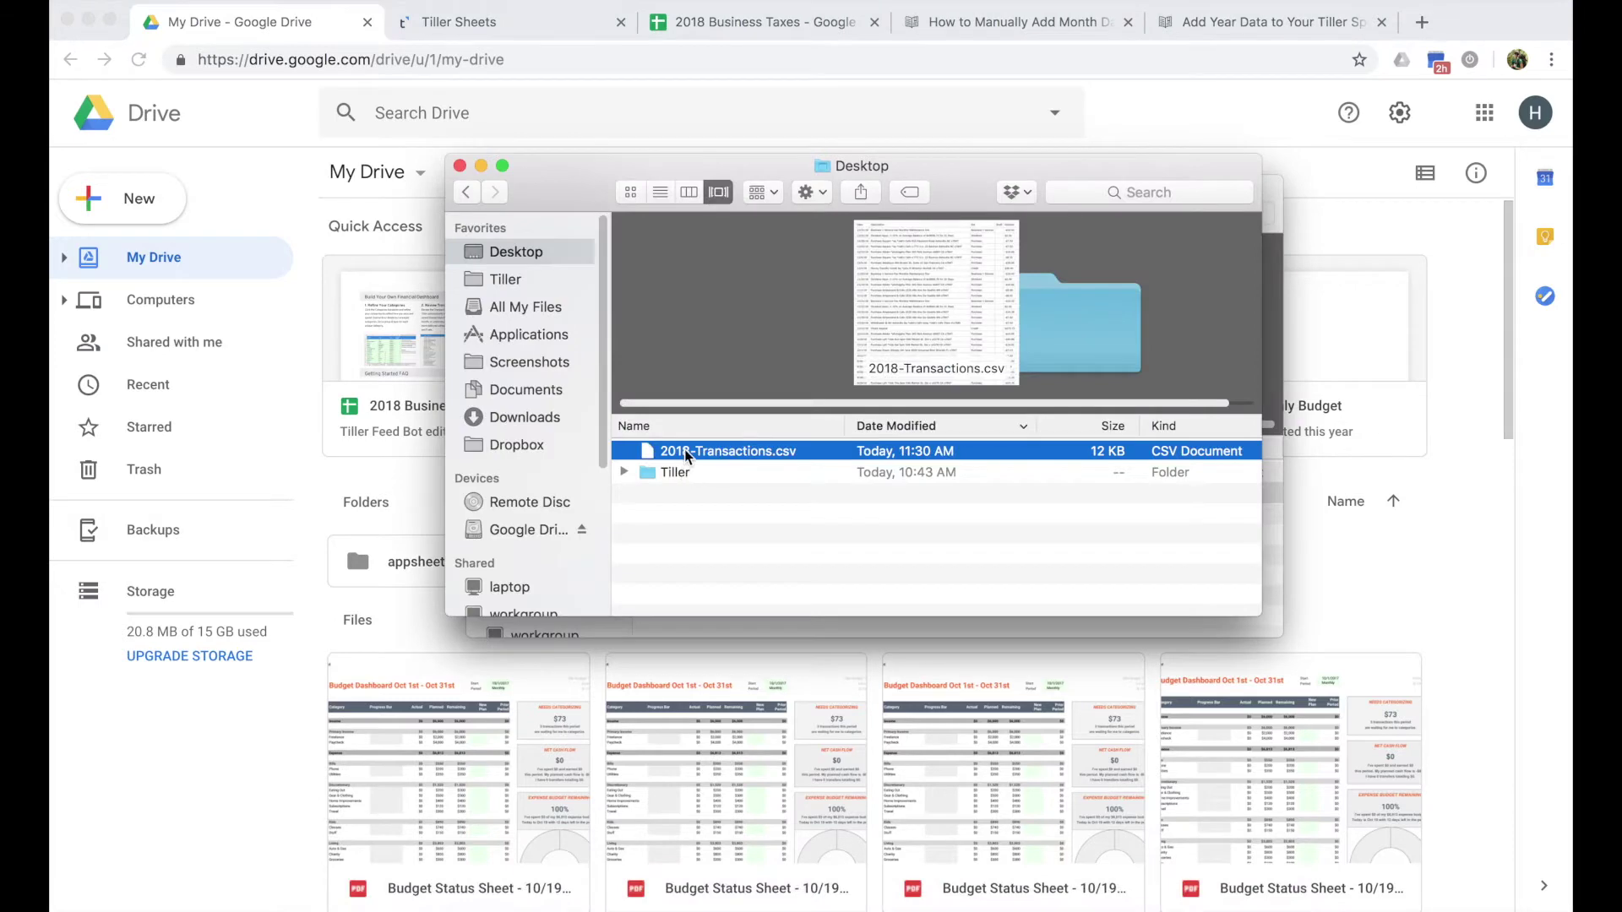
left_click_drag(684, 449, 669, 731)
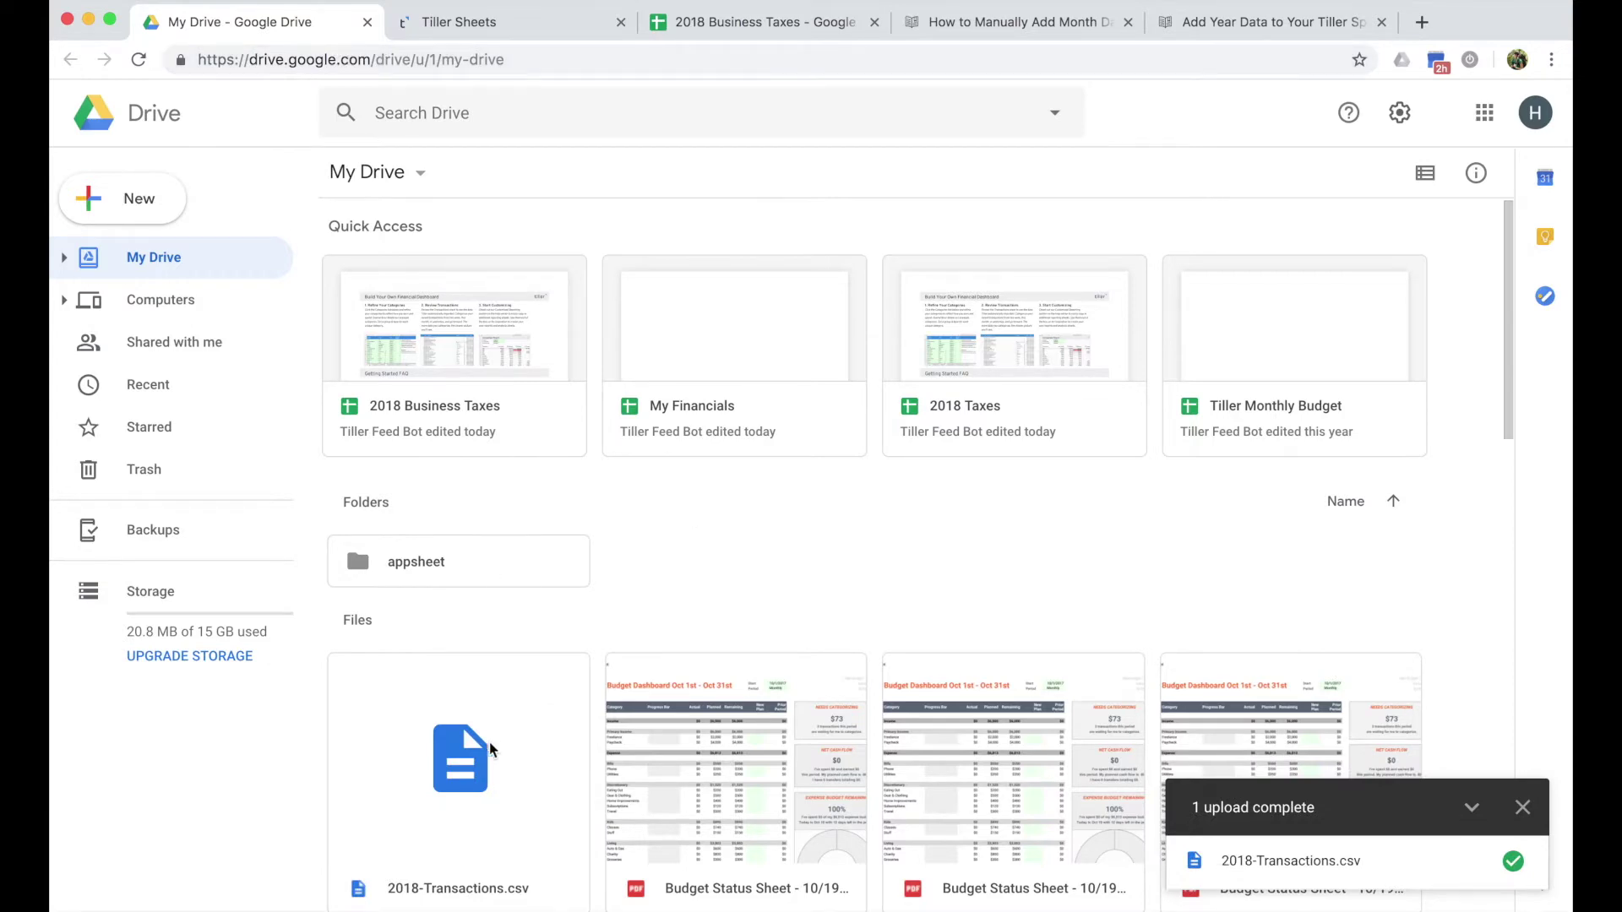
left_click(494, 801)
double_click(492, 794)
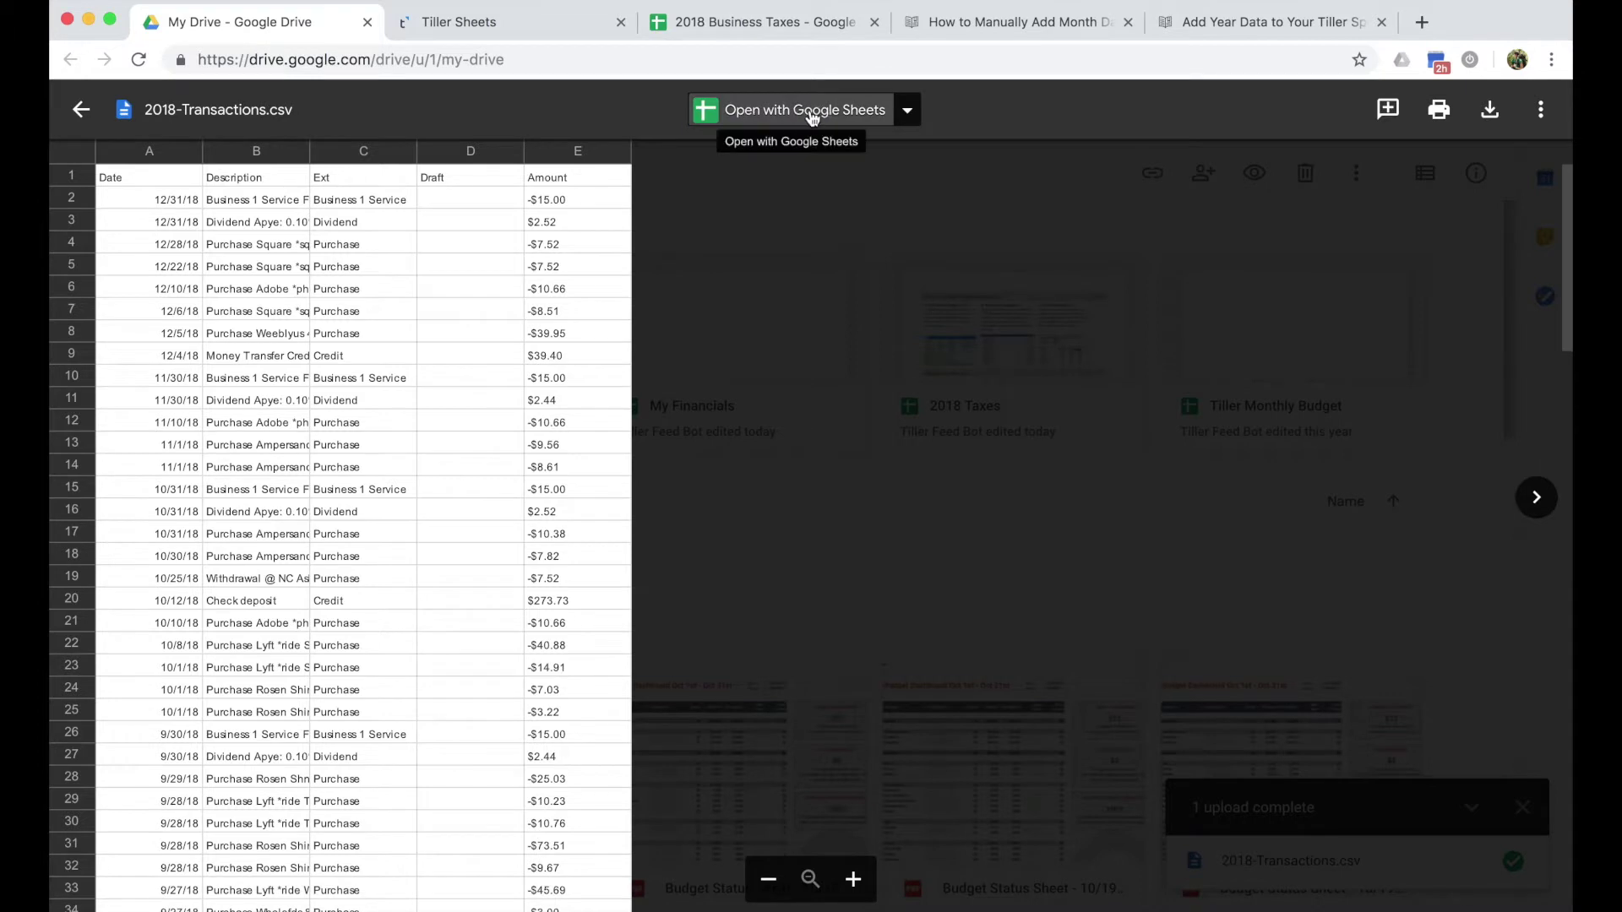
left_click(743, 111)
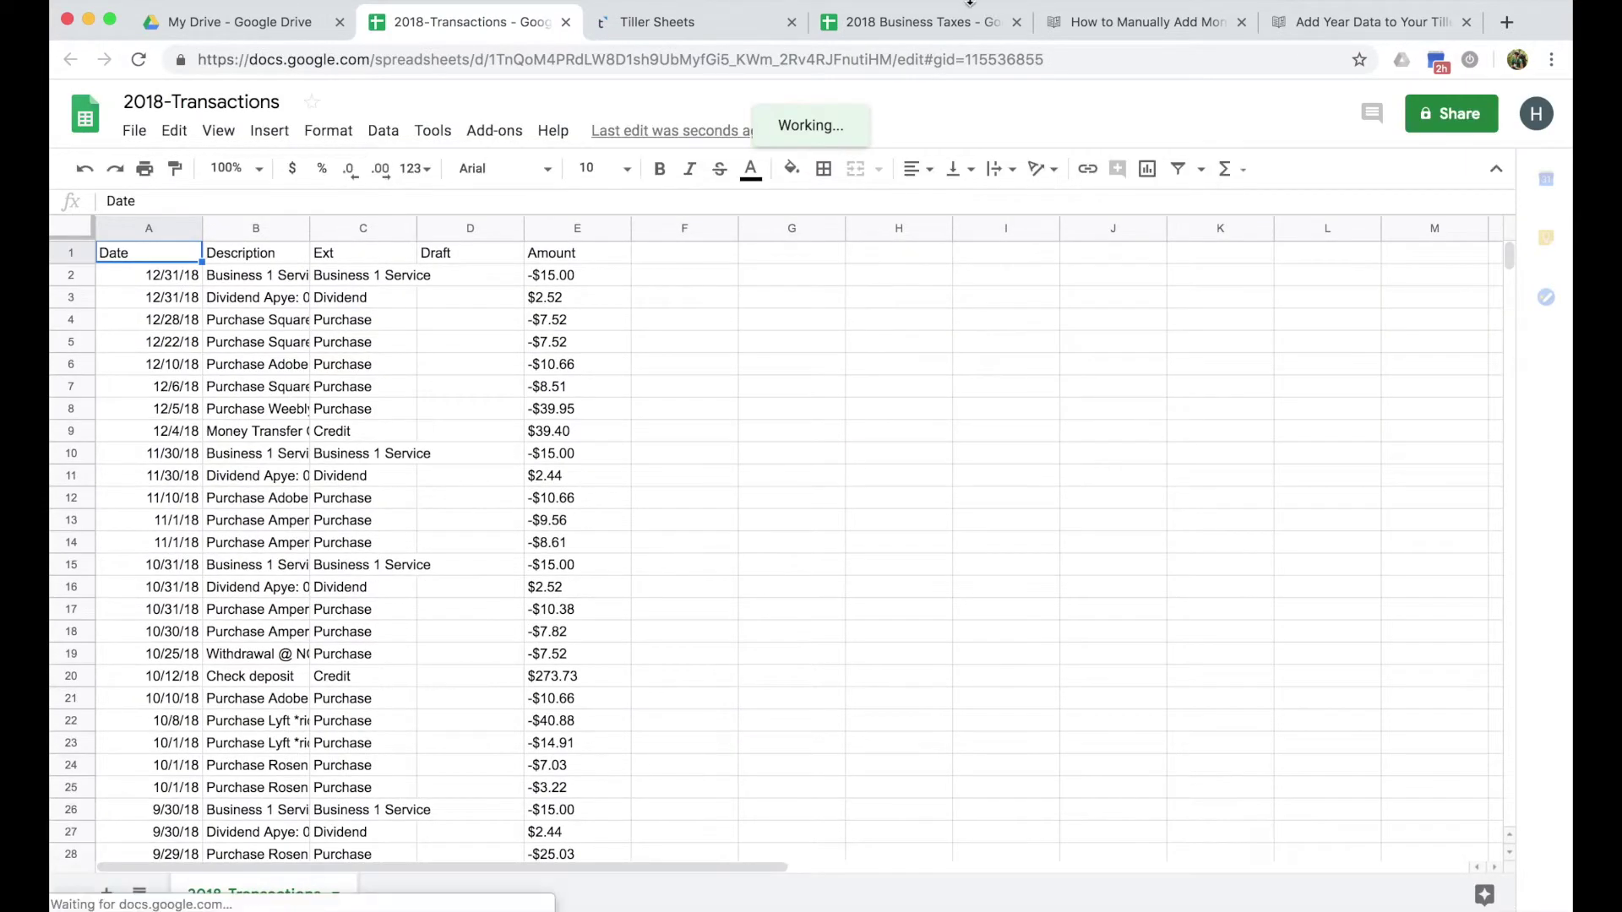
Match Tiller's oldest row 36 against 2018-Transactions, finding the same -$8.61 purchase in row 14
left_click(908, 32)
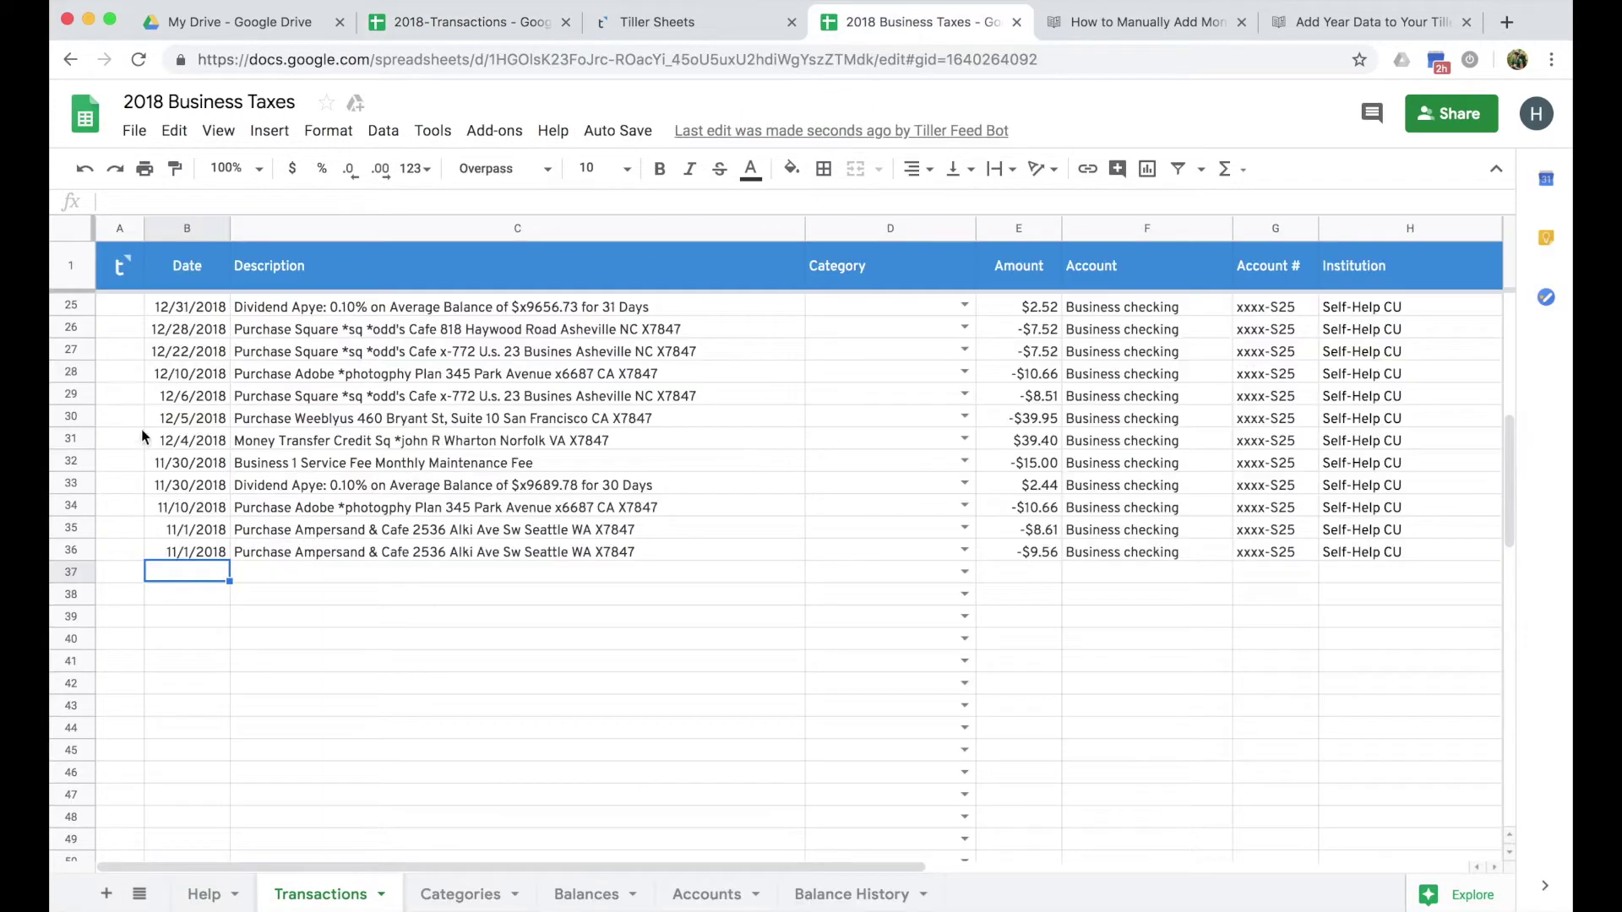
left_click(72, 550)
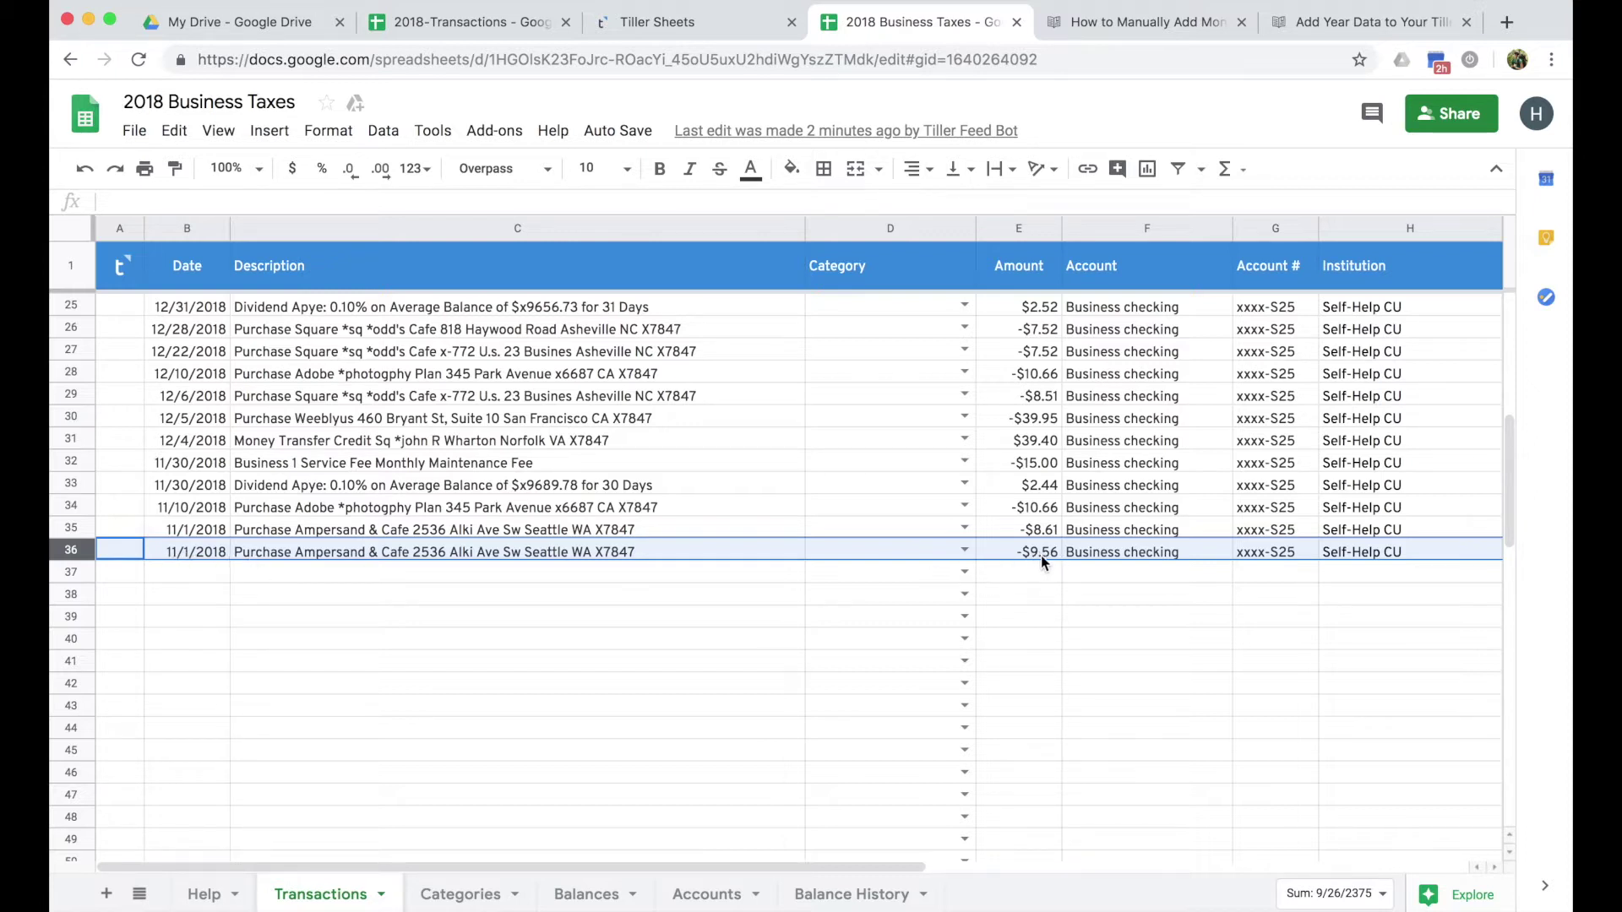
left_click(468, 24)
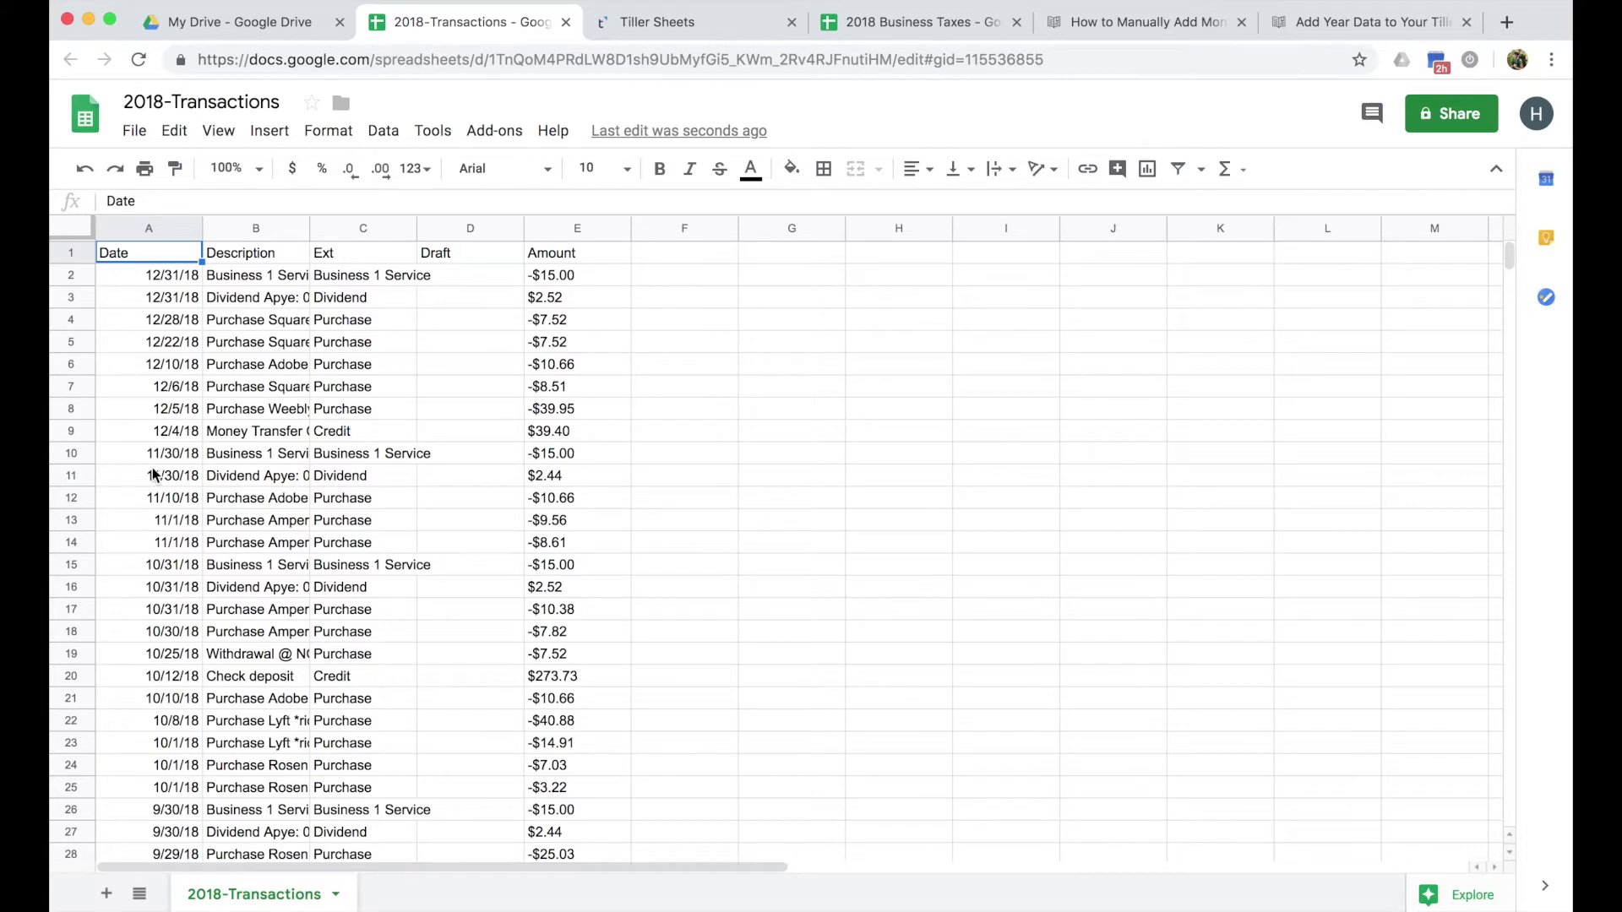
left_click(583, 547)
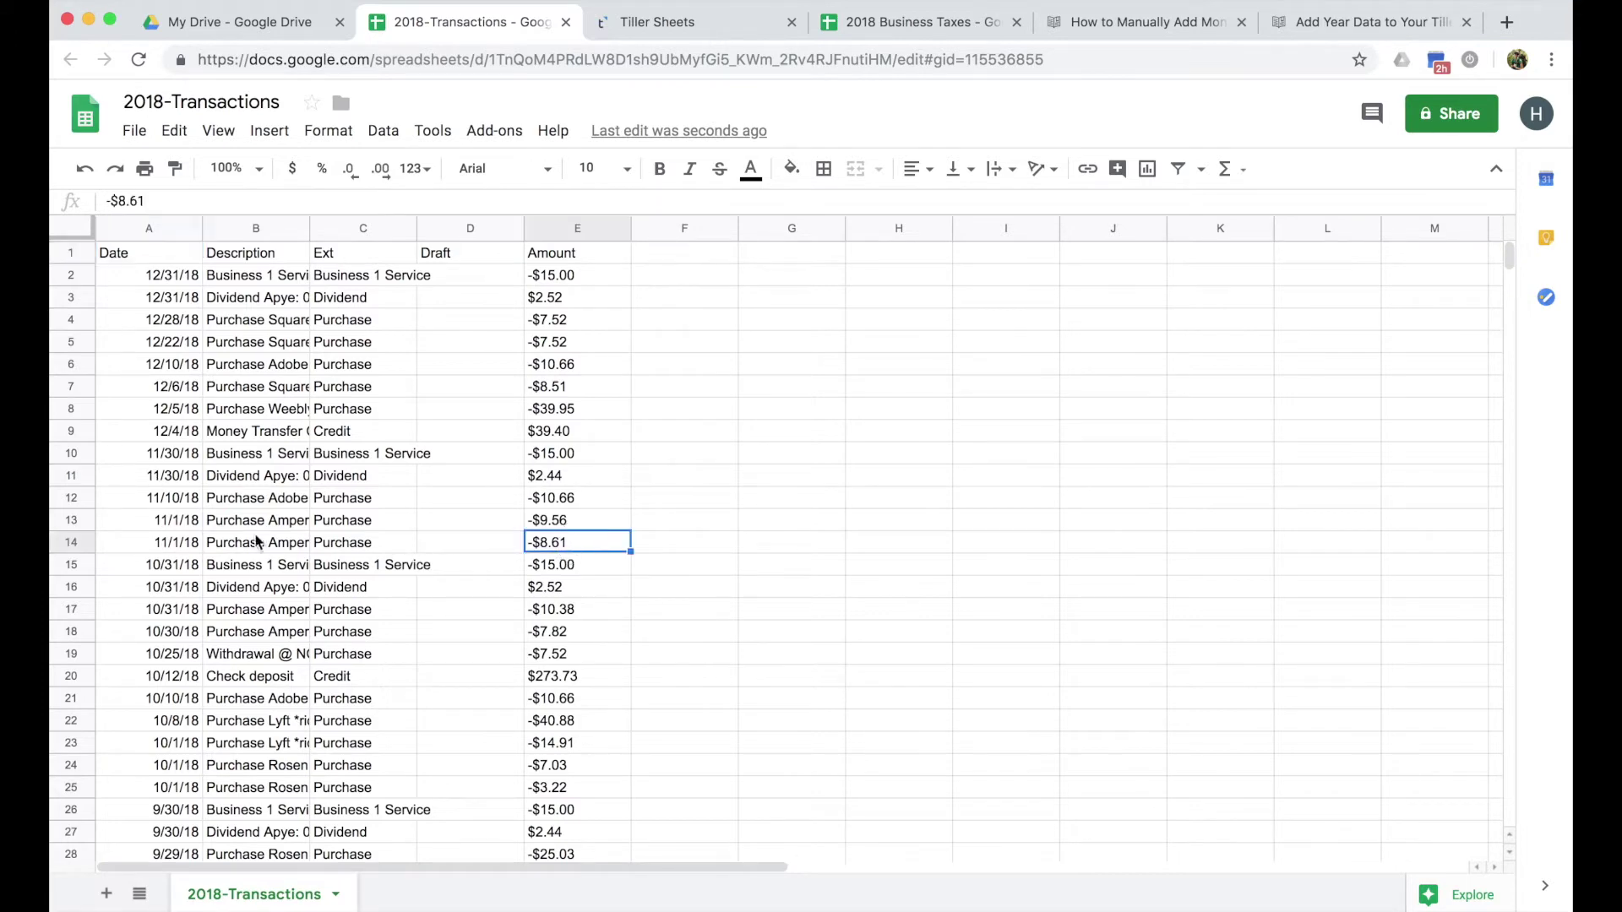
left_click(880, 24)
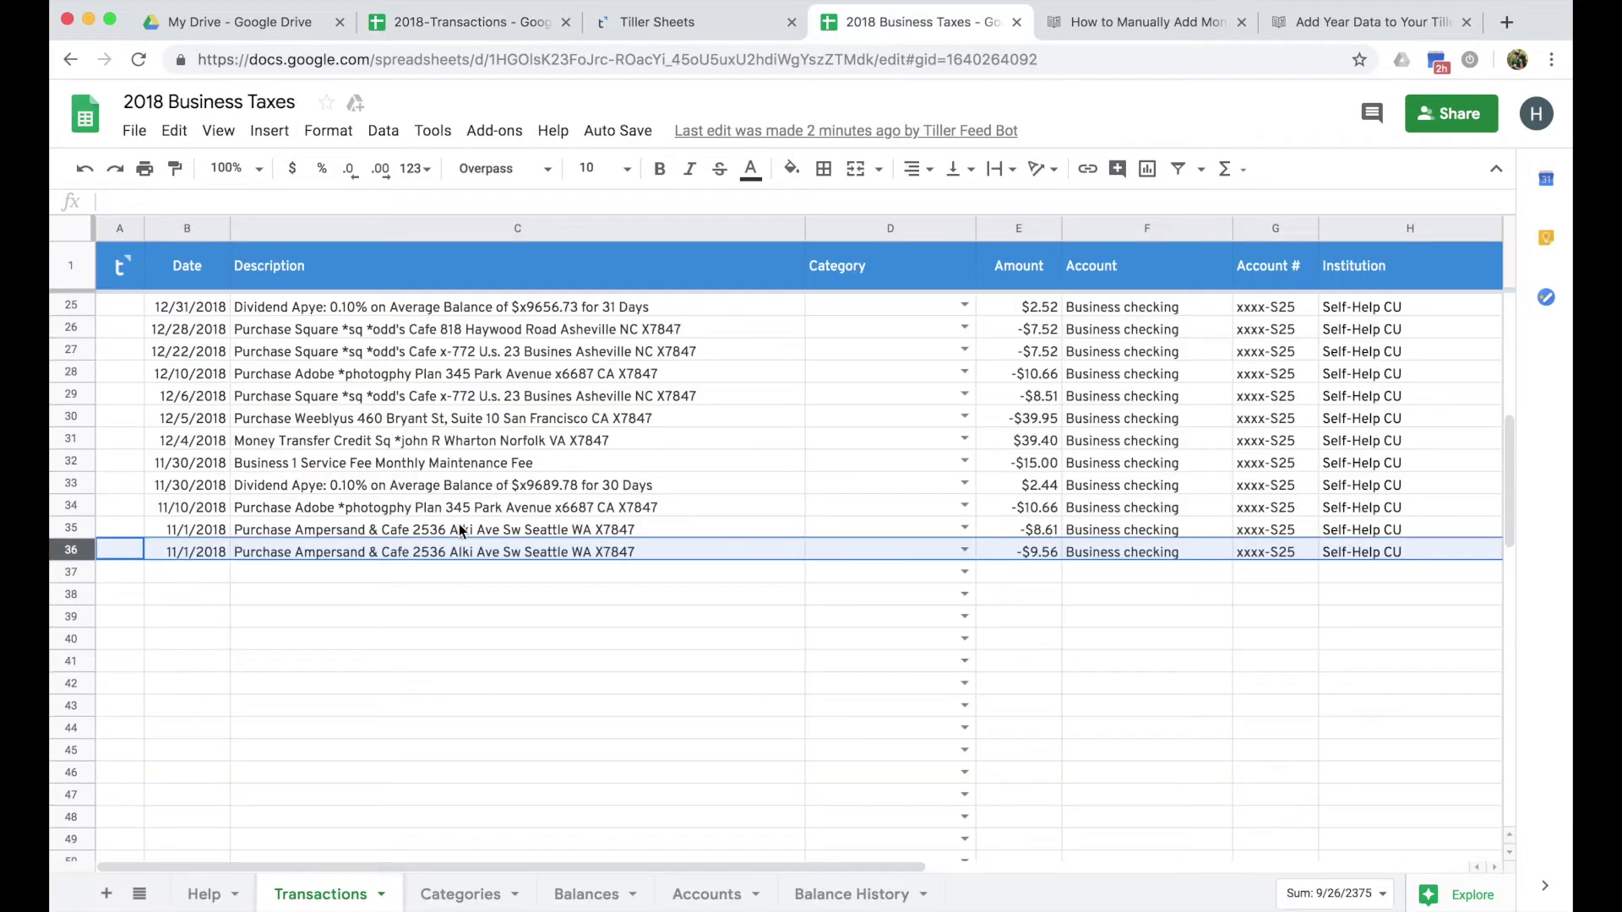
left_click(481, 25)
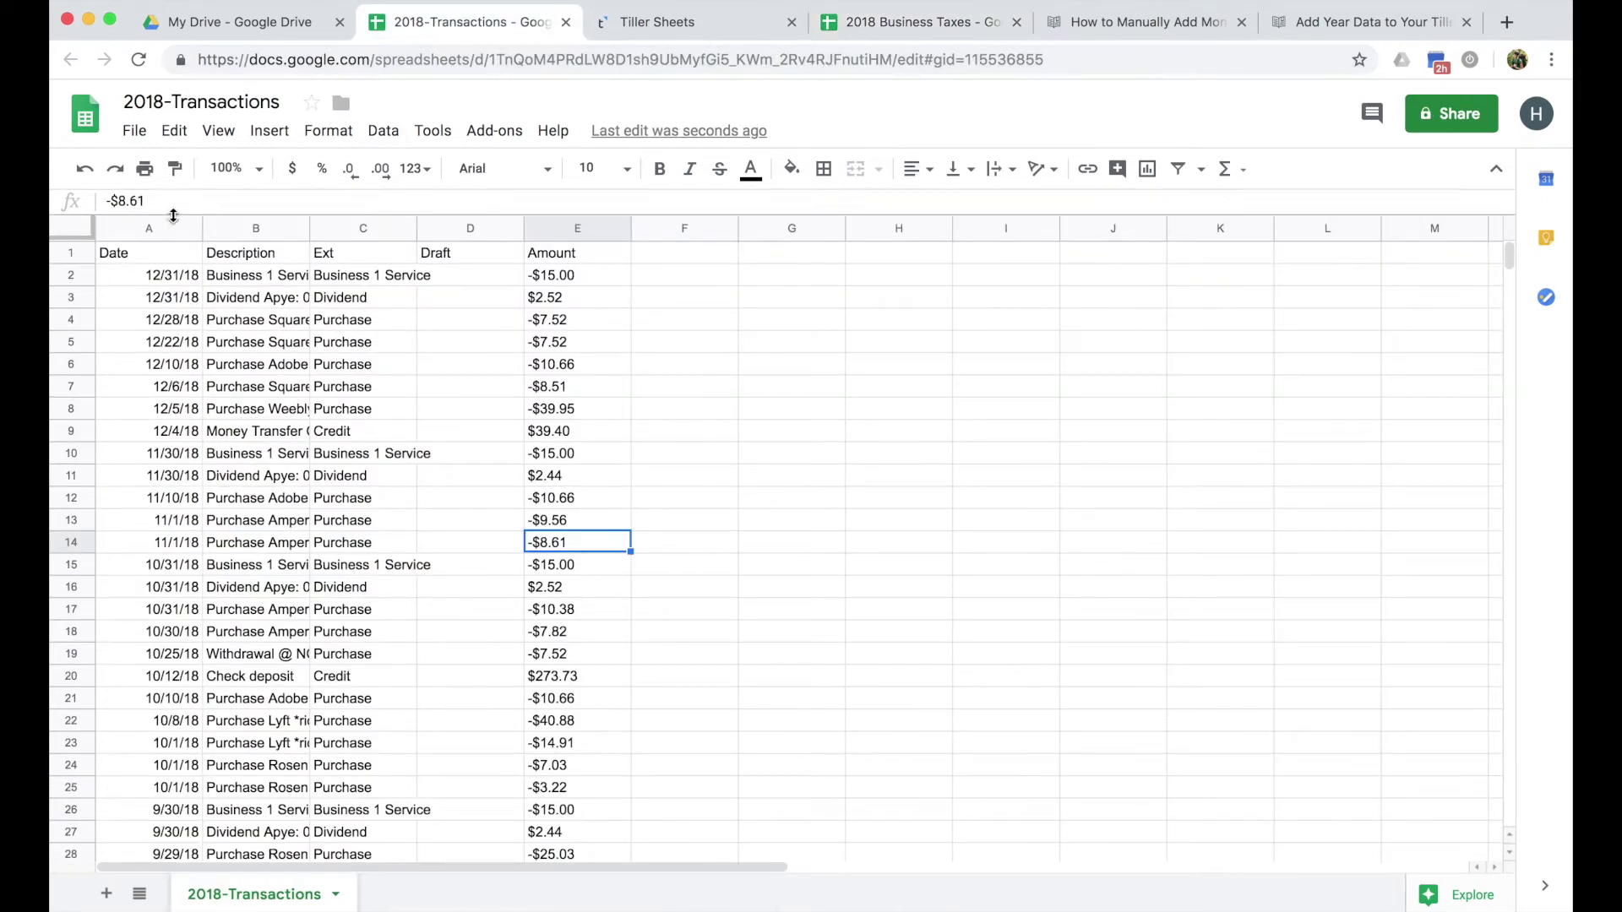
Delete rows 2–14 of 2018-Transactions, the purchases Tiller already has
left_click(71, 274)
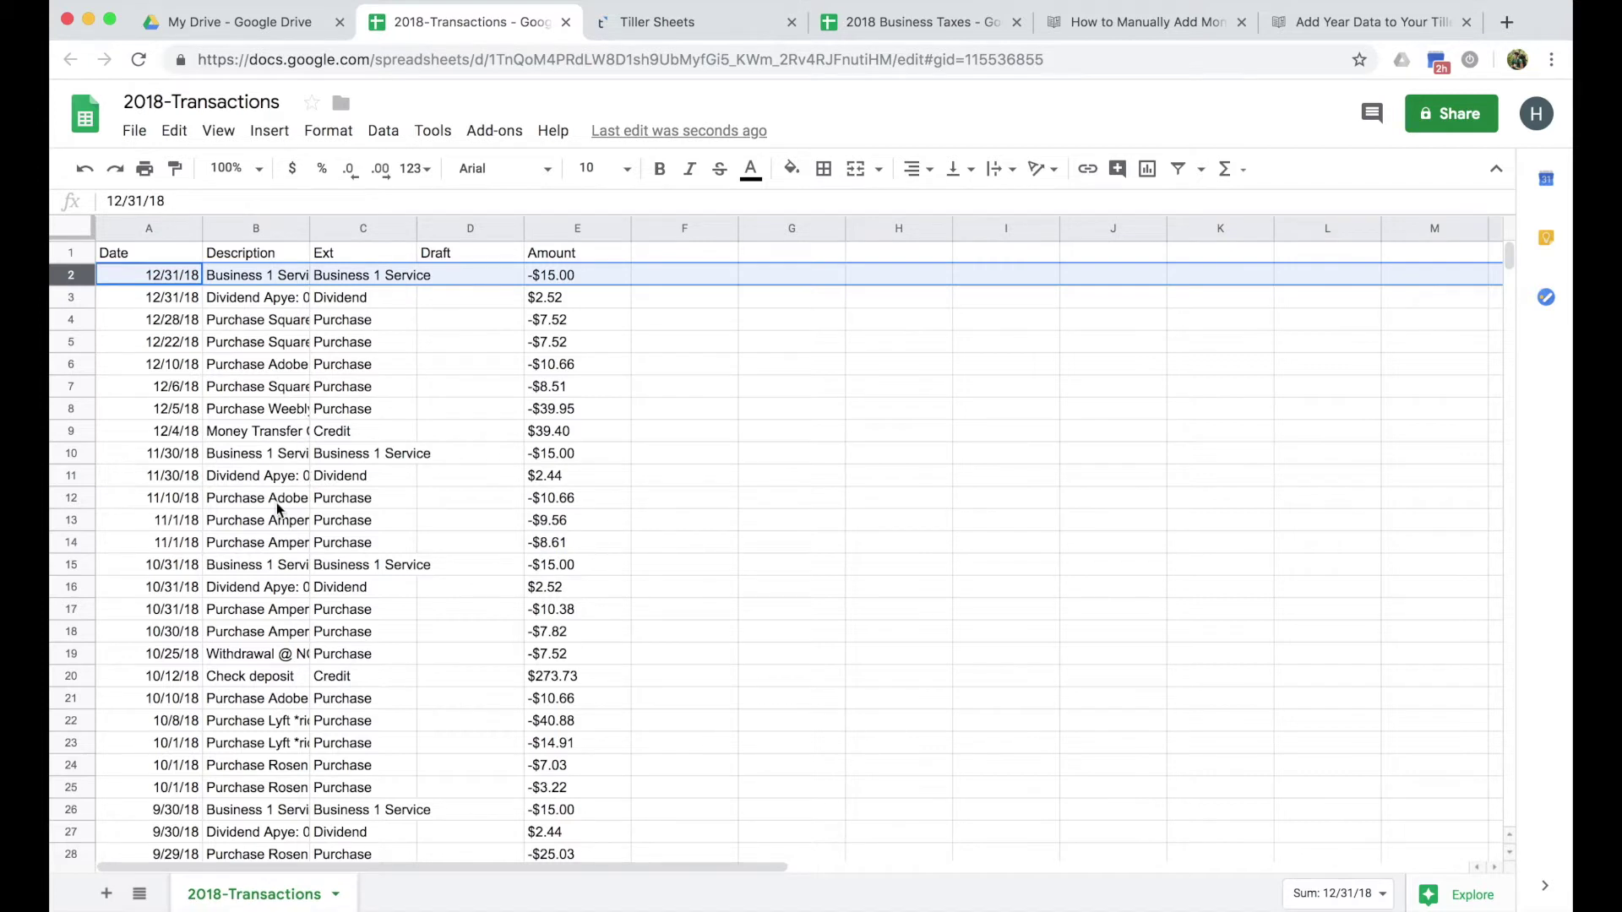
left_click(88, 542, "shift")
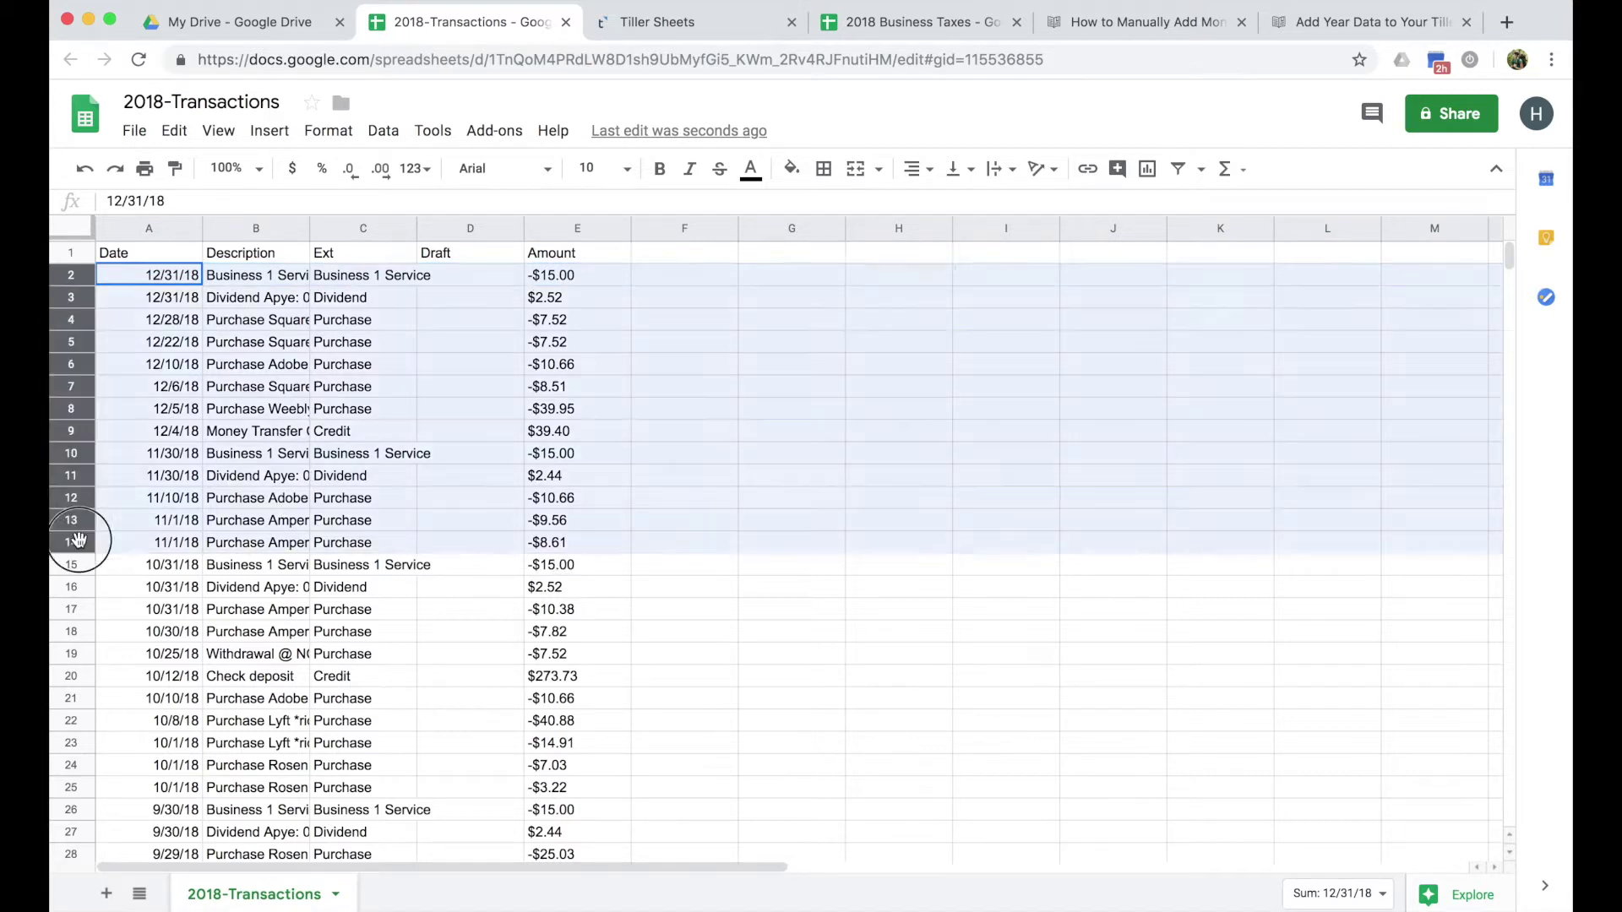
right_click(78, 540)
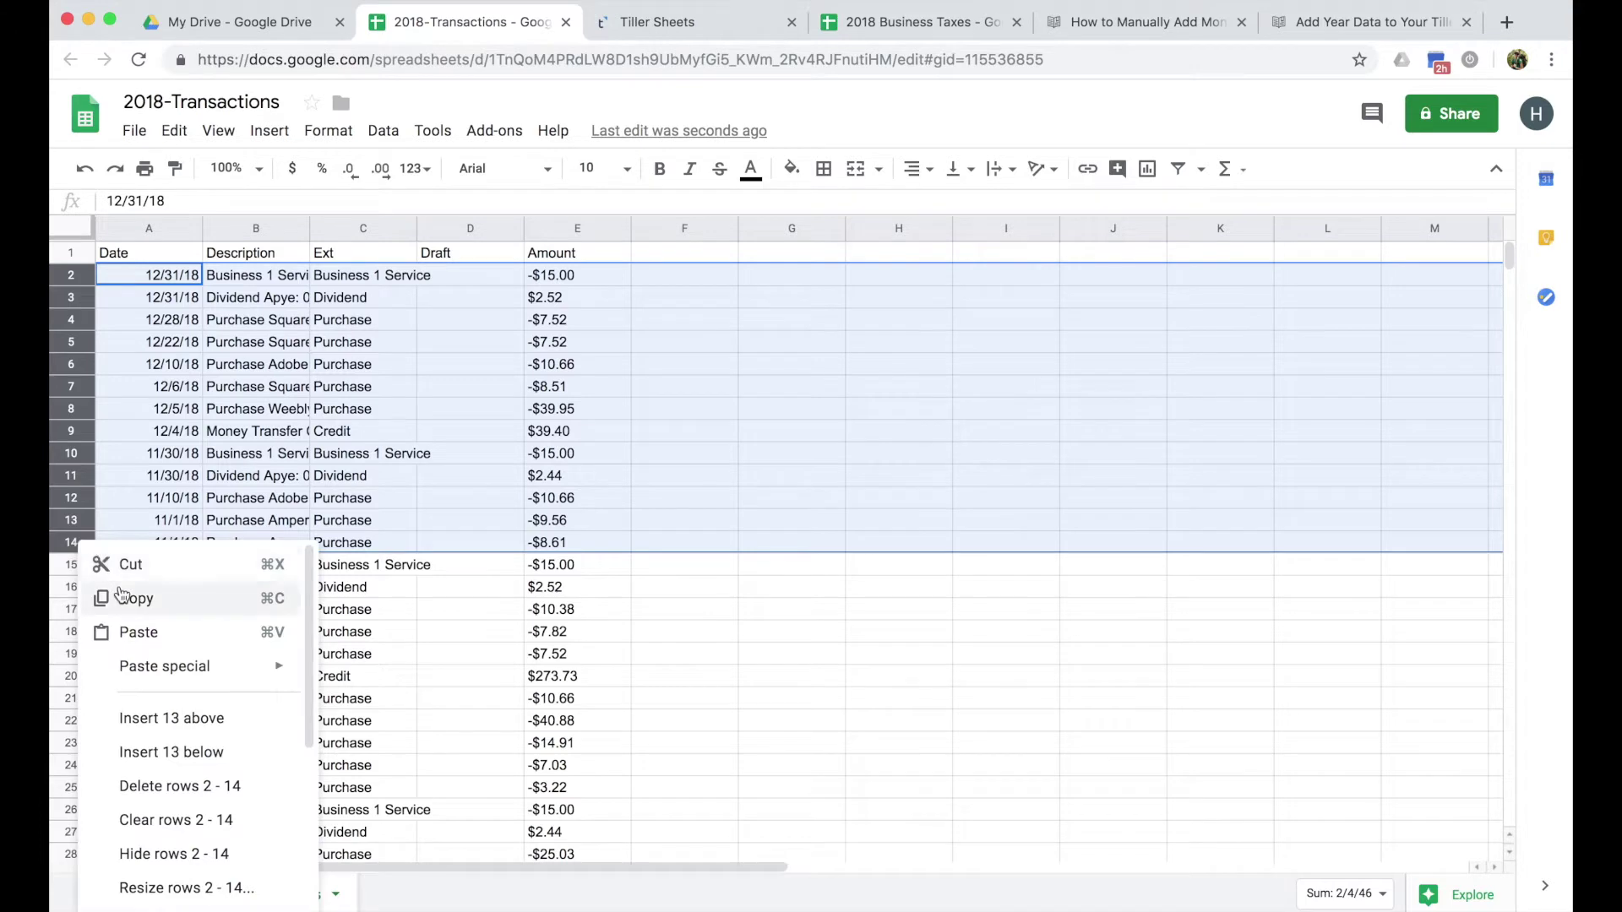
scroll(174, 718, "down", 1)
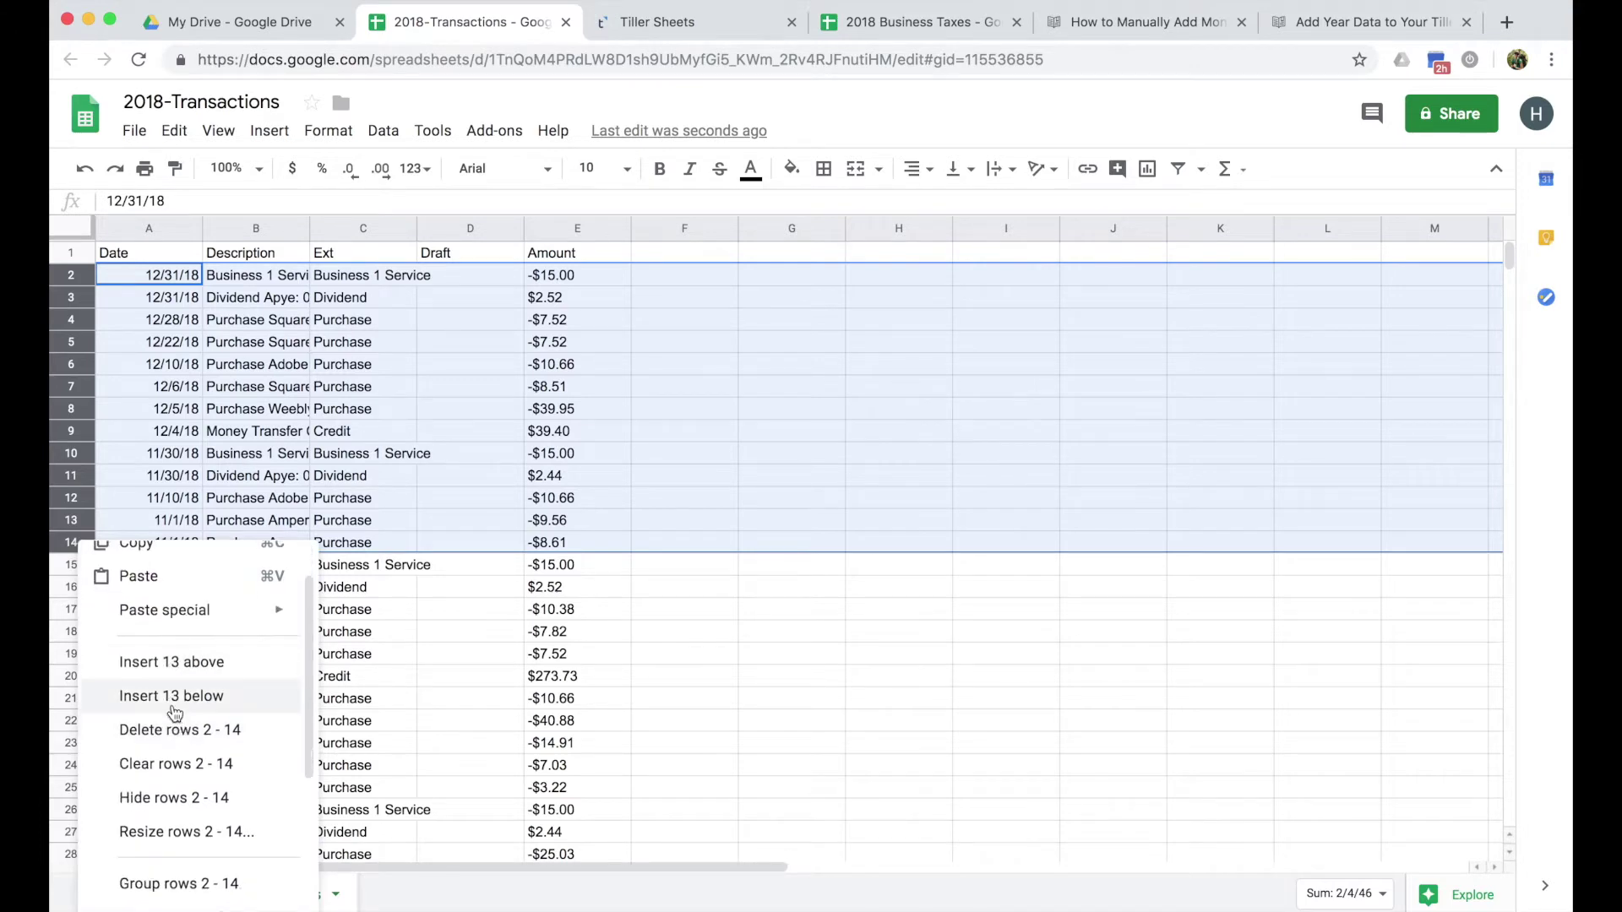
left_click(185, 731)
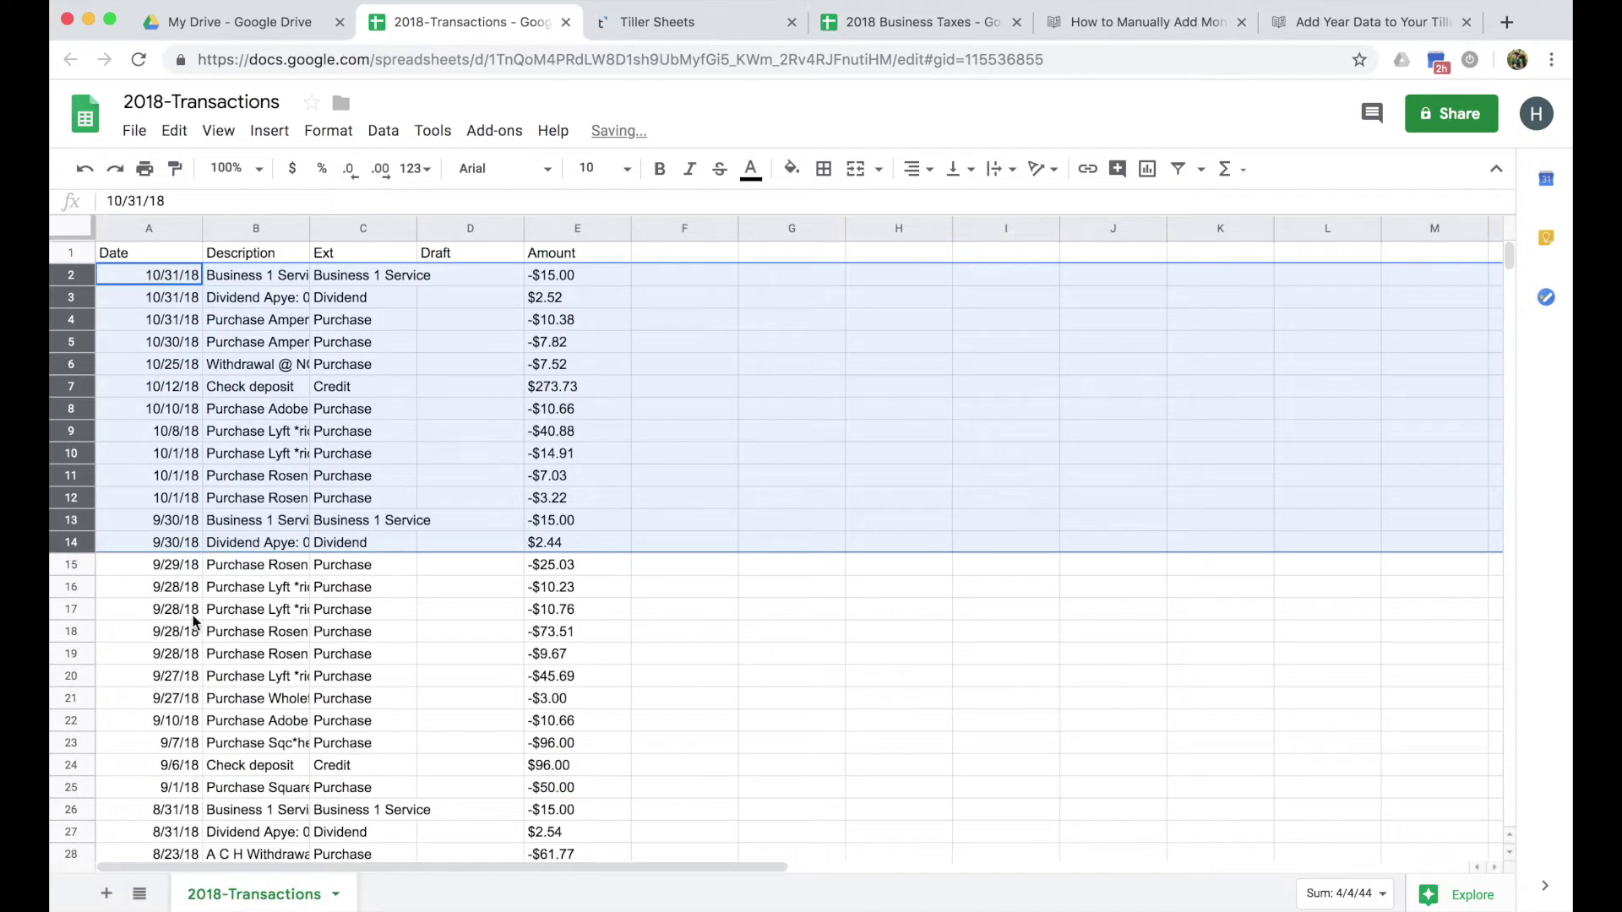
left_click(252, 630)
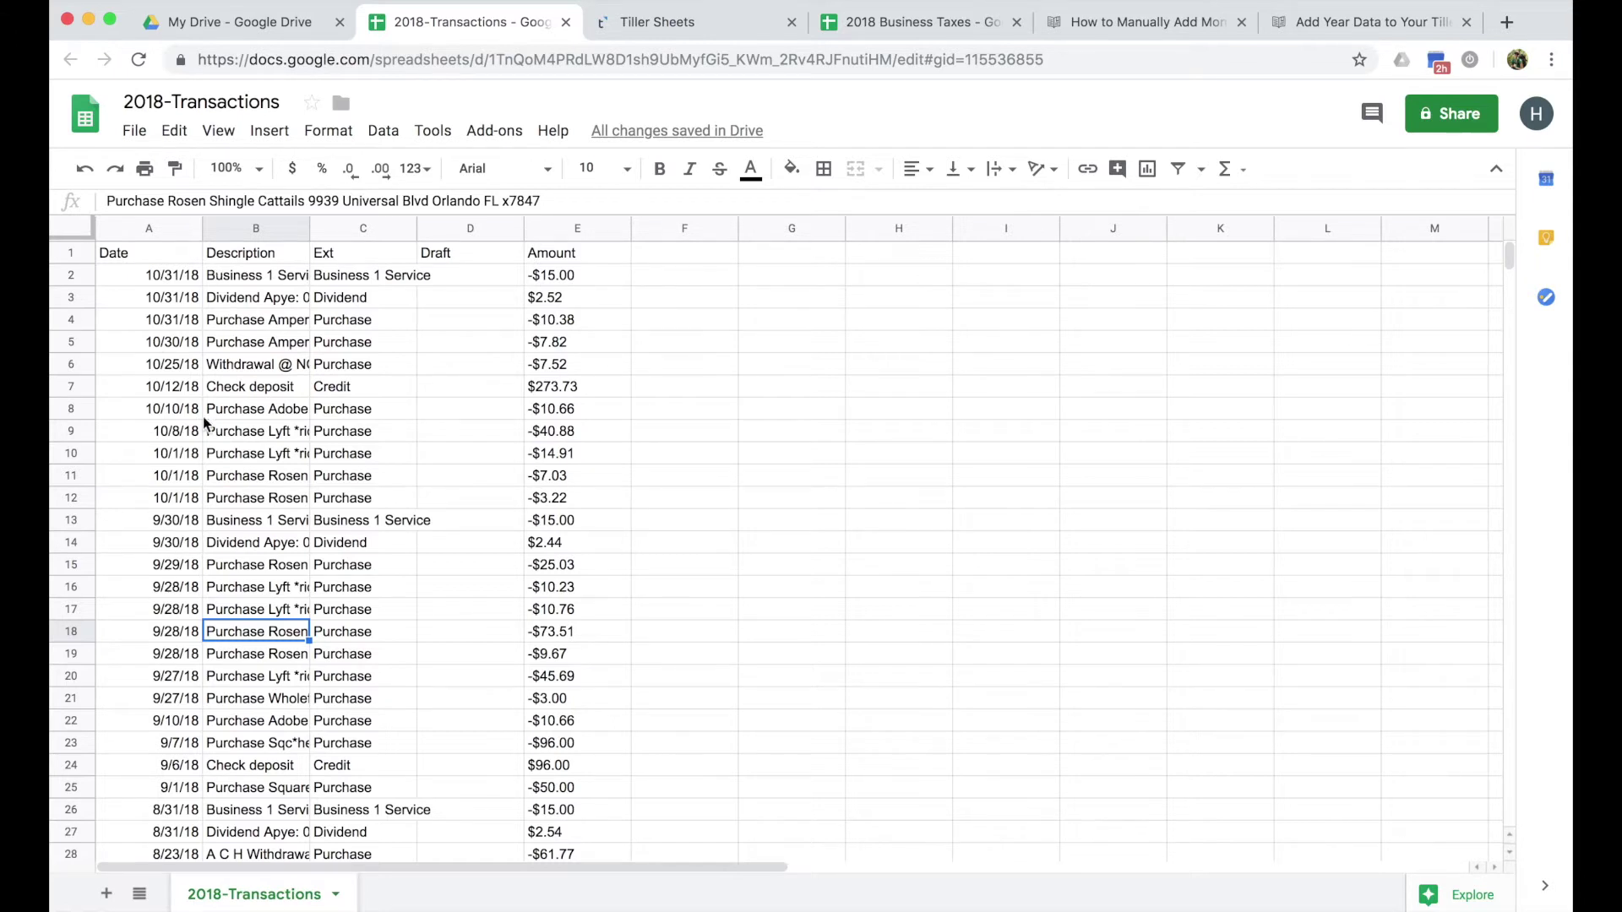
Add Sheet1 and paste Tiller's Transactions header row into A1 as values only
left_click(108, 895)
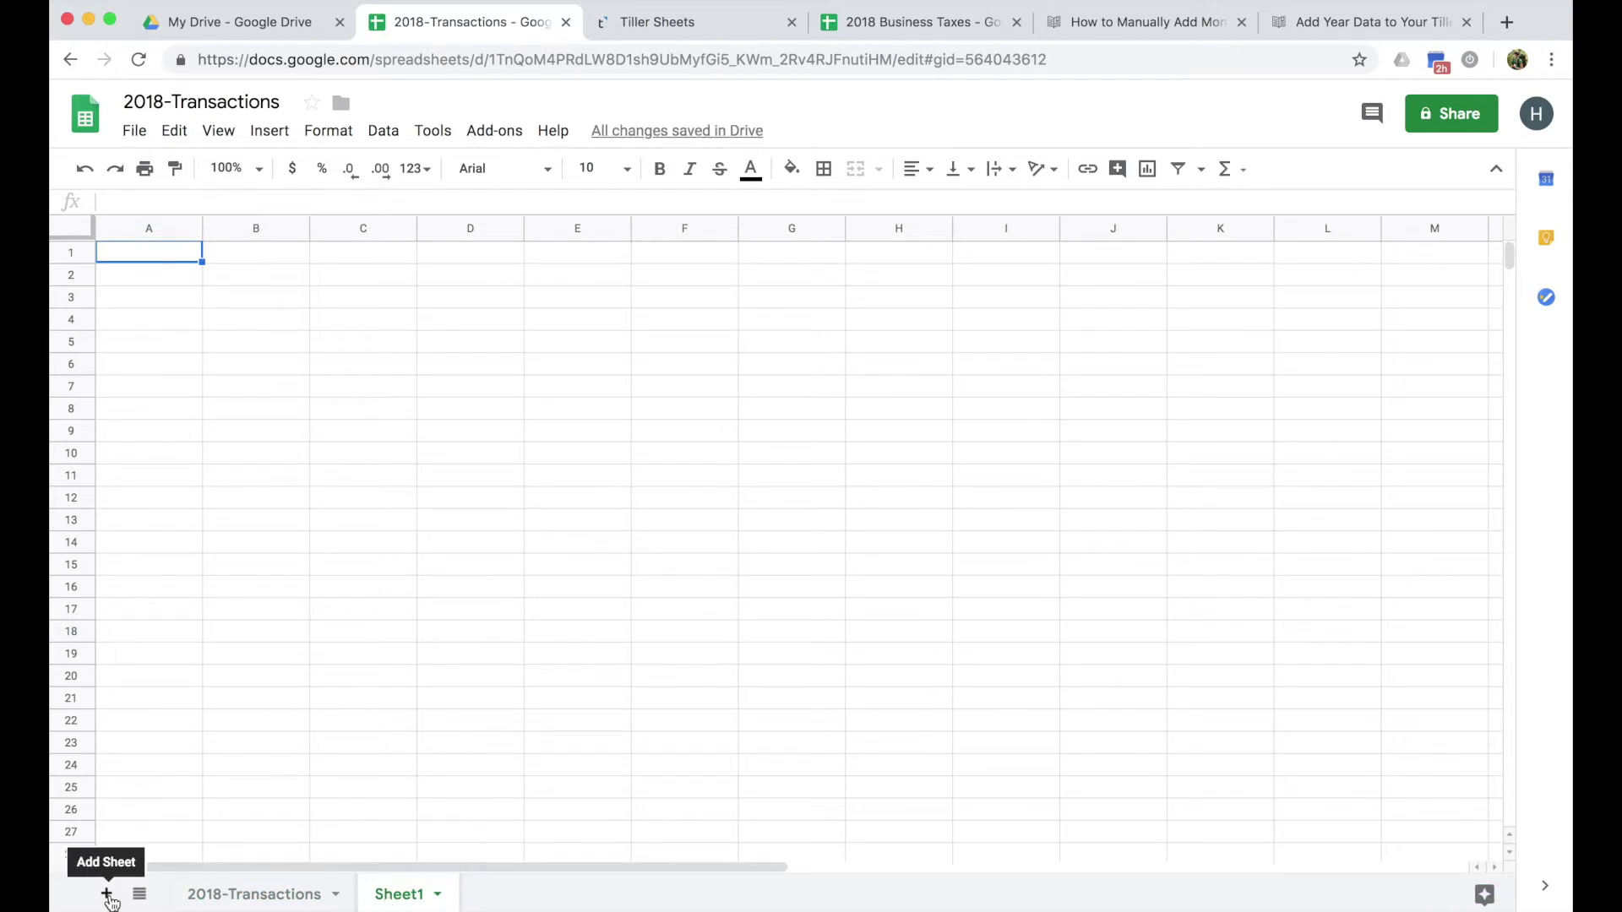
left_click(841, 33)
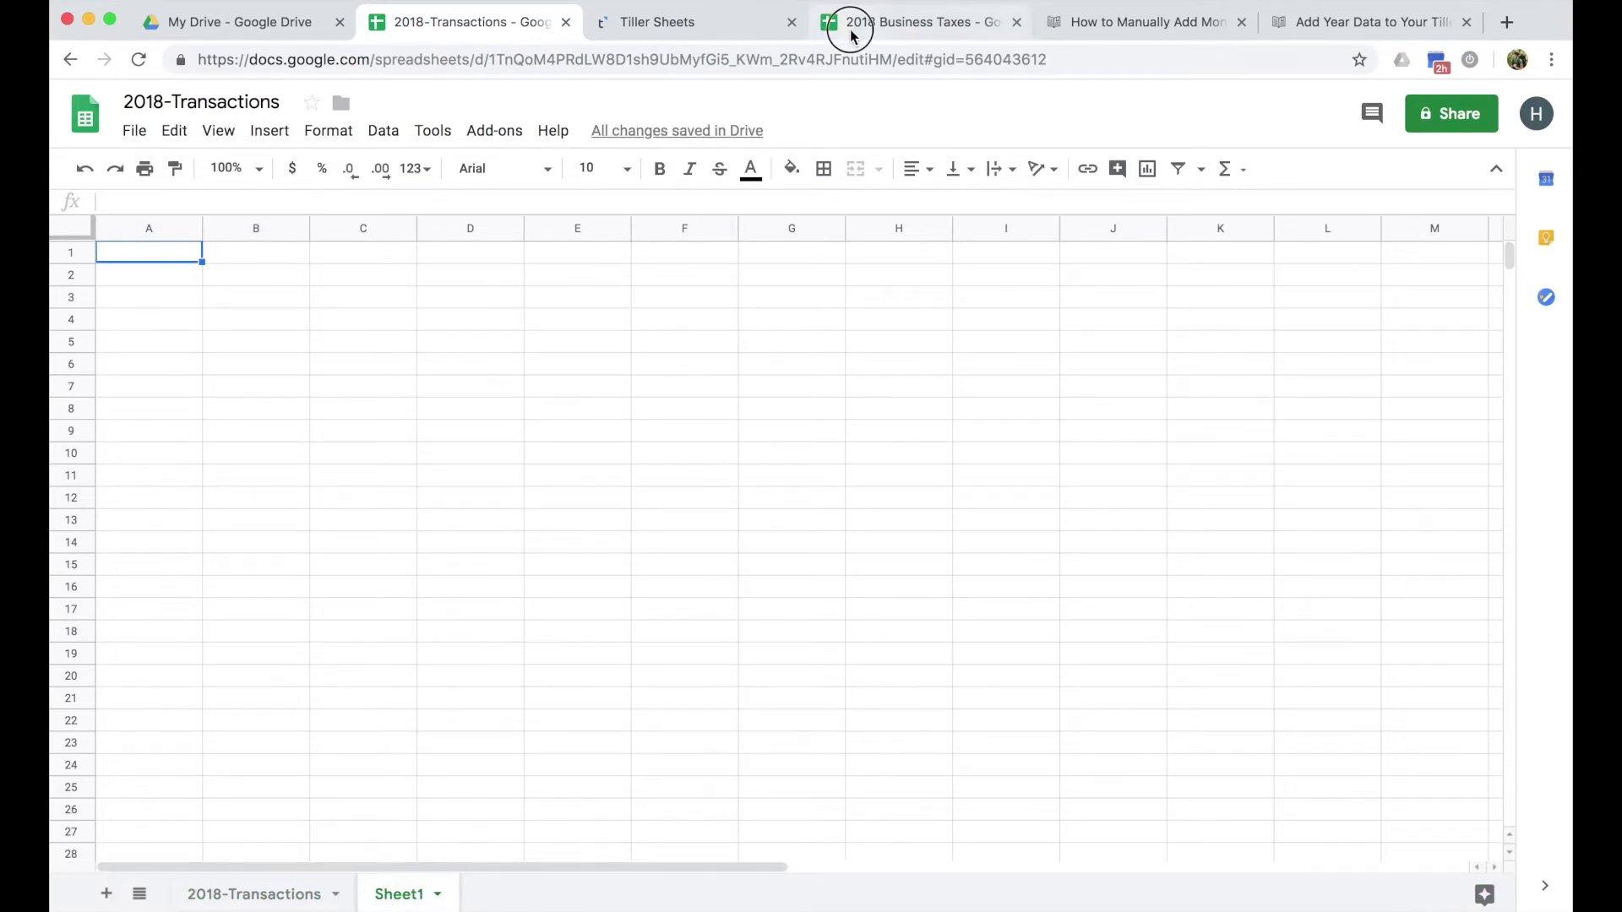
left_click(69, 259)
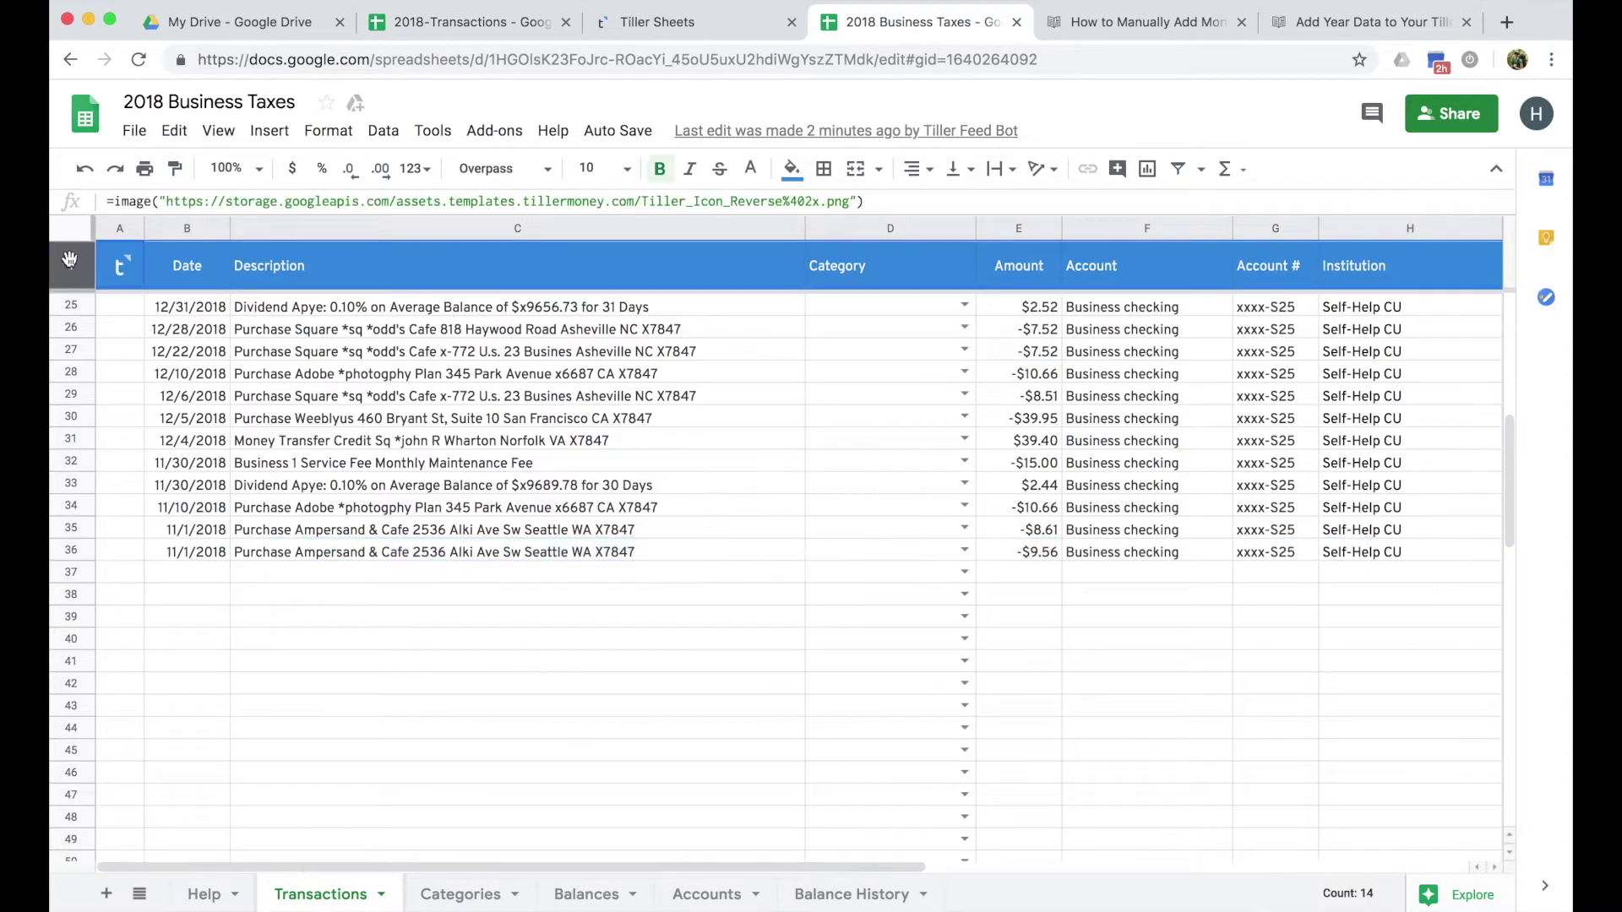
right_click(70, 259)
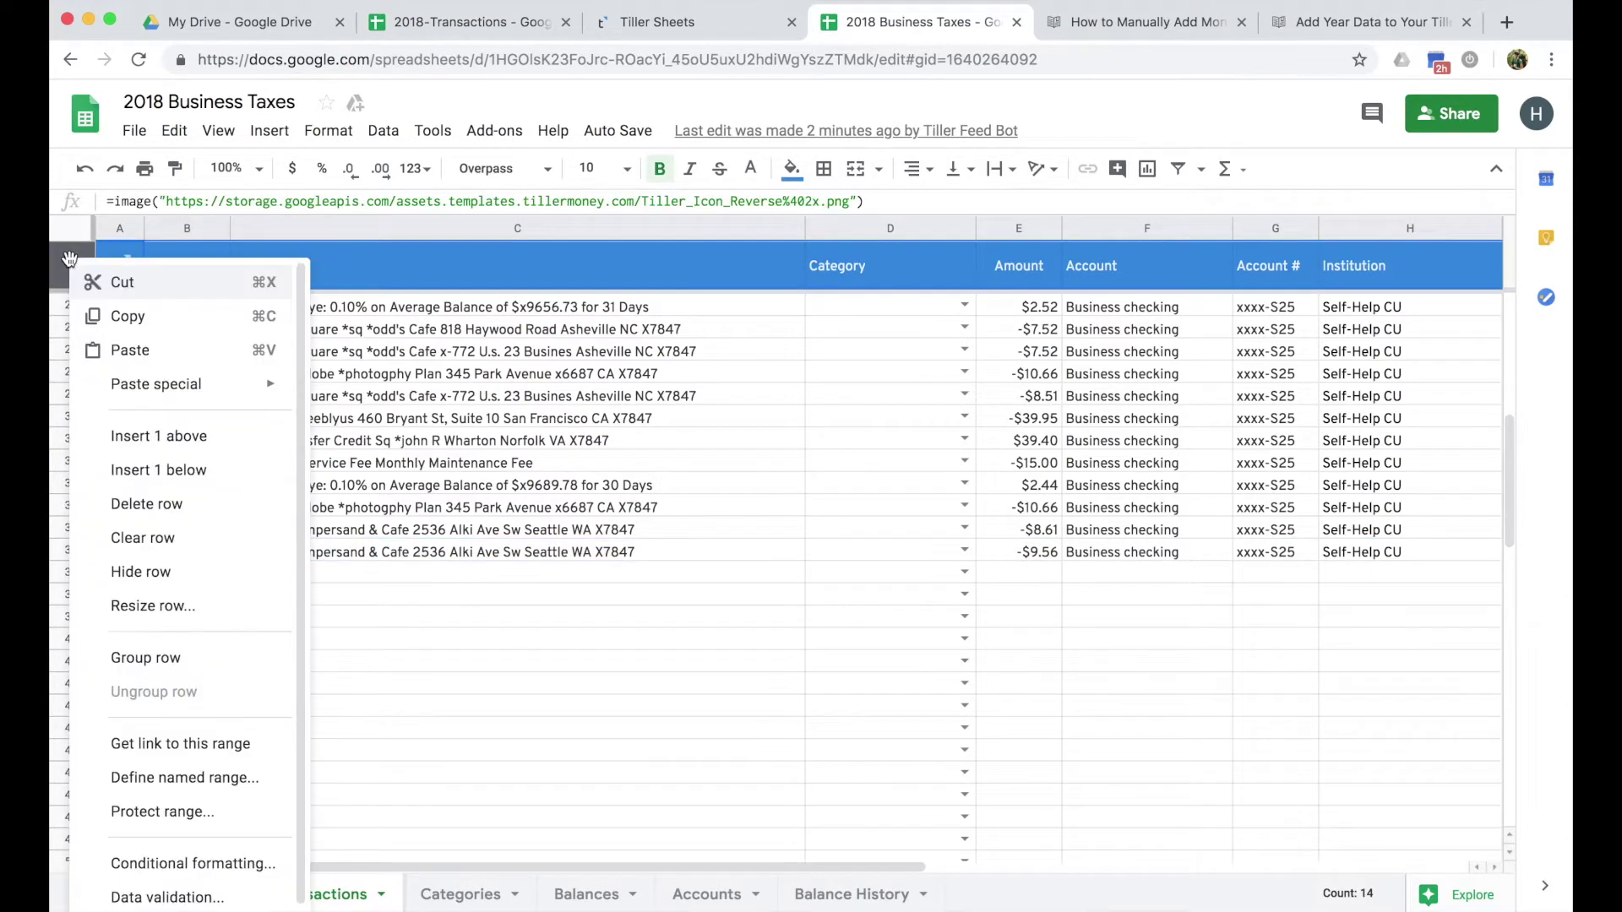
left_click(157, 320)
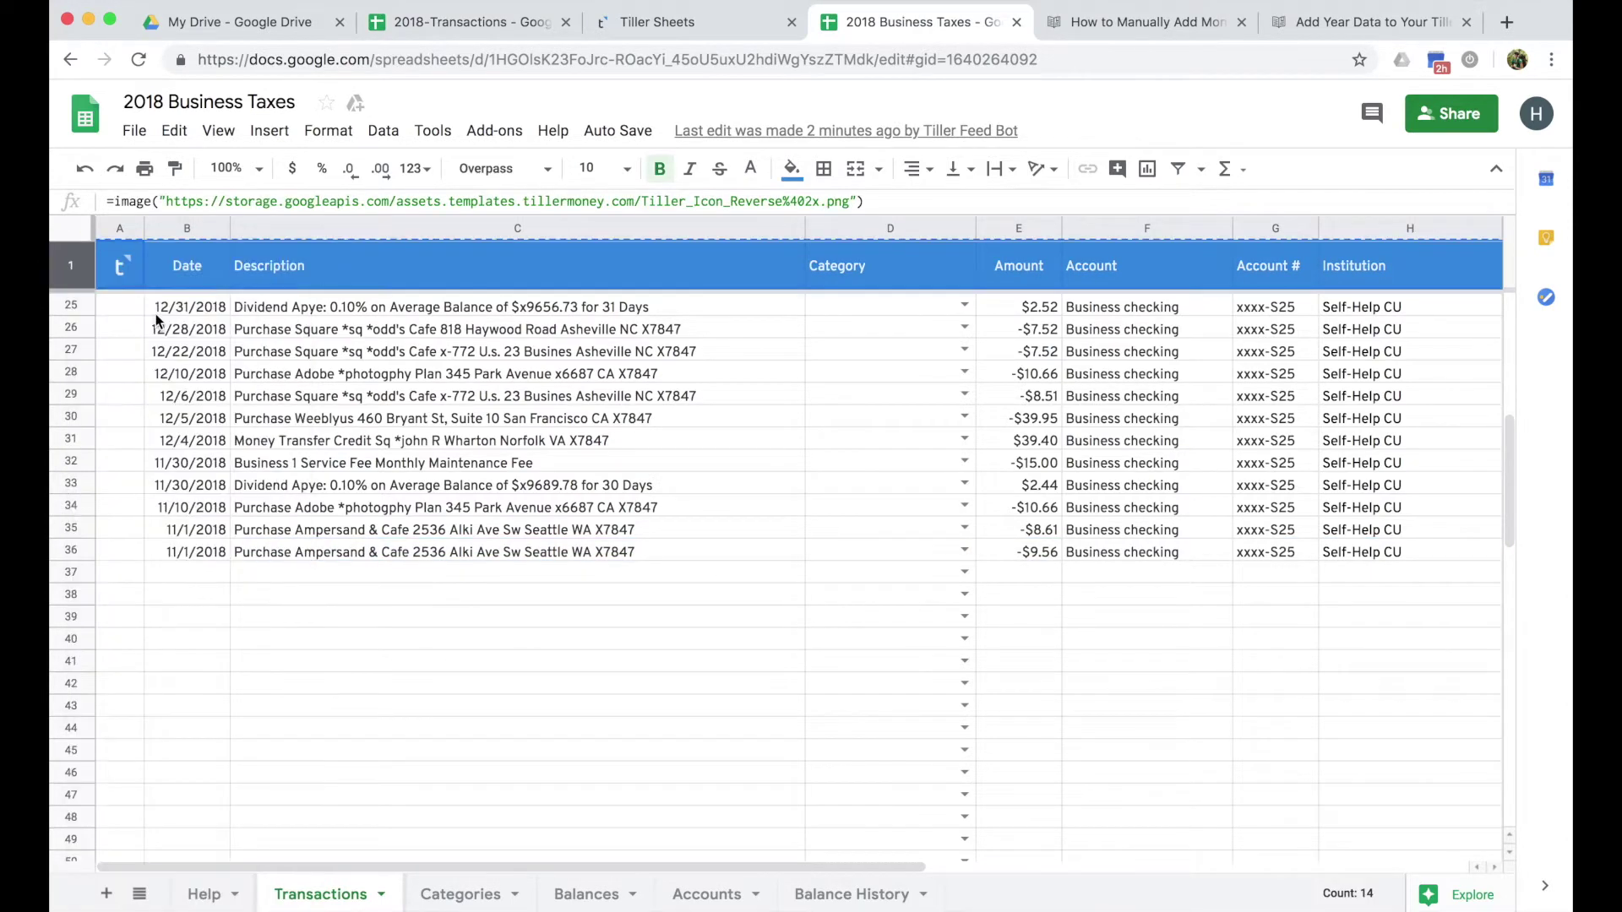
left_click(504, 25)
right_click(142, 257)
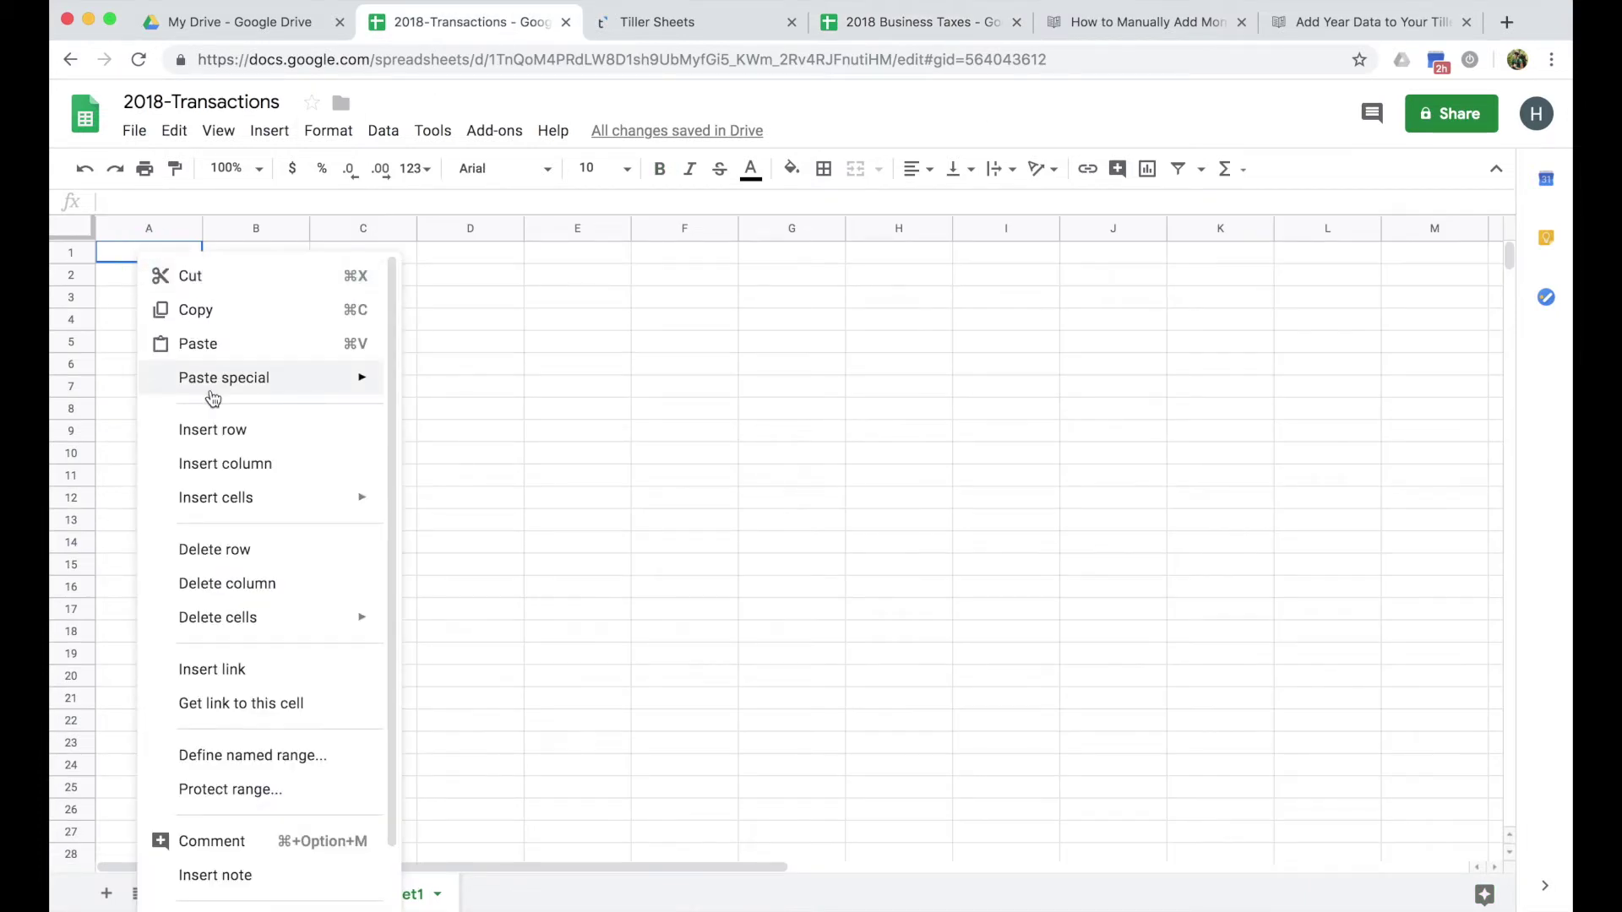
mouse_move(210, 398)
left_click(451, 384)
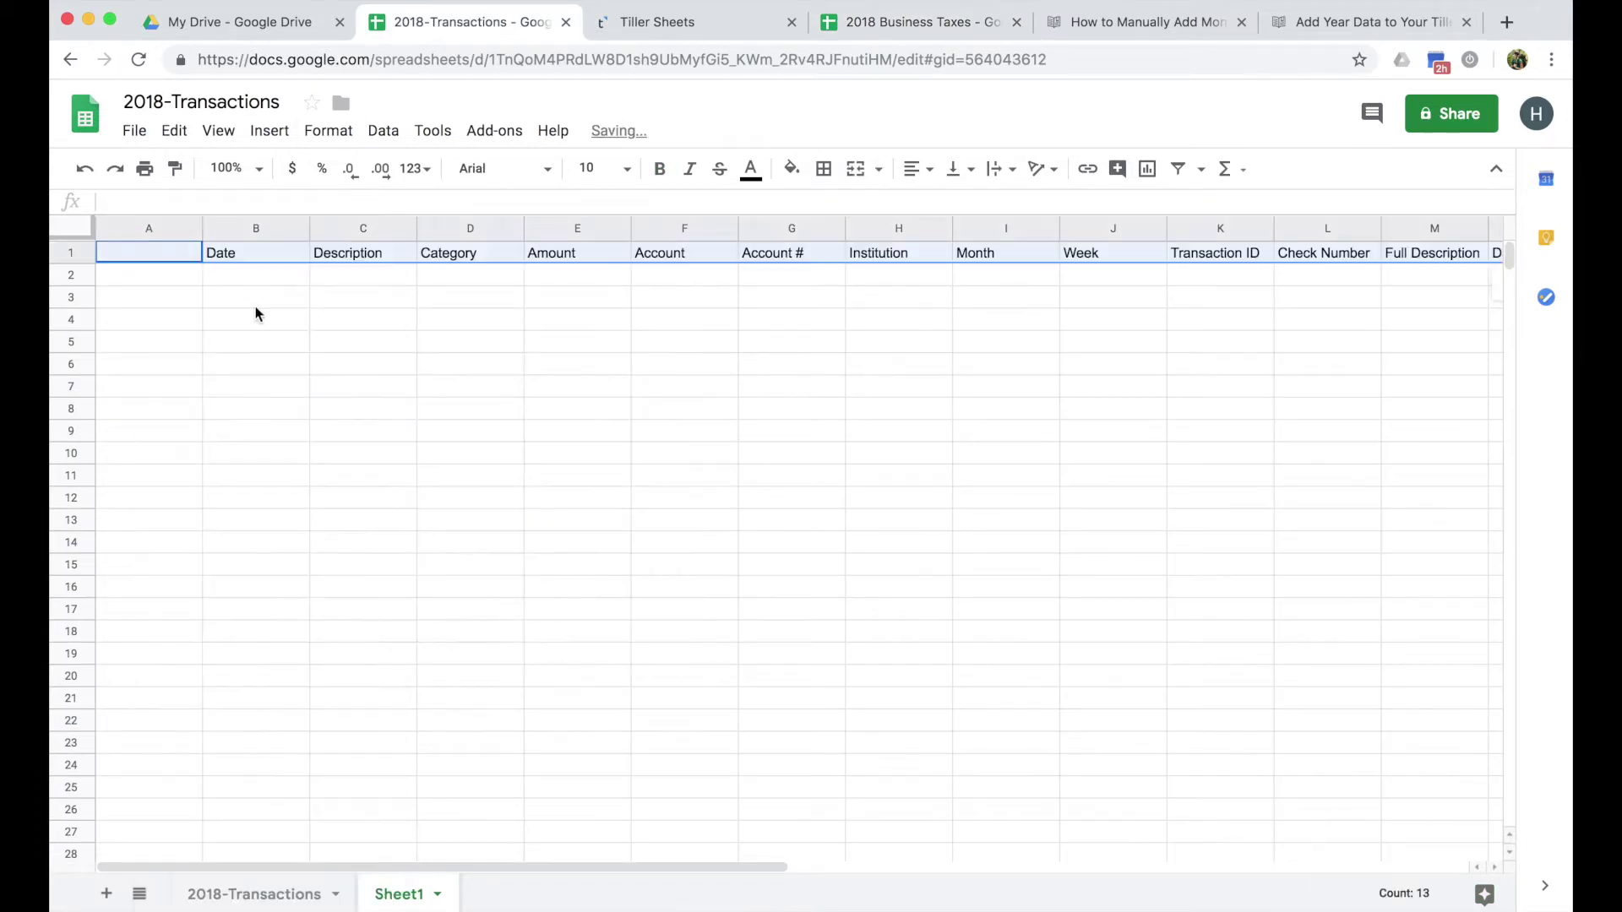
left_click(240, 279)
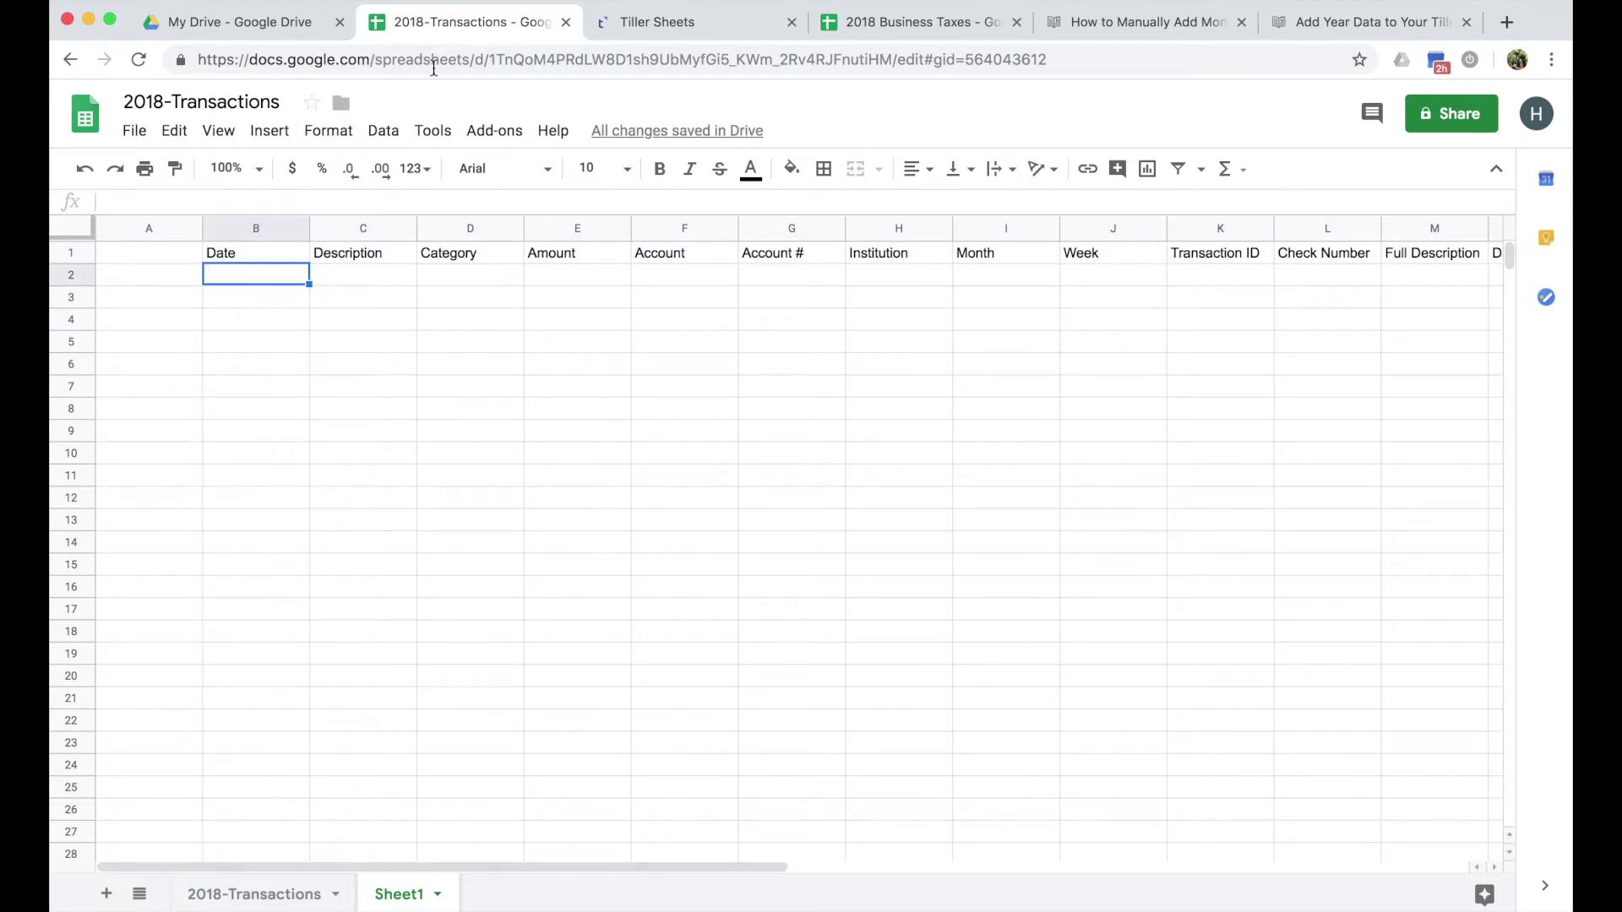
Copy the dates A2:A123 from 2018-Transactions into Sheet1's Date column starting at B2
left_click(239, 893)
left_click(174, 278)
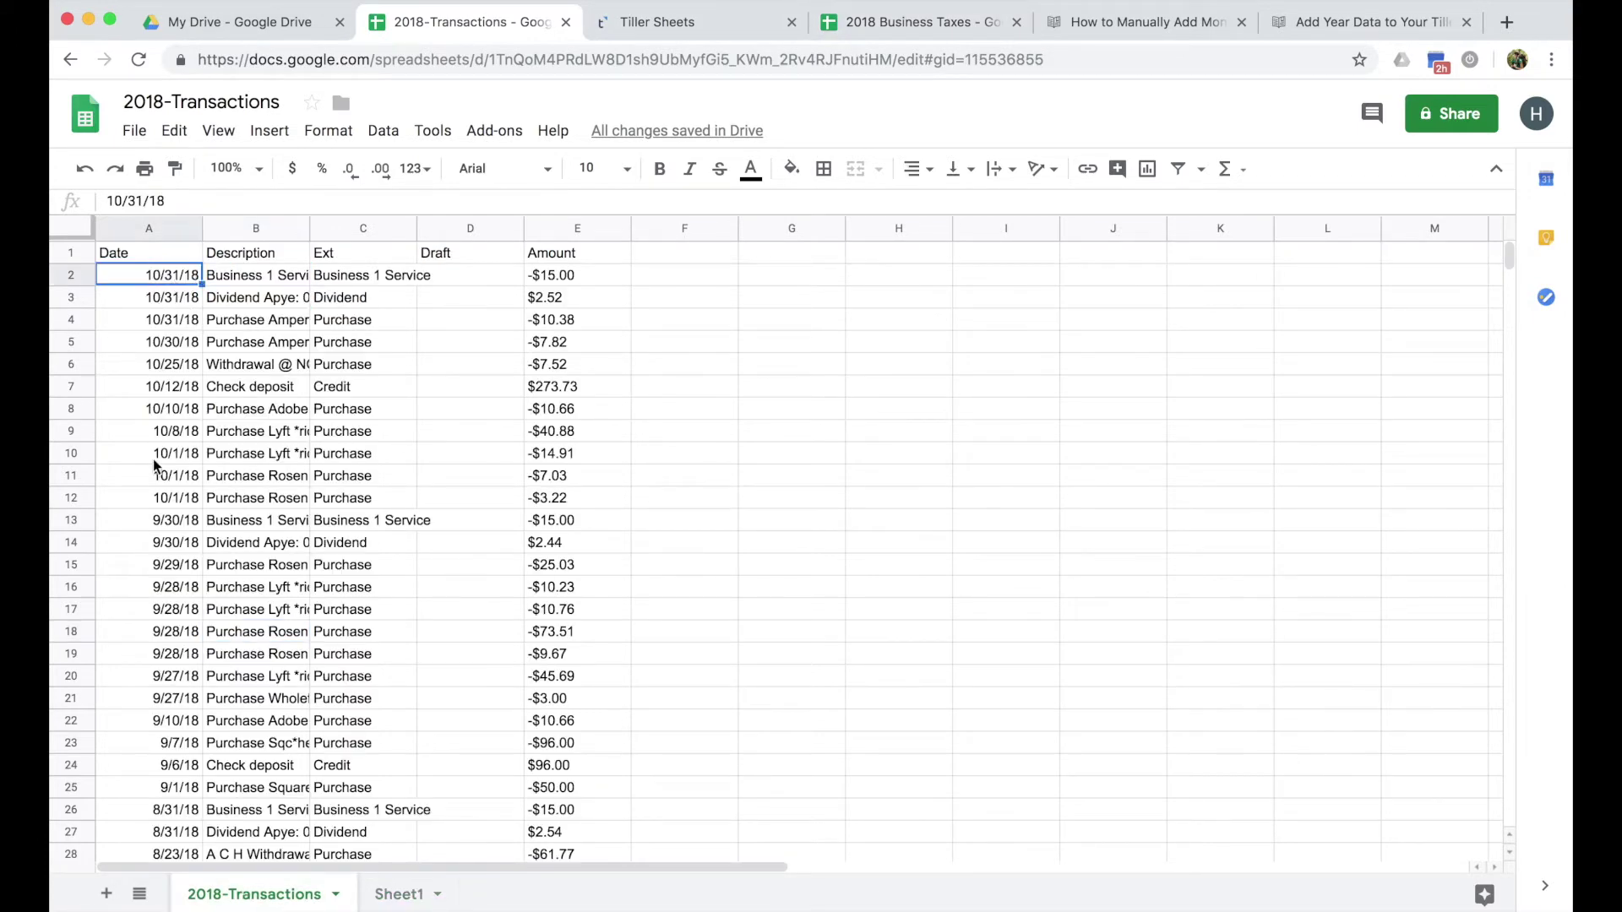
scroll(160, 524, "down", 20)
scroll(160, 530, "down", 10)
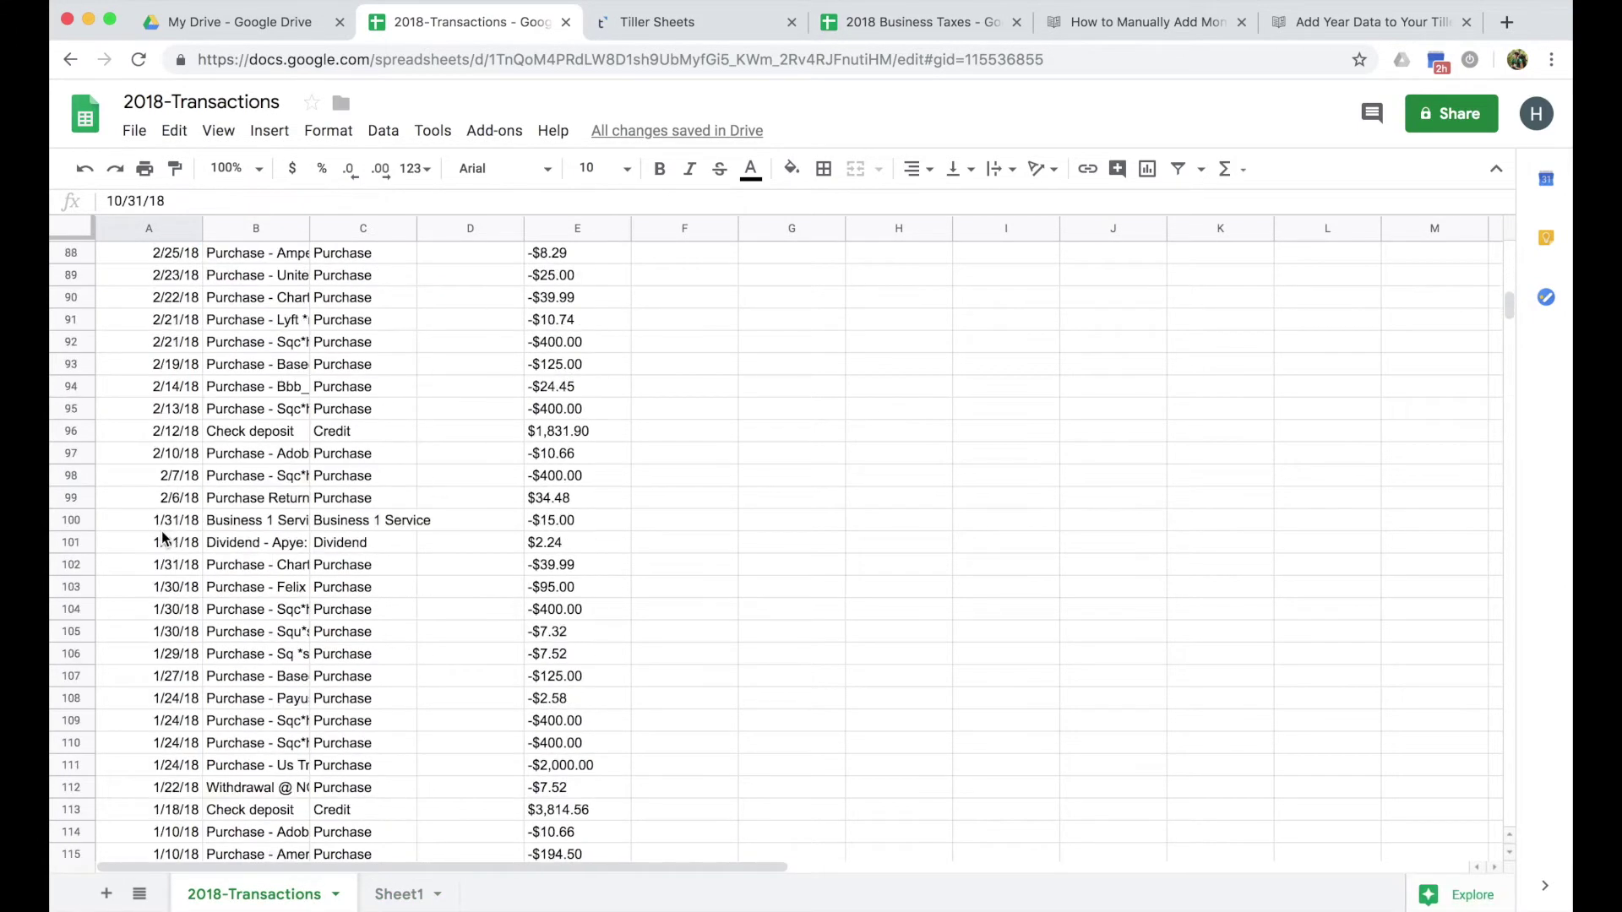
left_click(165, 545, "shift")
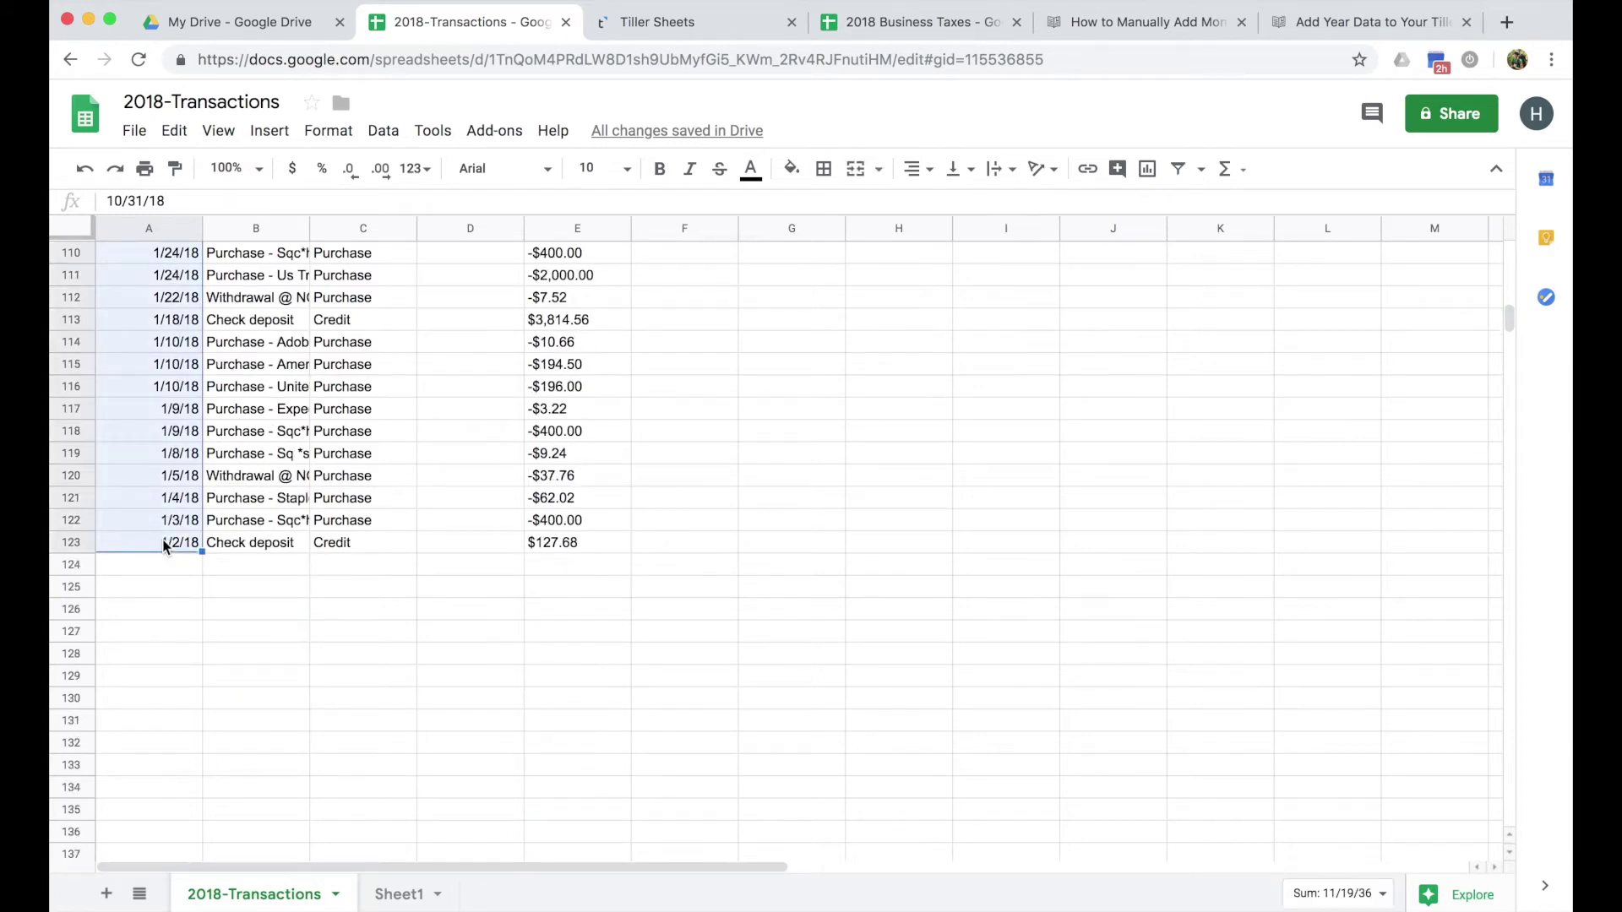
right_click(165, 545)
left_click(230, 606)
left_click(398, 893)
right_click(245, 278)
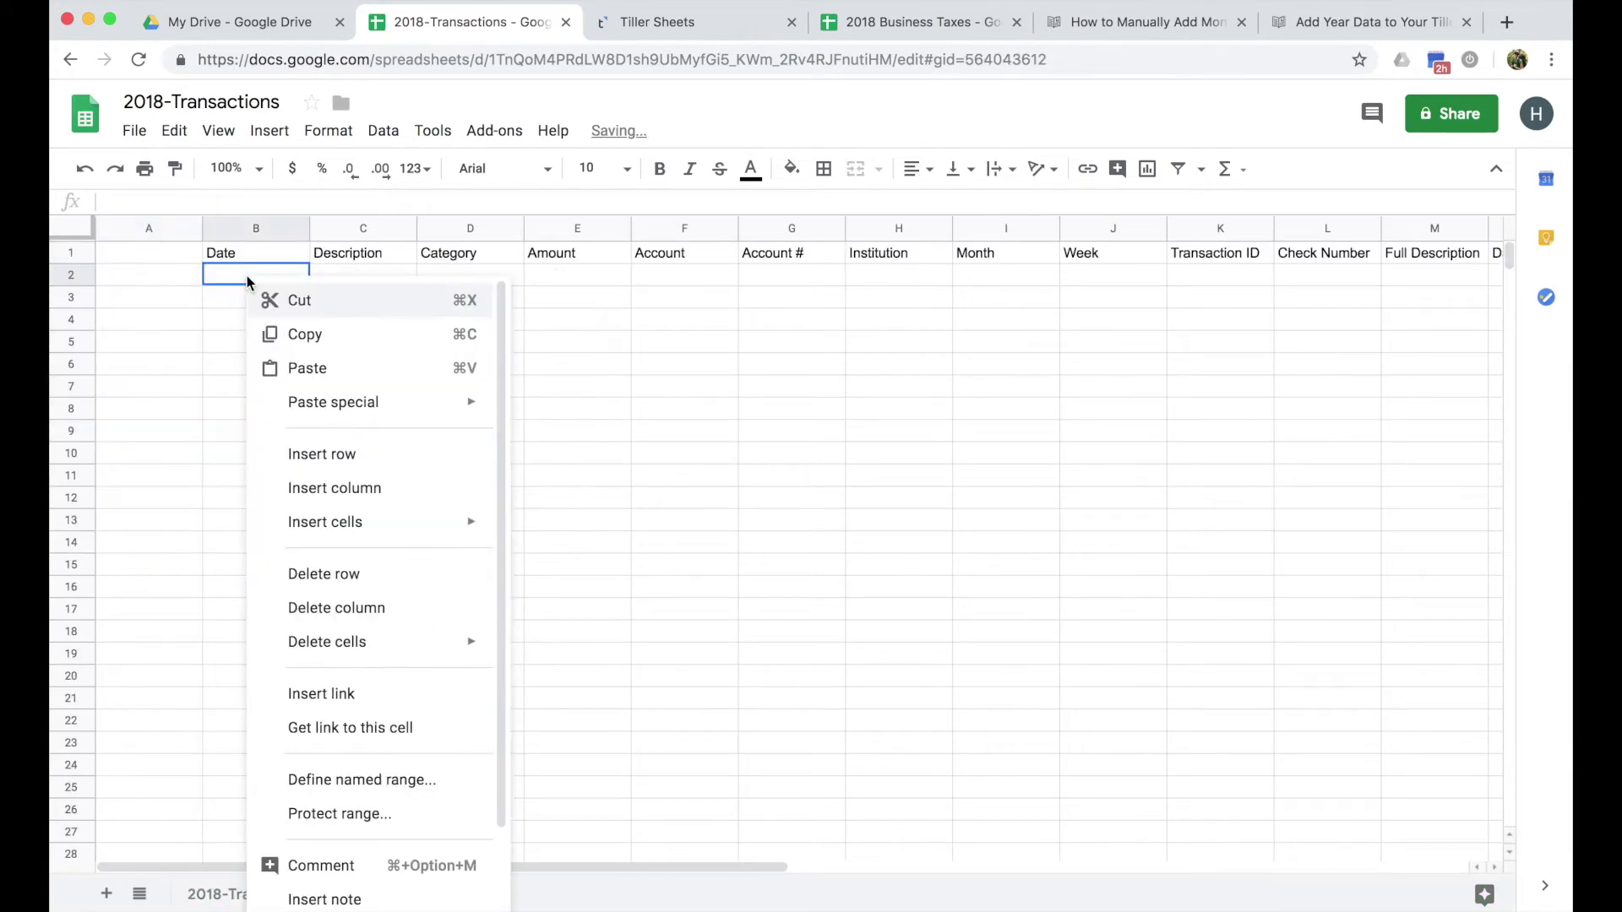
left_click(301, 365)
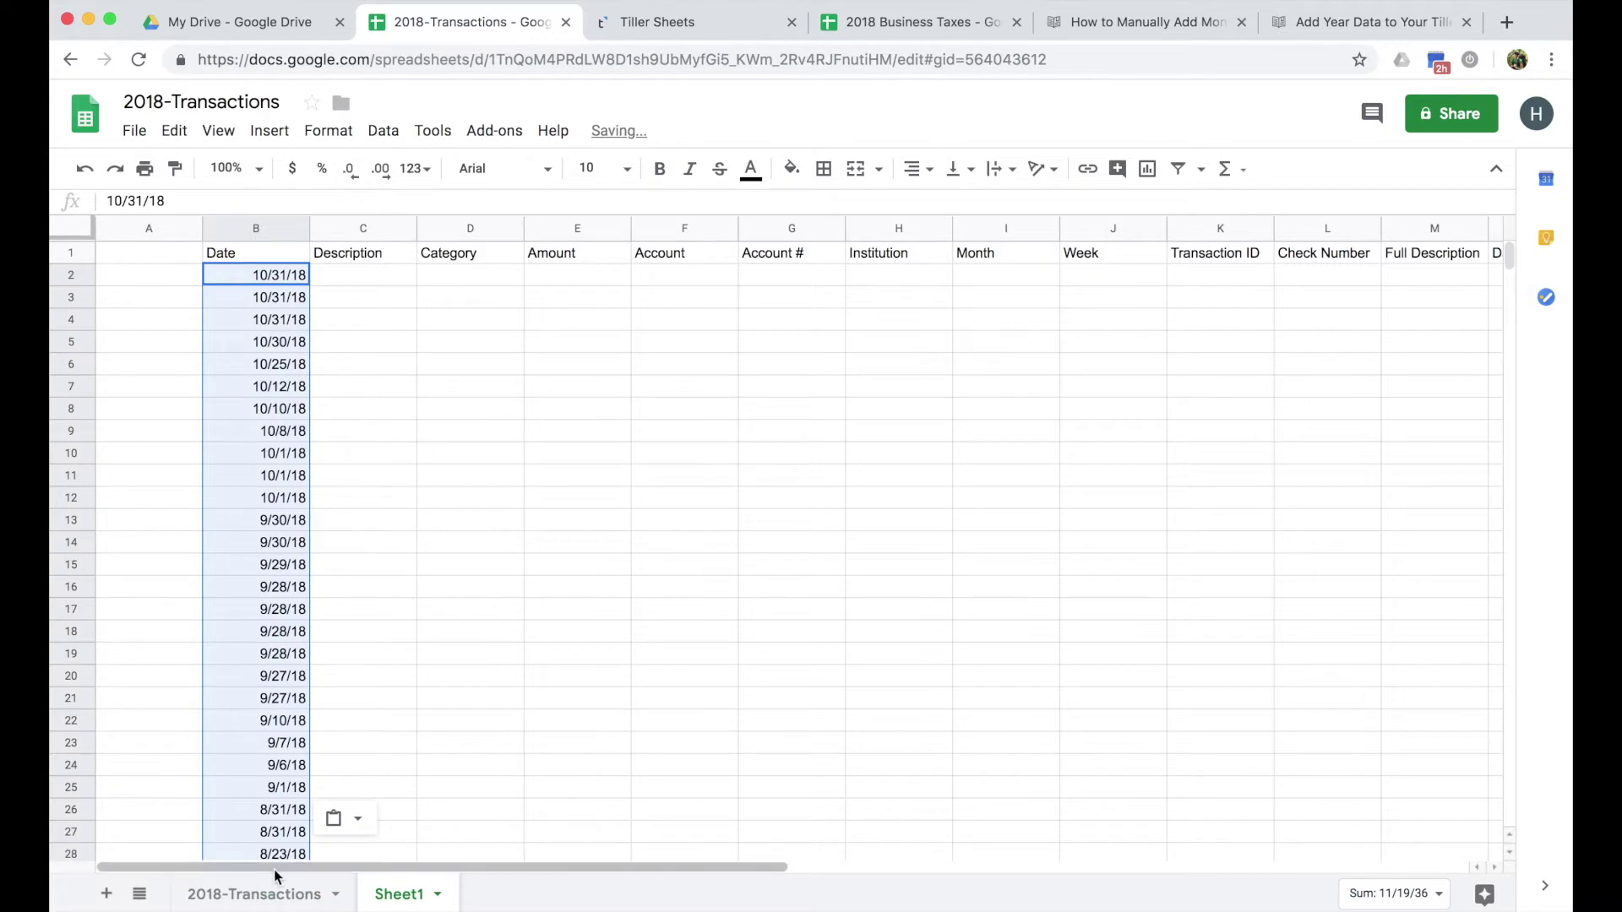
Copy the descriptions B2:B123 into Sheet1's Description column starting at C2
left_click(253, 893)
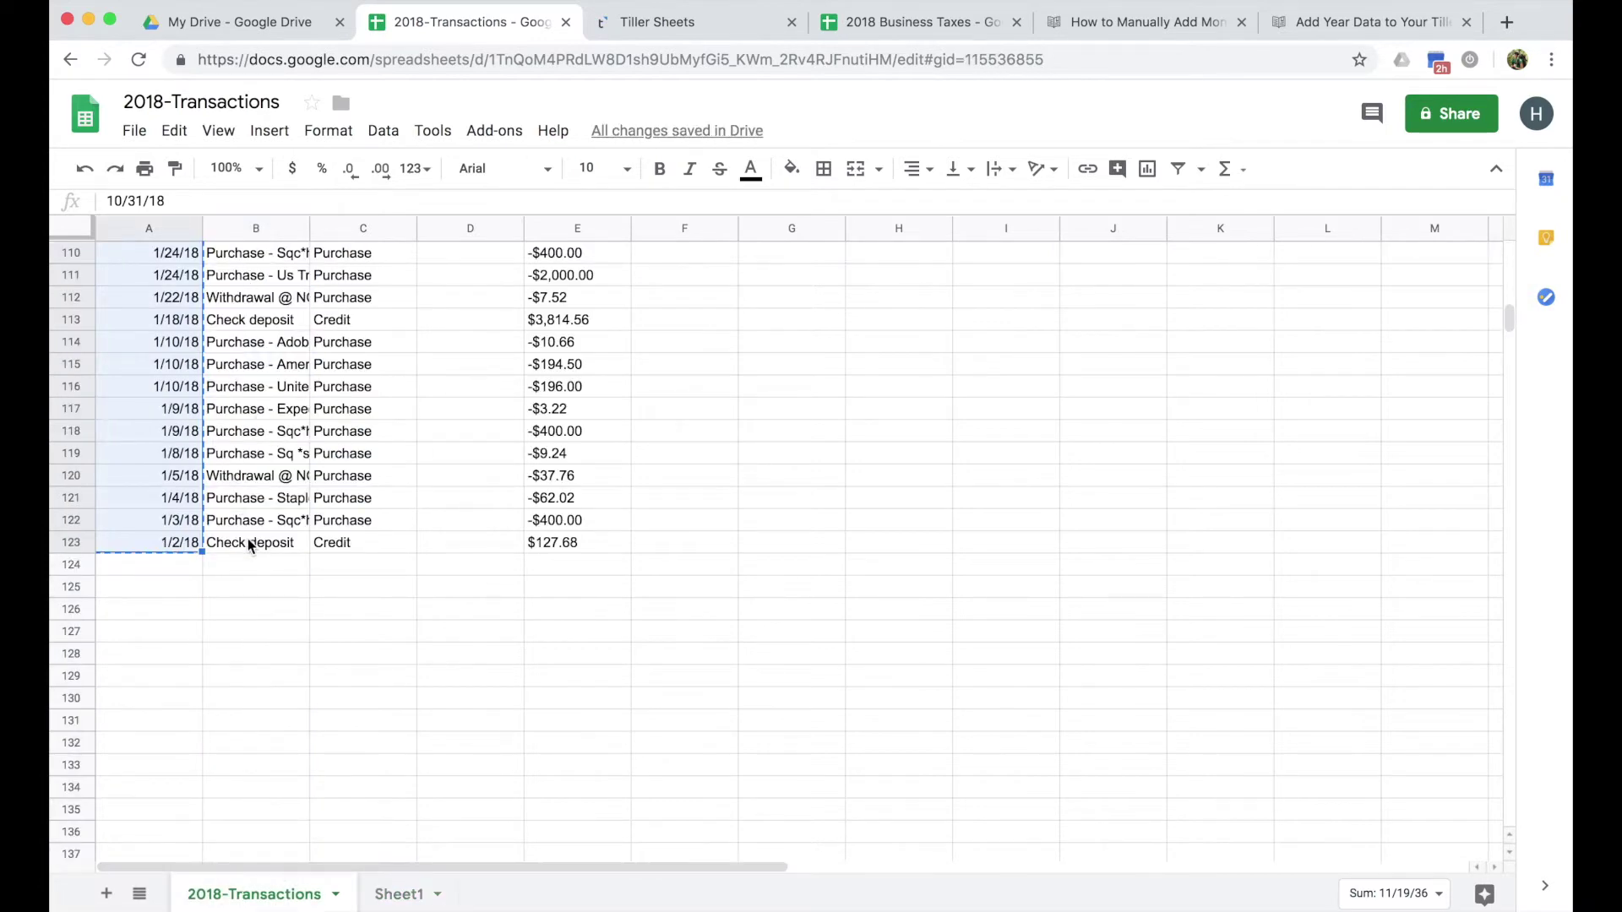
left_click(249, 542)
scroll(245, 426, "up", 15)
scroll(246, 427, "up", 15)
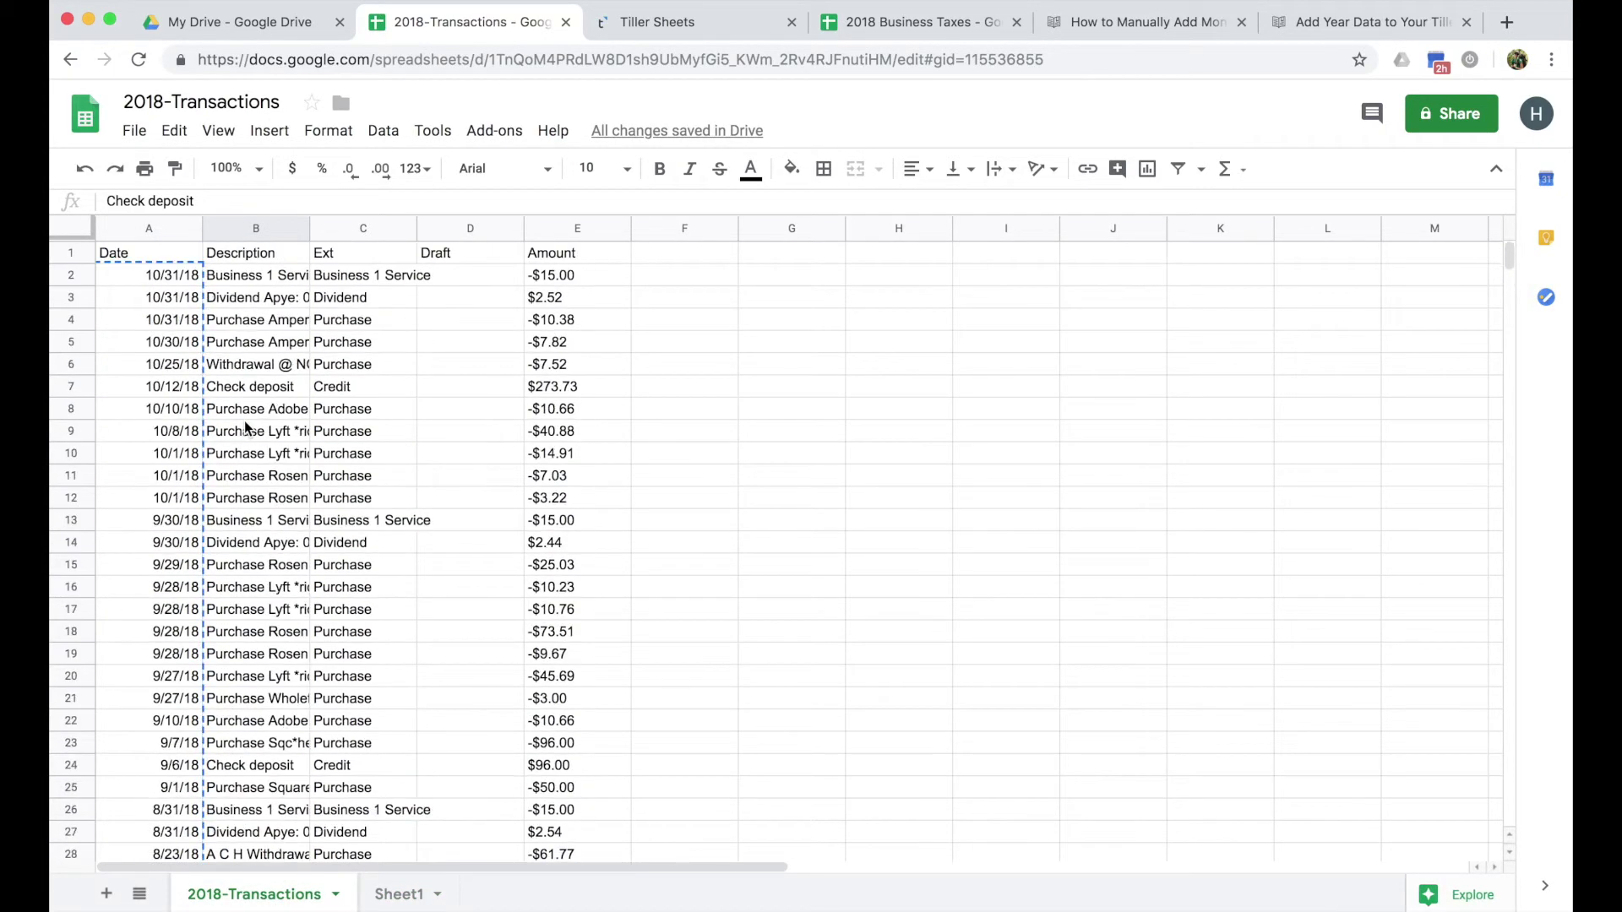
left_click(241, 278, "shift")
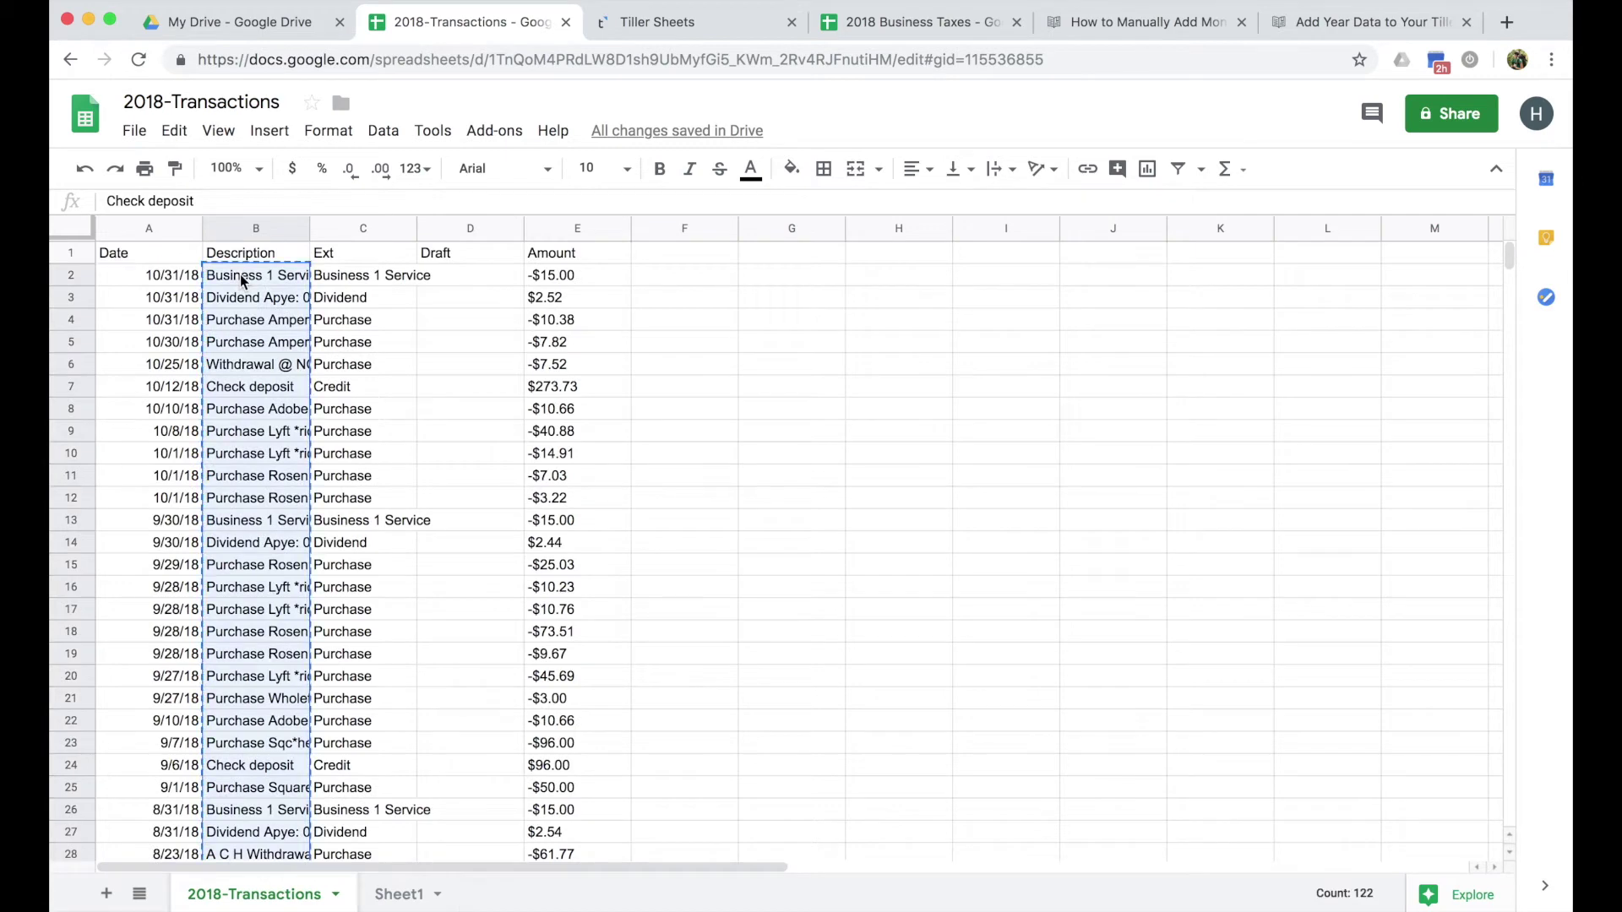
left_click(397, 894)
left_click(376, 277)
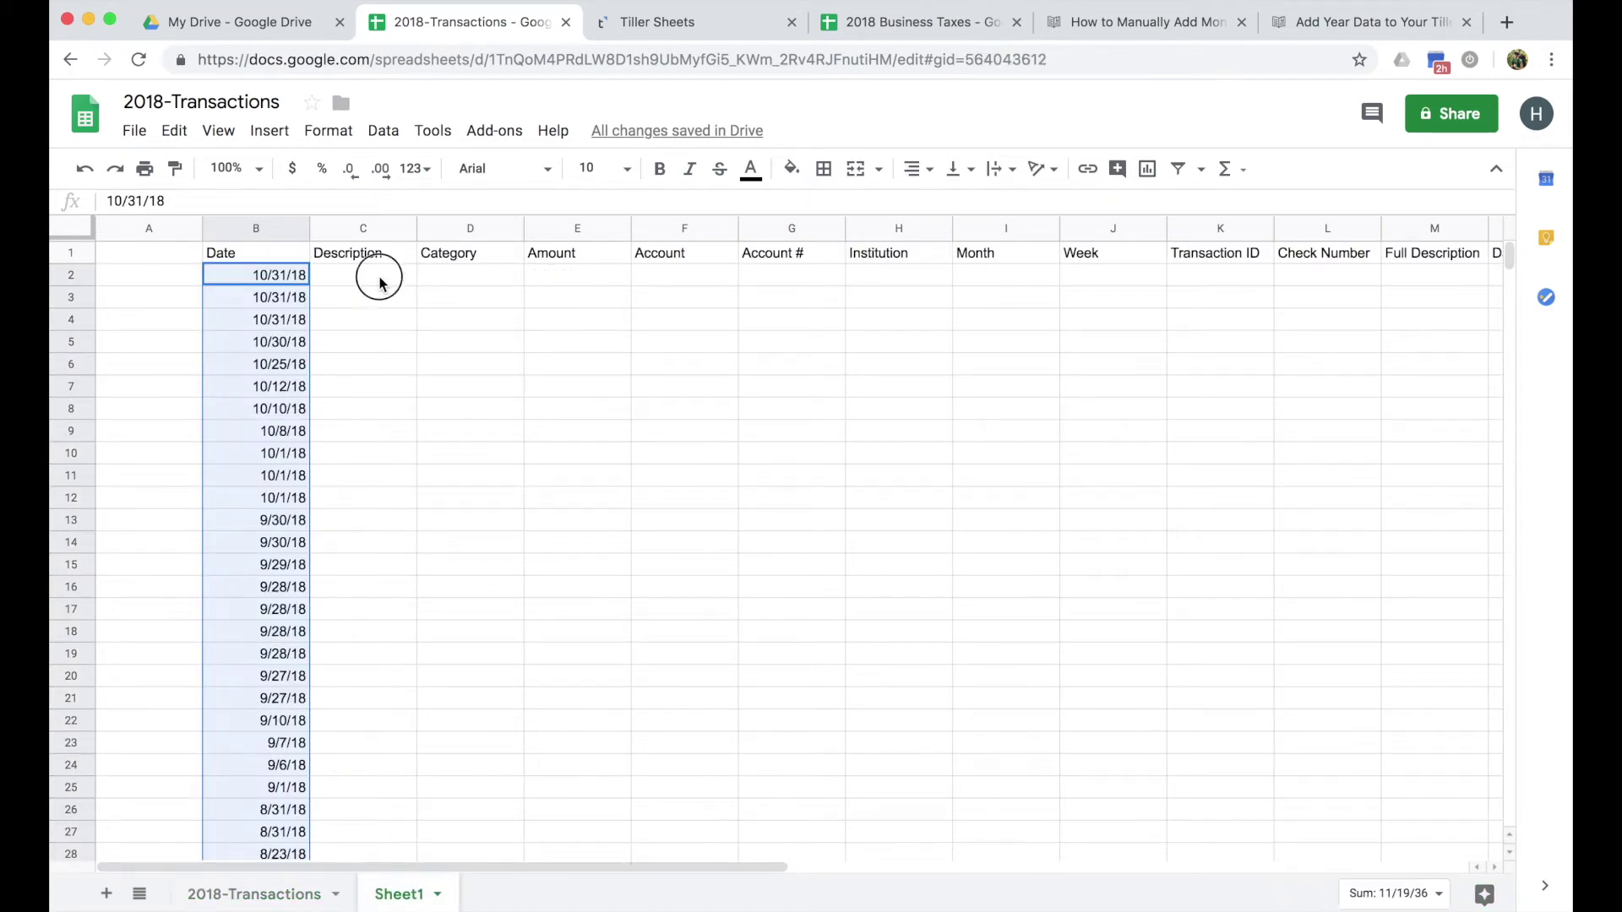
key("ctrl+v")
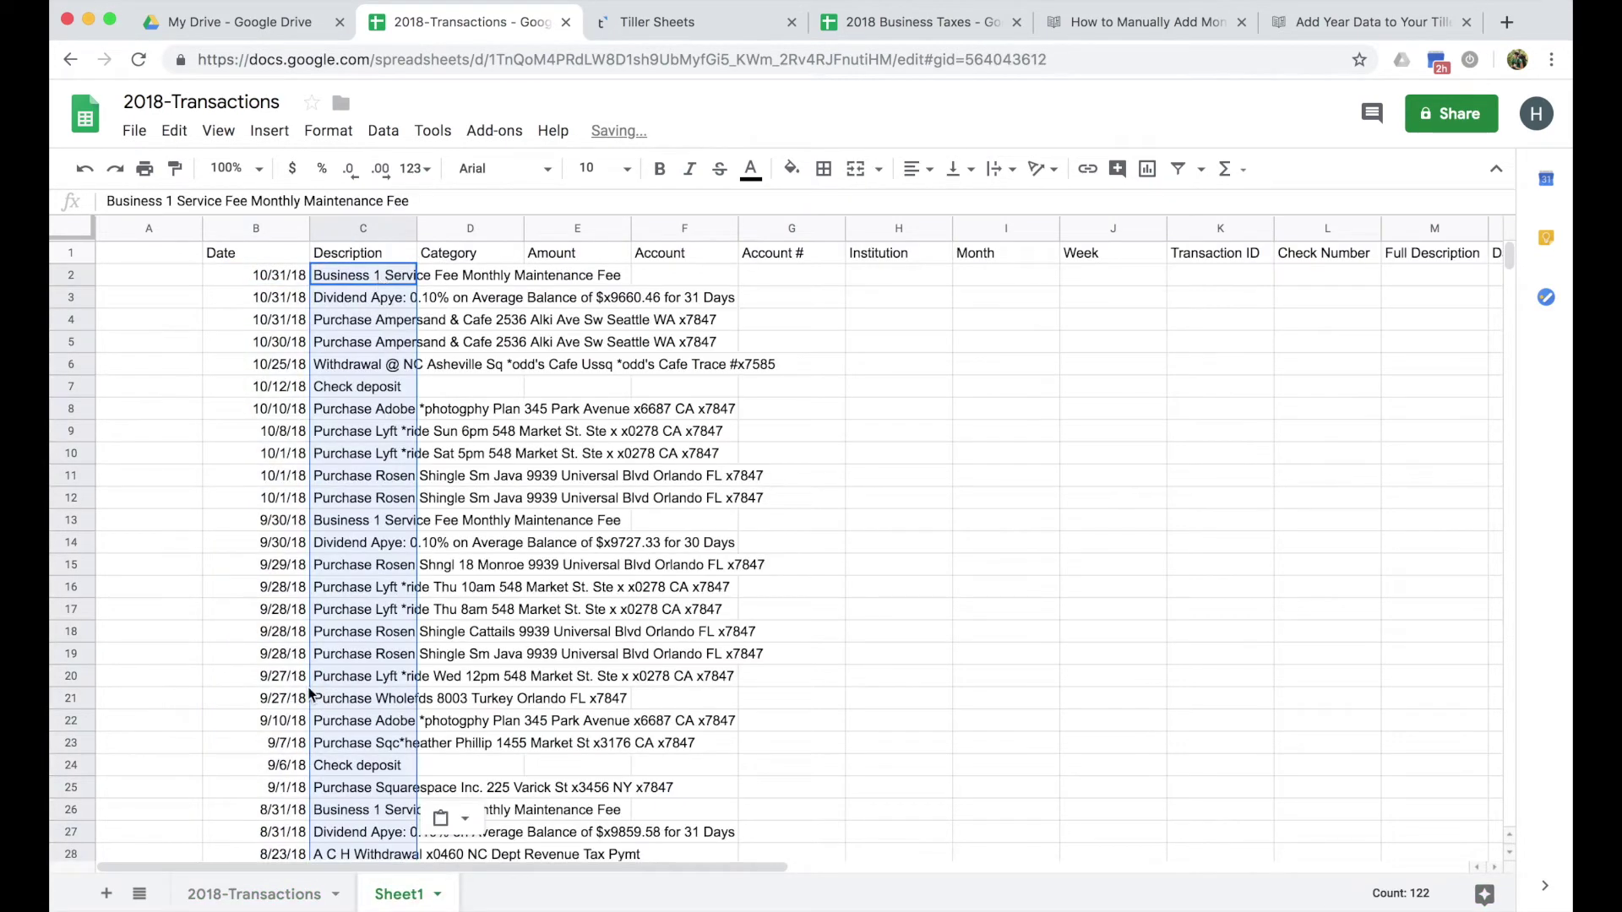
Copy the amounts E2:E123 into Sheet1's Amount column starting at E2
left_click(258, 894)
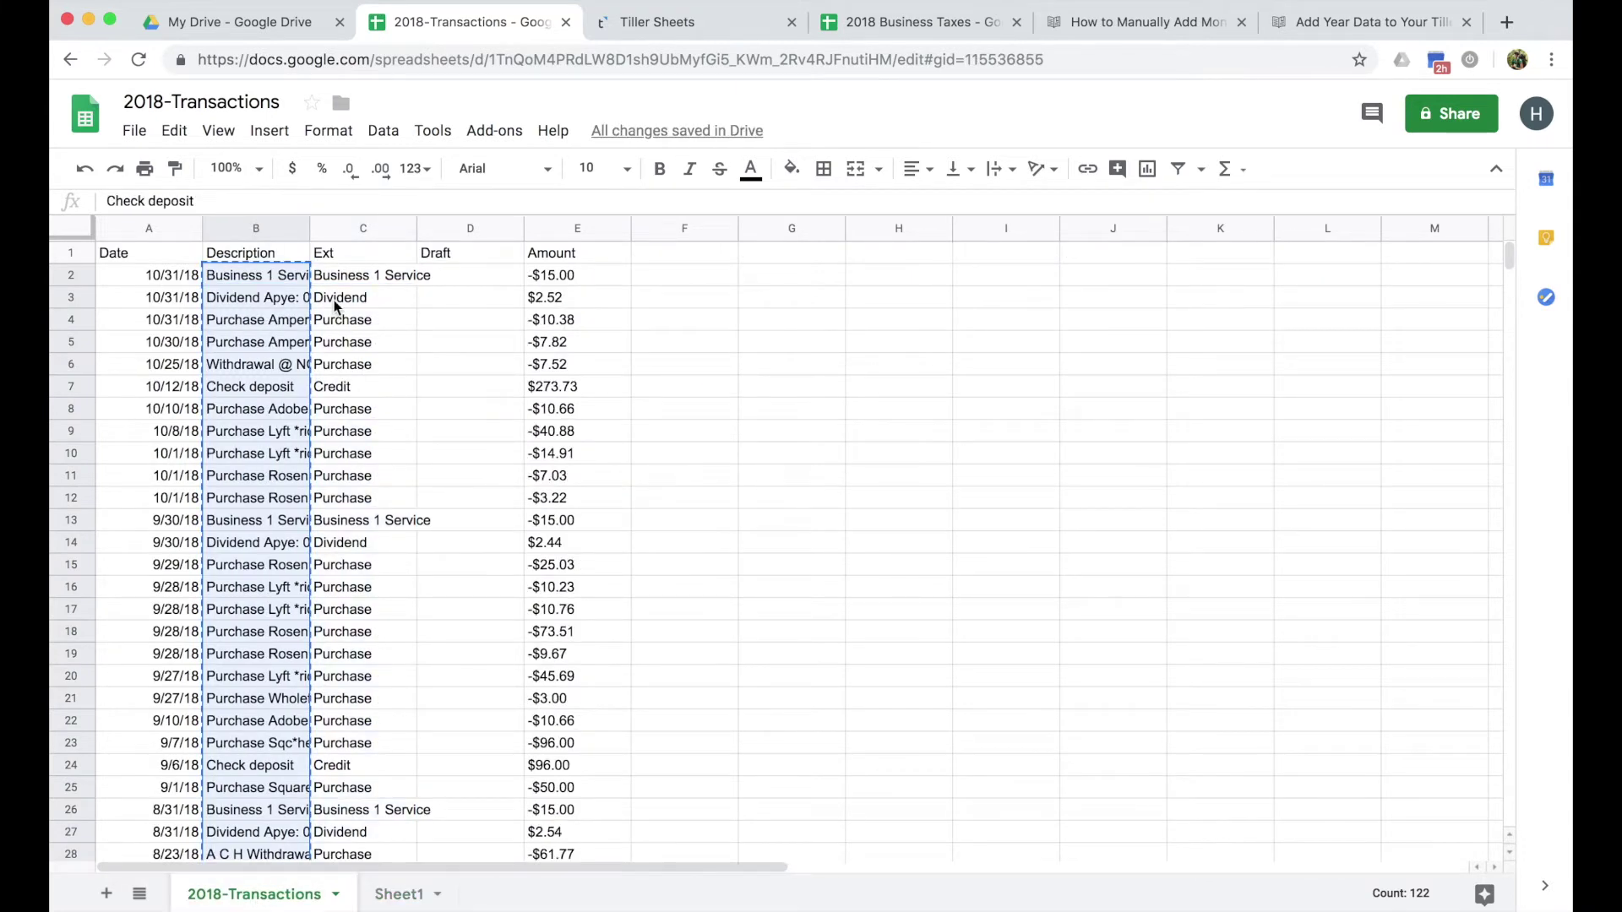
left_click(337, 256)
left_click(445, 259)
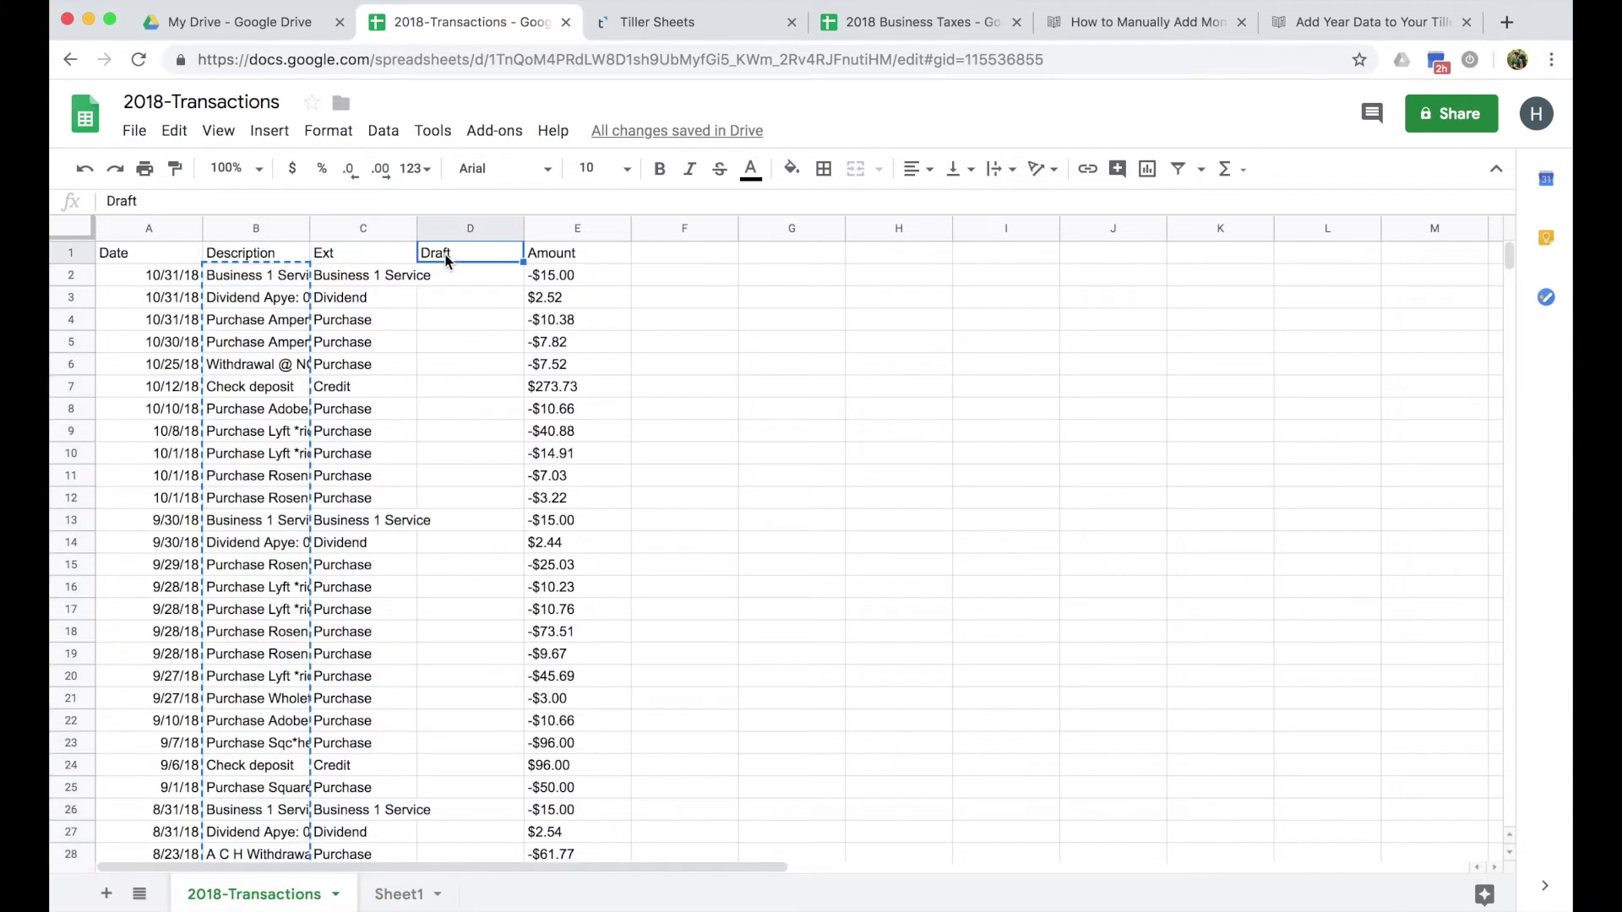
left_click(564, 276)
scroll(570, 570, "down", 20)
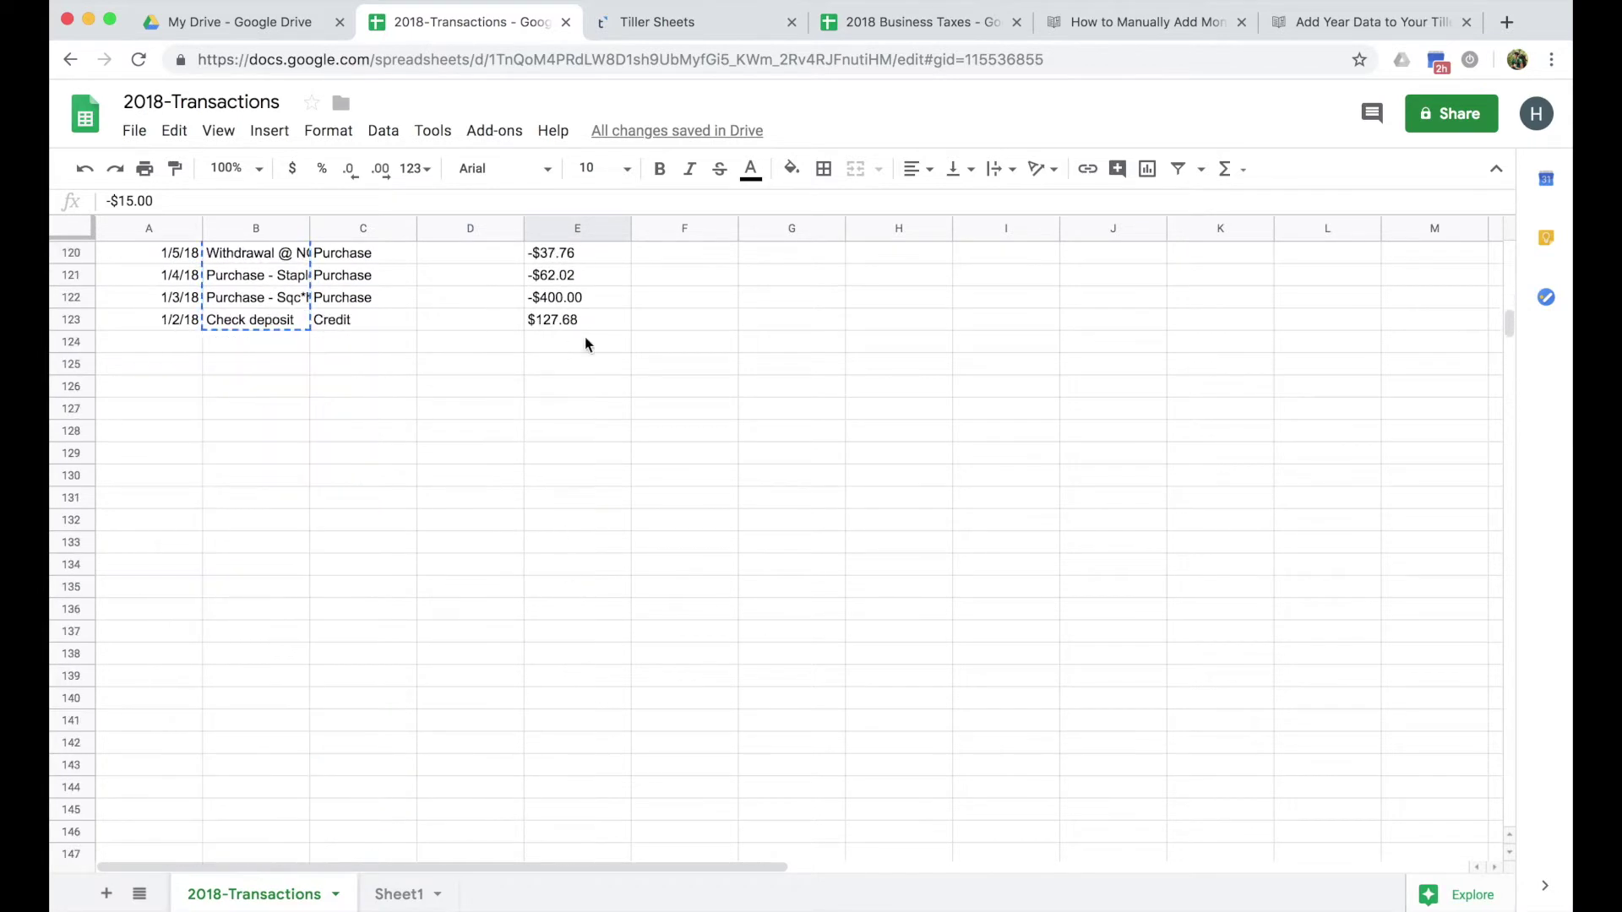
left_click(583, 319, "shift")
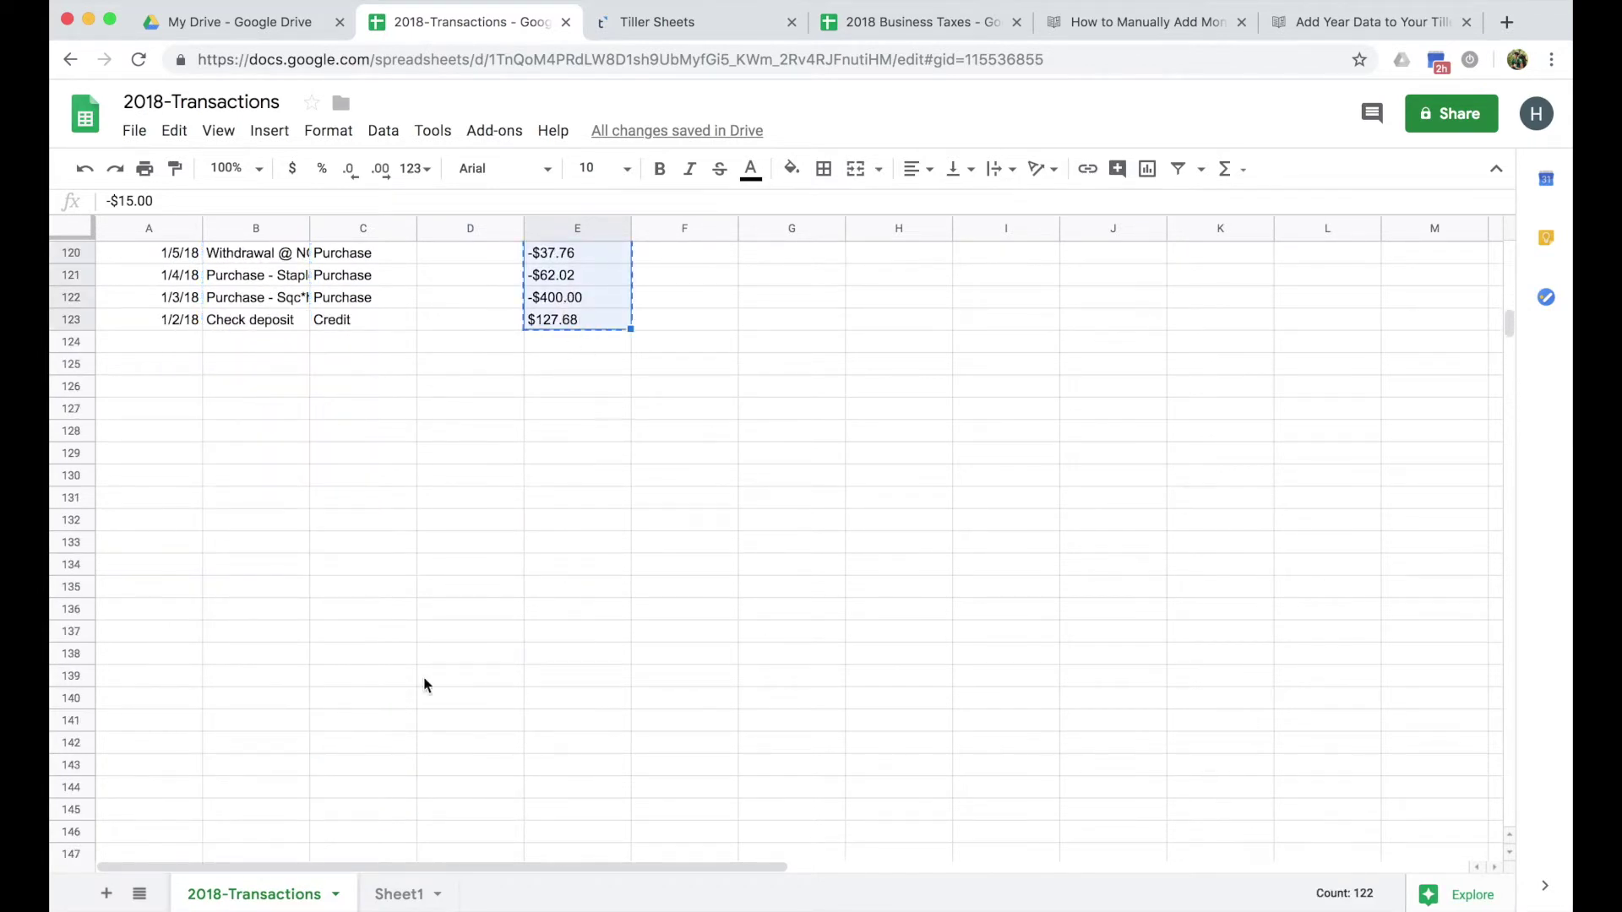
left_click(399, 894)
left_click(560, 280)
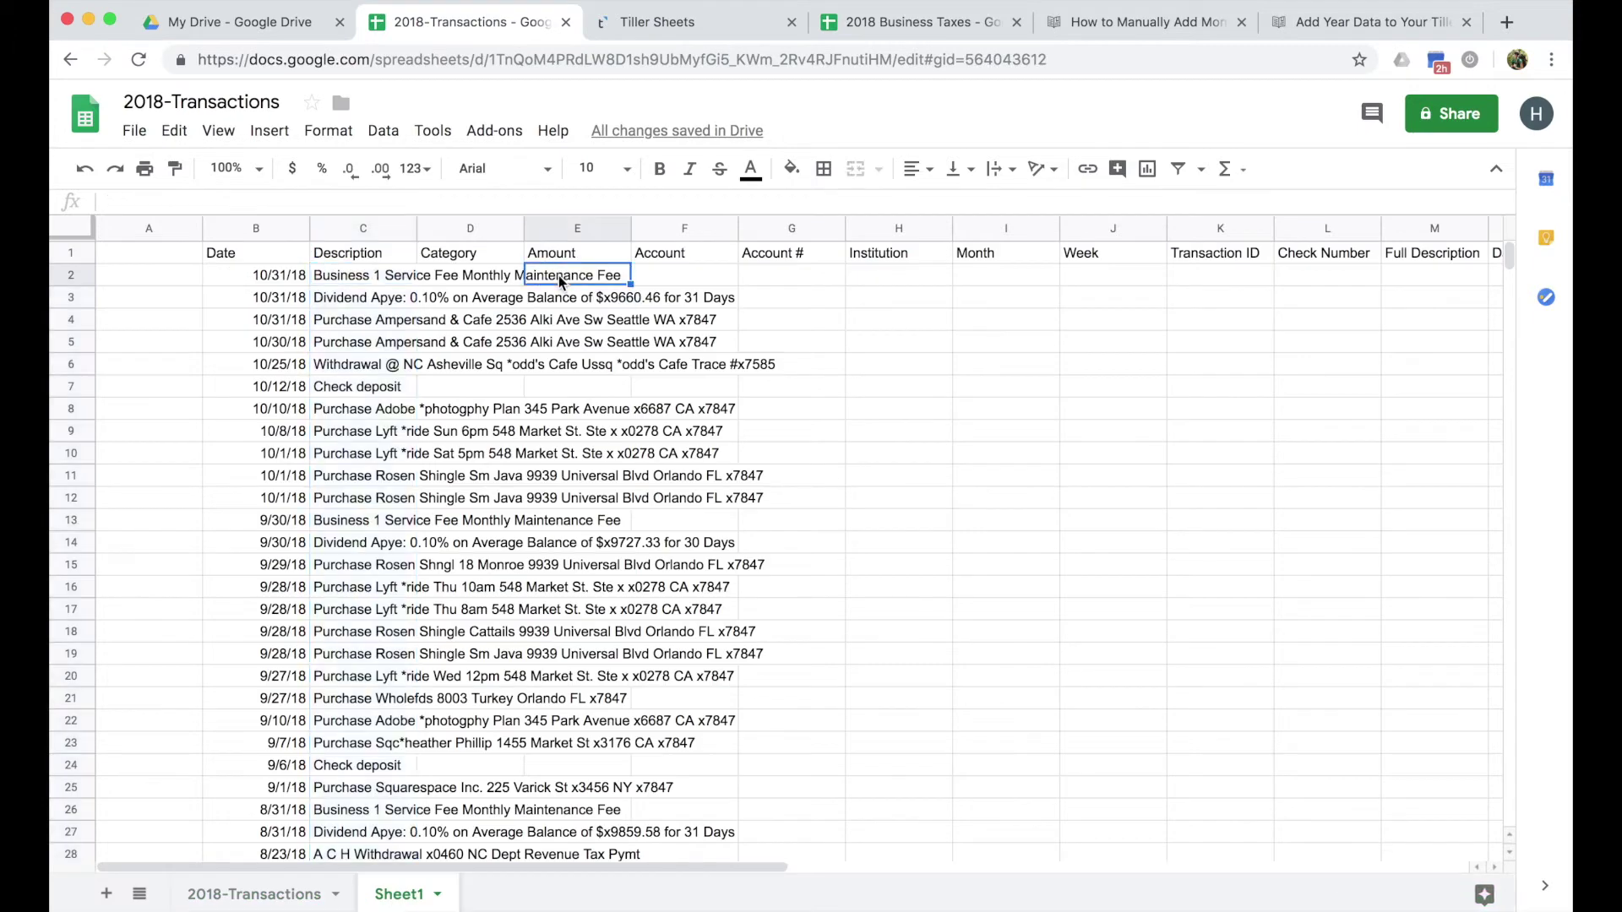
key("cmd+v")
Widen the Description column and review the empty Category, Account and Month columns
left_click_drag(417, 228, 824, 226)
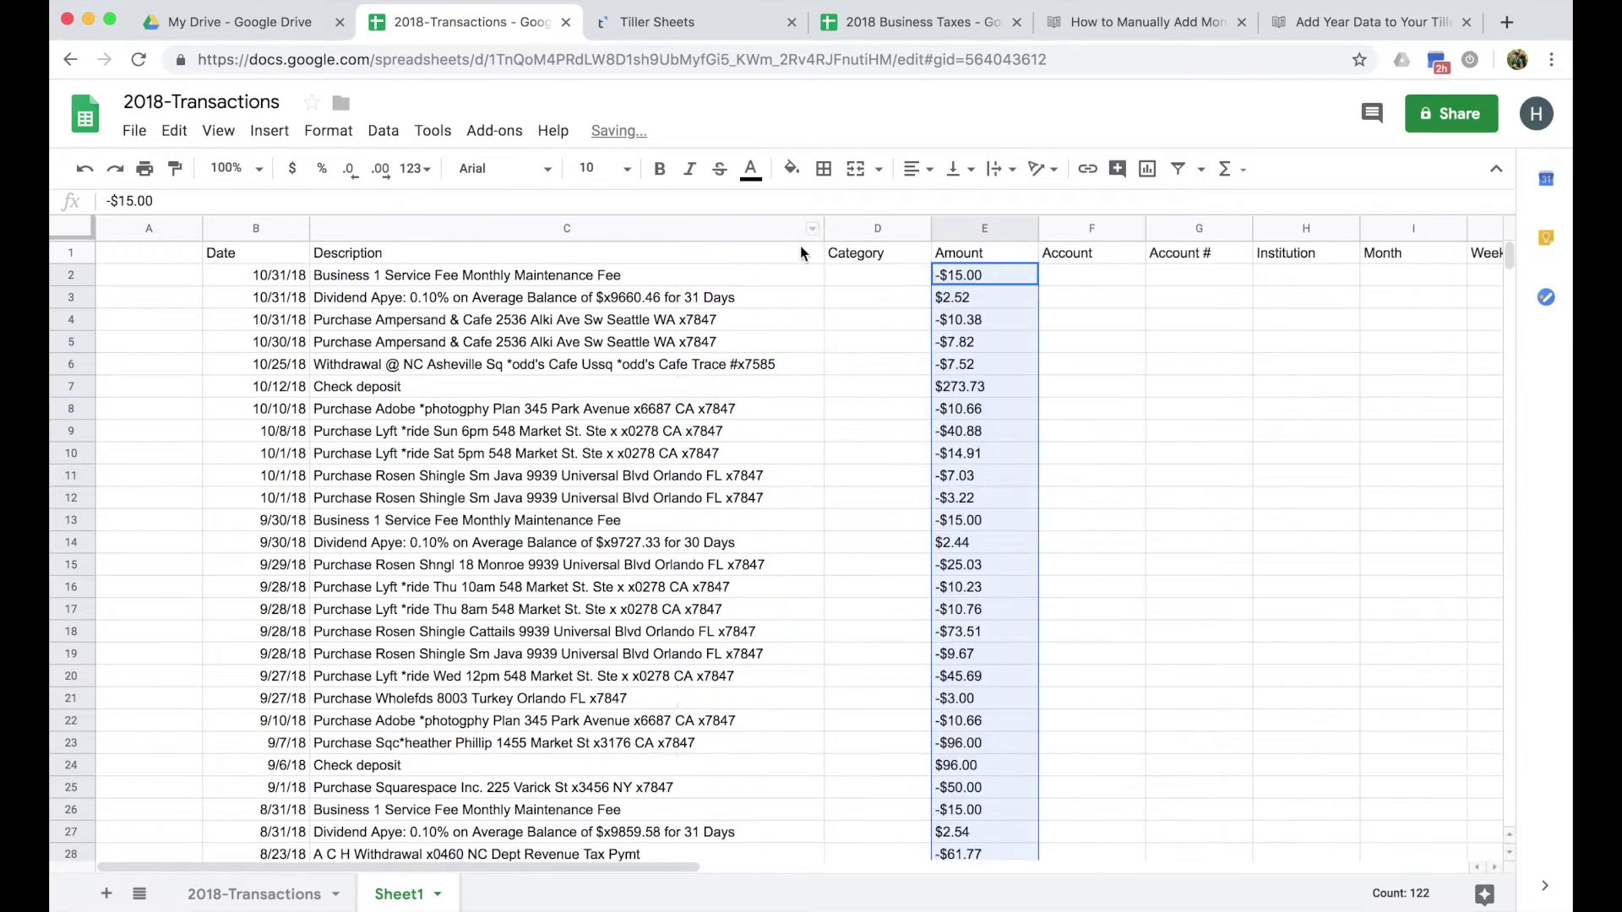
left_click(882, 232)
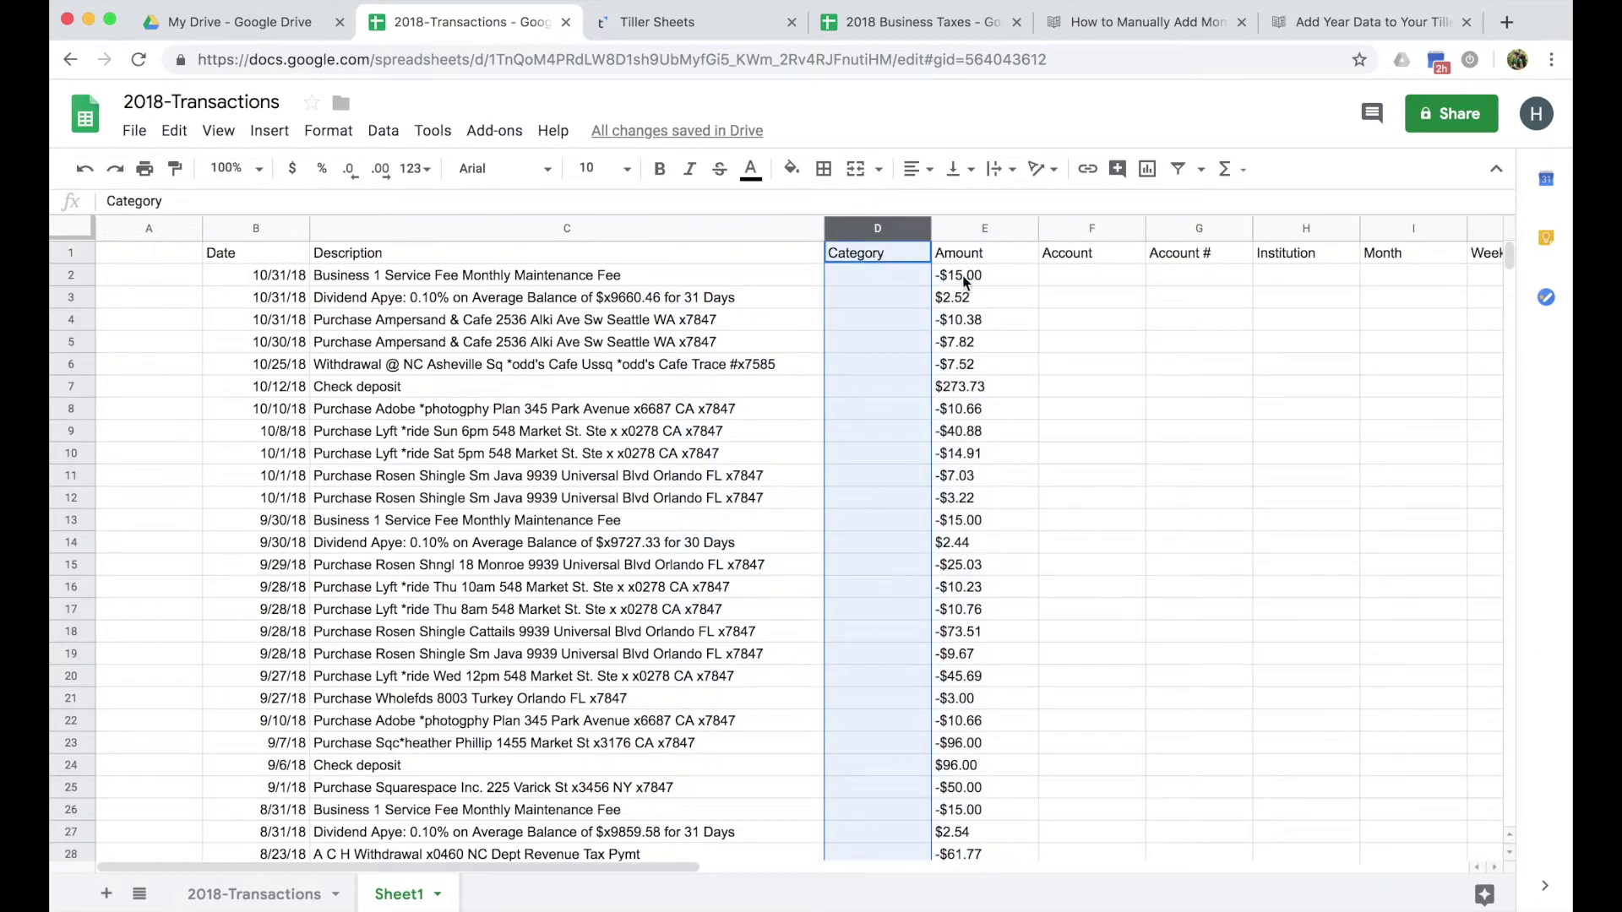
left_click(1100, 225)
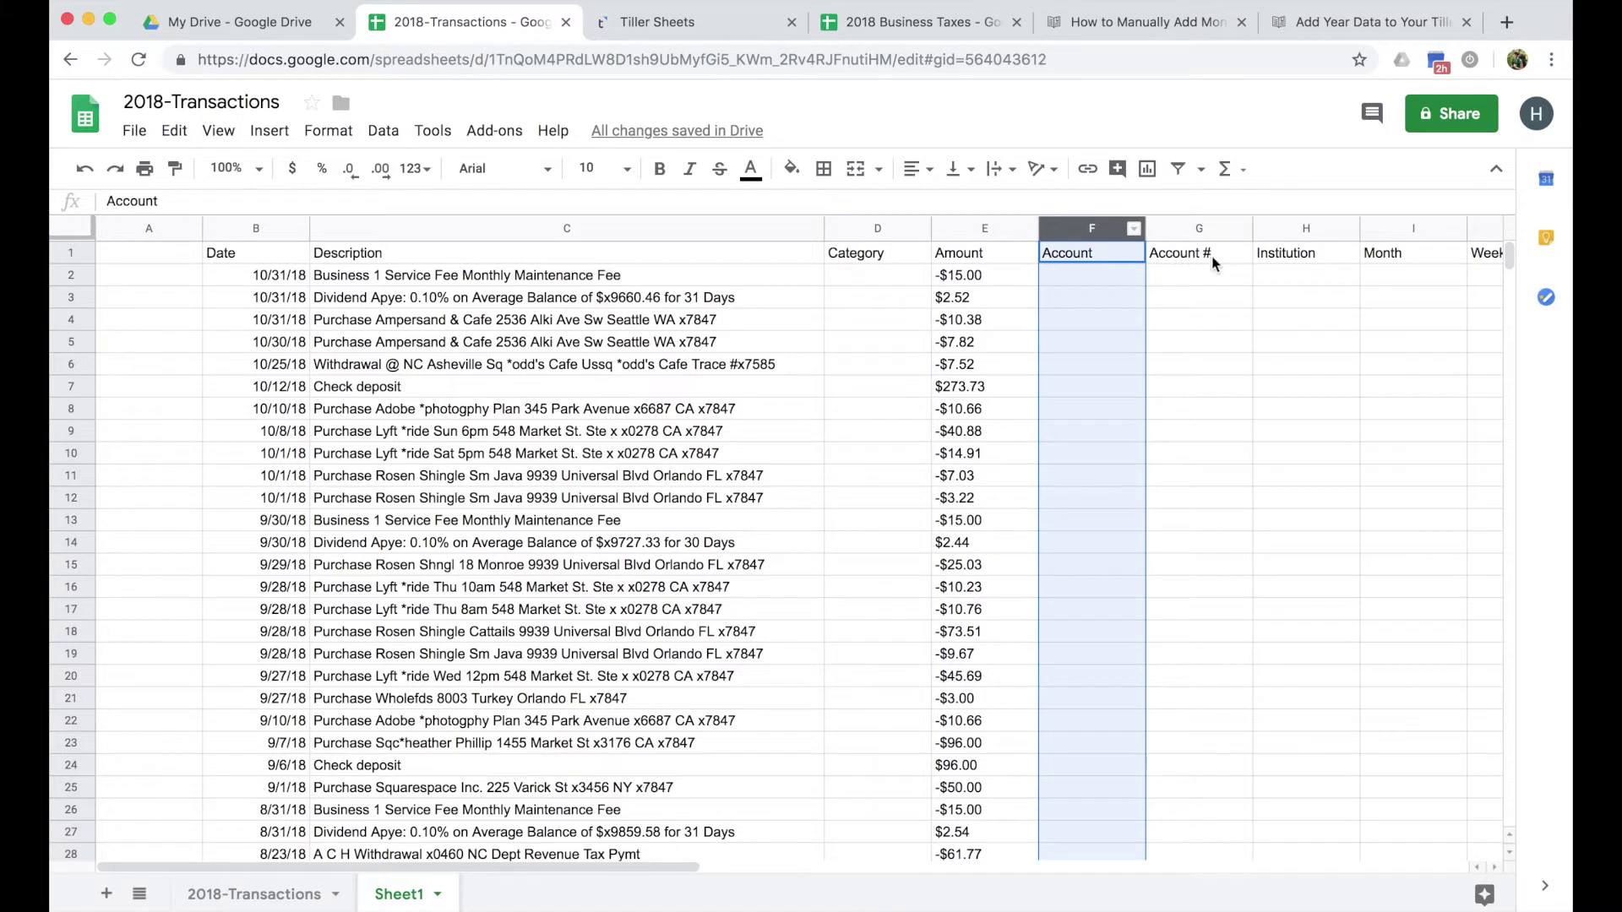
left_click(1411, 261)
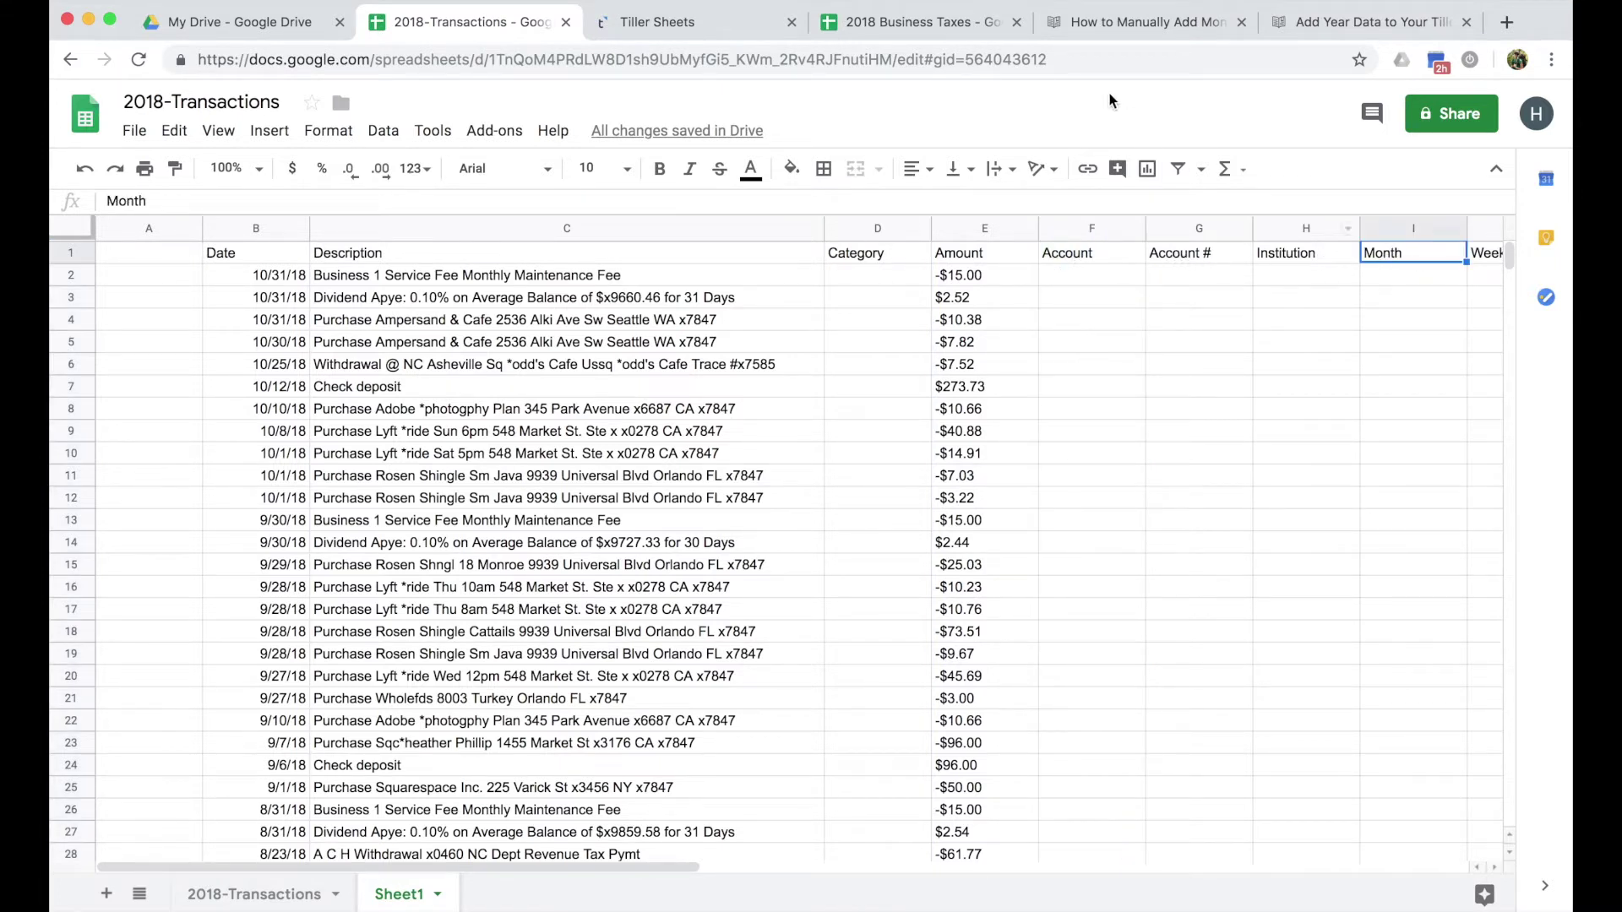
left_click(1093, 25)
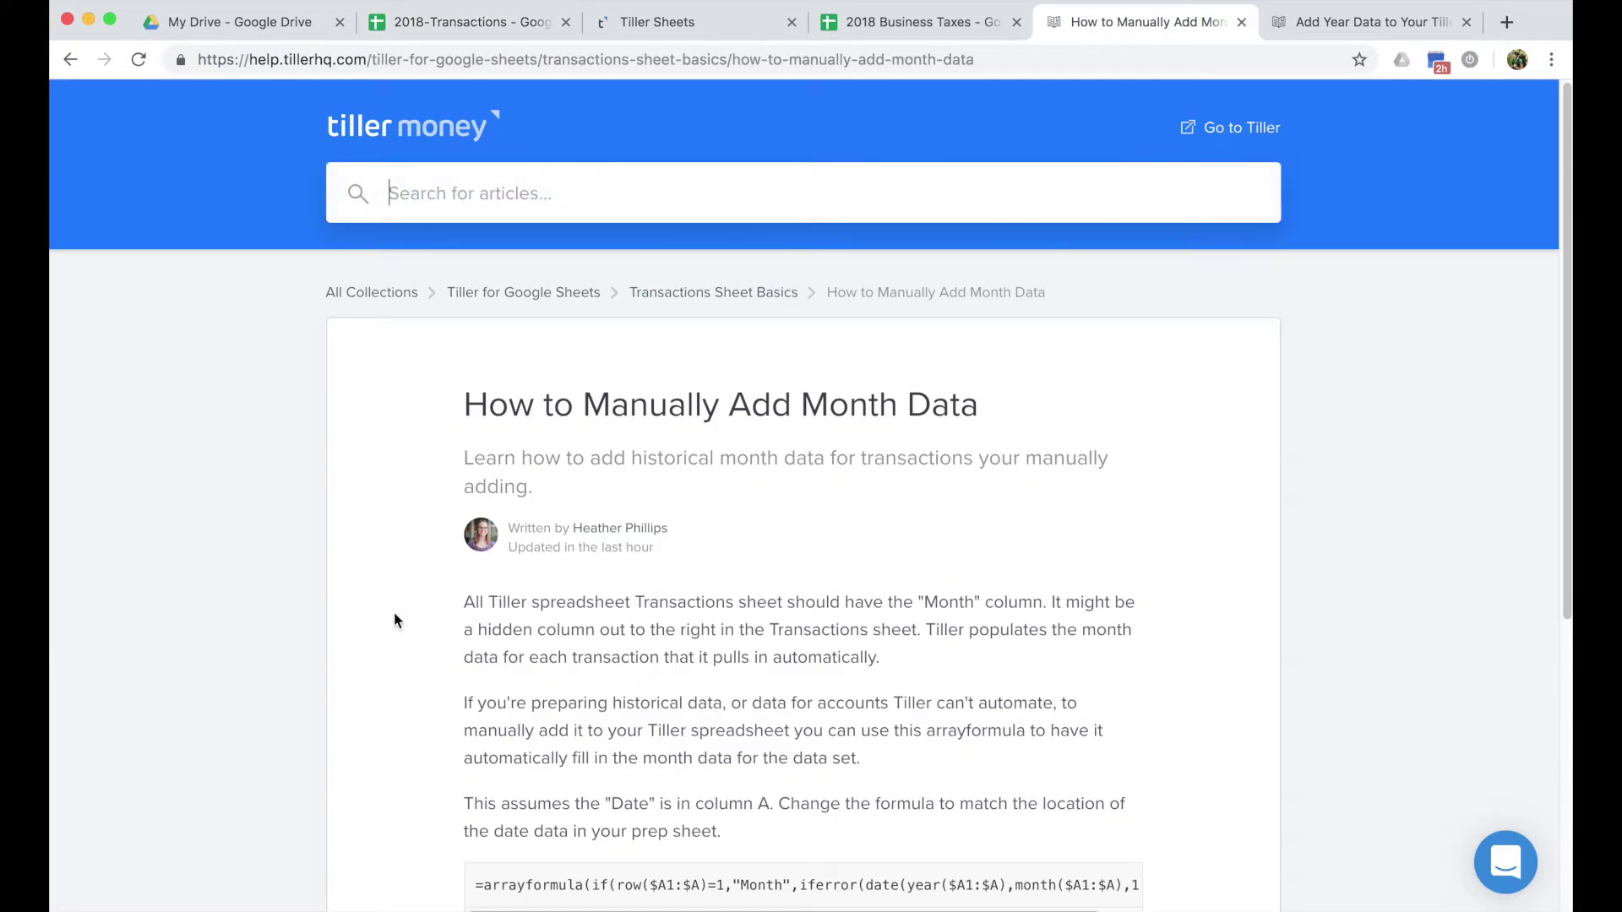
Copy the arrayformula code from 'How to Manually Add Month Data' and return to 2018-Transactions
scroll(371, 607, "down", 2)
scroll(363, 603, "down", 2)
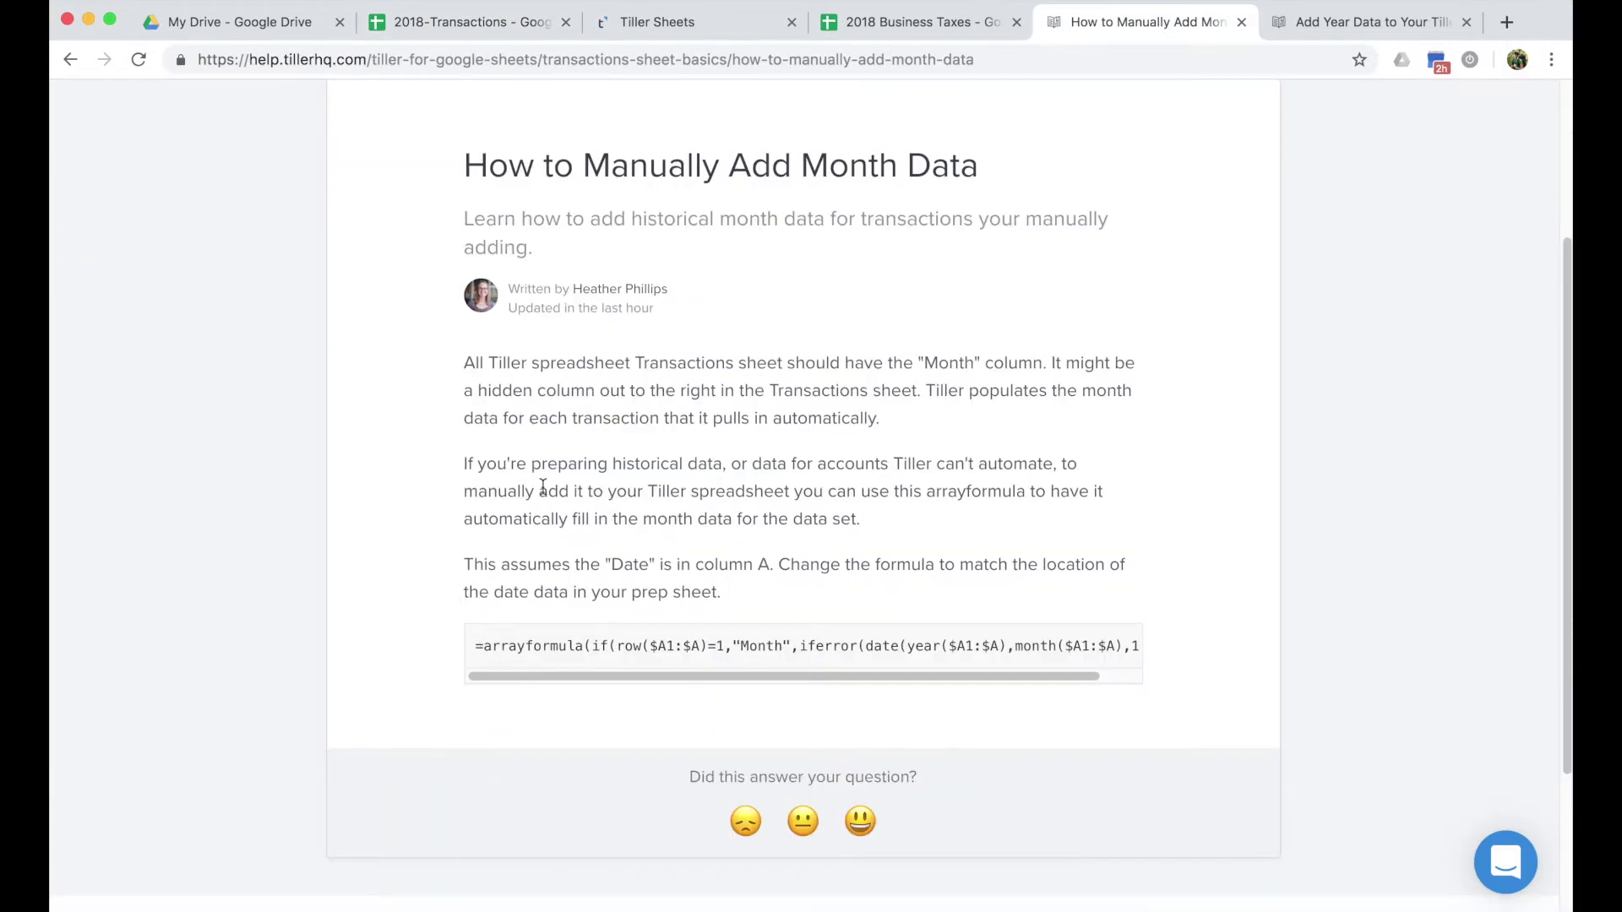
scroll(537, 422, "up", 1)
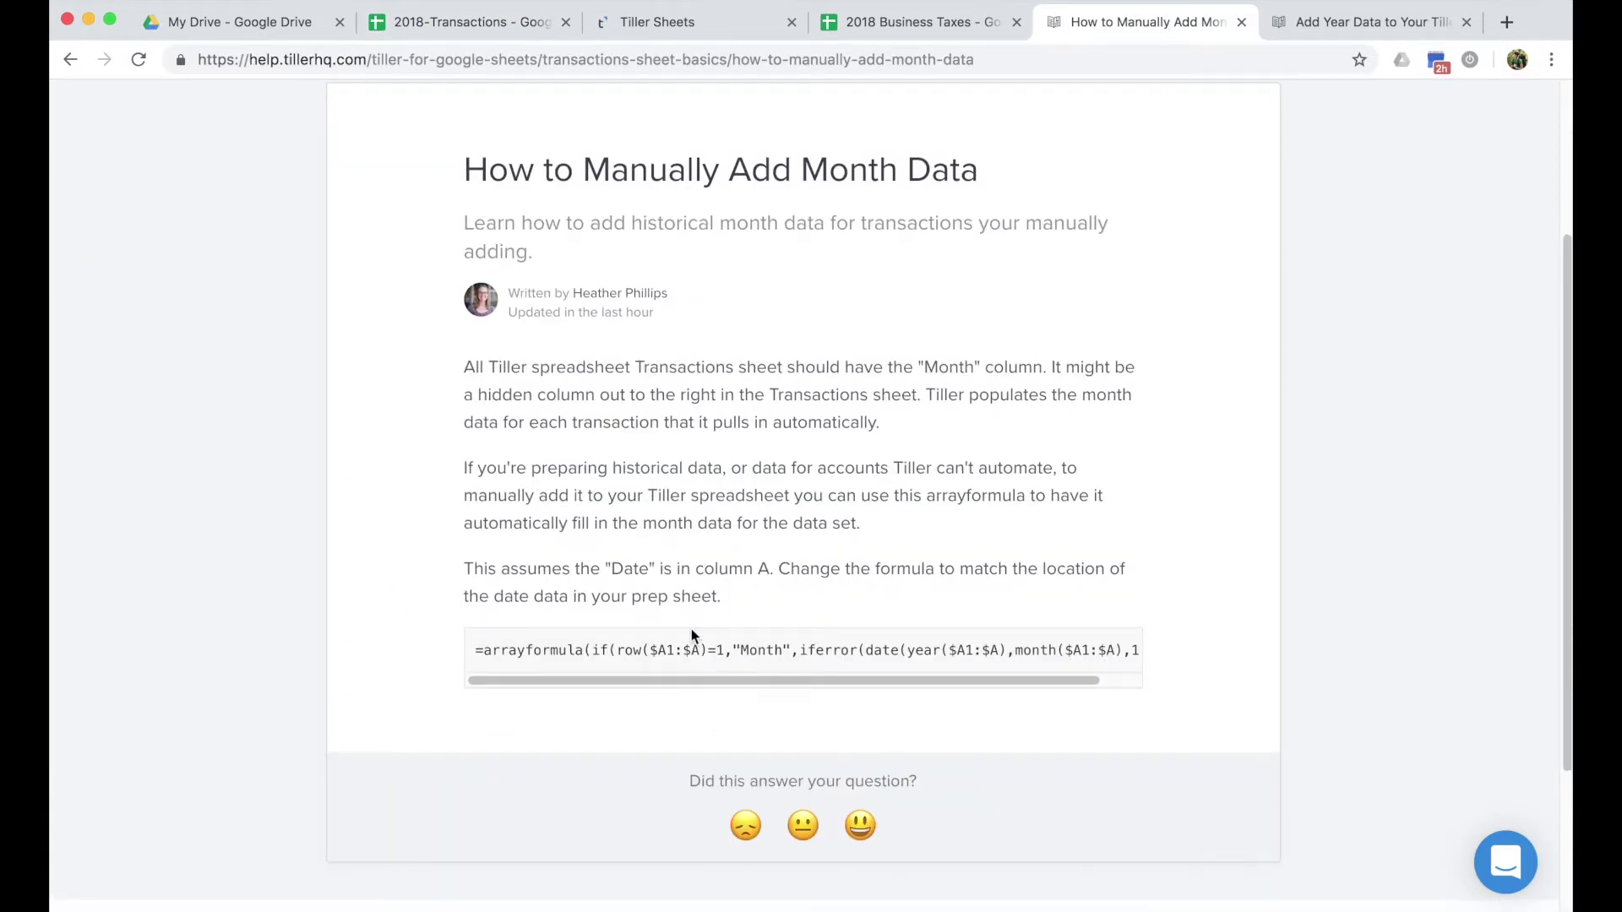
left_click_drag(477, 650, 1157, 658)
key("super+c")
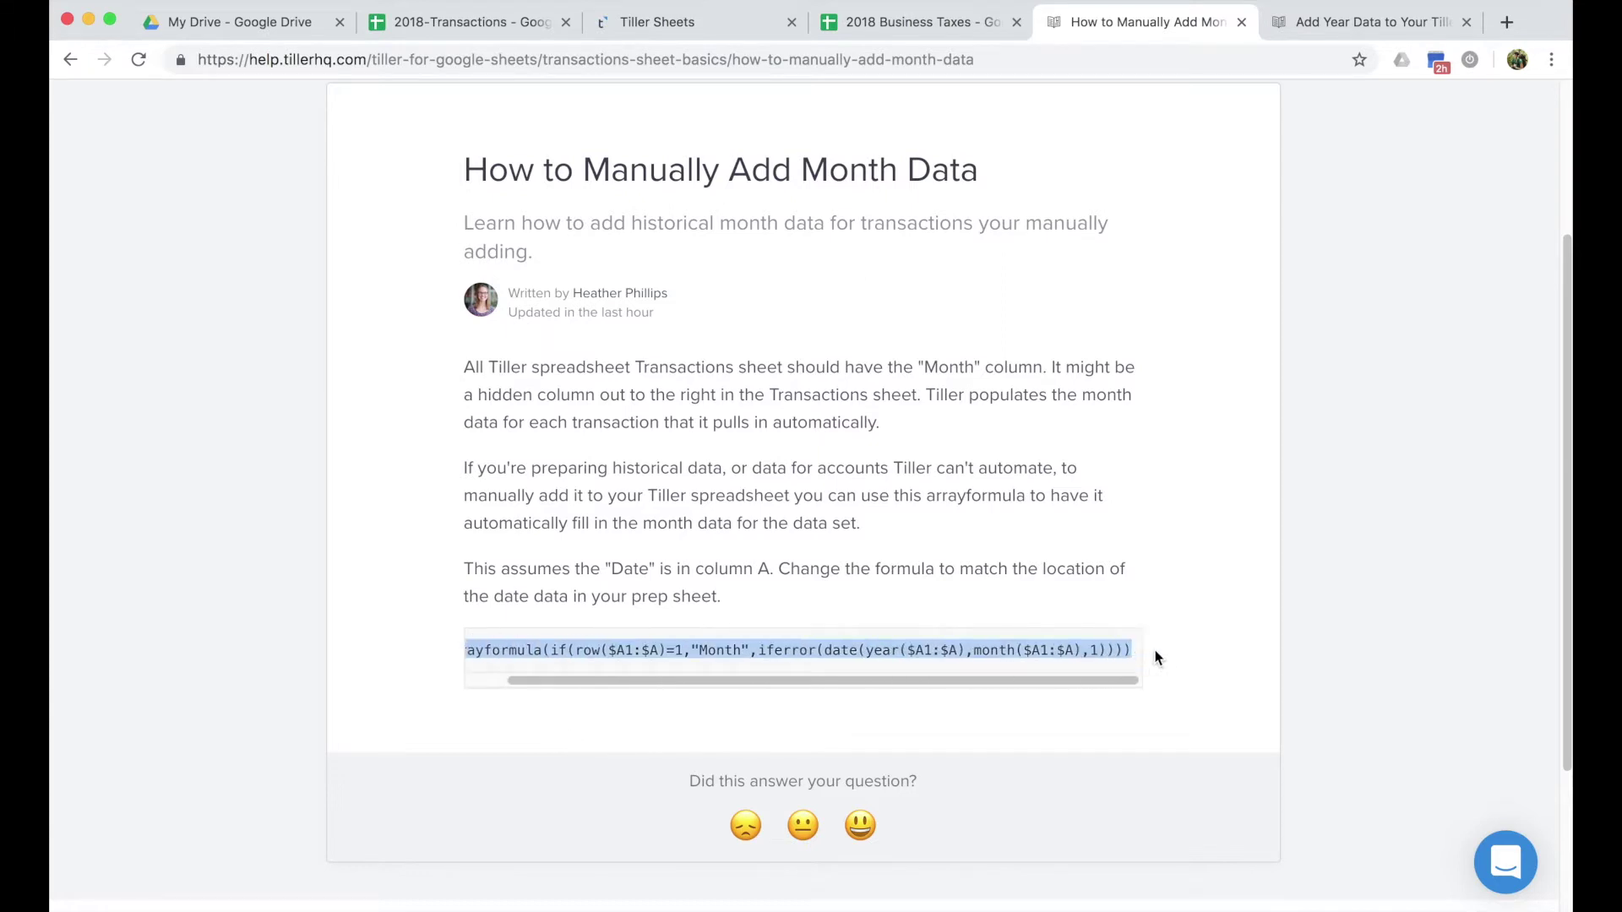
left_click(464, 25)
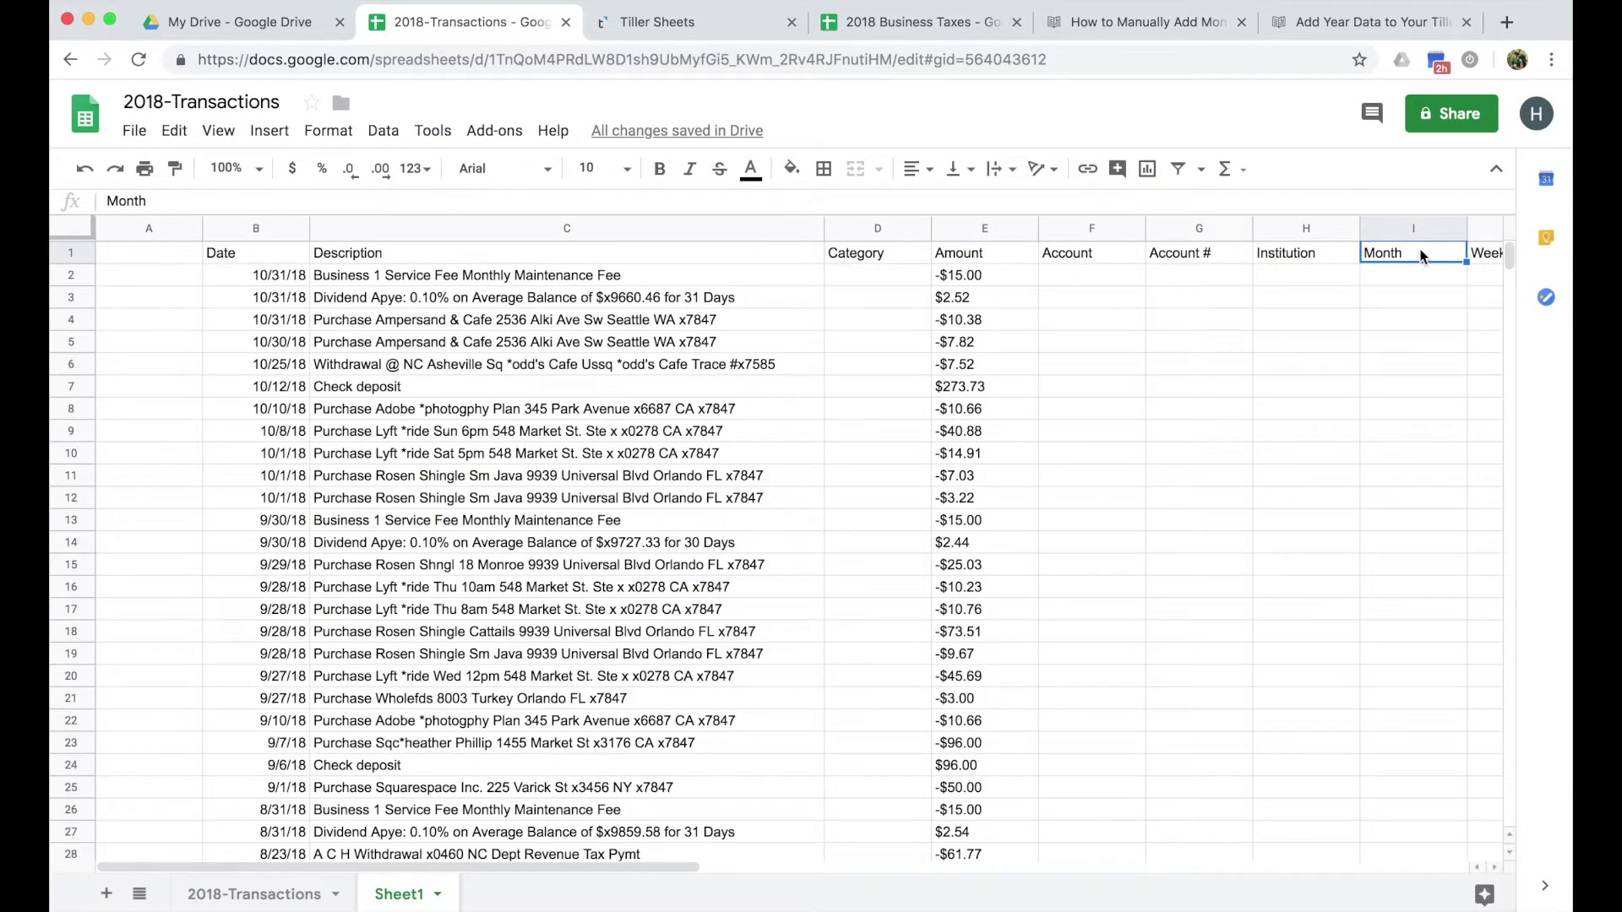
Paste the month arrayformula into I1 and format column I as dates
key("super+v")
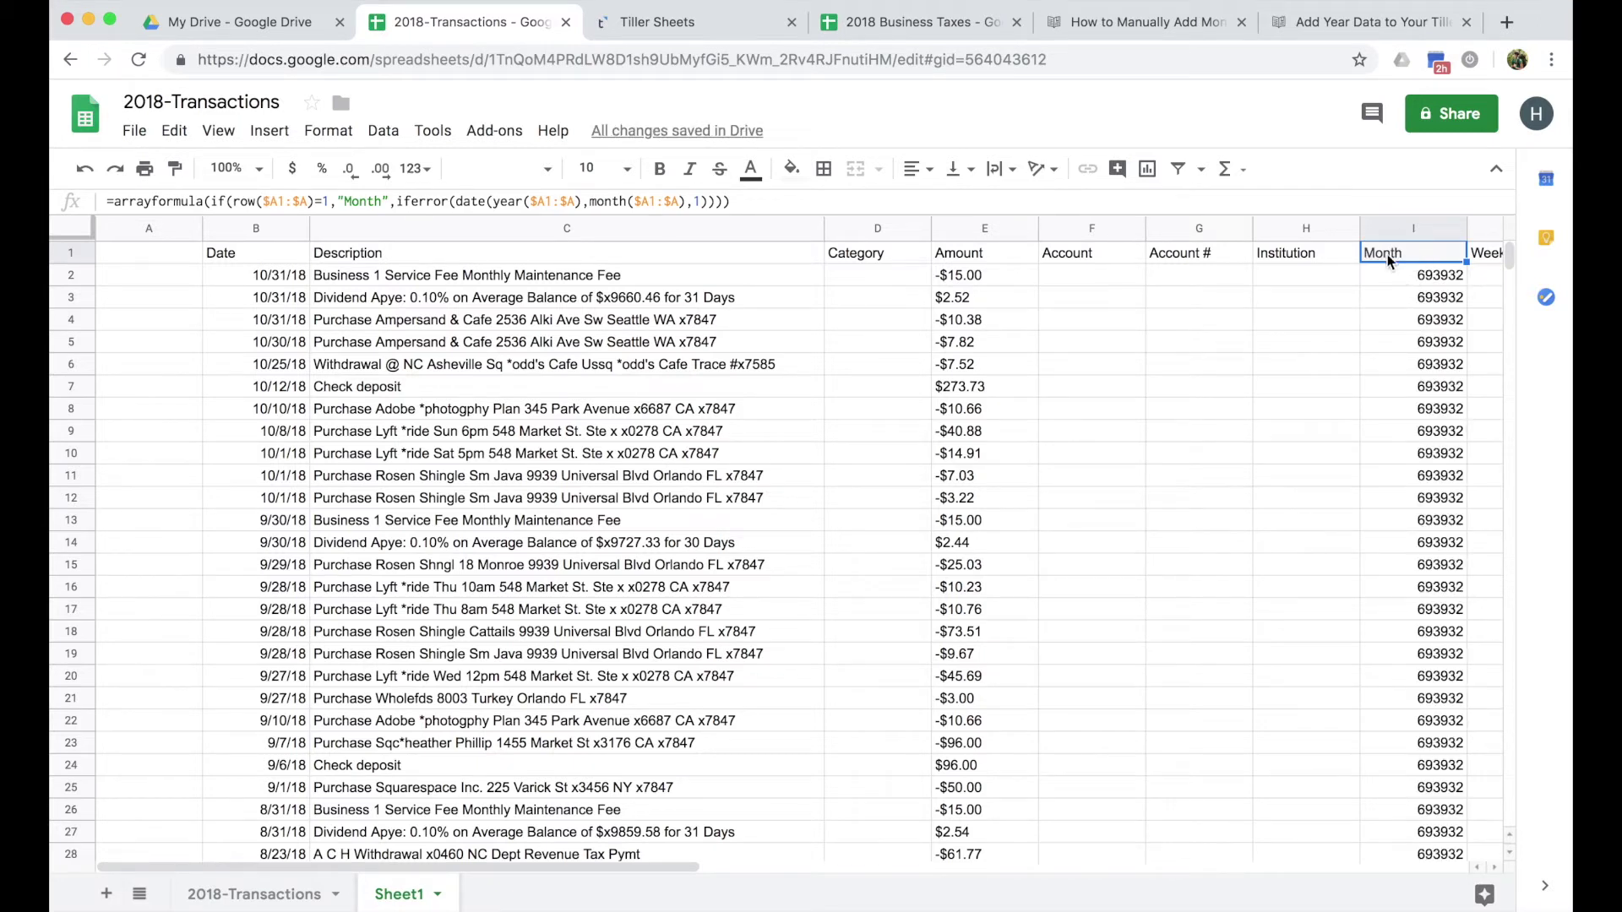
left_click(1409, 232)
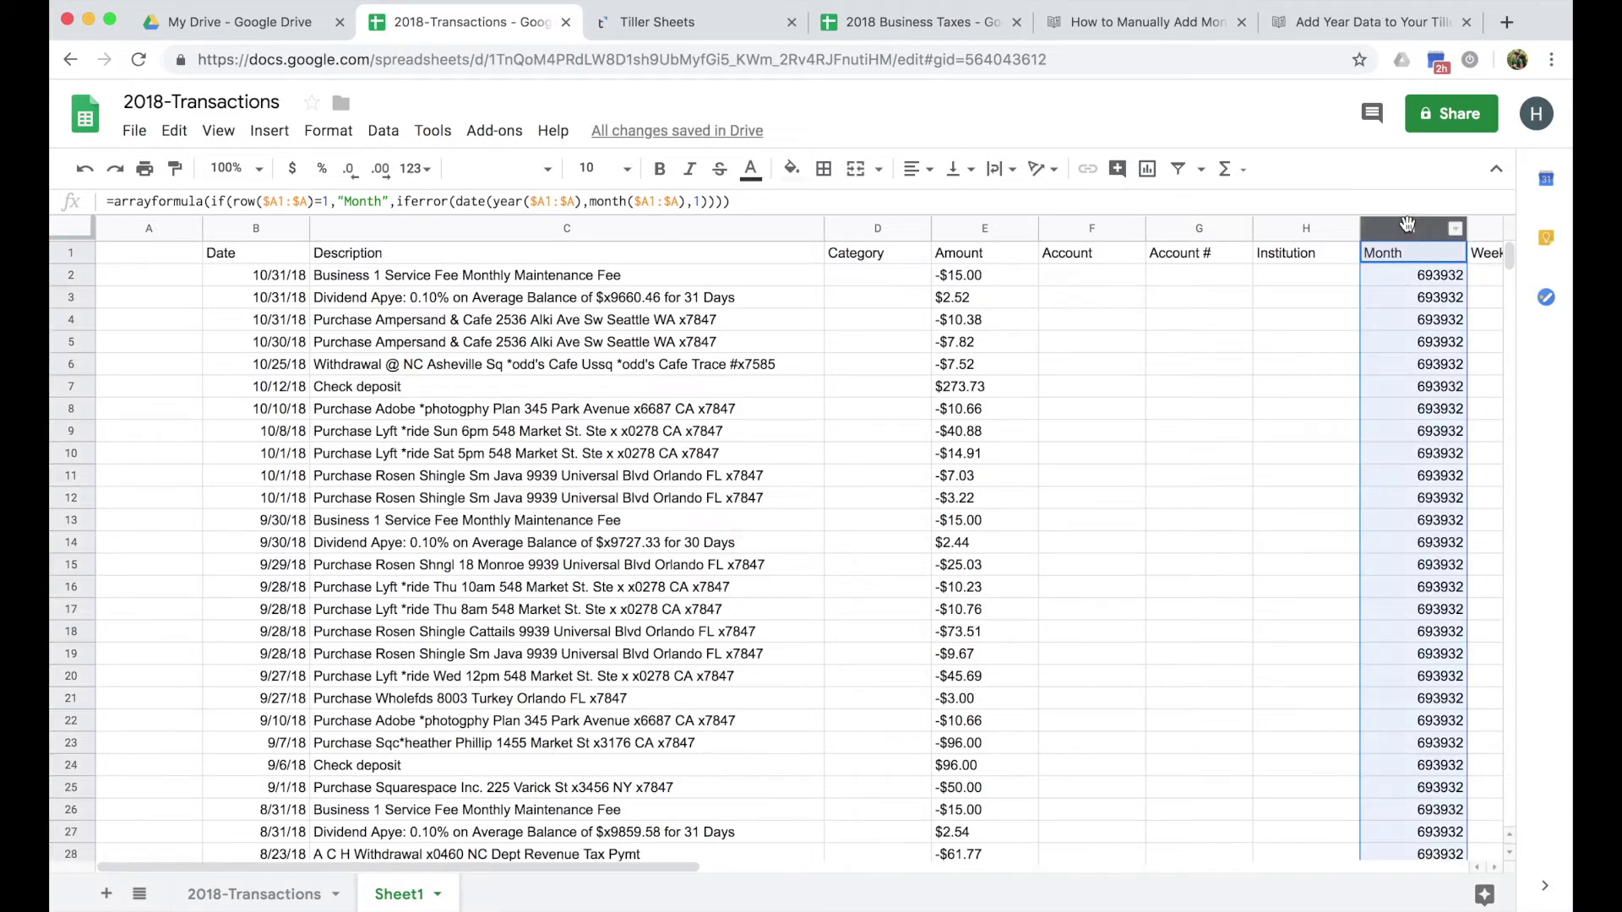
left_click(335, 129)
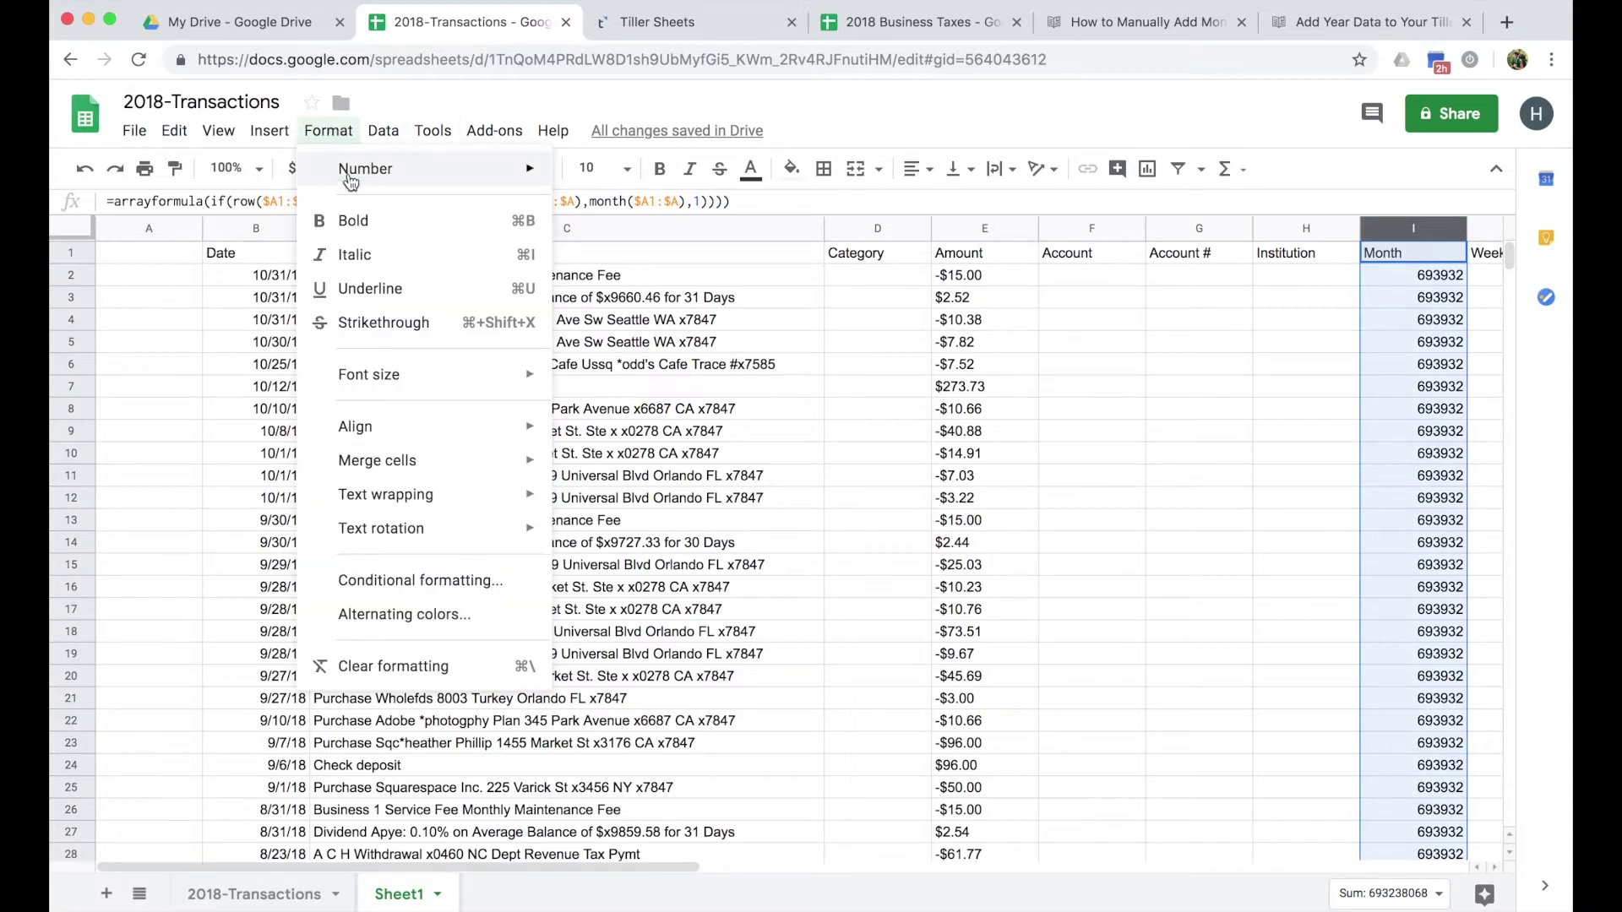
mouse_move(397, 171)
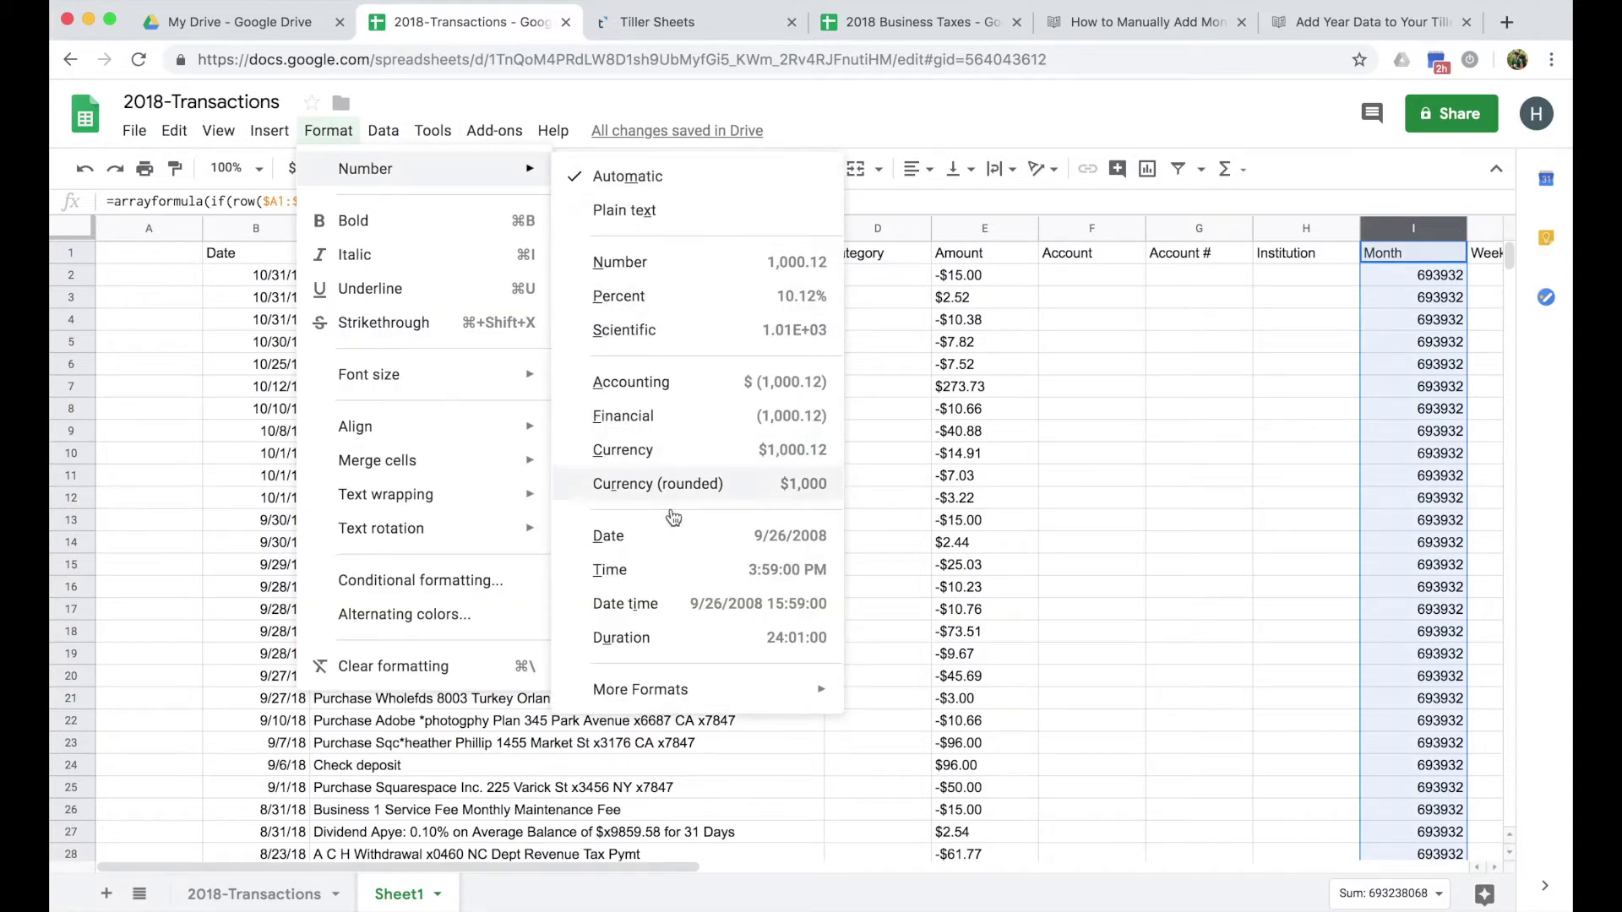
left_click(666, 540)
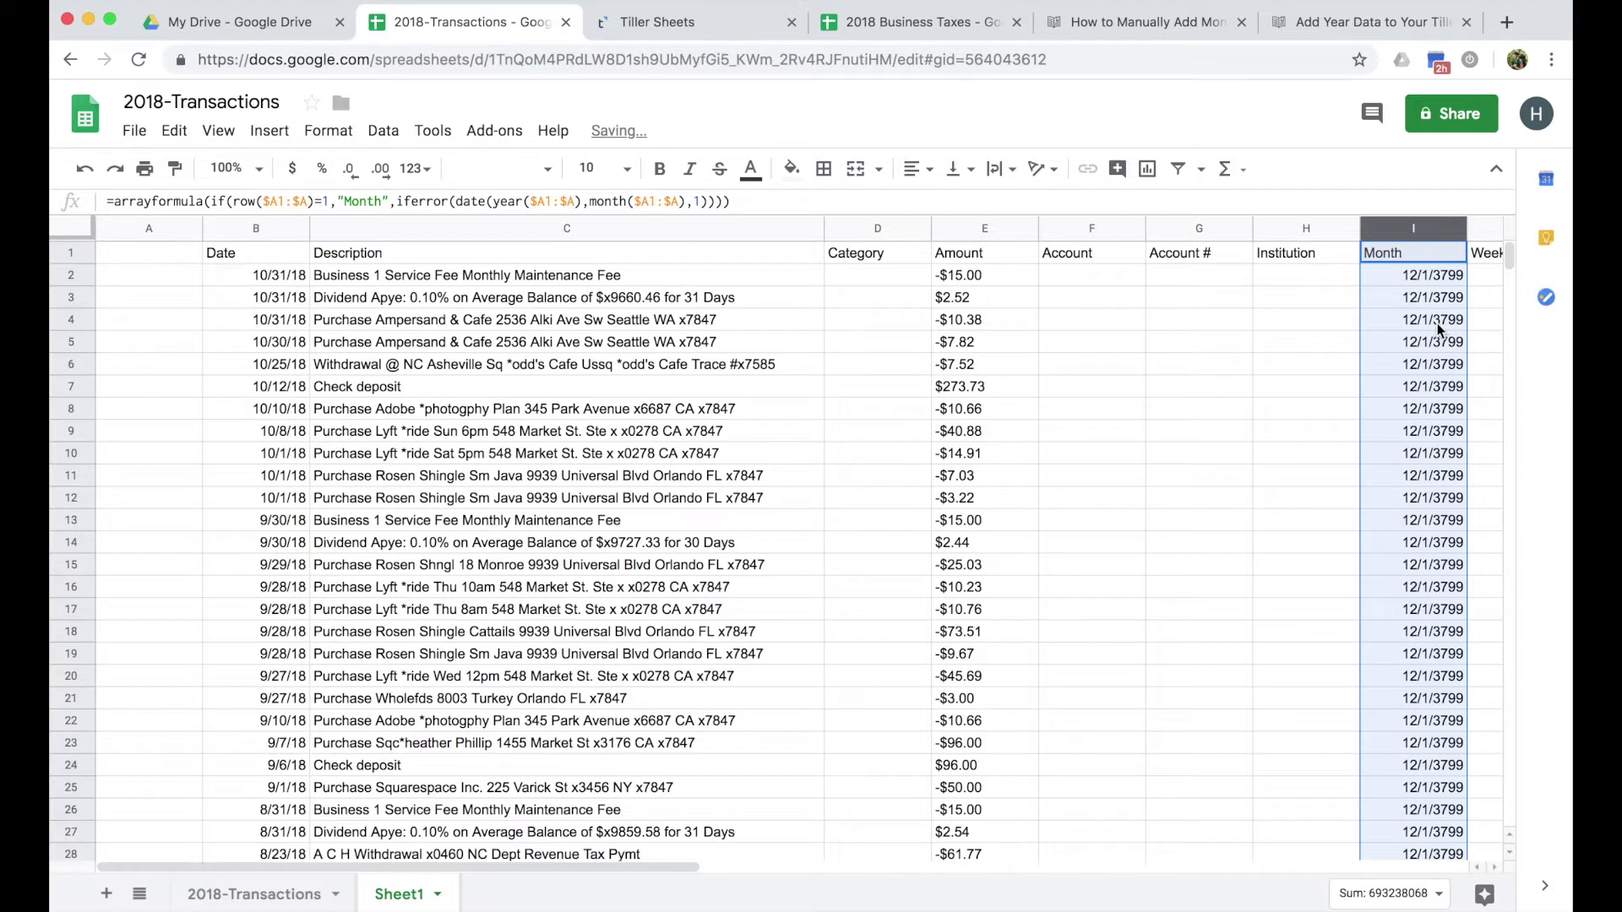
left_click(1414, 303)
left_click(1423, 277)
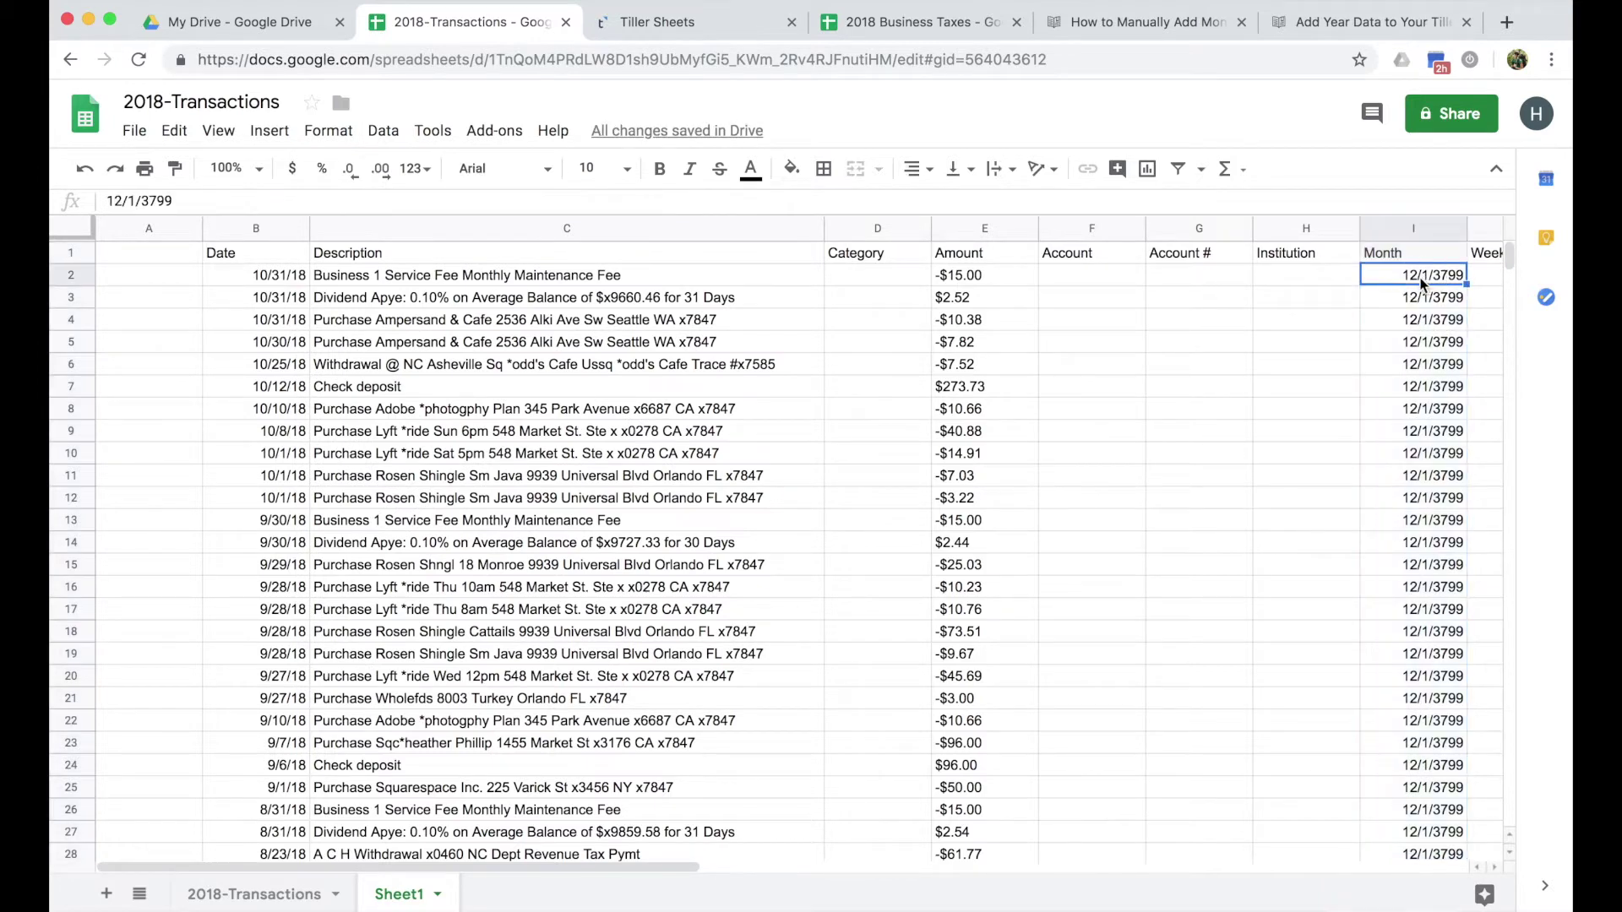
left_click(1365, 256)
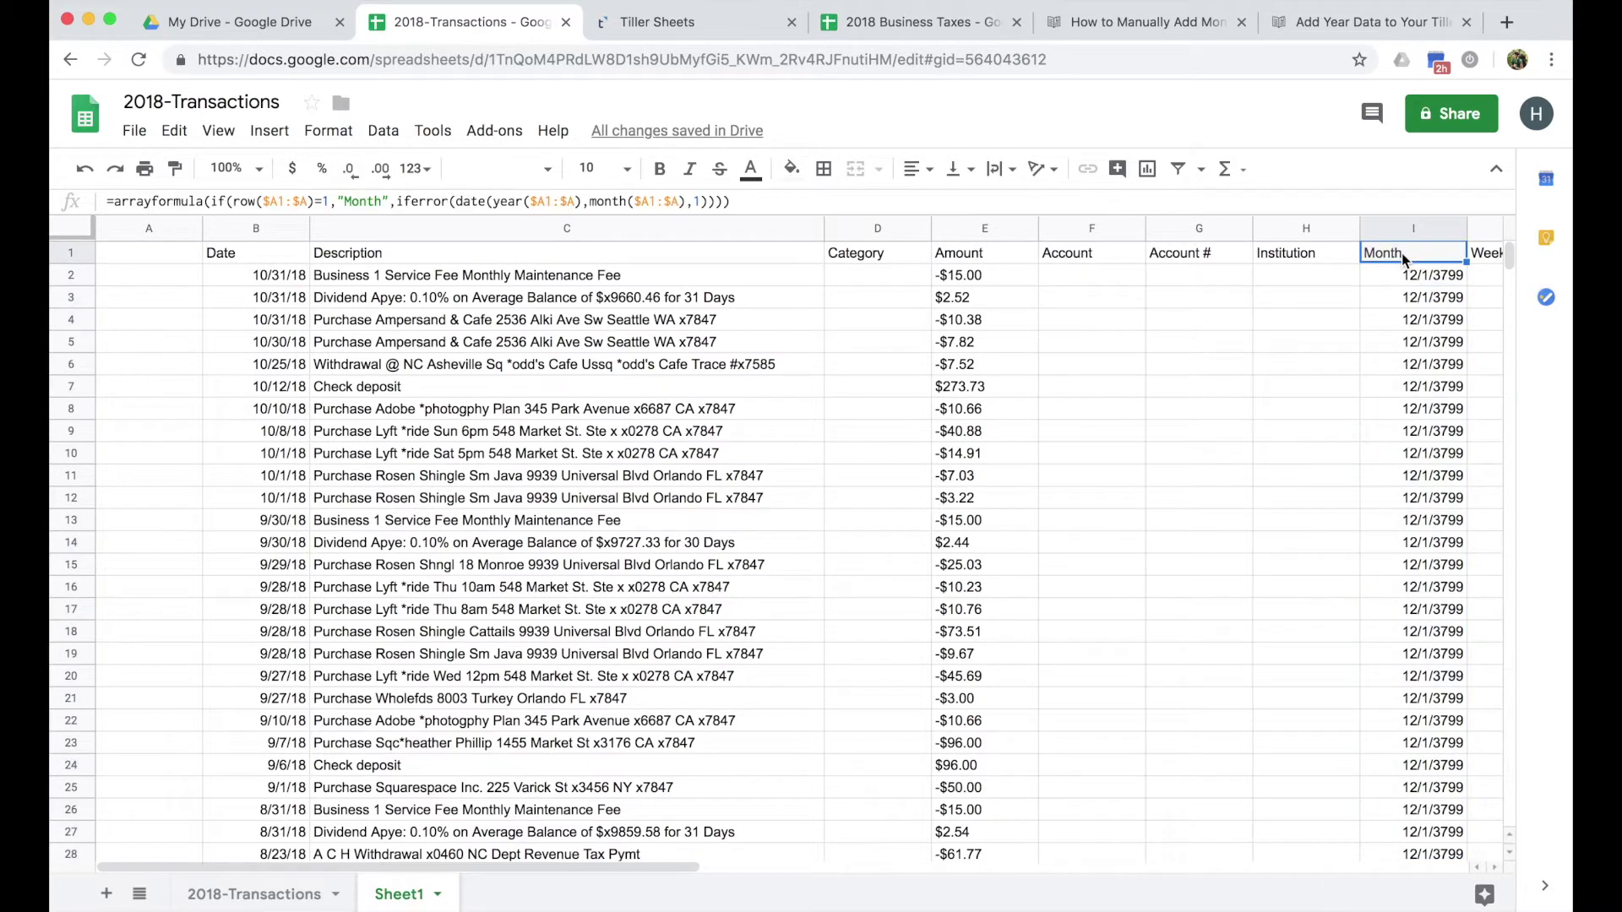
Change each $A1:$A reference inside ROW, YEAR and MONTH of the I1 formula to $B1:$B
left_click(278, 203)
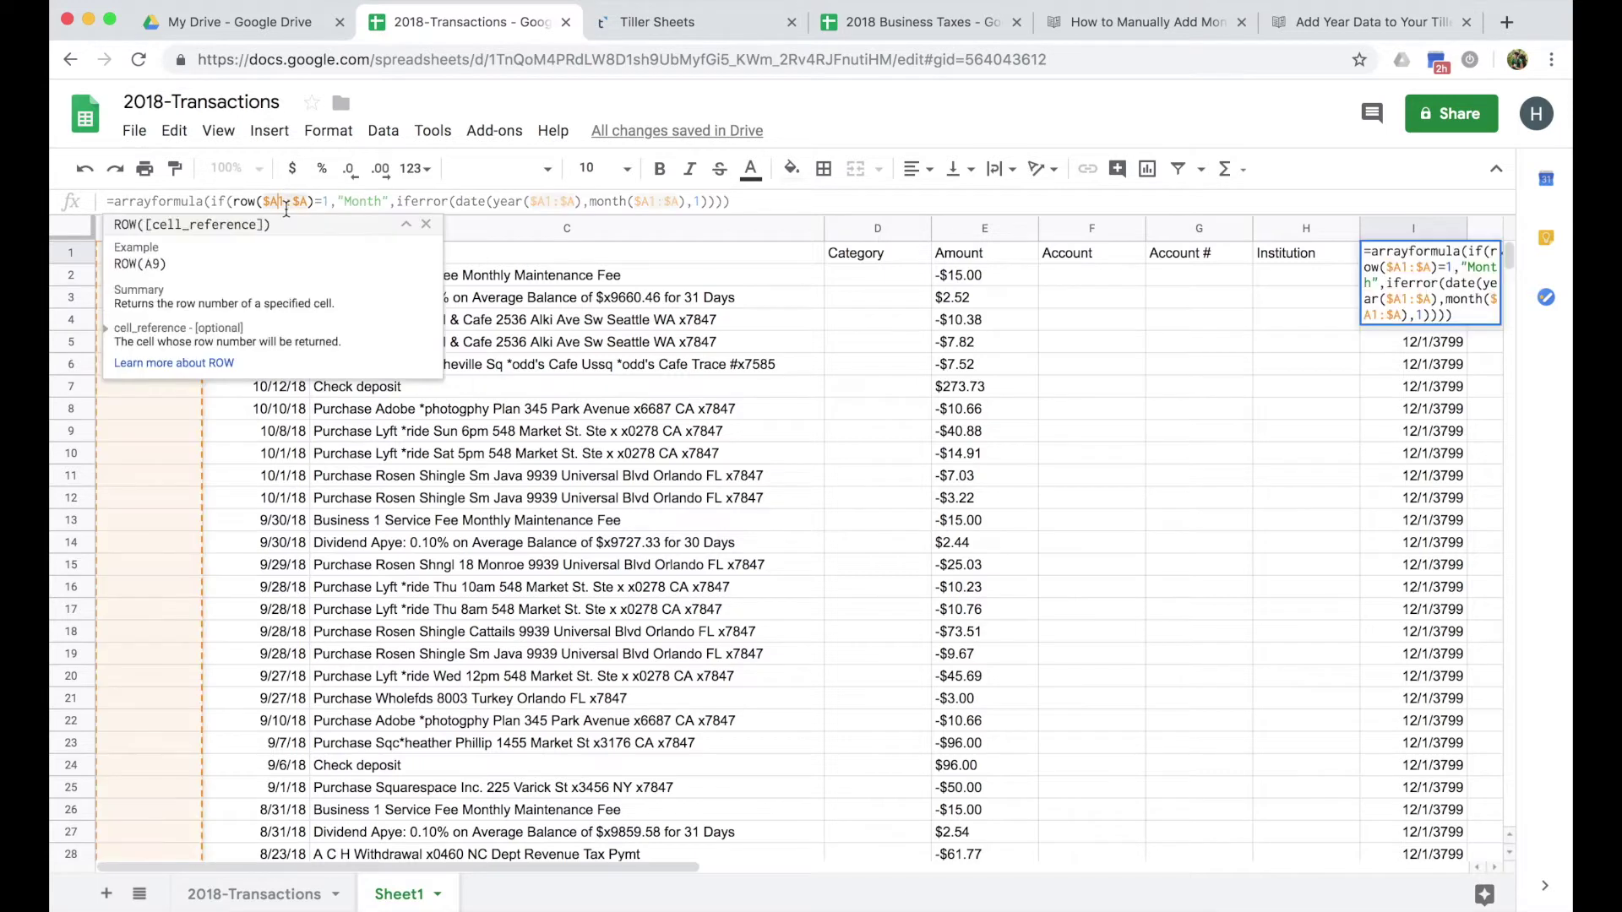
key("BackSpace")
type("B")
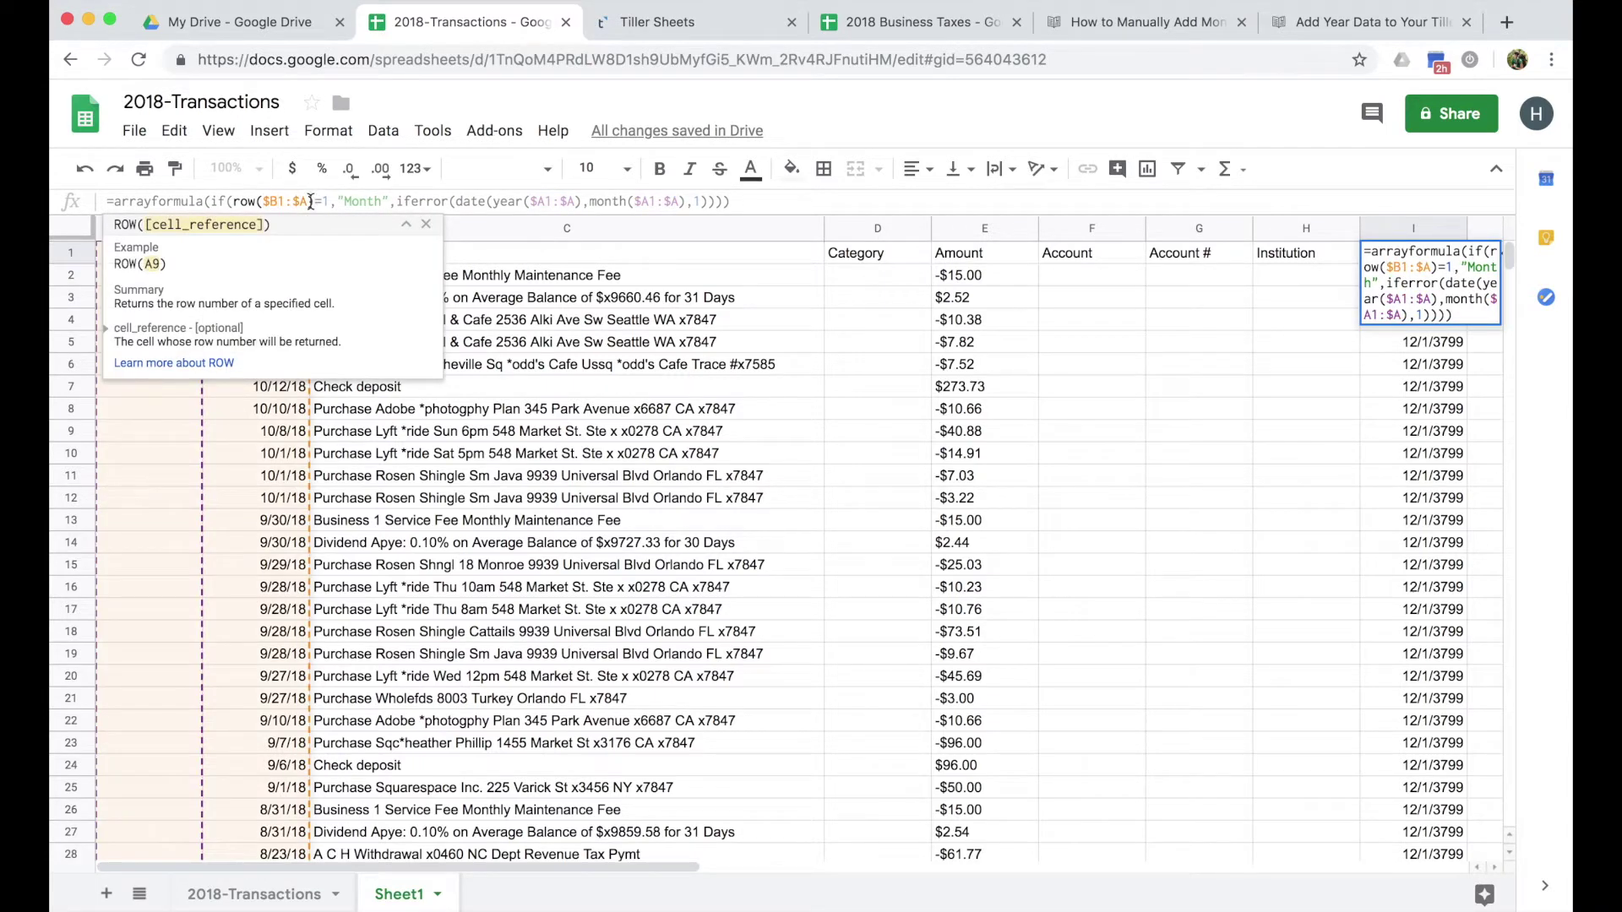
left_click(310, 201)
key("BackSpace")
type("B")
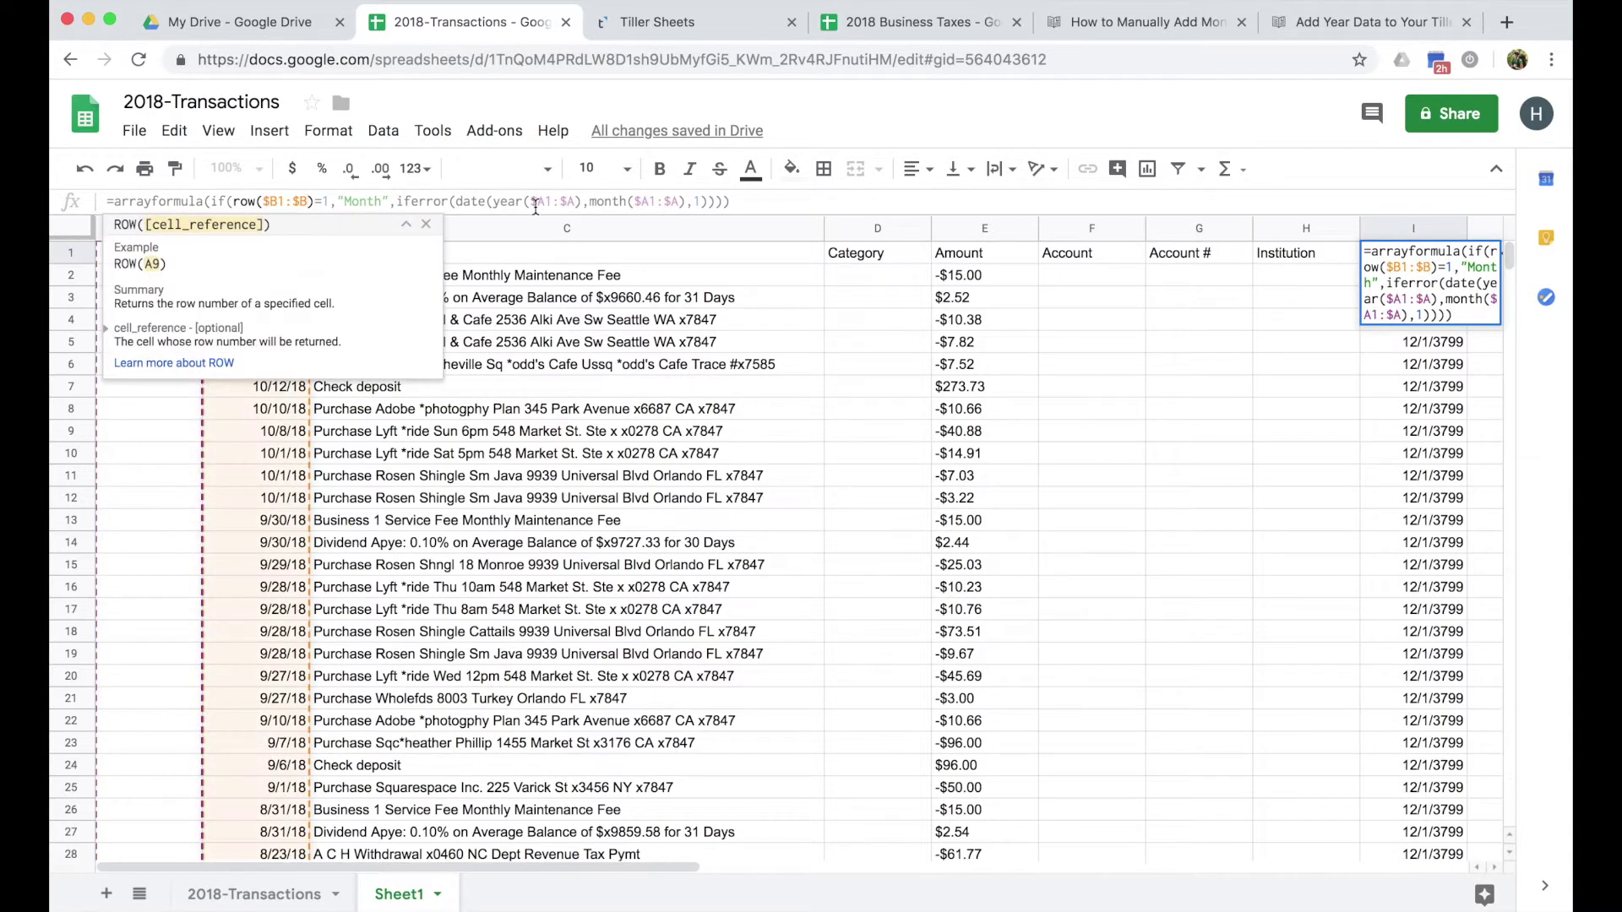
left_click(535, 203)
key("BackSpace")
type("B")
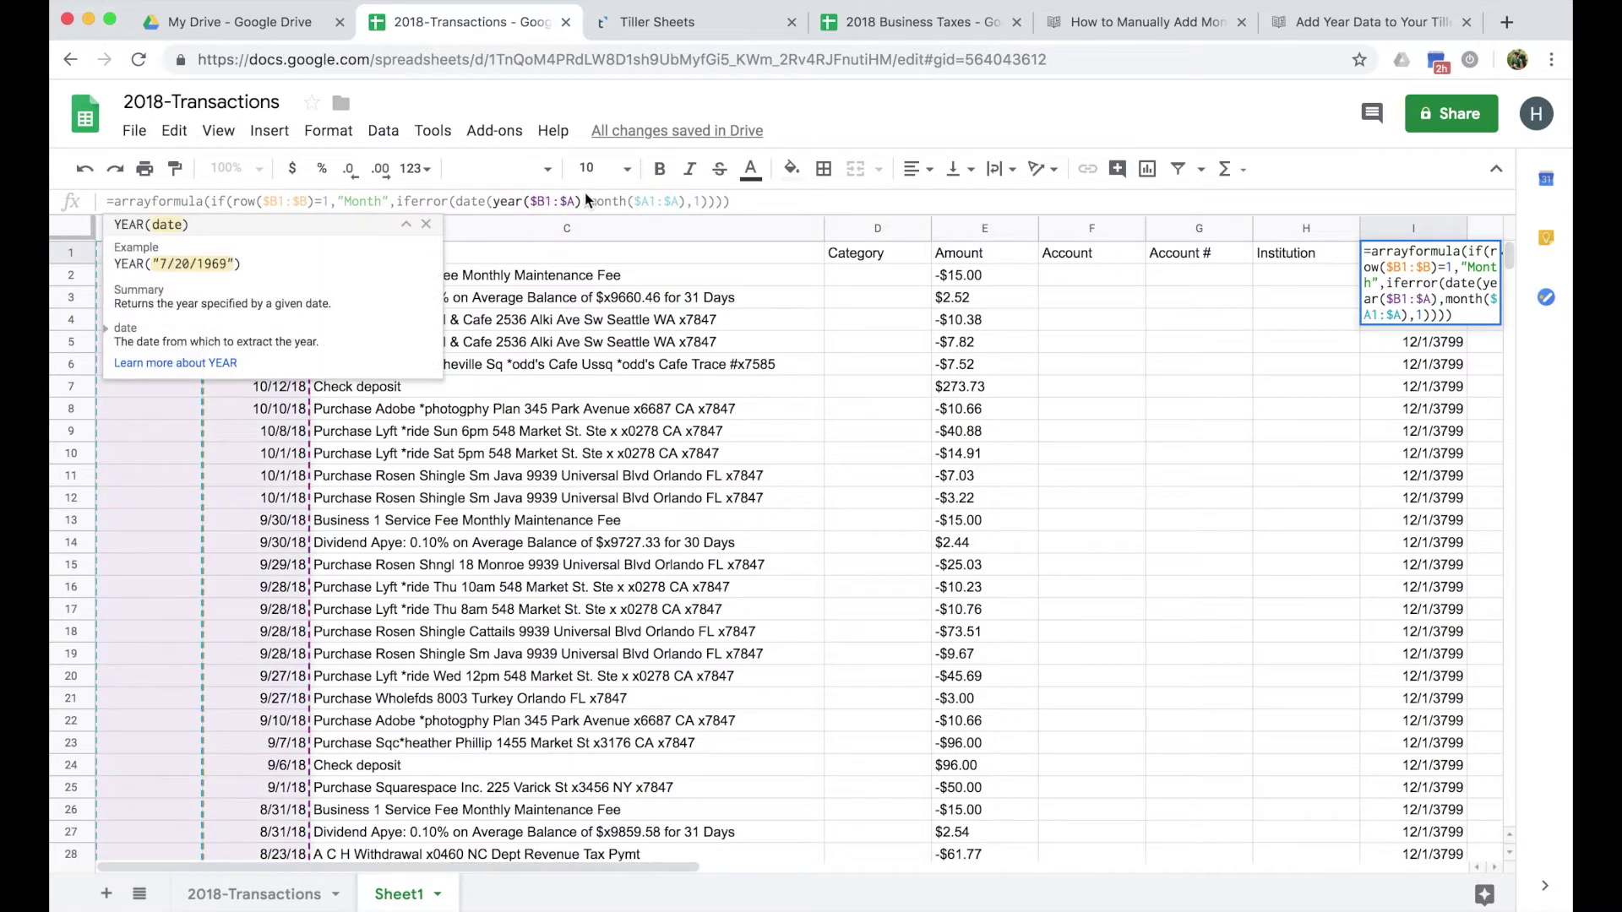
left_click(576, 202)
key("BackSpace")
type("B")
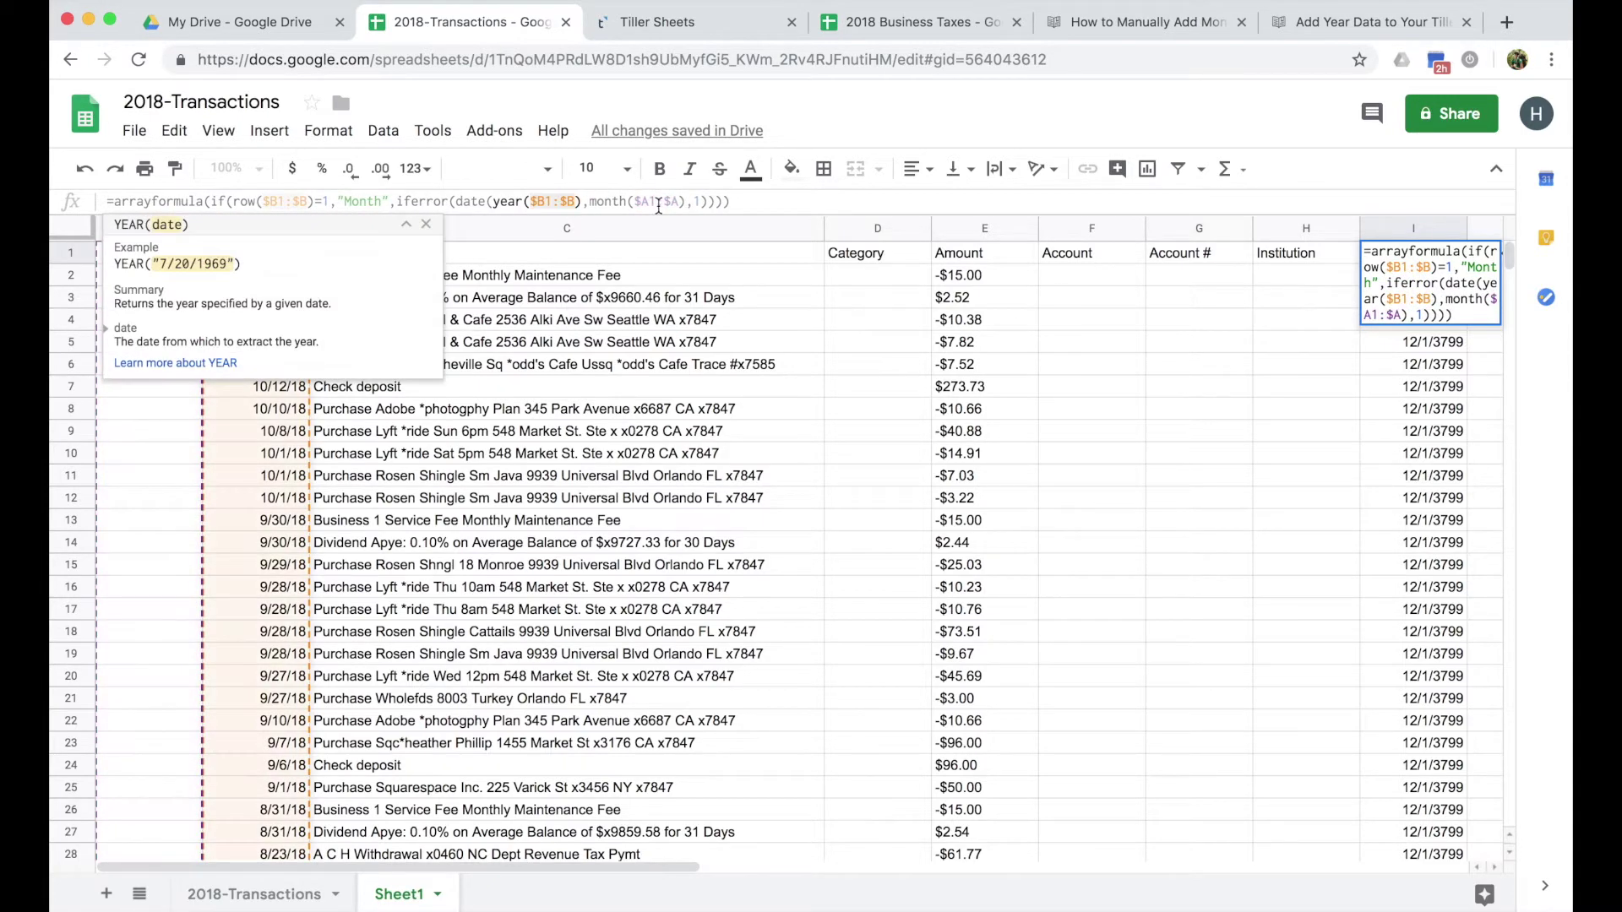
left_click(651, 202)
key("BackSpace")
type("B")
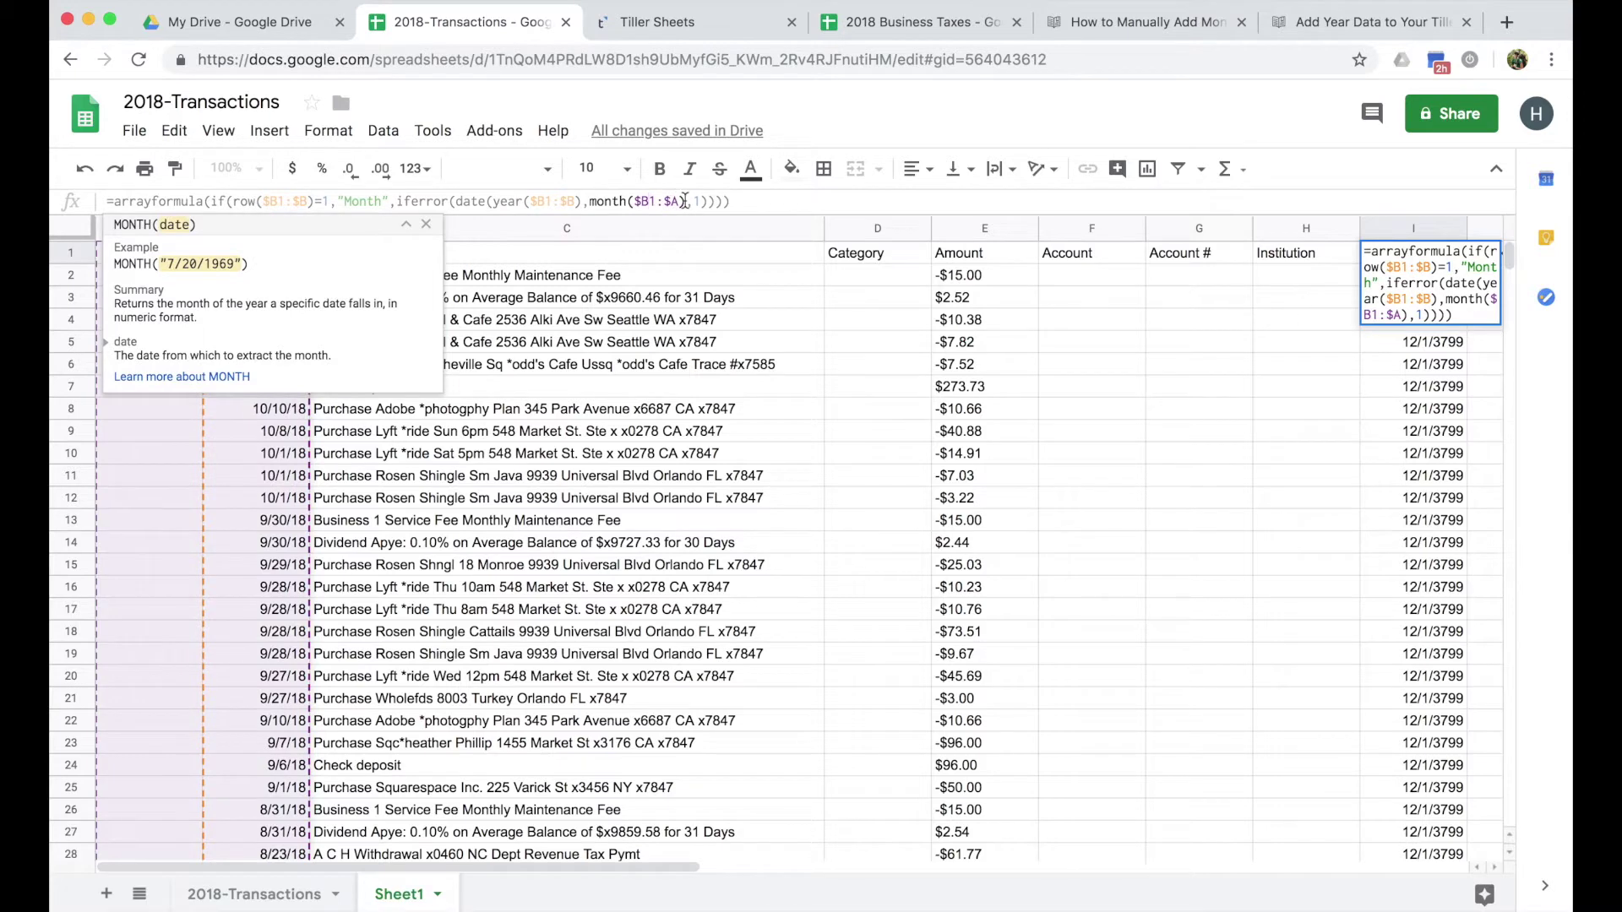
left_click(680, 201)
key("BackSpace")
type("B")
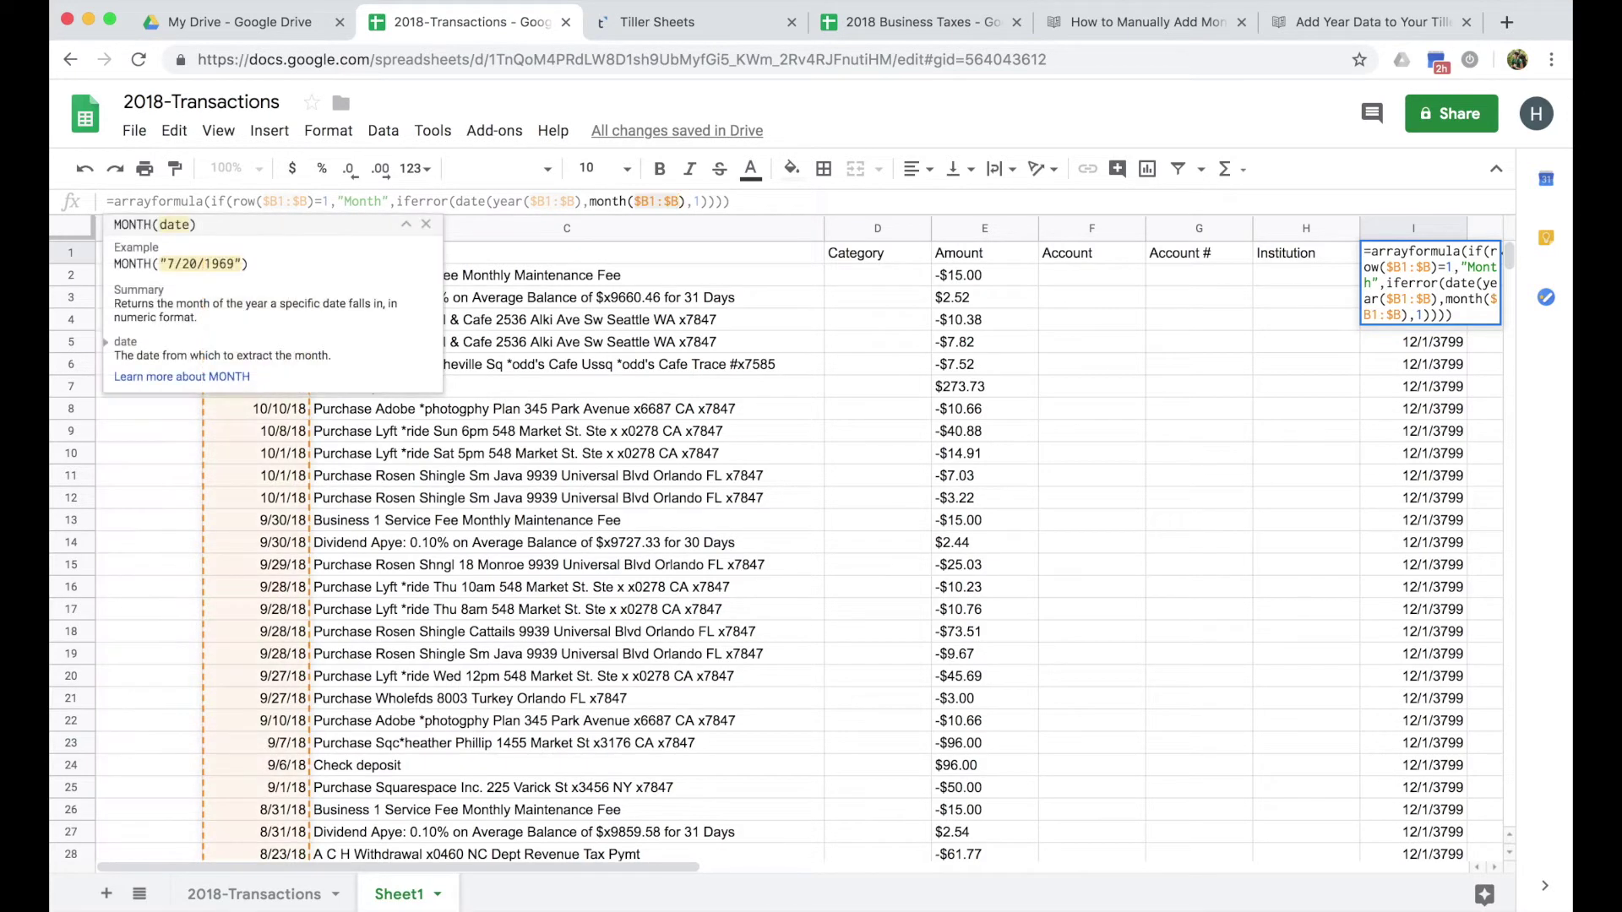
key("Return")
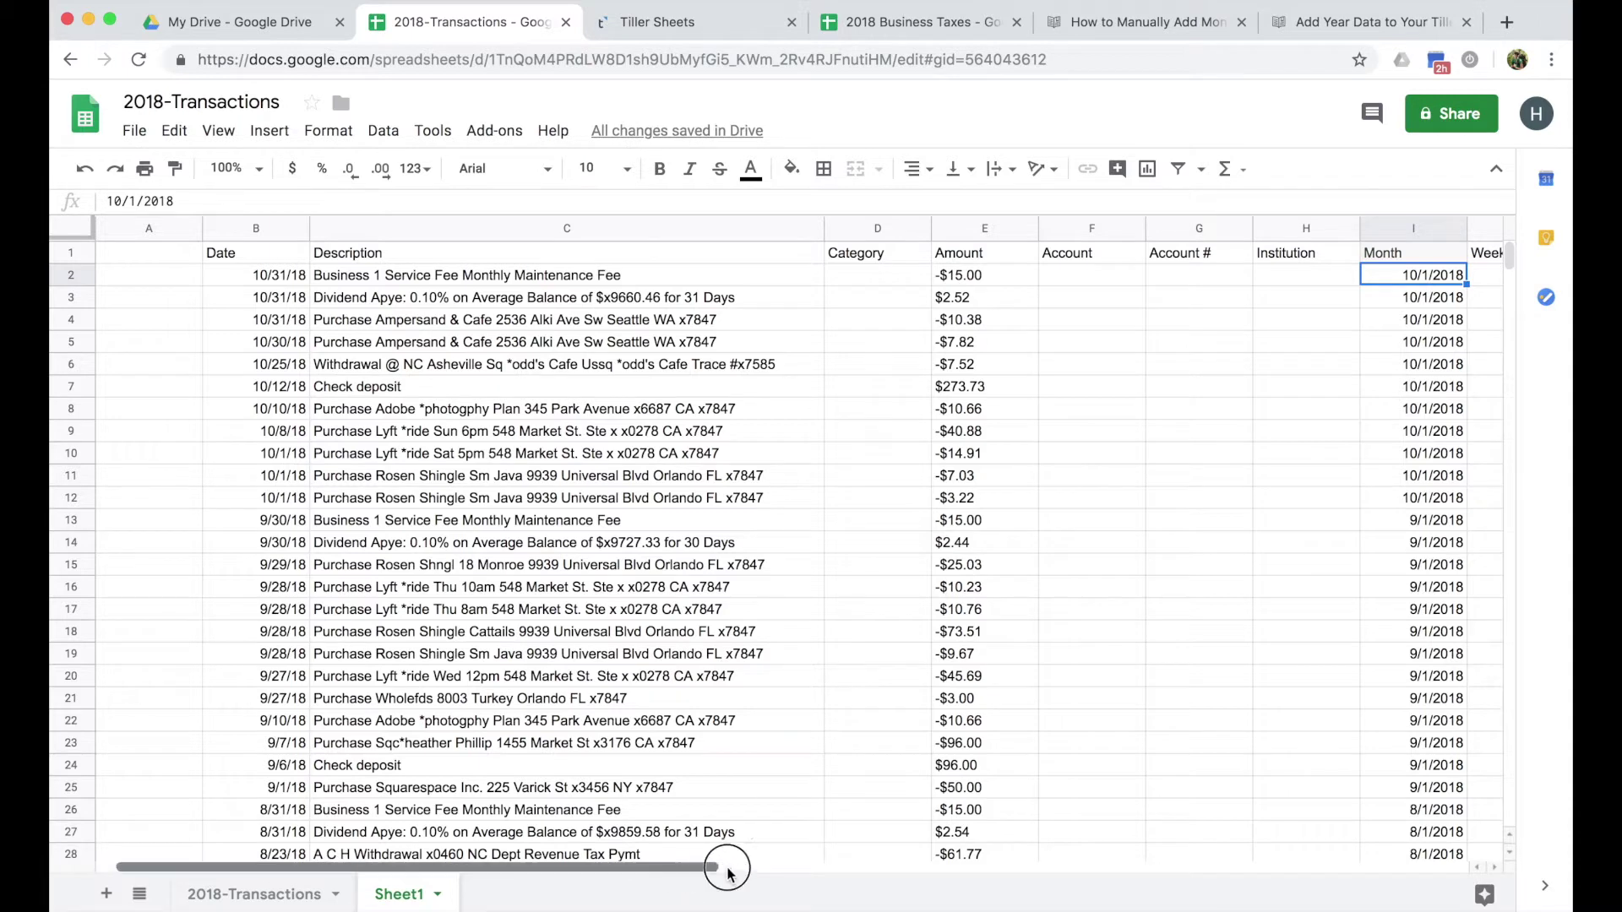
Copy Sheet1 rows 2–123 with all 122 transactions, then go back to 2018 Business Taxes
left_click_drag(723, 865, 471, 866)
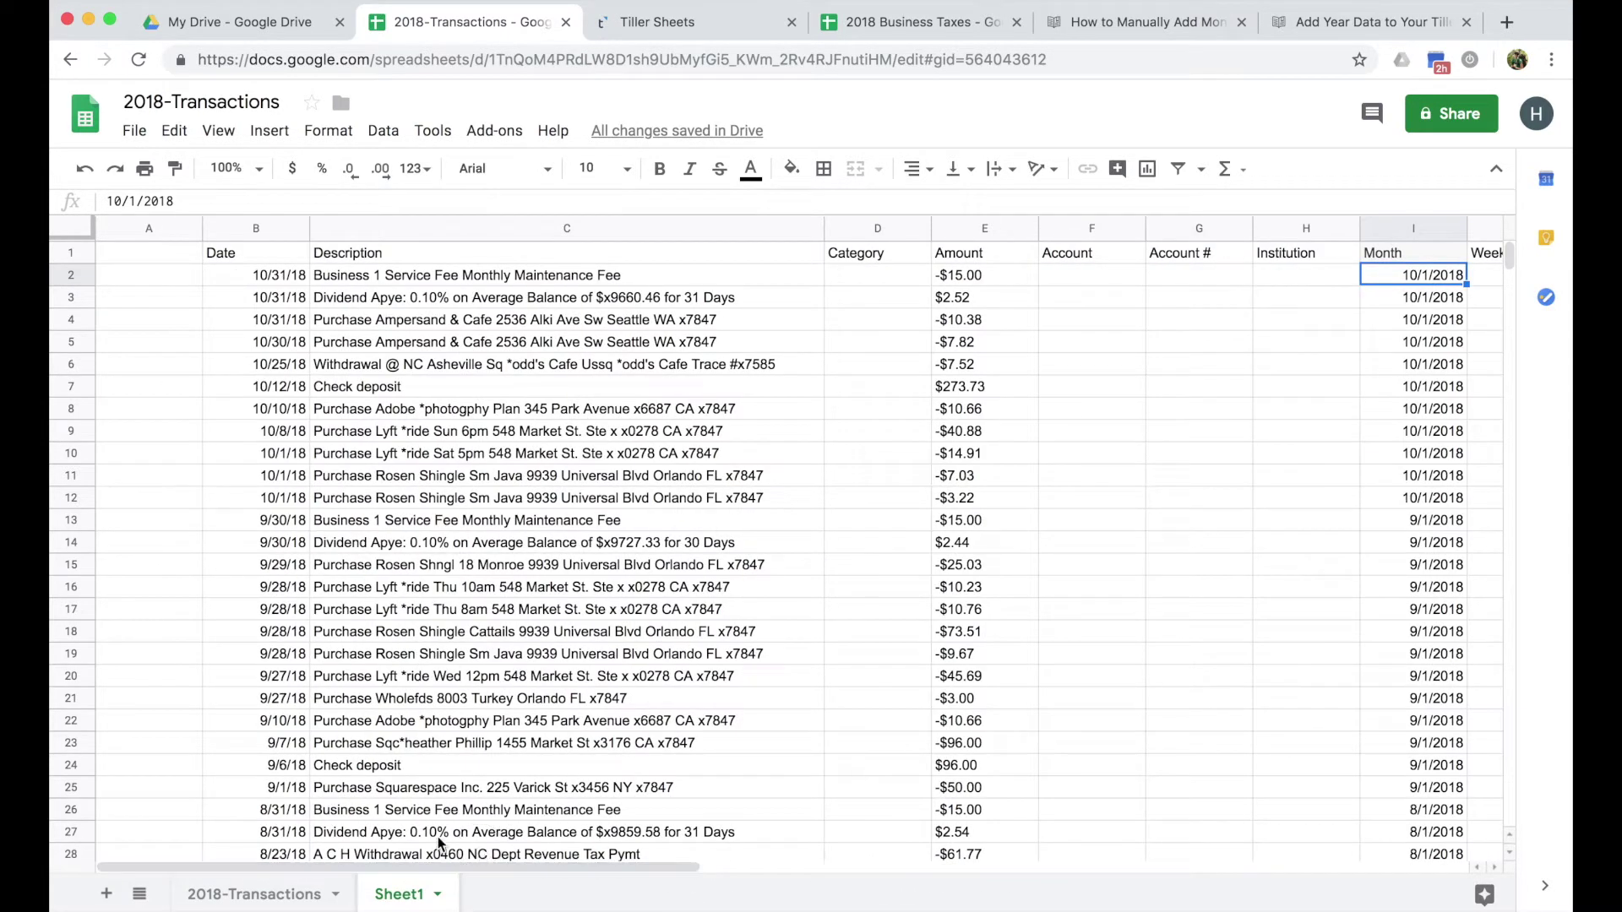
left_click(272, 281)
scroll(386, 595, "down", 20)
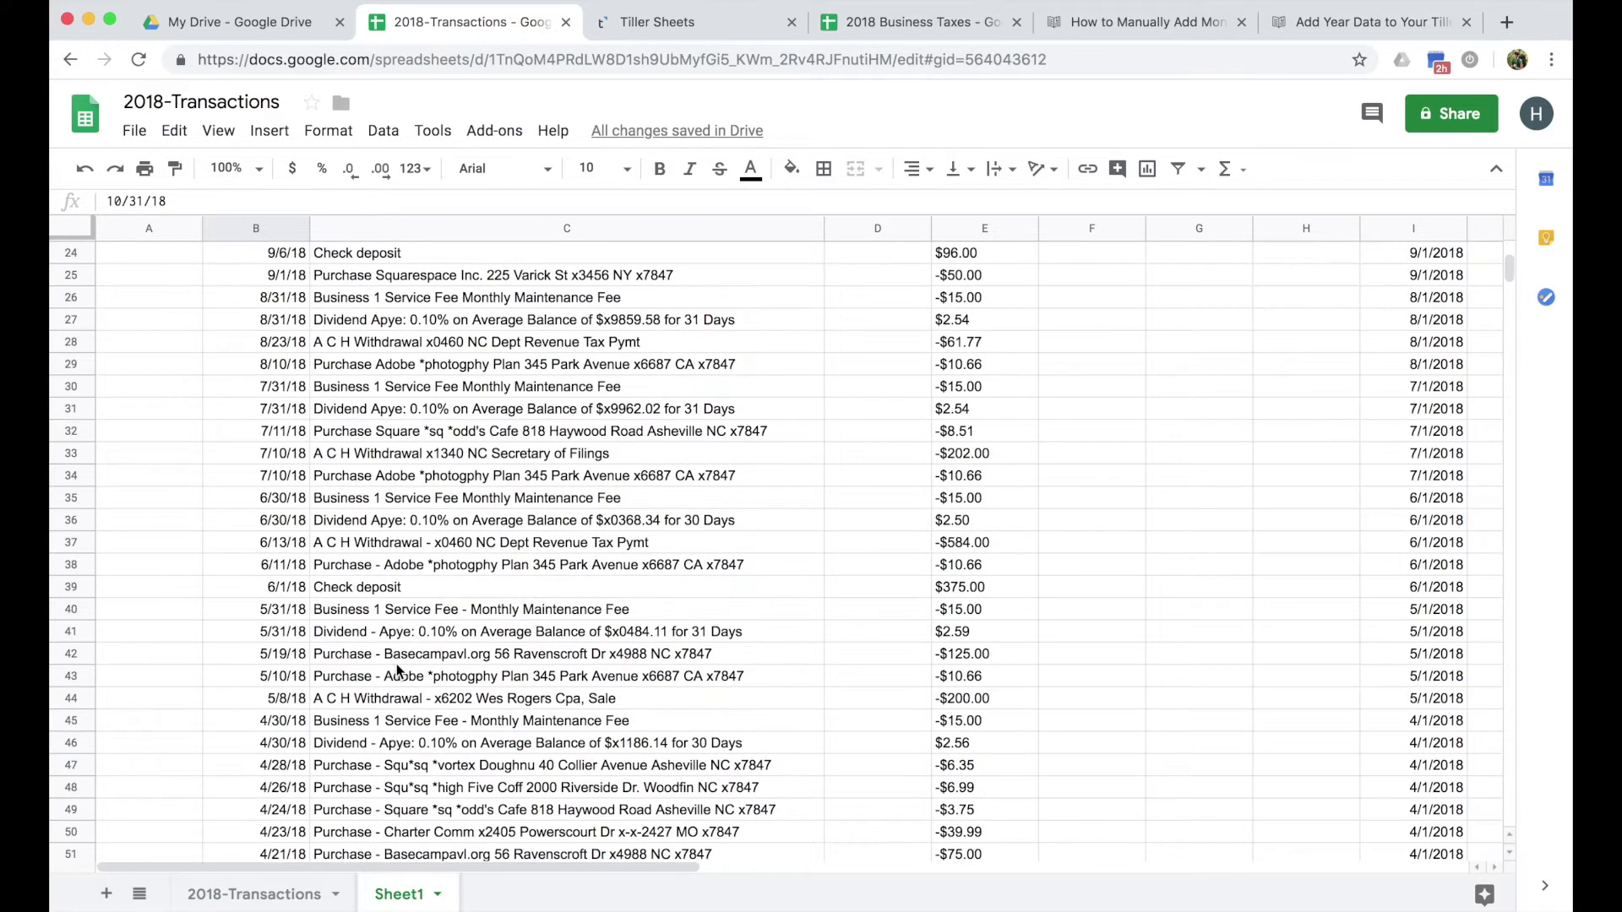
scroll(167, 537, "up", 20)
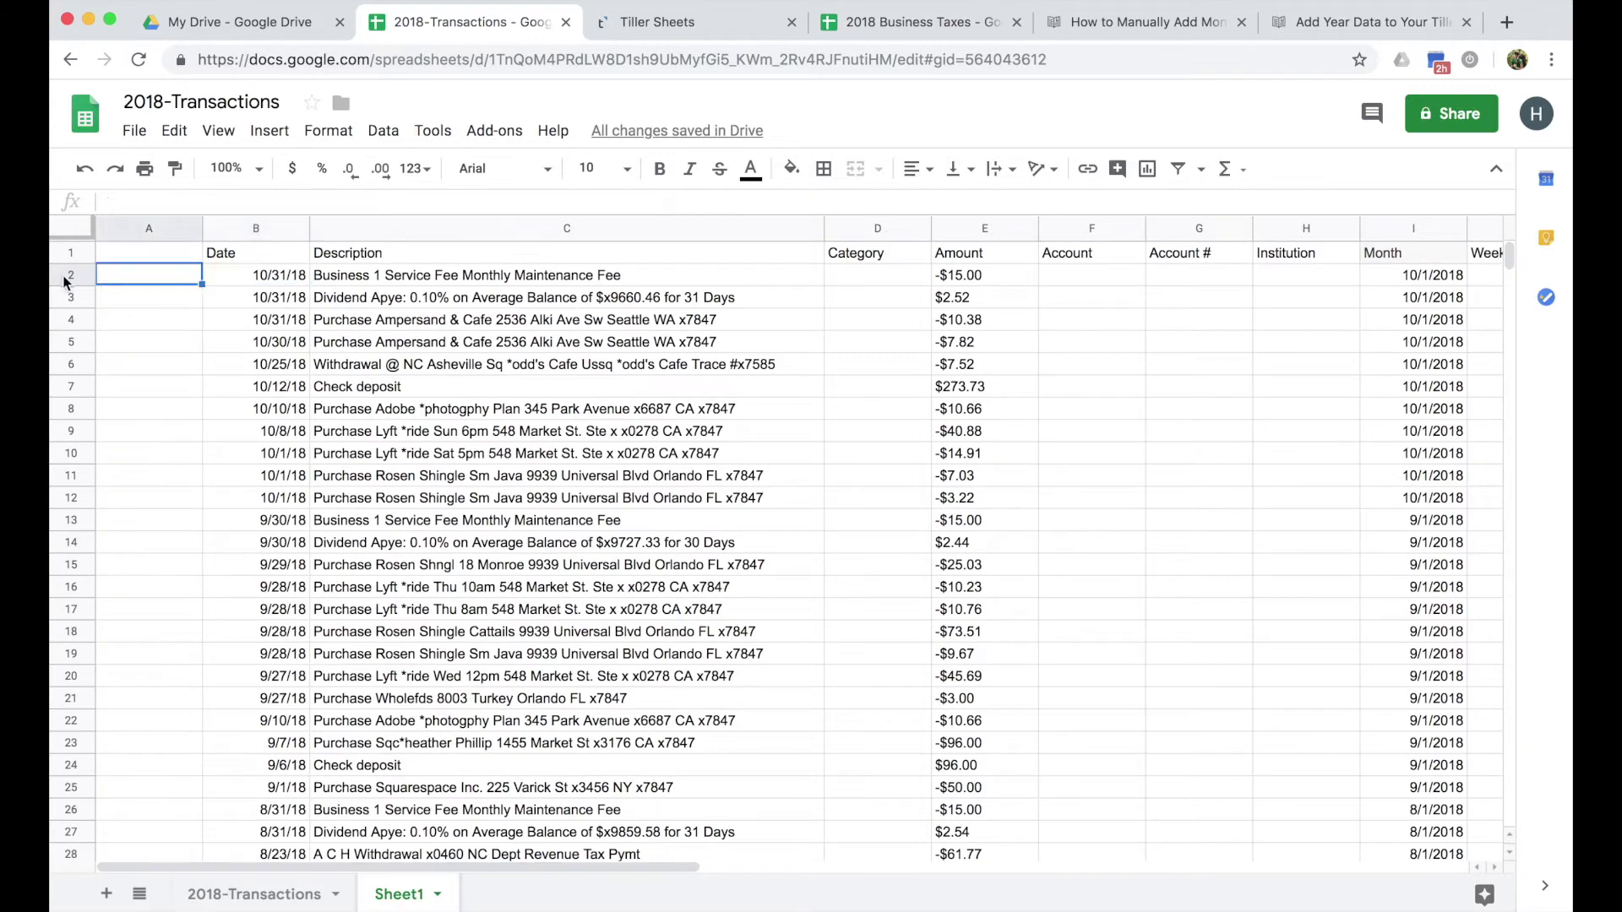
left_click(69, 276)
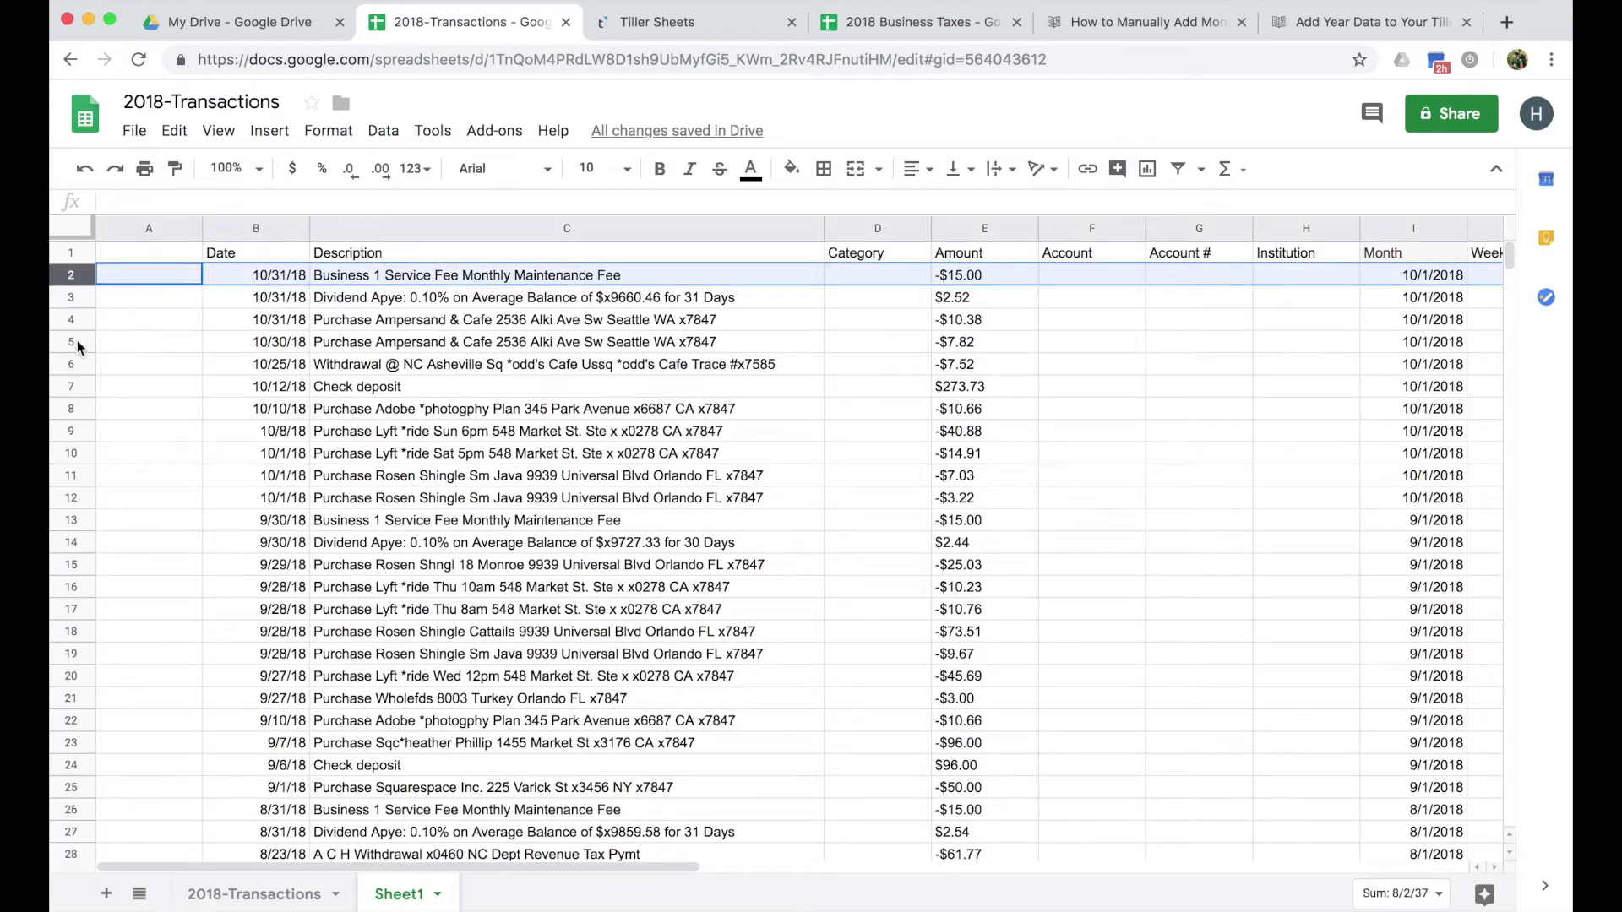
scroll(76, 406, "down", 20)
scroll(119, 567, "down", 10)
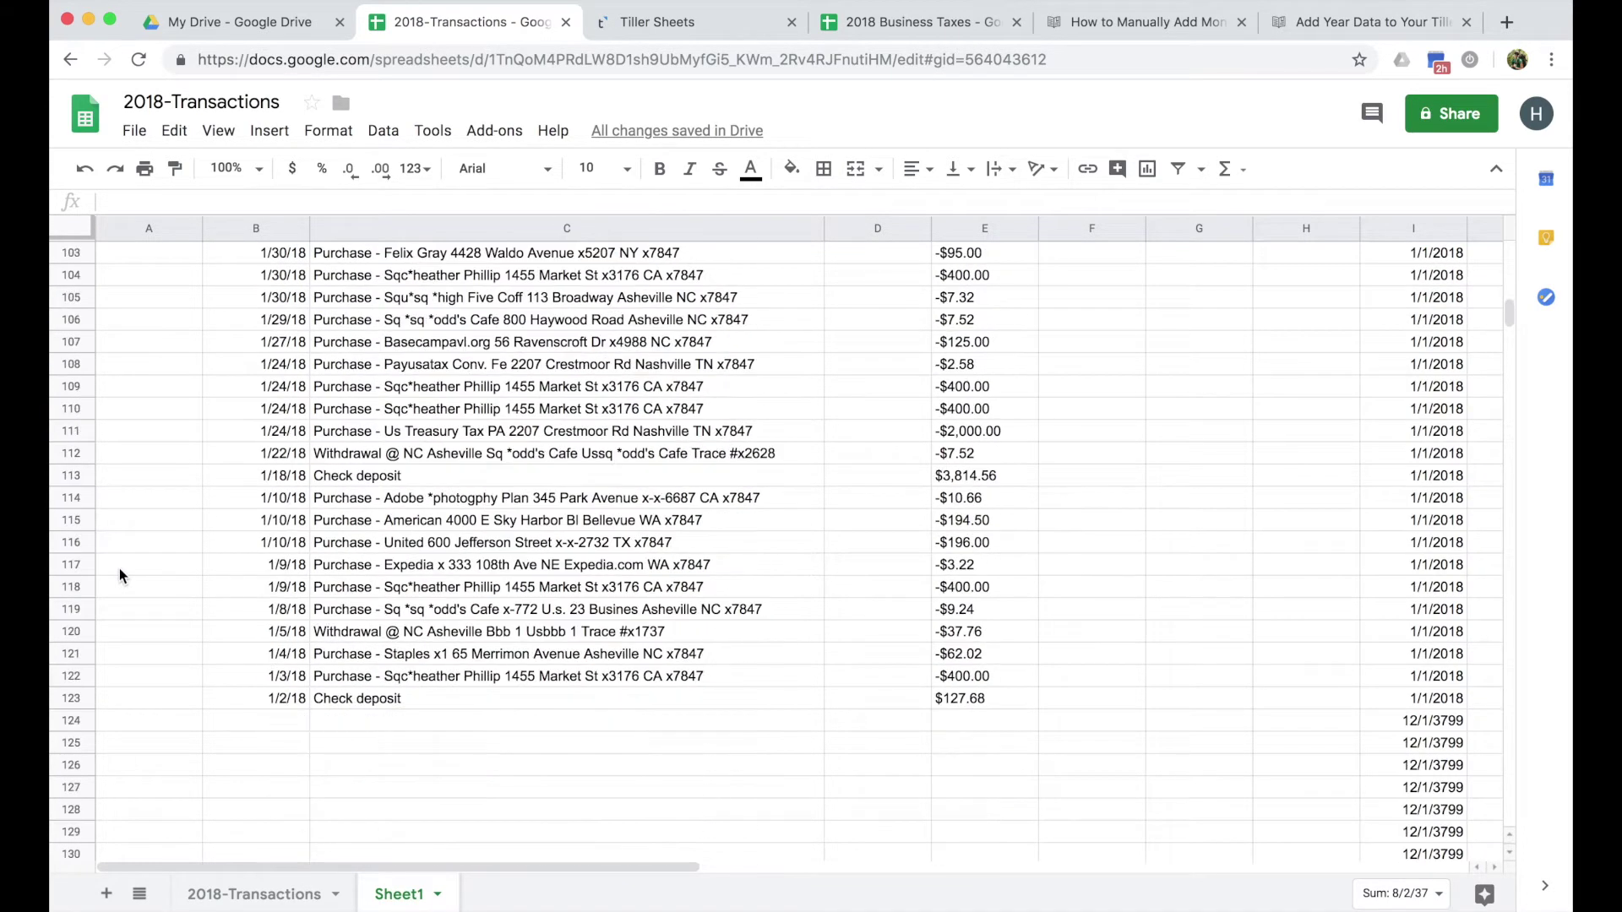
left_click(89, 548, "shift")
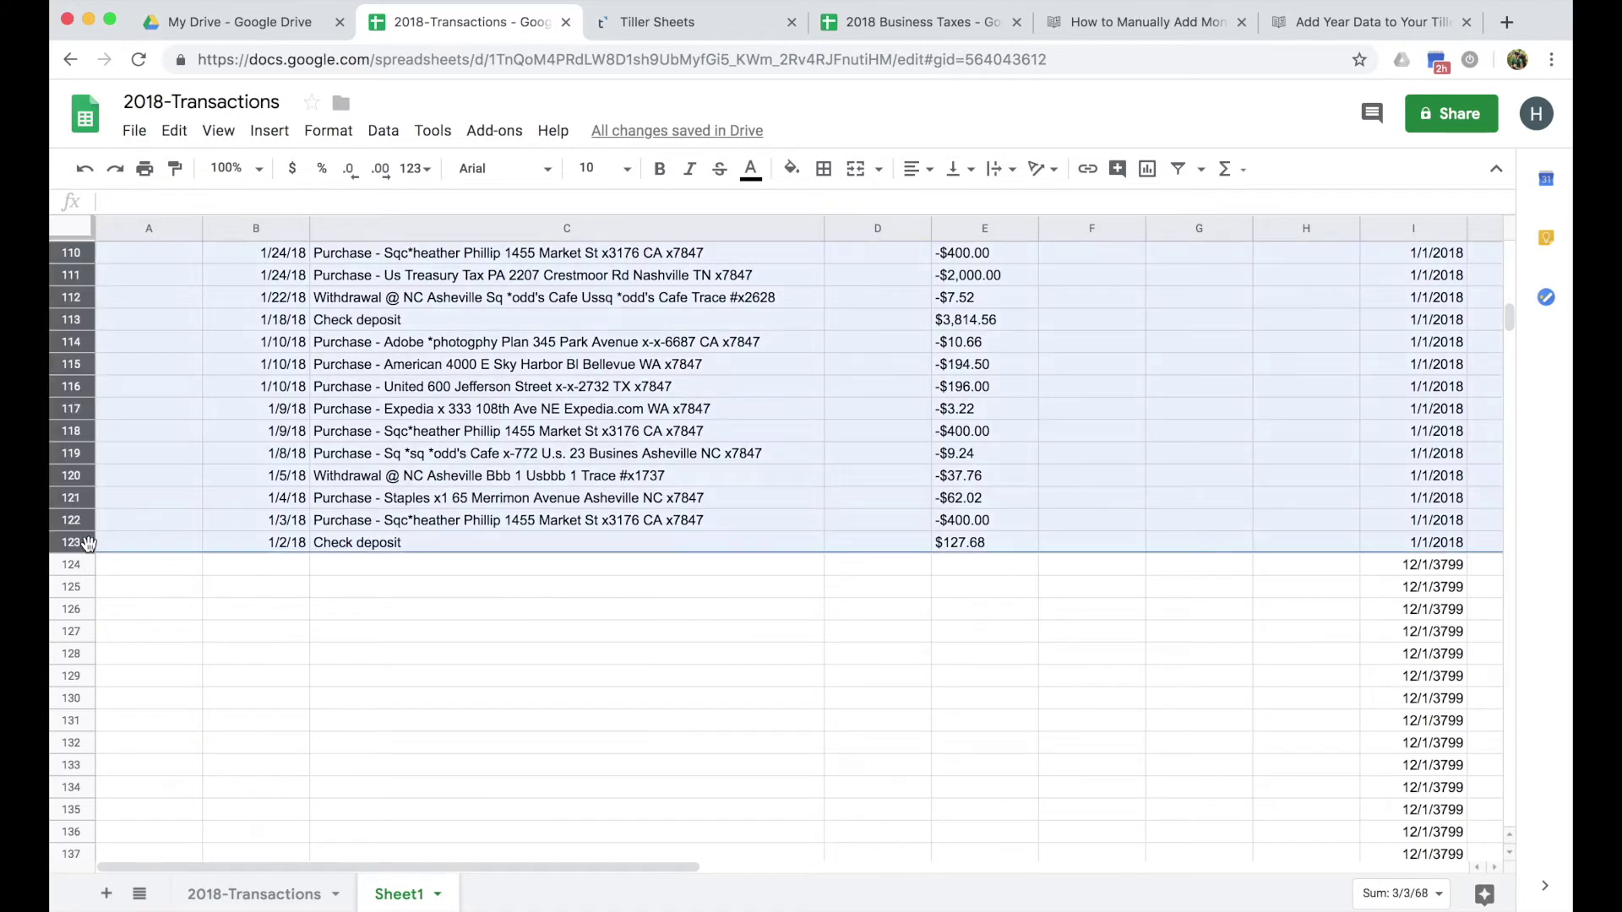
right_click(89, 547)
left_click(139, 606)
left_click(902, 25)
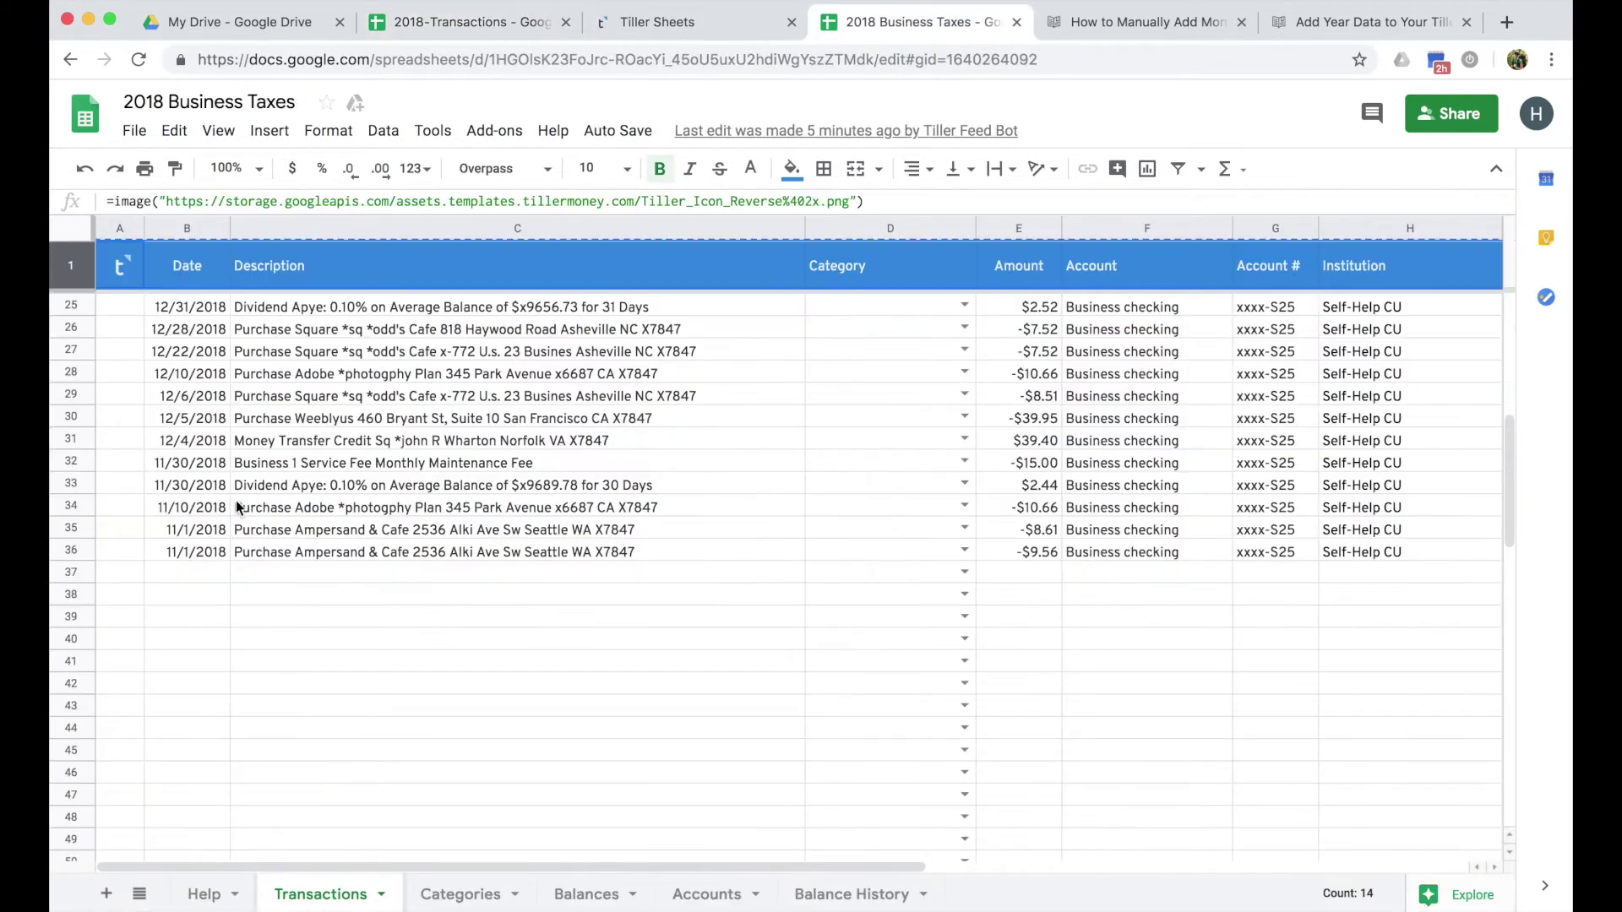
Paste the copied transactions as values only starting at cell A37
left_click(106, 571)
right_click(106, 571)
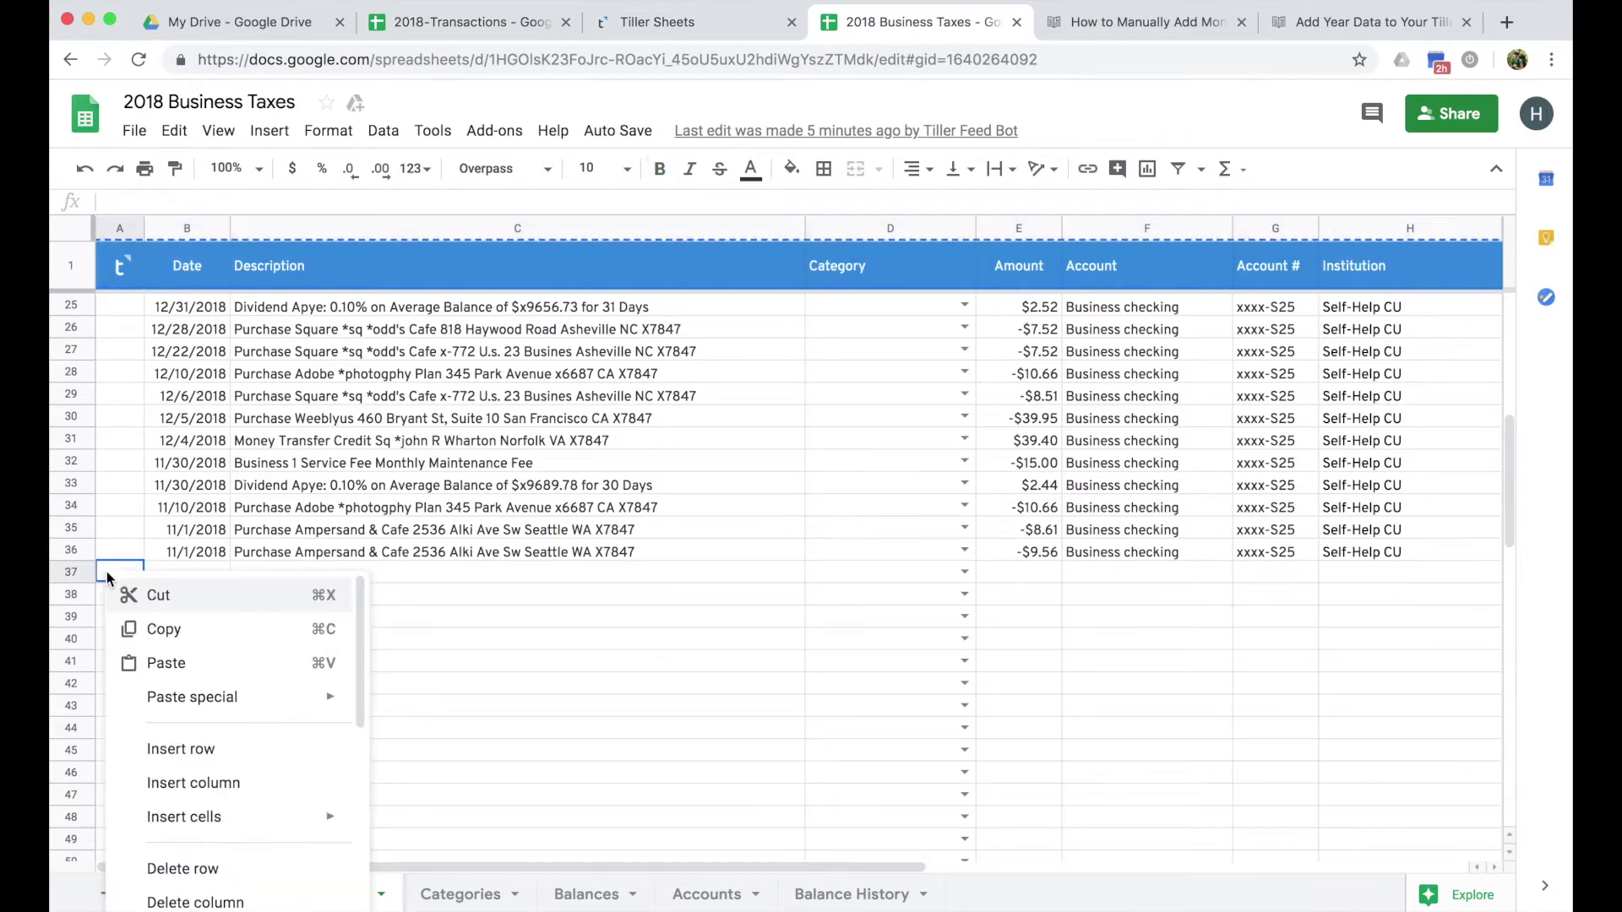
mouse_move(190, 698)
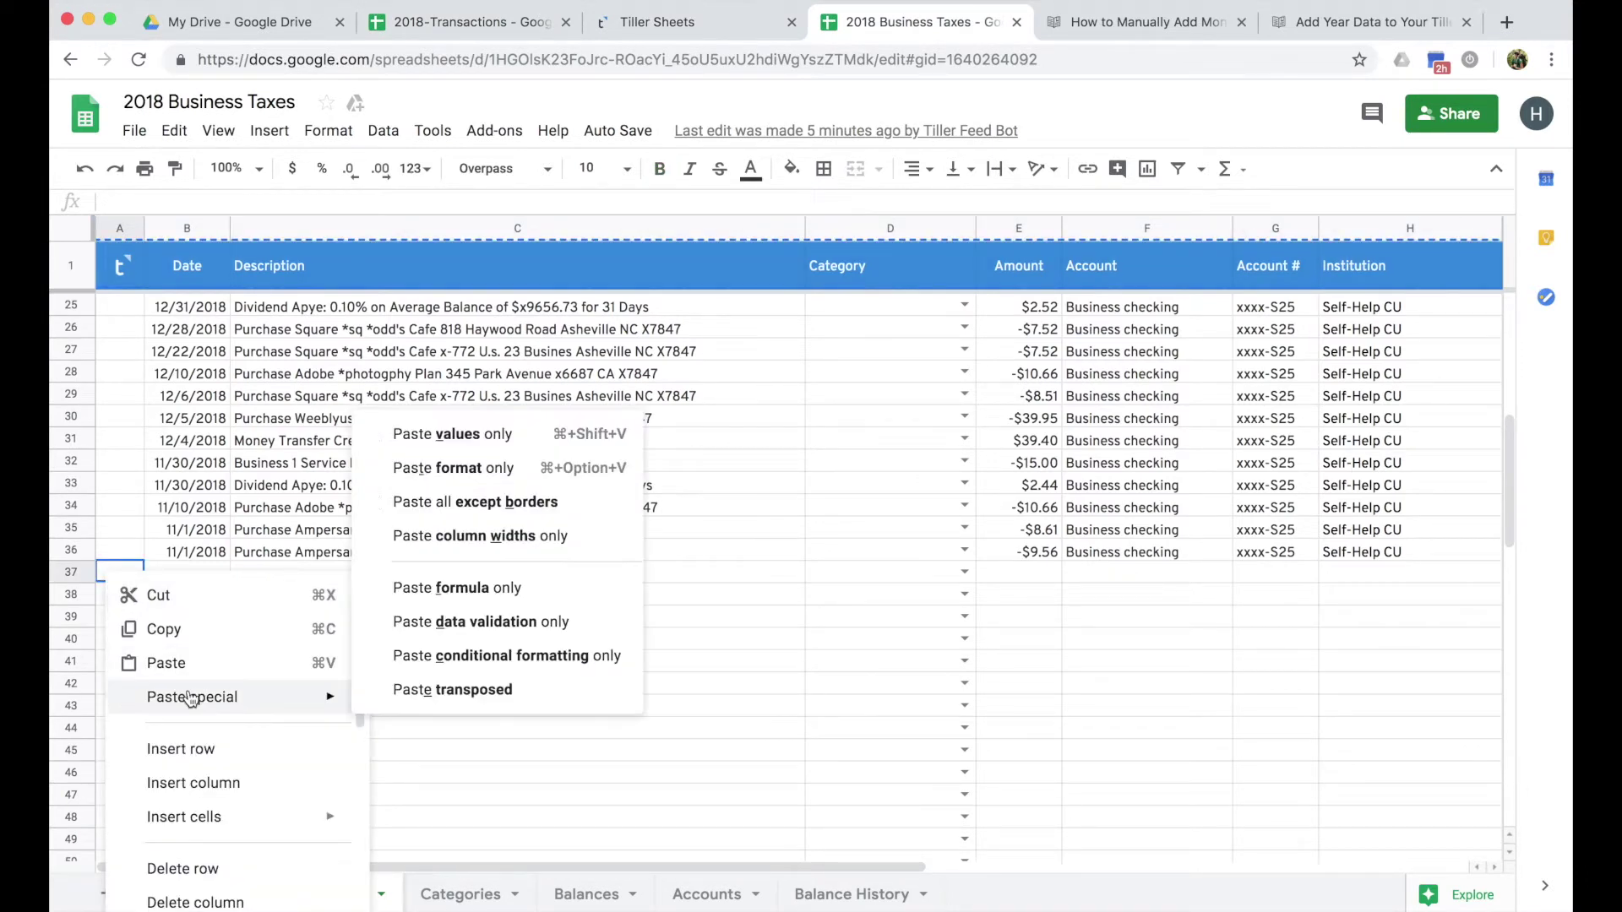
left_click(471, 444)
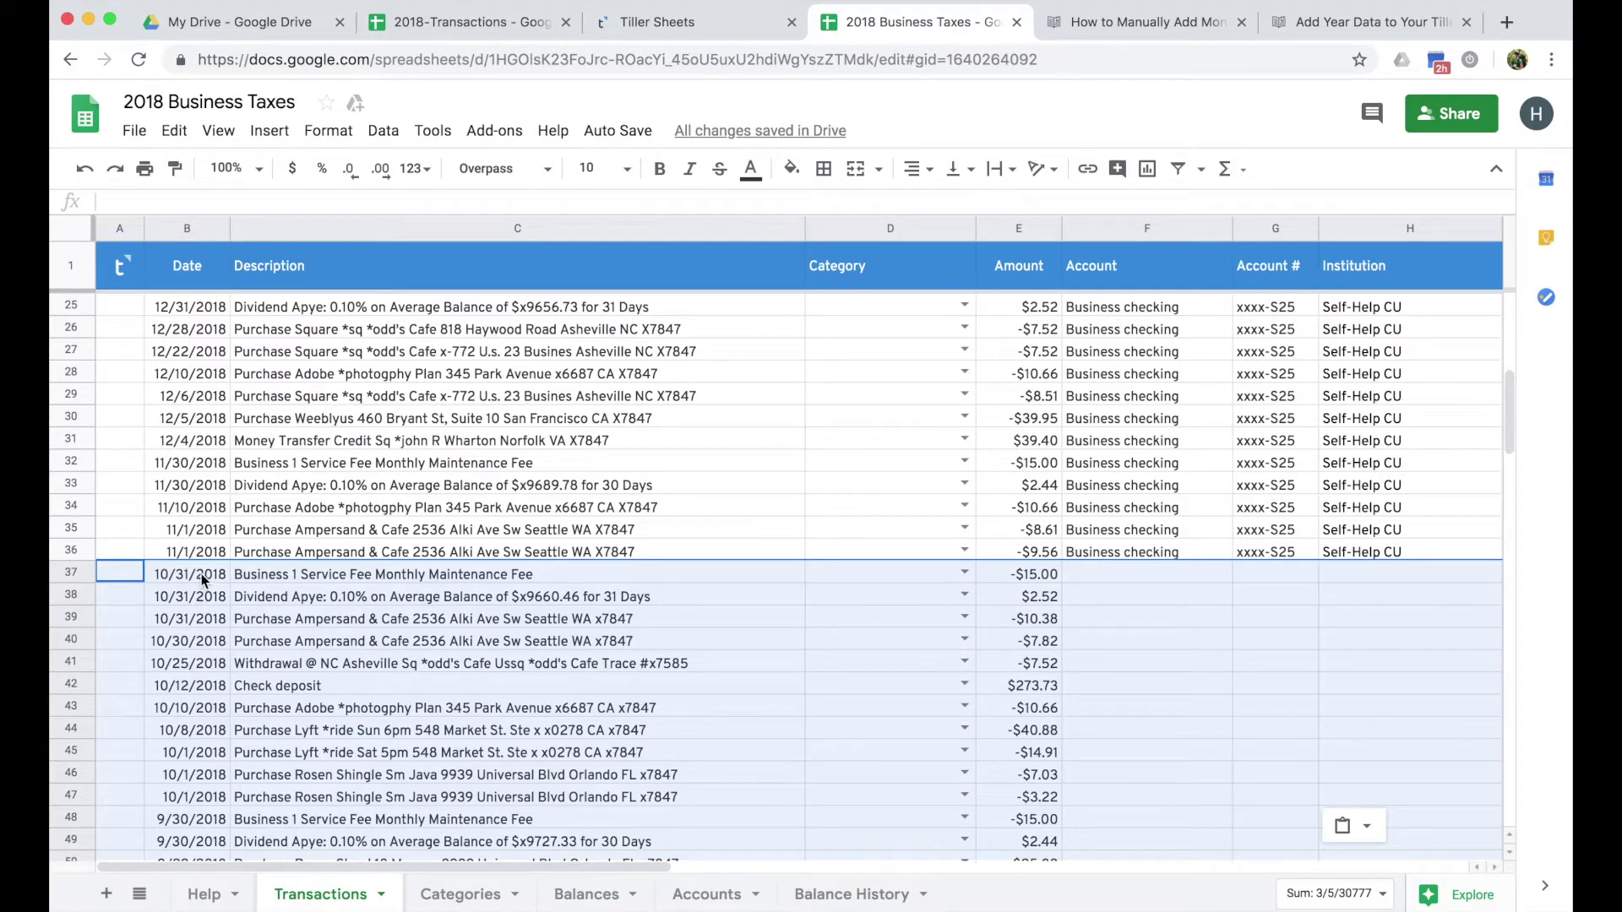
Scroll across the pasted rows to check the Month value of the first new transaction
left_click(297, 553)
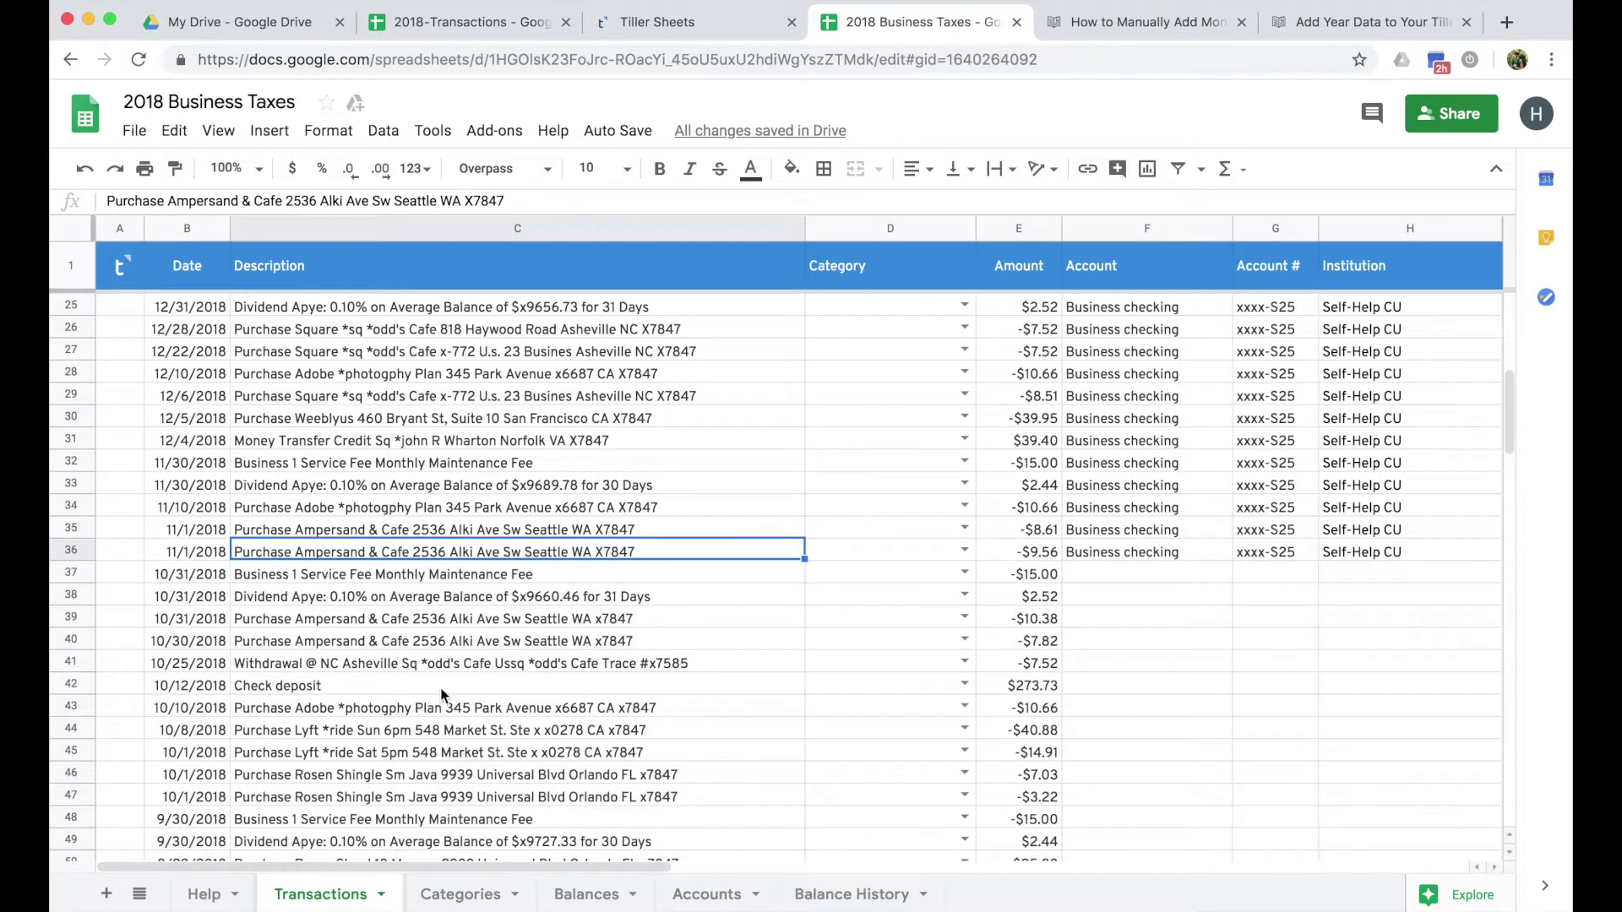
left_click(529, 868)
left_click_drag(530, 870, 839, 865)
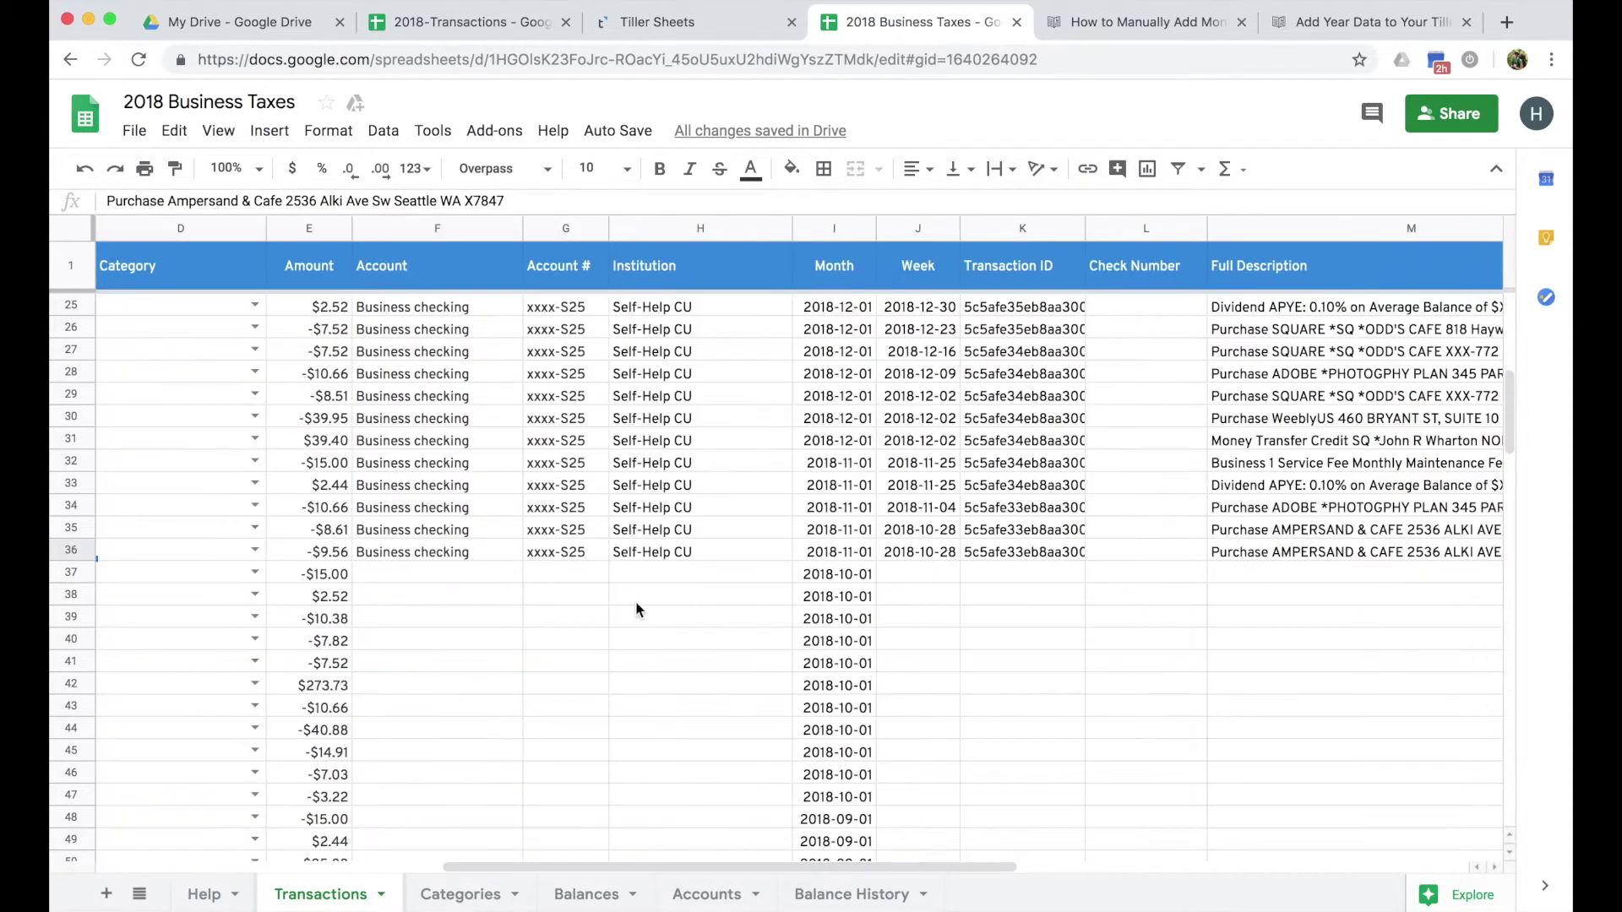
left_click(845, 575)
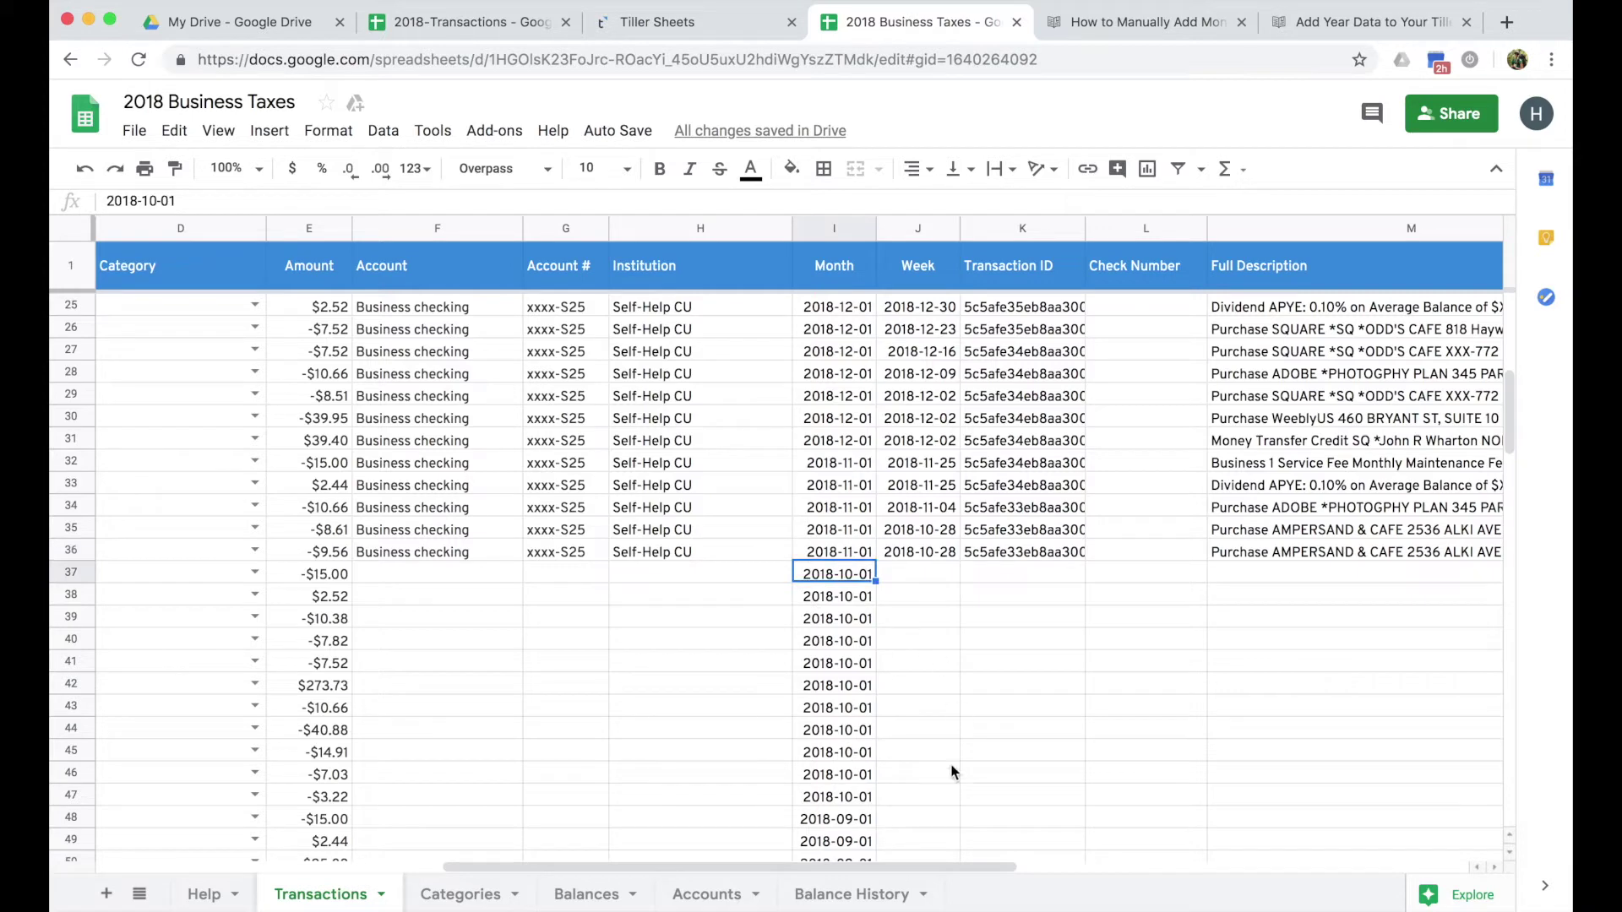
left_click(868, 868)
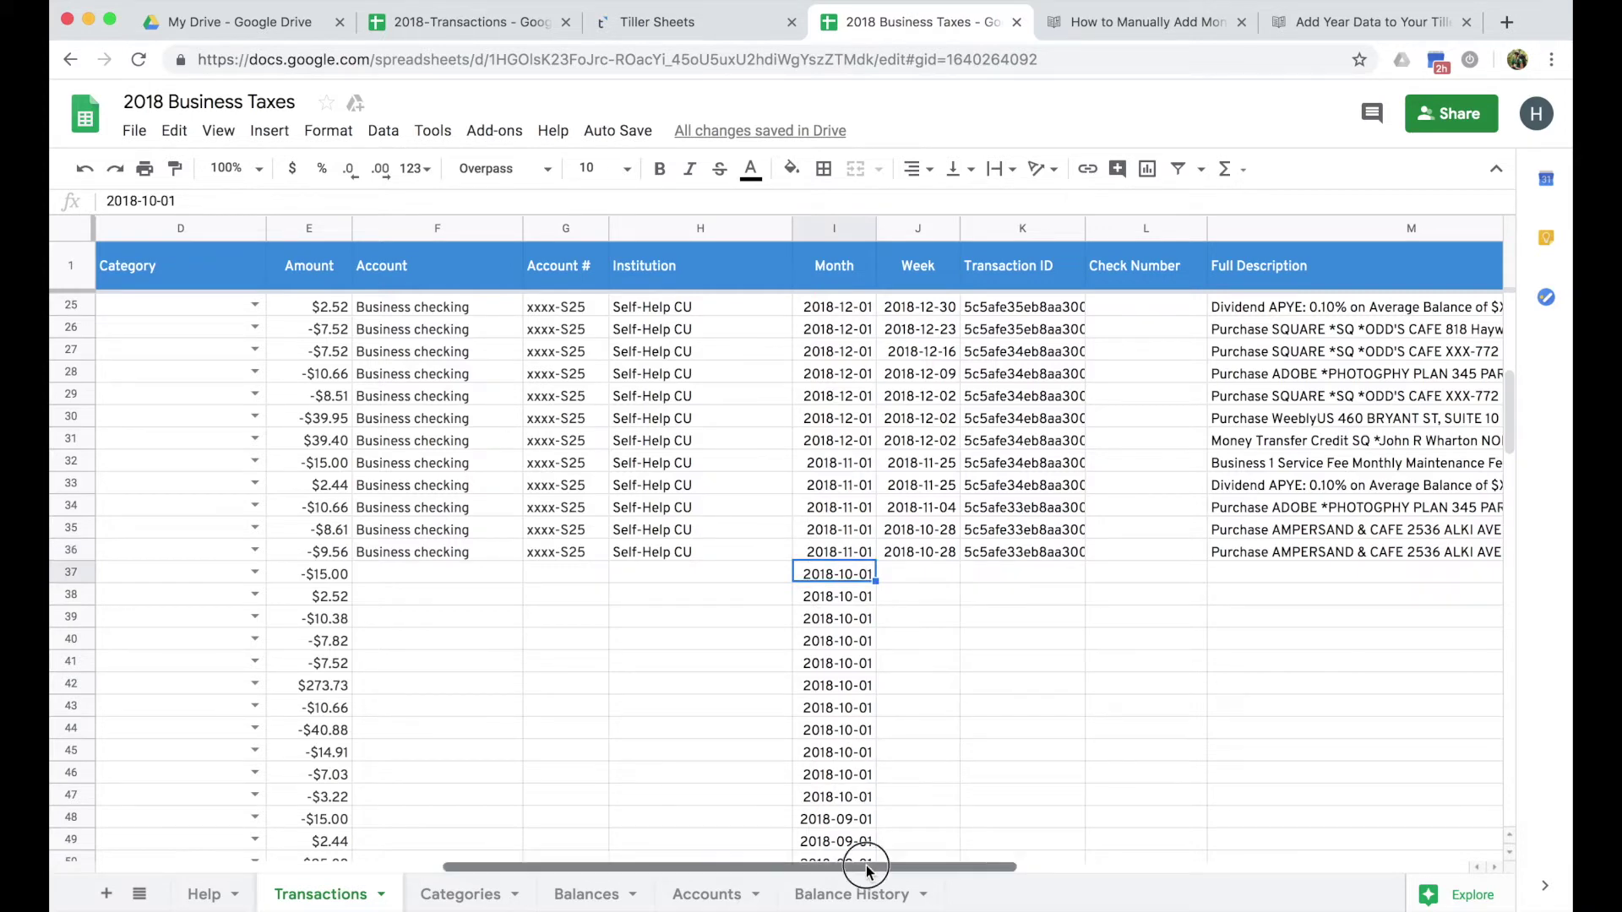
left_click_drag(867, 868, 615, 868)
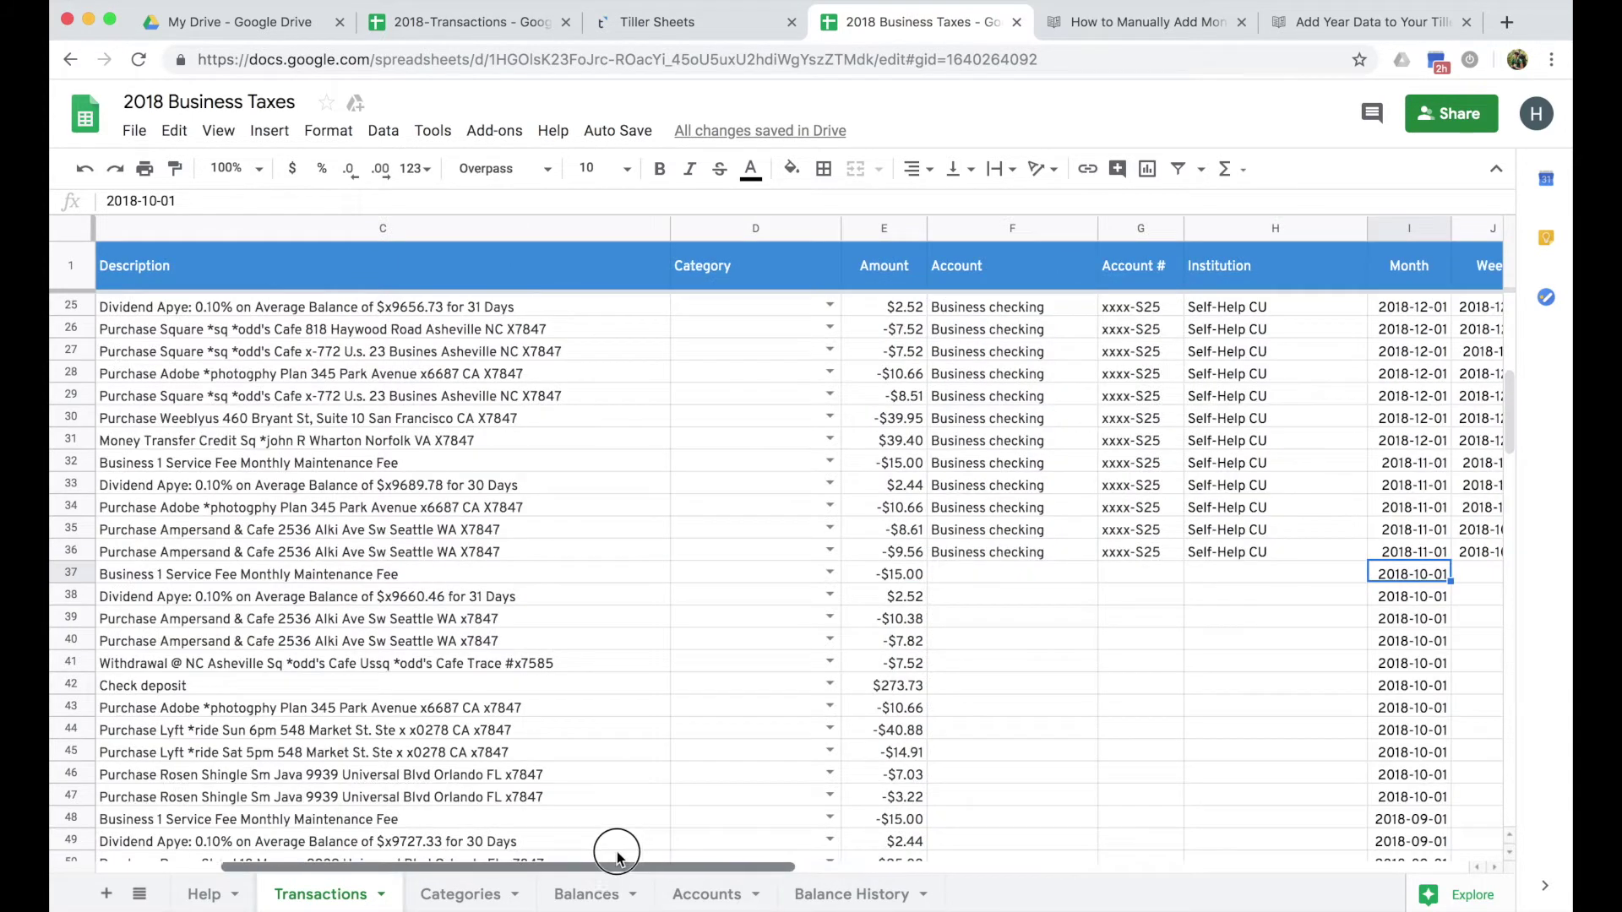
Fill row 36's Account, Account # and Institution down through the pasted rows to row 158
left_click(1028, 557)
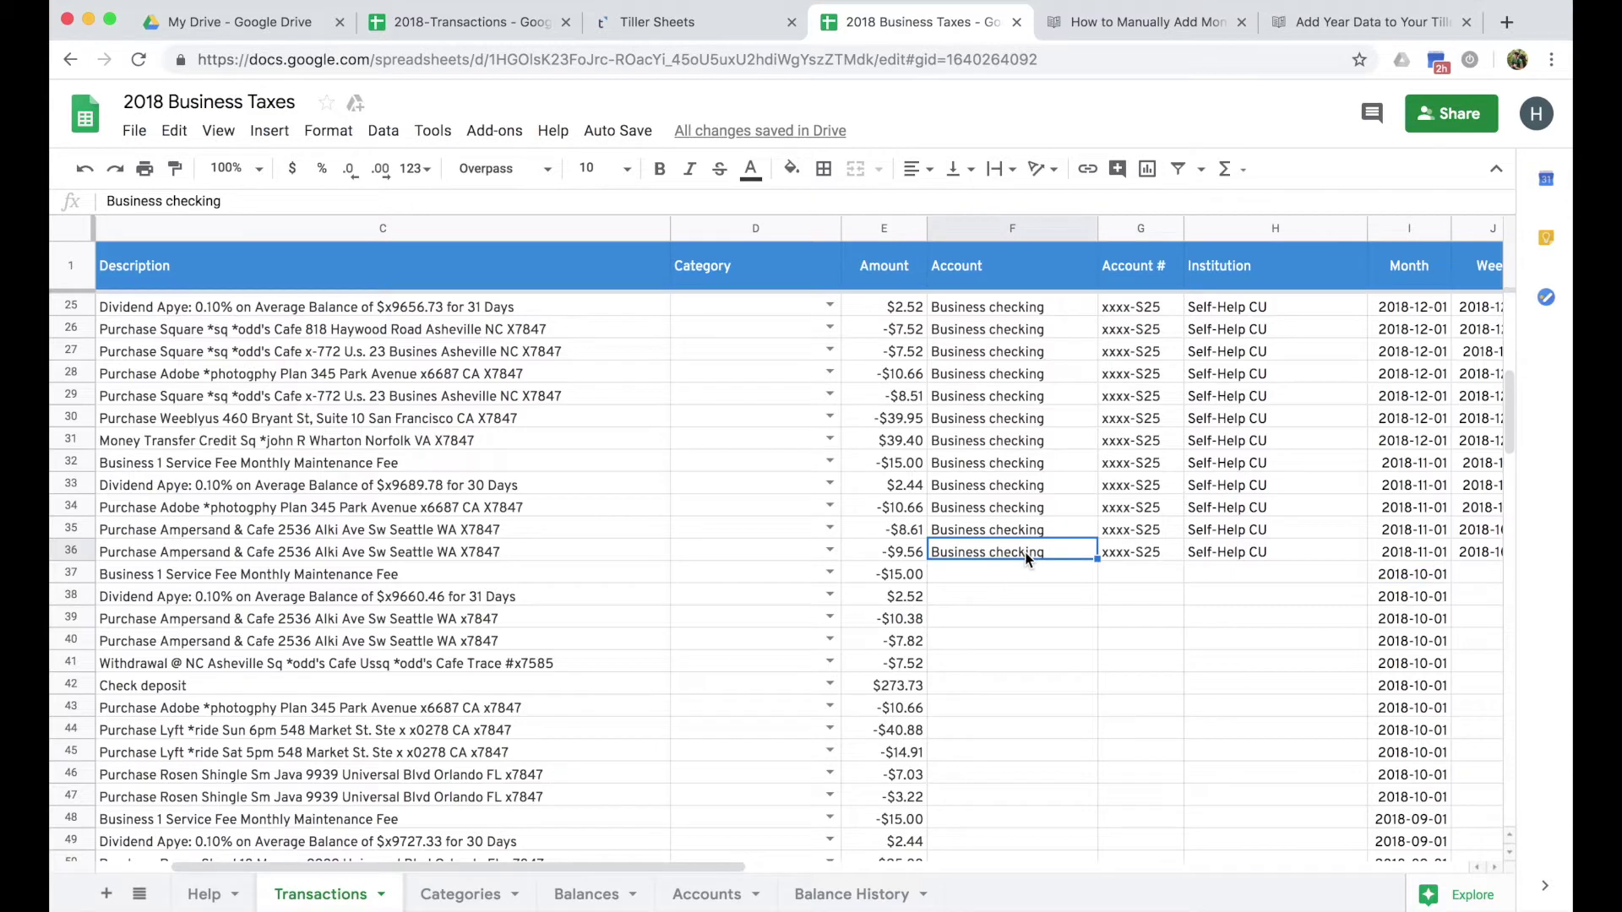
left_click(1264, 556, "shift")
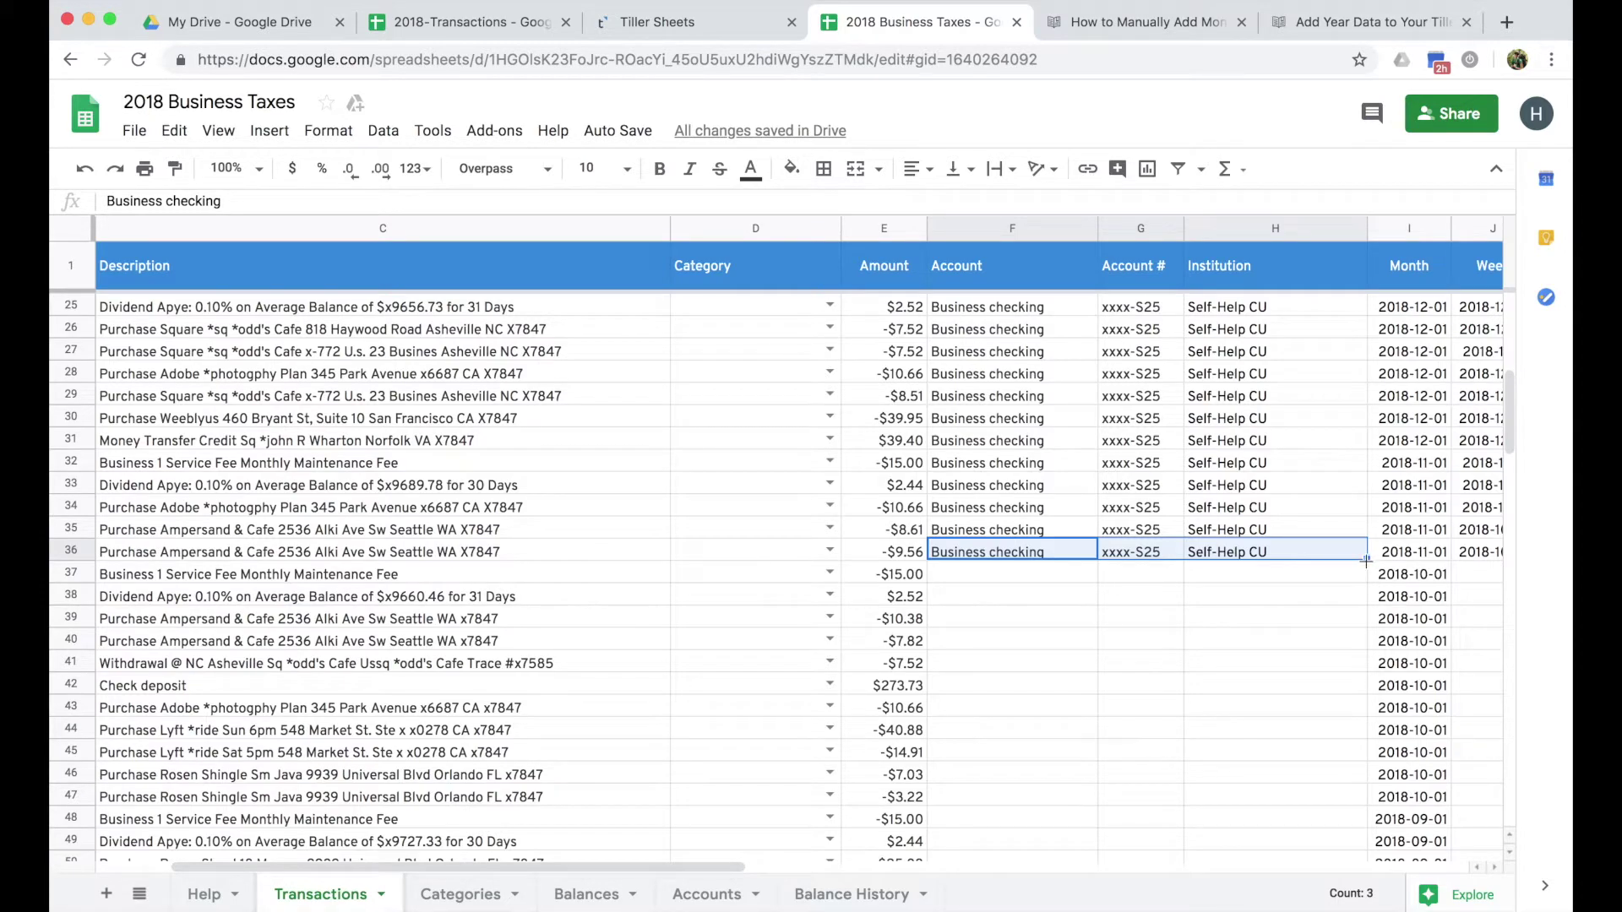
left_click_drag(1365, 559, 1346, 800)
scroll(1357, 637, "down", 20)
scroll(1360, 638, "down", 8)
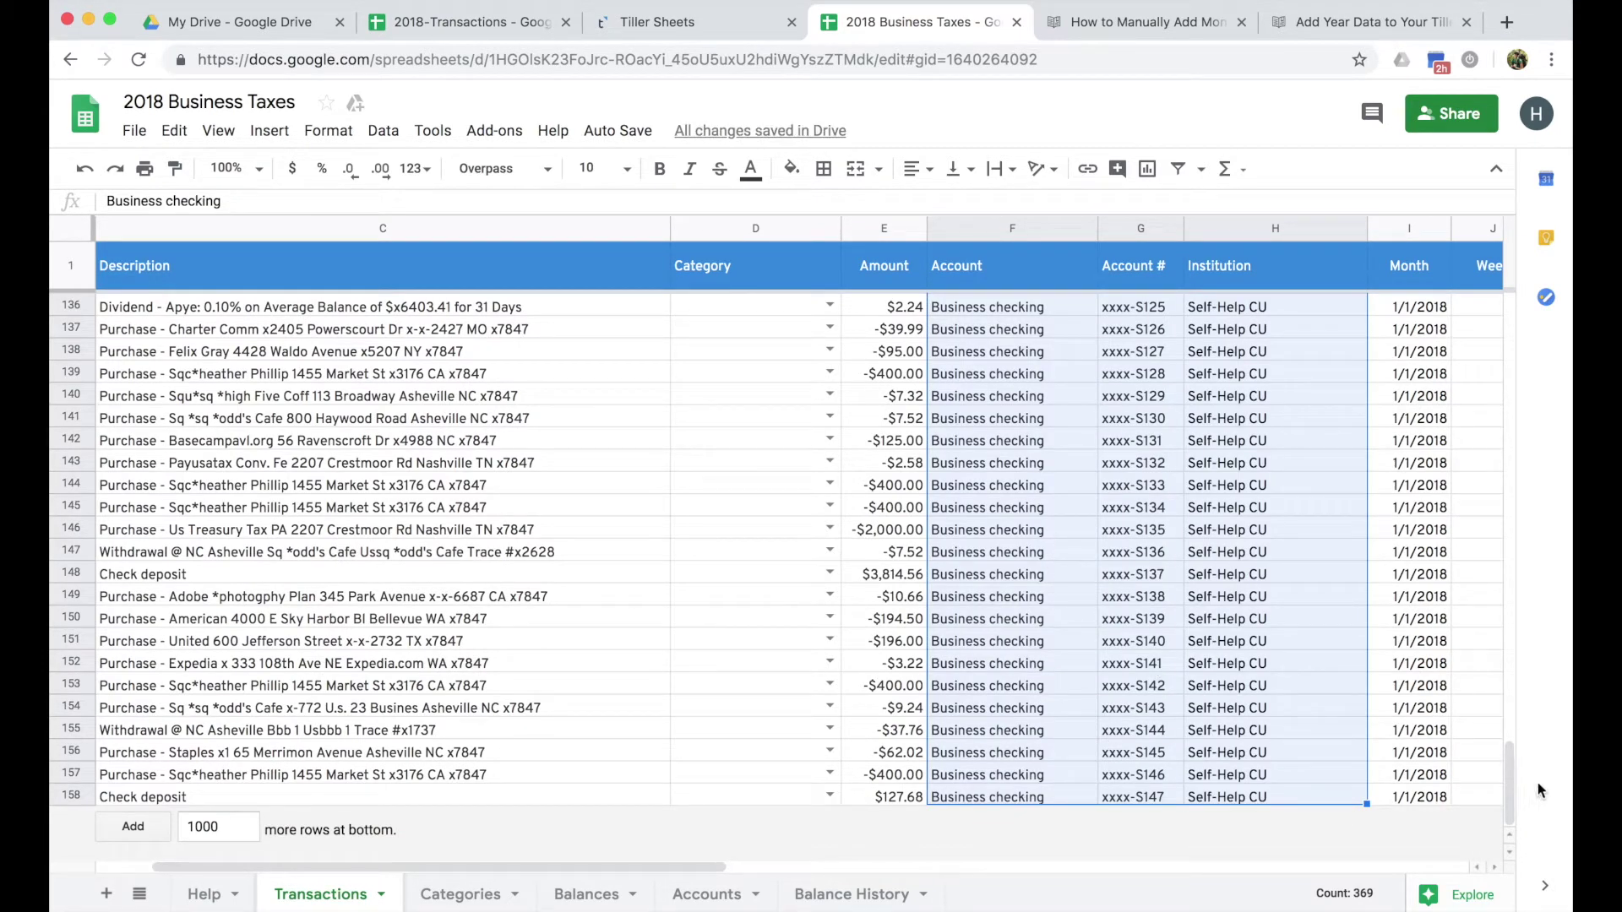
Paste xxxx-S25 into every Account # cell from G37 to G158
left_click(1154, 799)
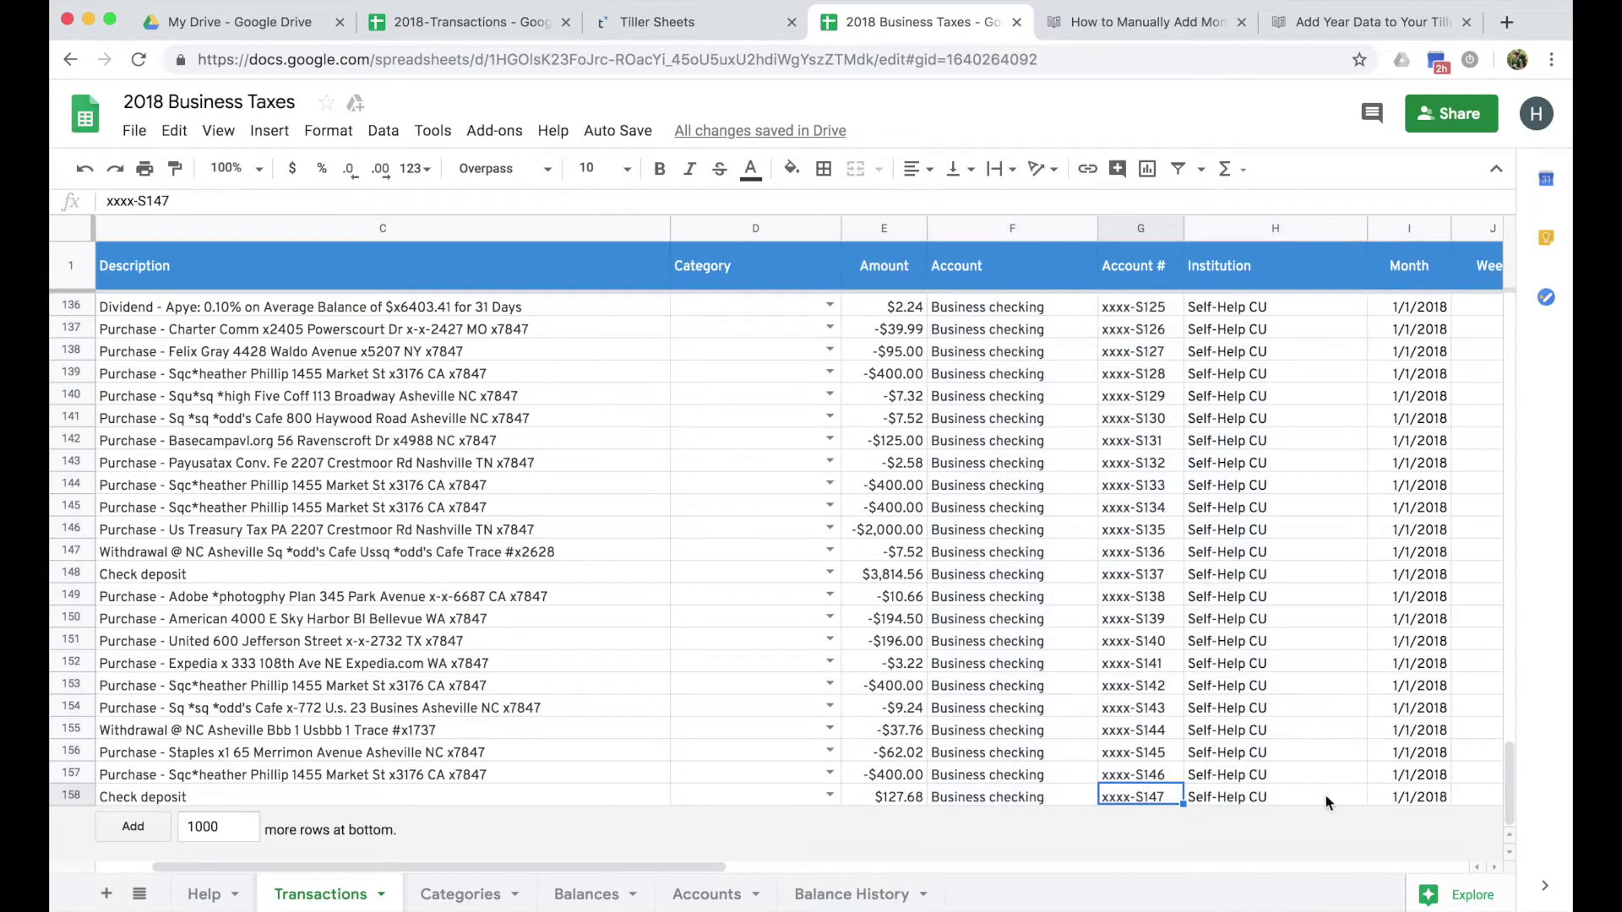
left_click_drag(1520, 798, 1495, 439)
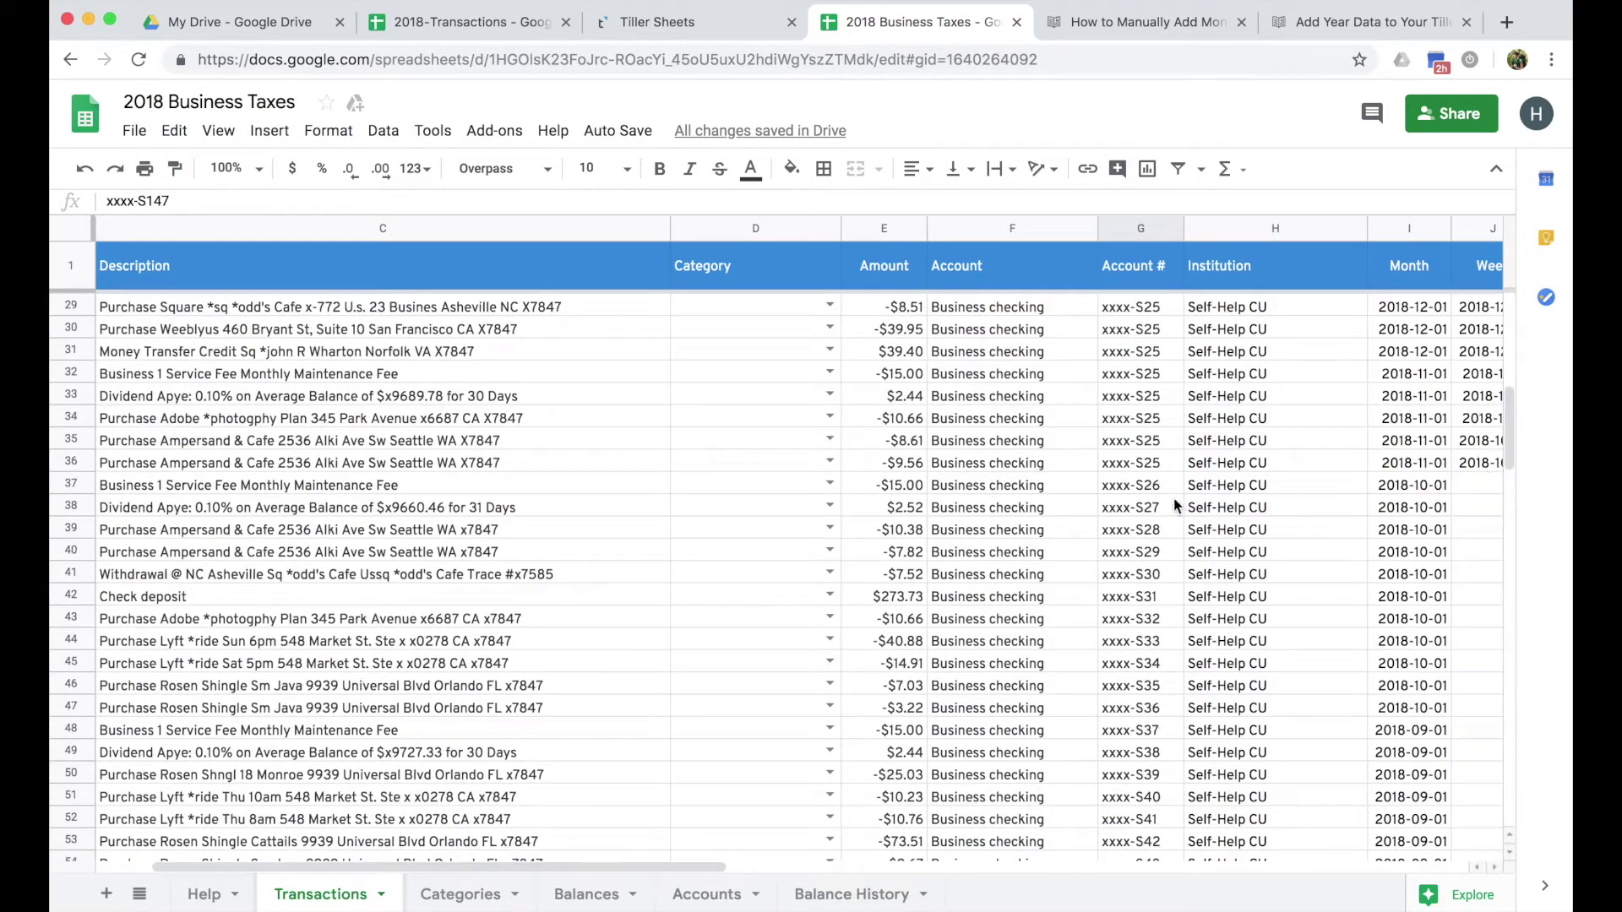
left_click(1166, 465)
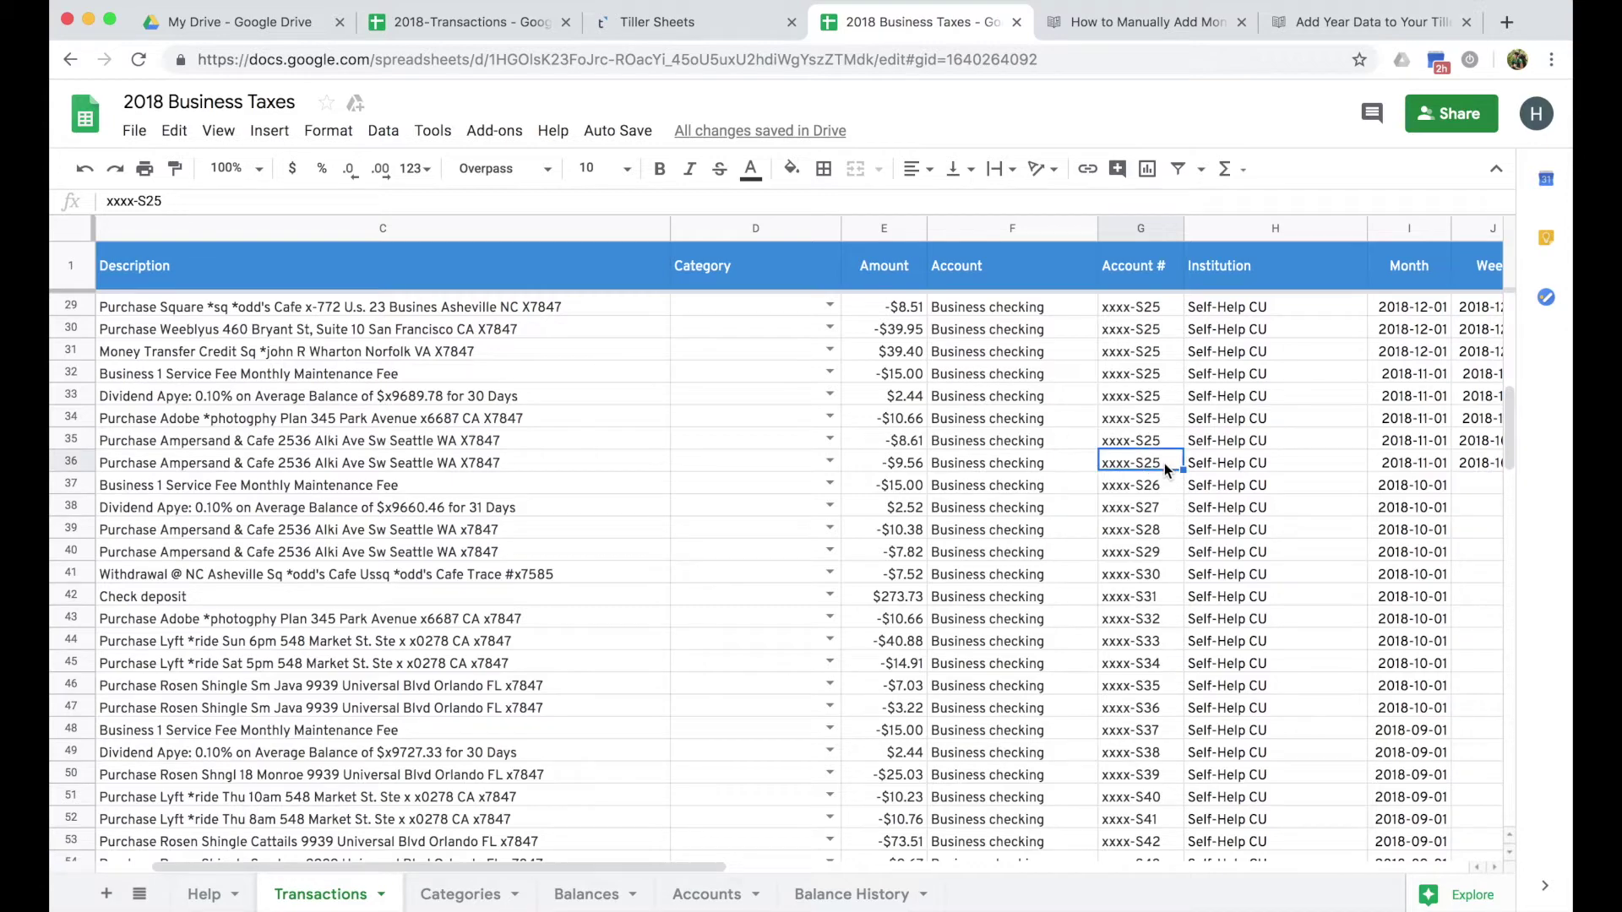
left_click(1164, 484)
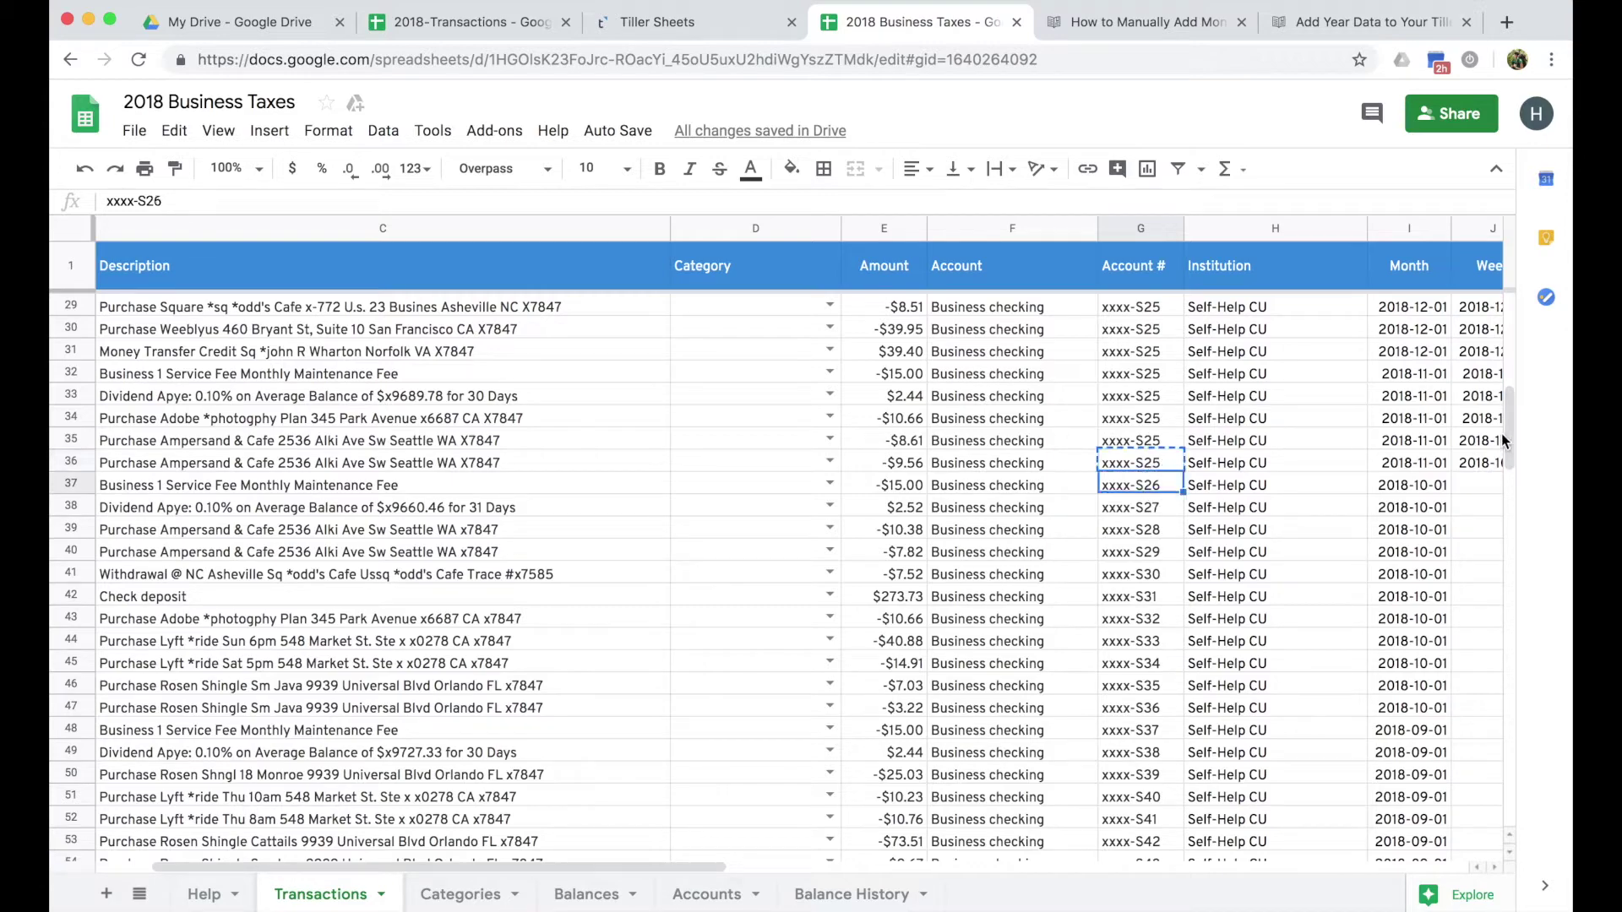
left_click_drag(1502, 433, 1508, 845)
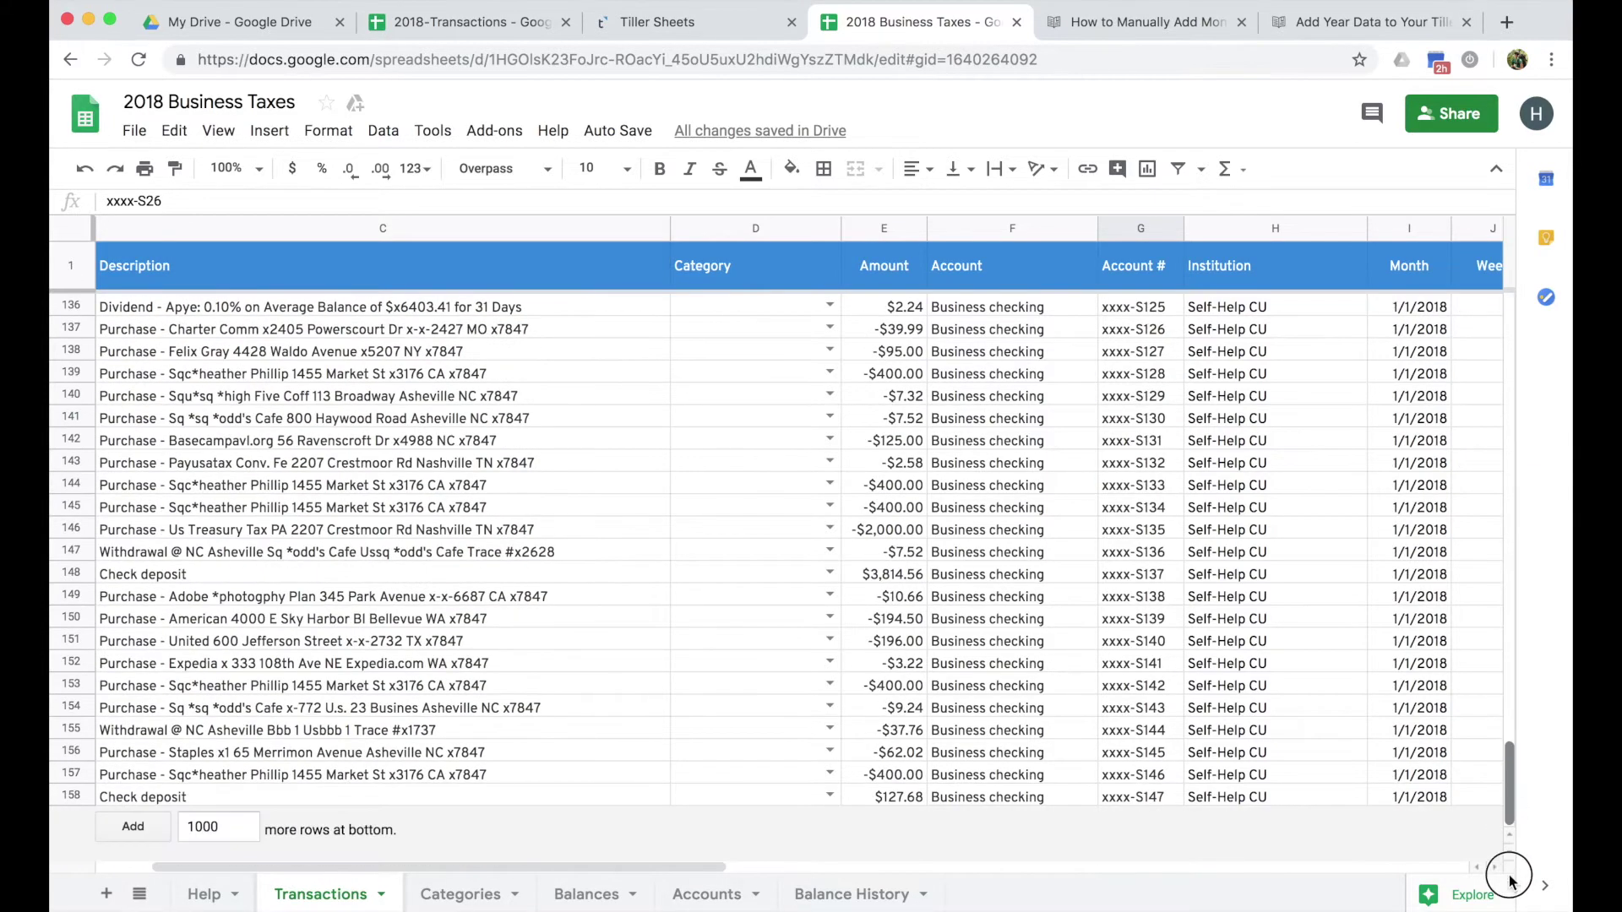
left_click(1160, 798, "shift")
right_click(1160, 803)
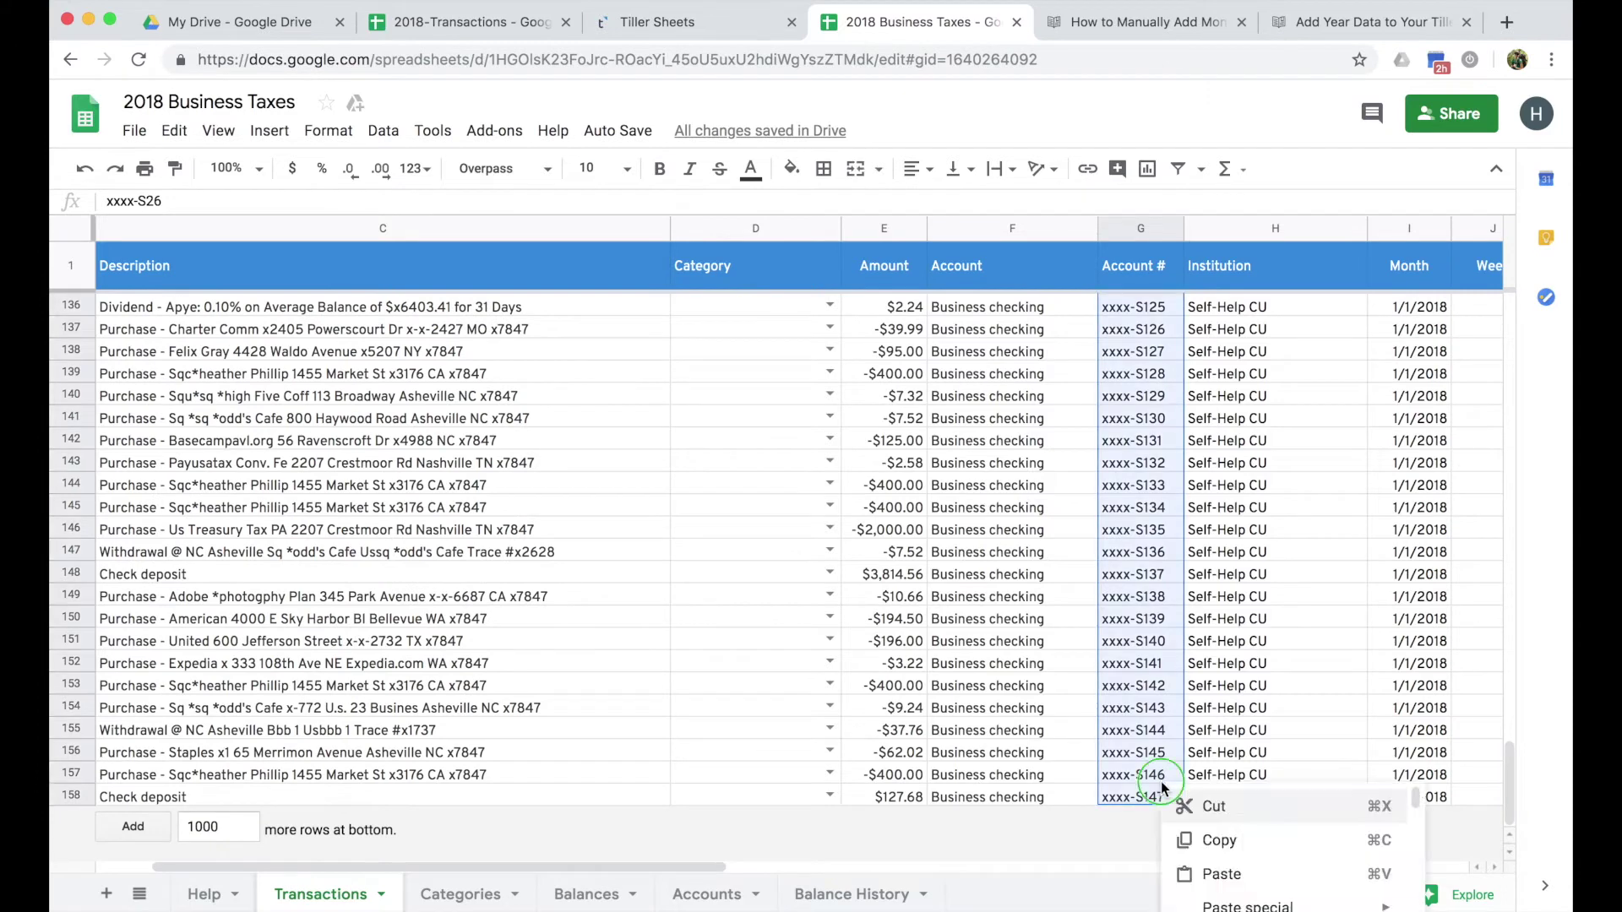
left_click(1226, 875)
left_click(1162, 647)
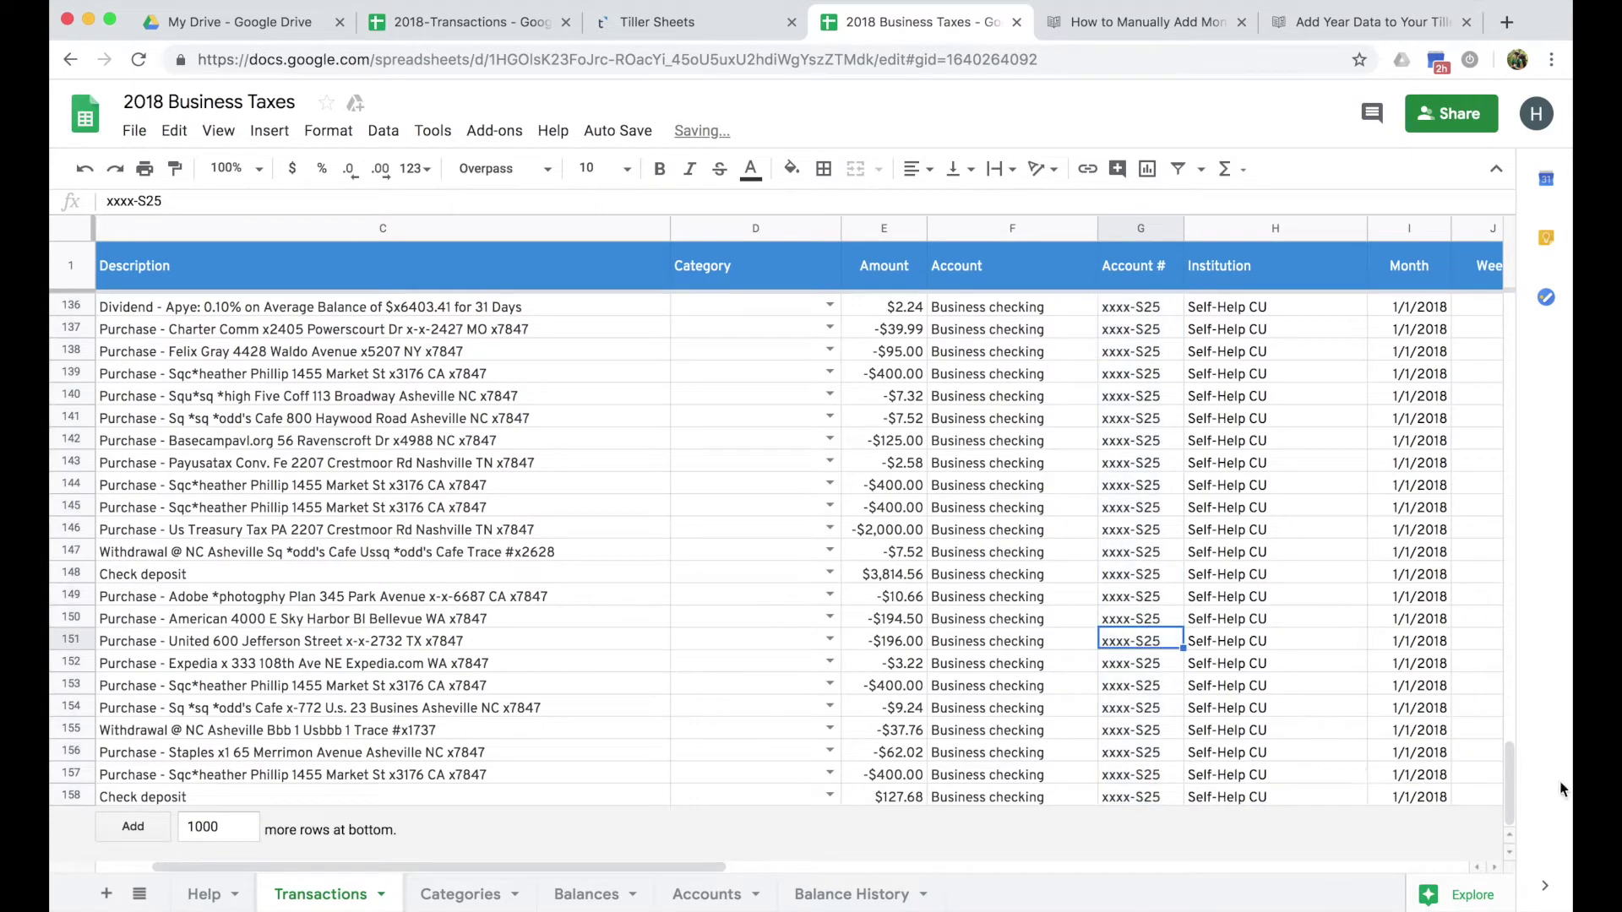
Scroll the sheet to inspect the Transaction ID column
left_click(1512, 562)
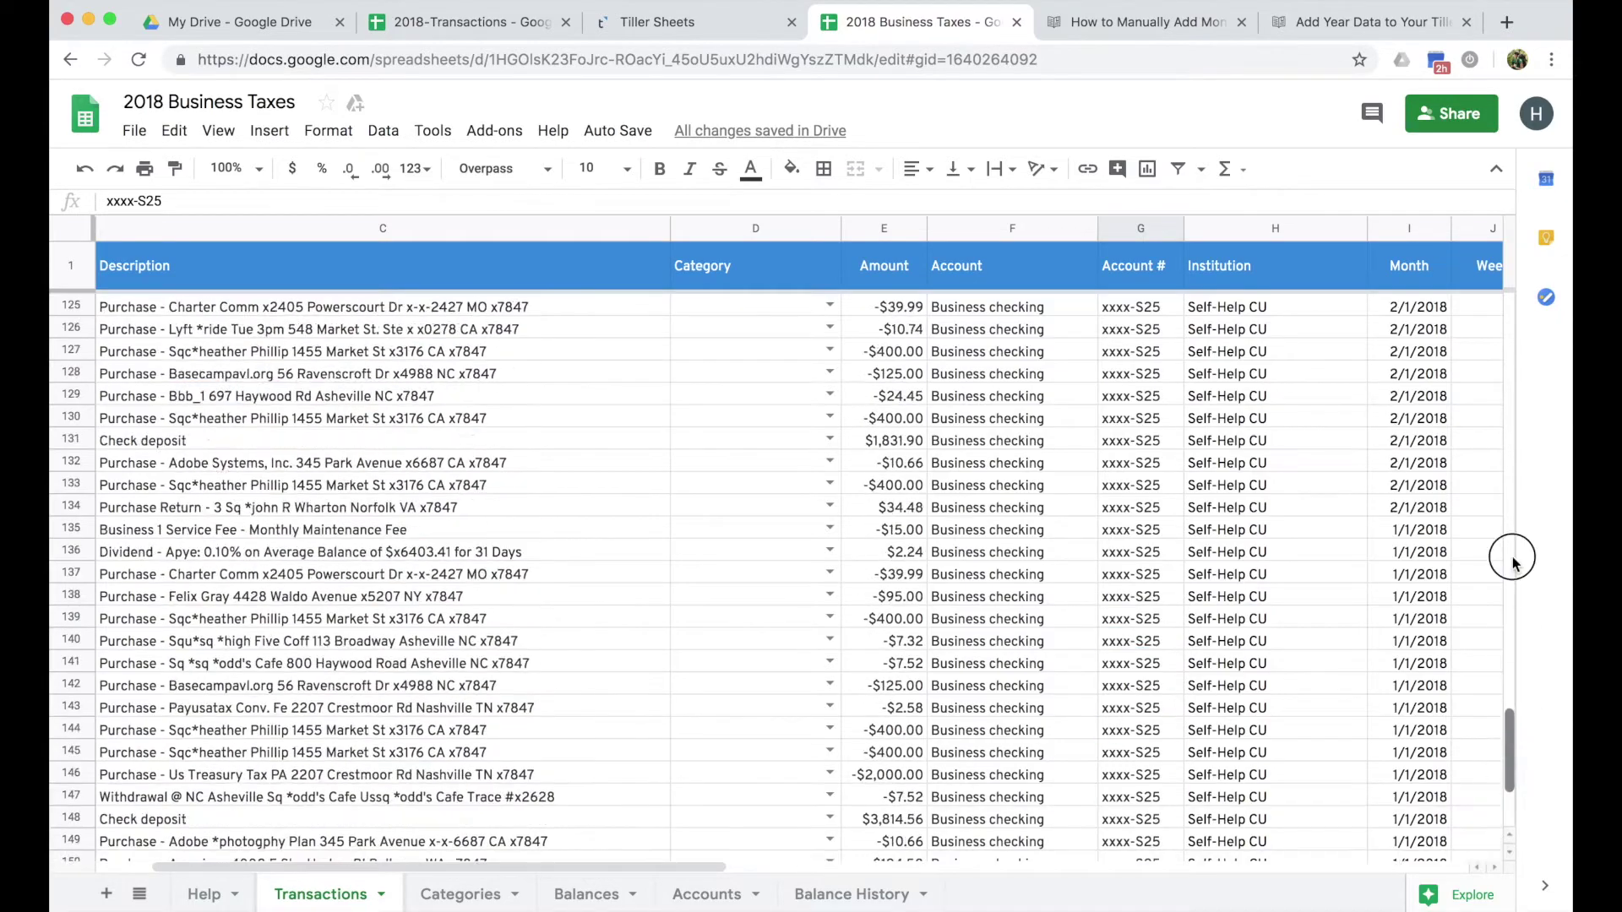
left_click_drag(1512, 562, 1503, 638)
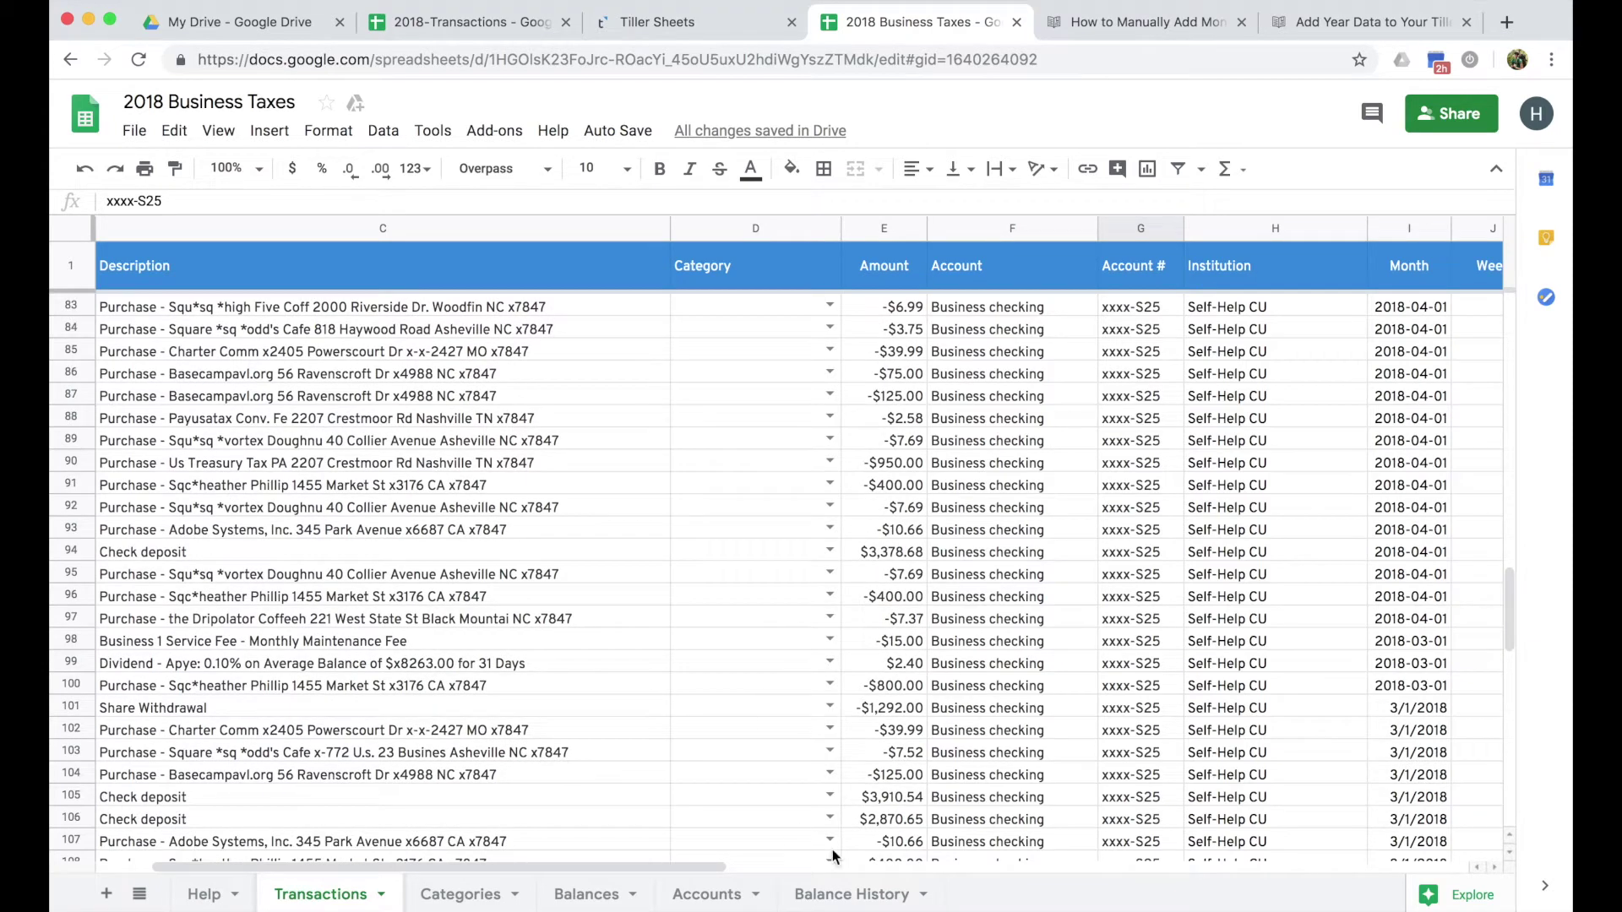
left_click_drag(683, 876, 1019, 877)
left_click(825, 275)
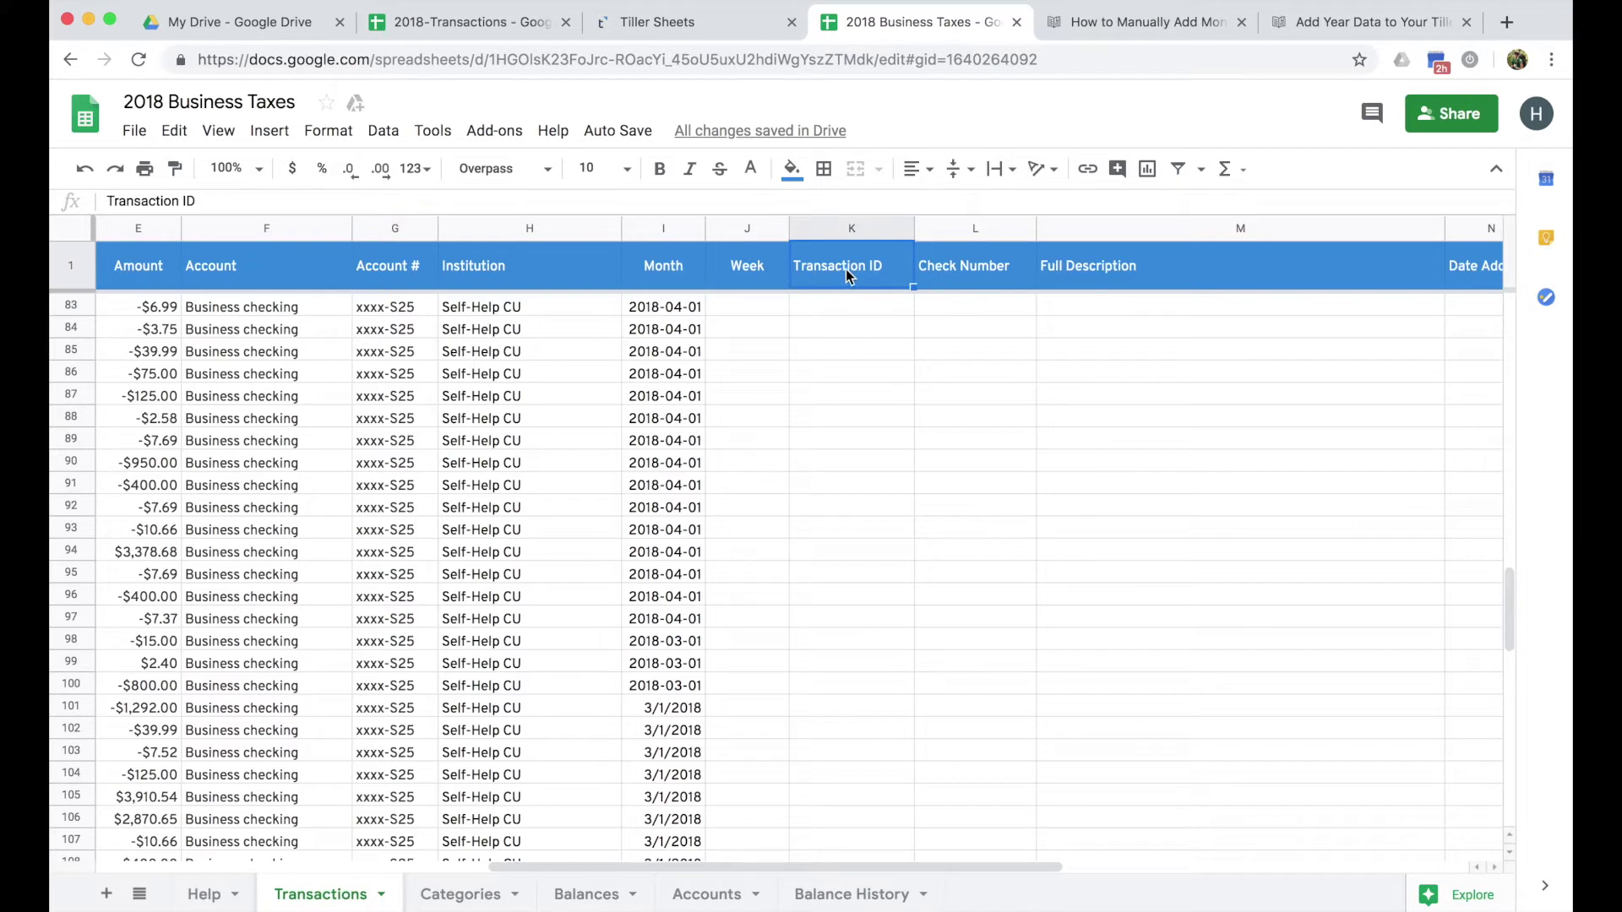
left_click(1140, 267)
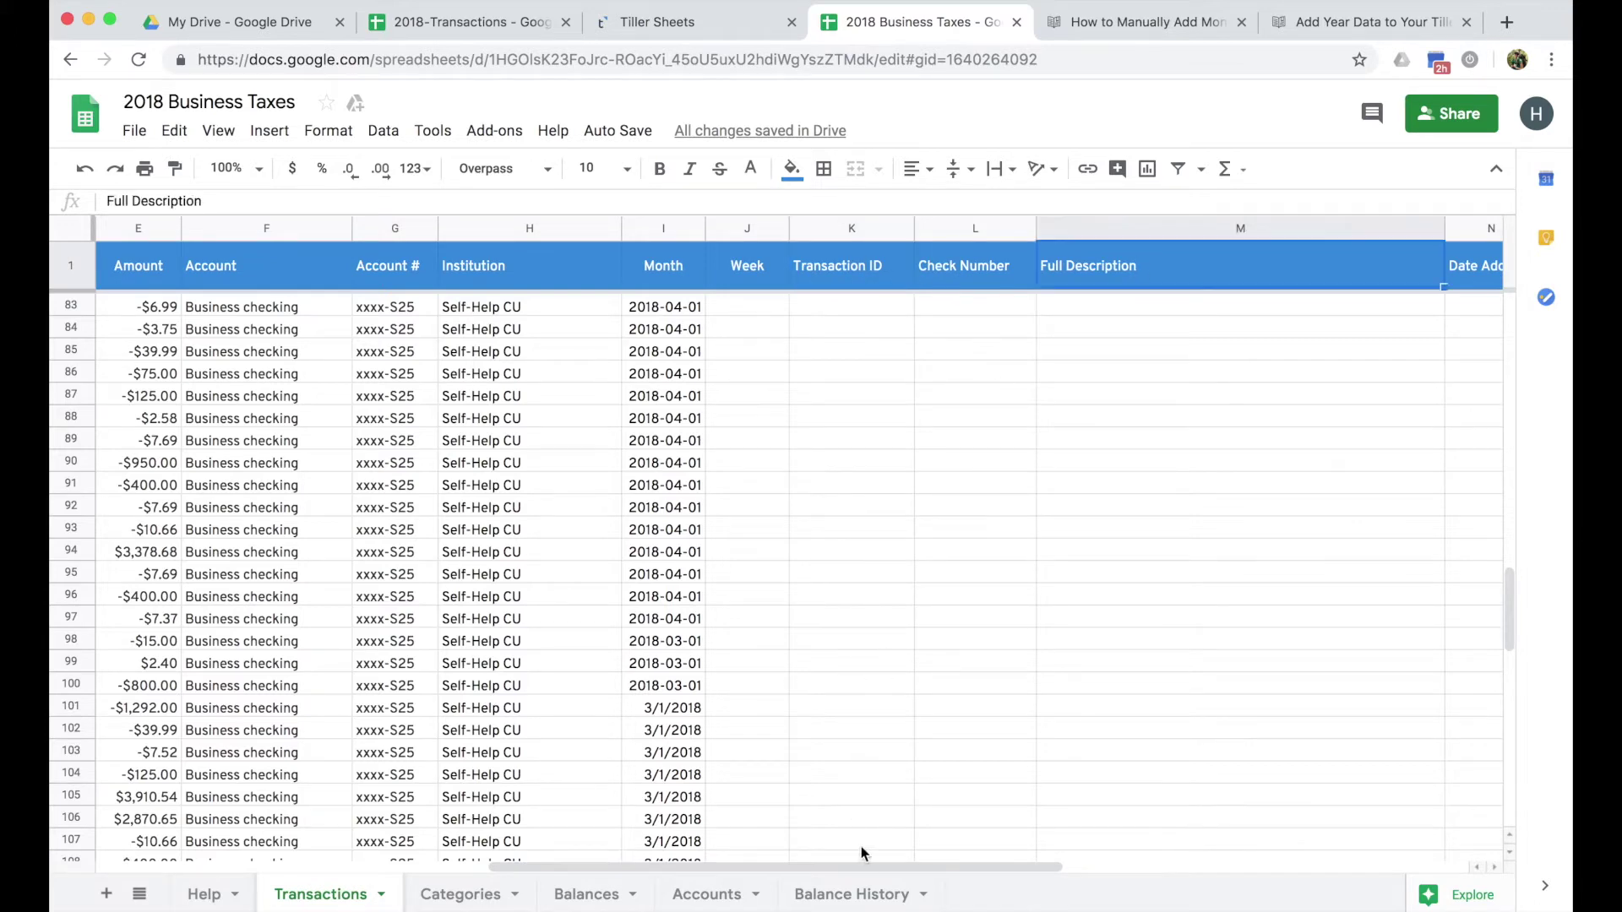
left_click_drag(863, 870, 804, 876)
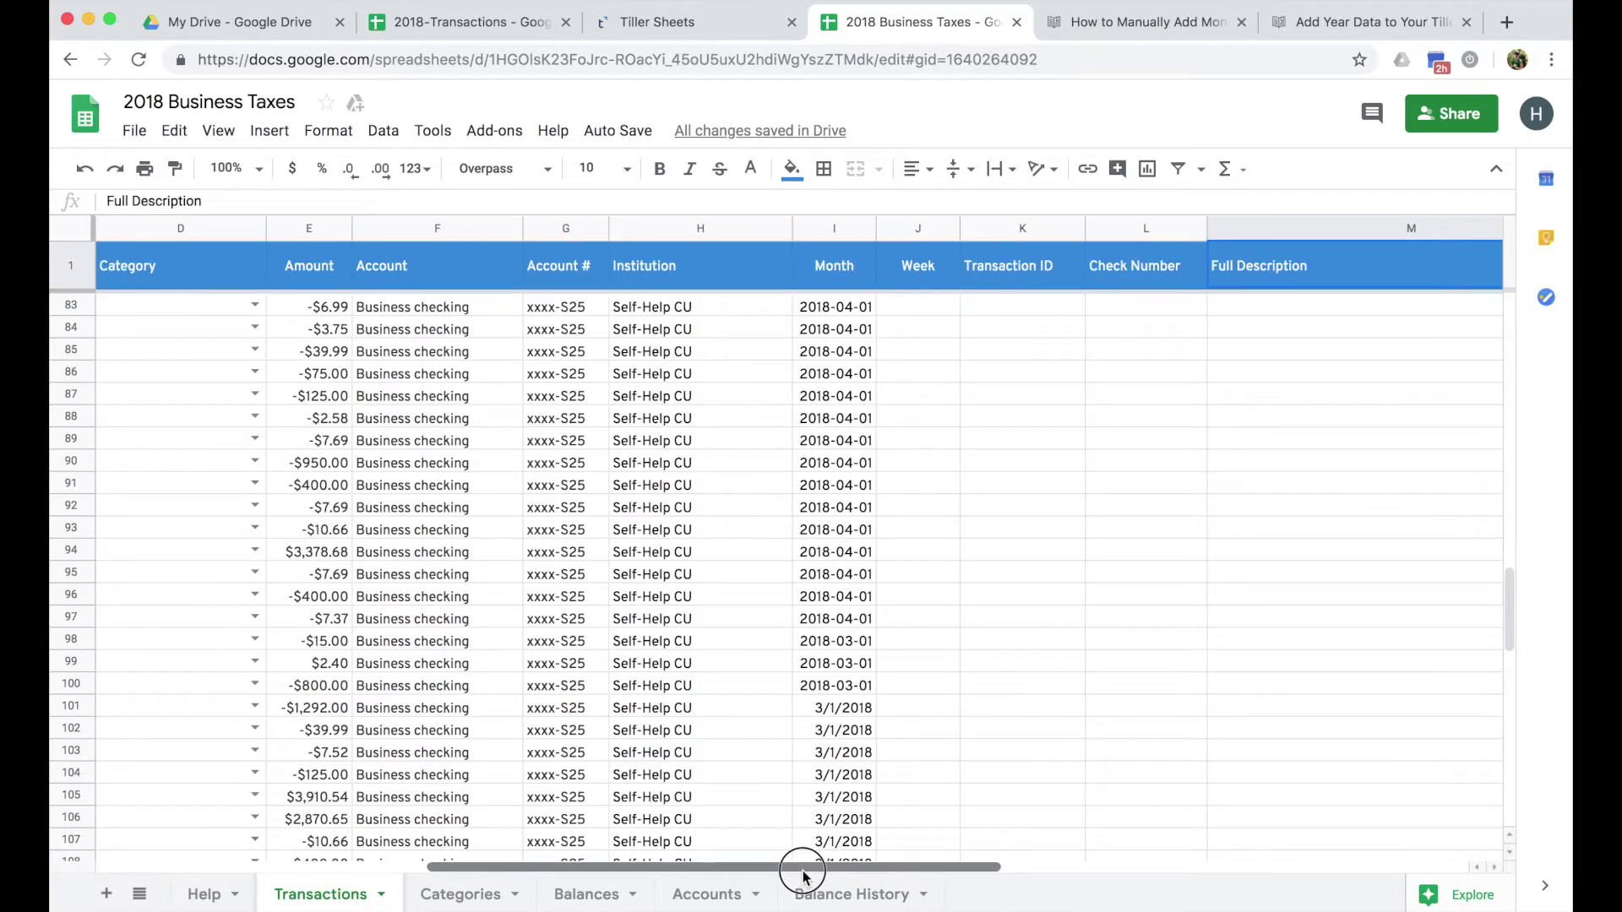
left_click(836, 230)
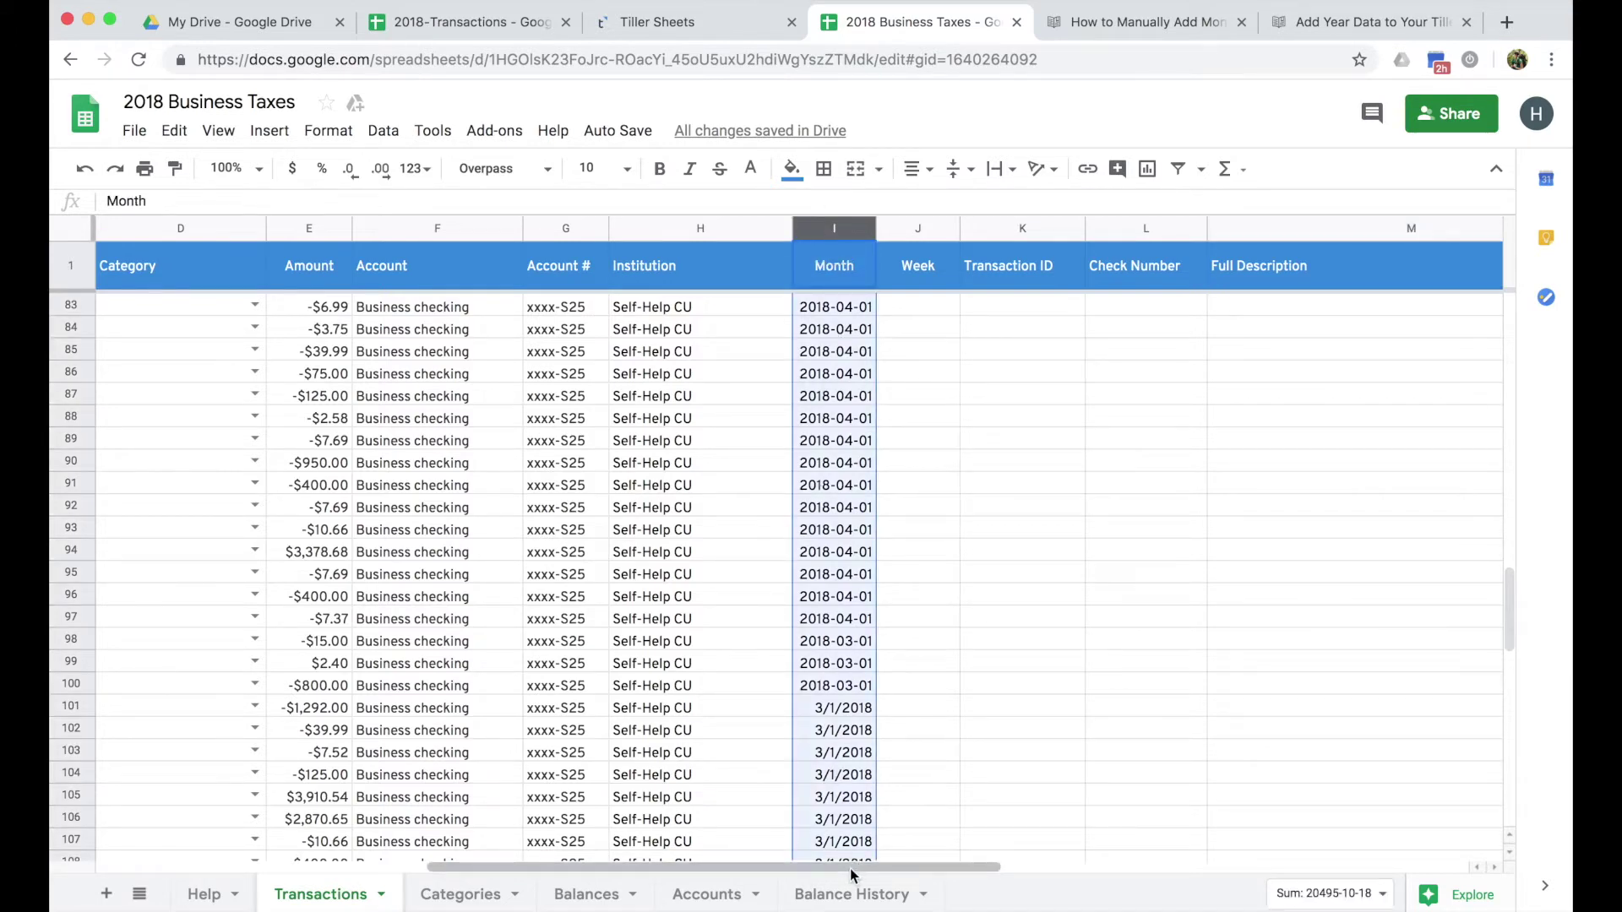
left_click(925, 313)
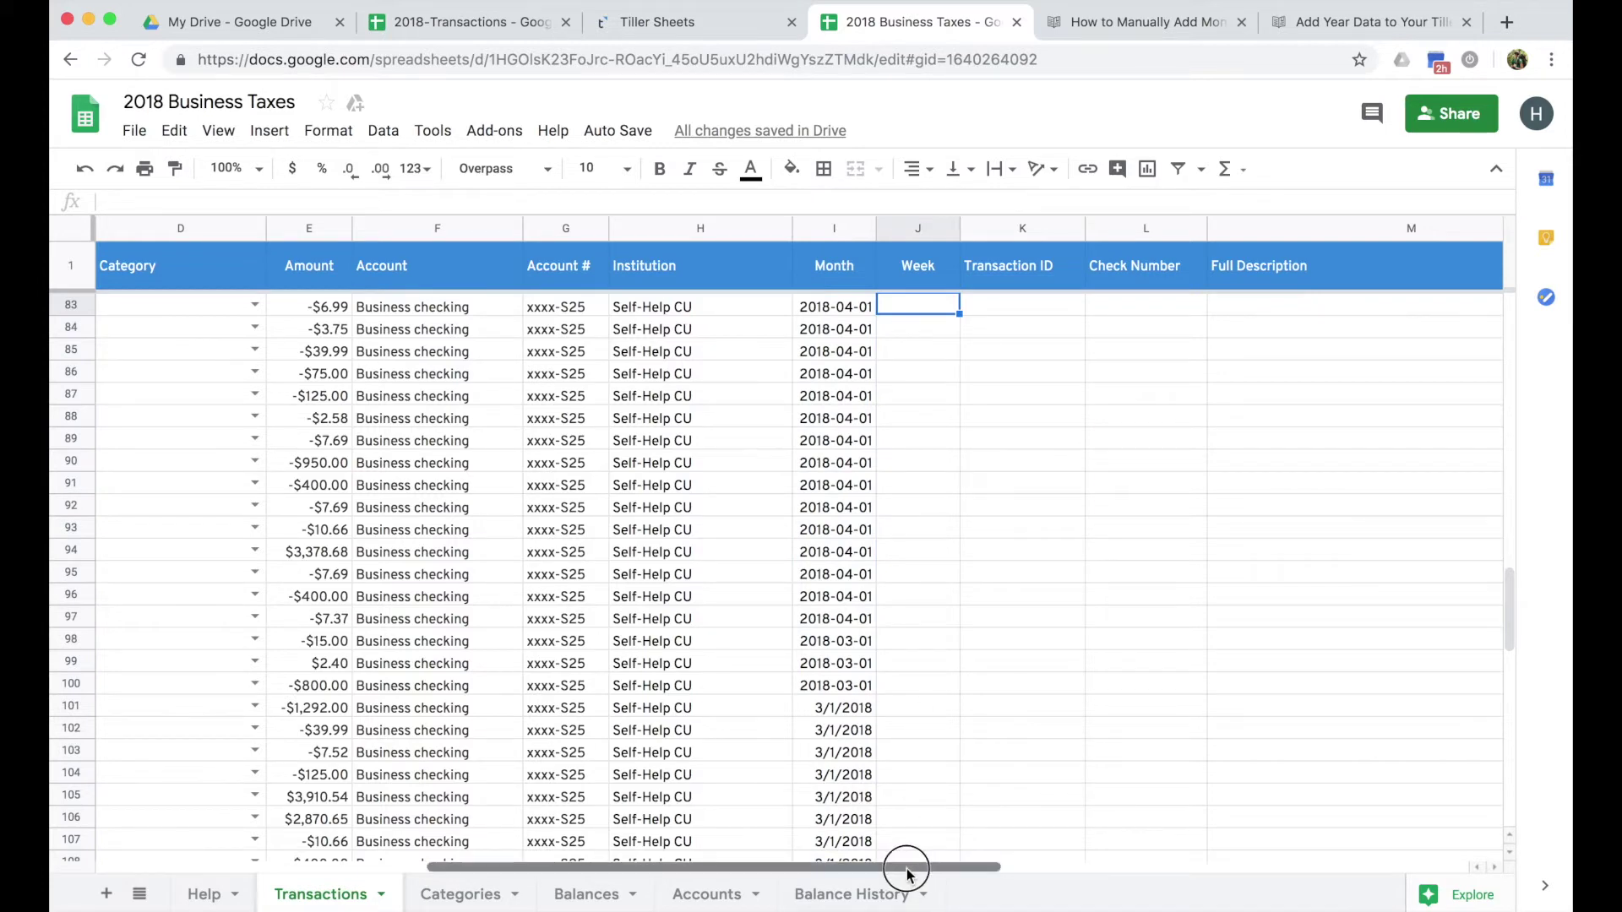
left_click_drag(906, 875, 528, 866)
scroll(215, 662, "up", 8)
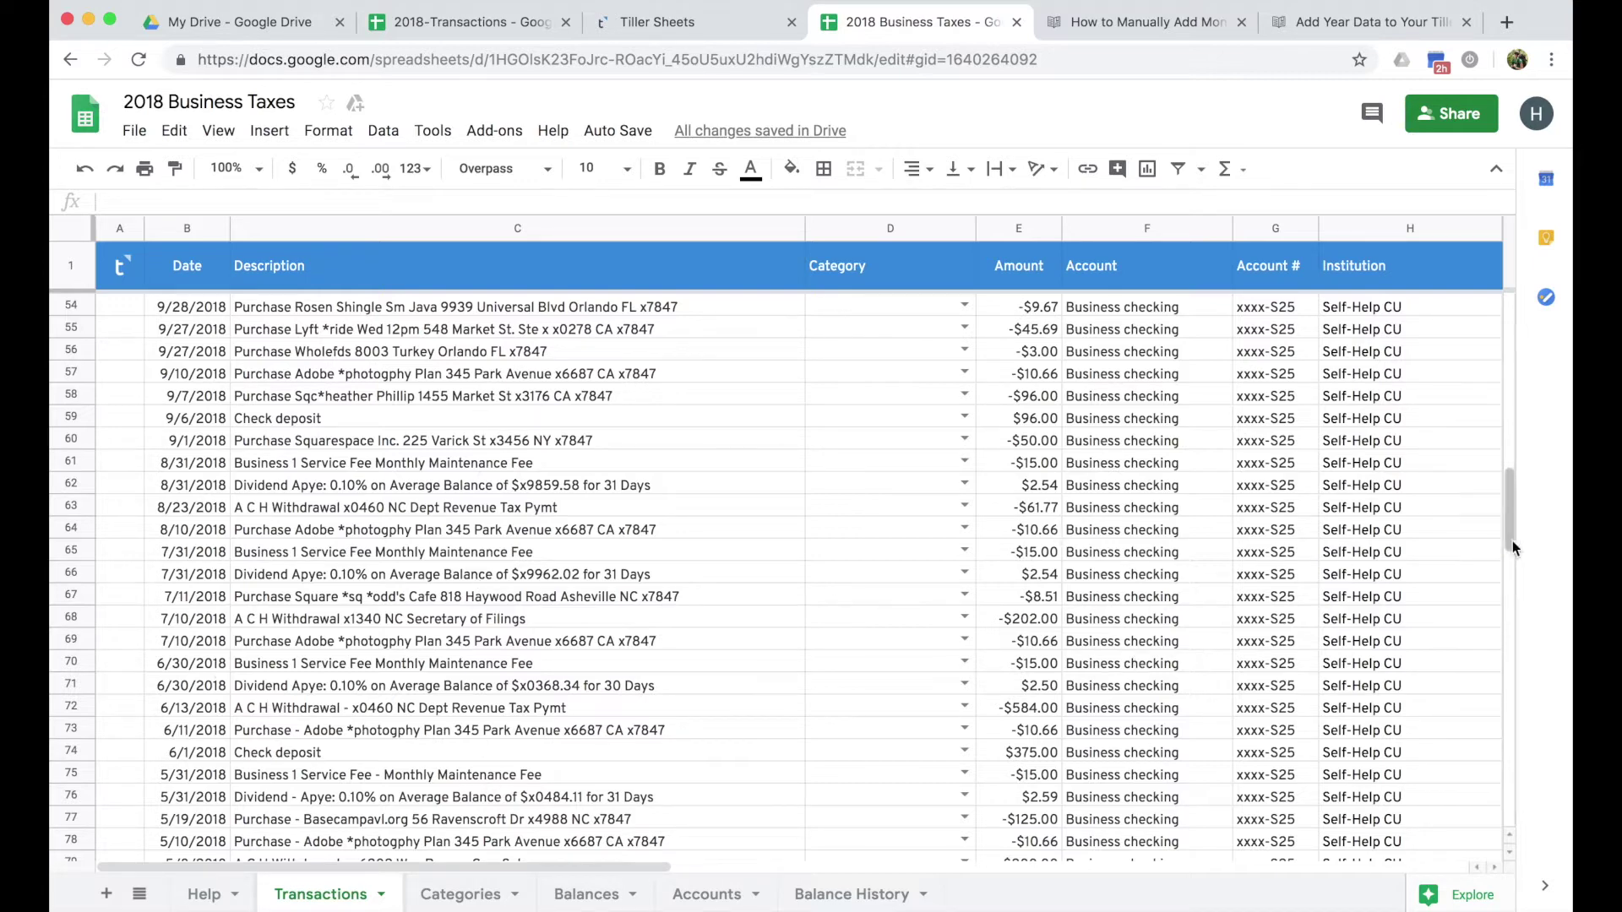
left_click_drag(1510, 528, 1518, 314)
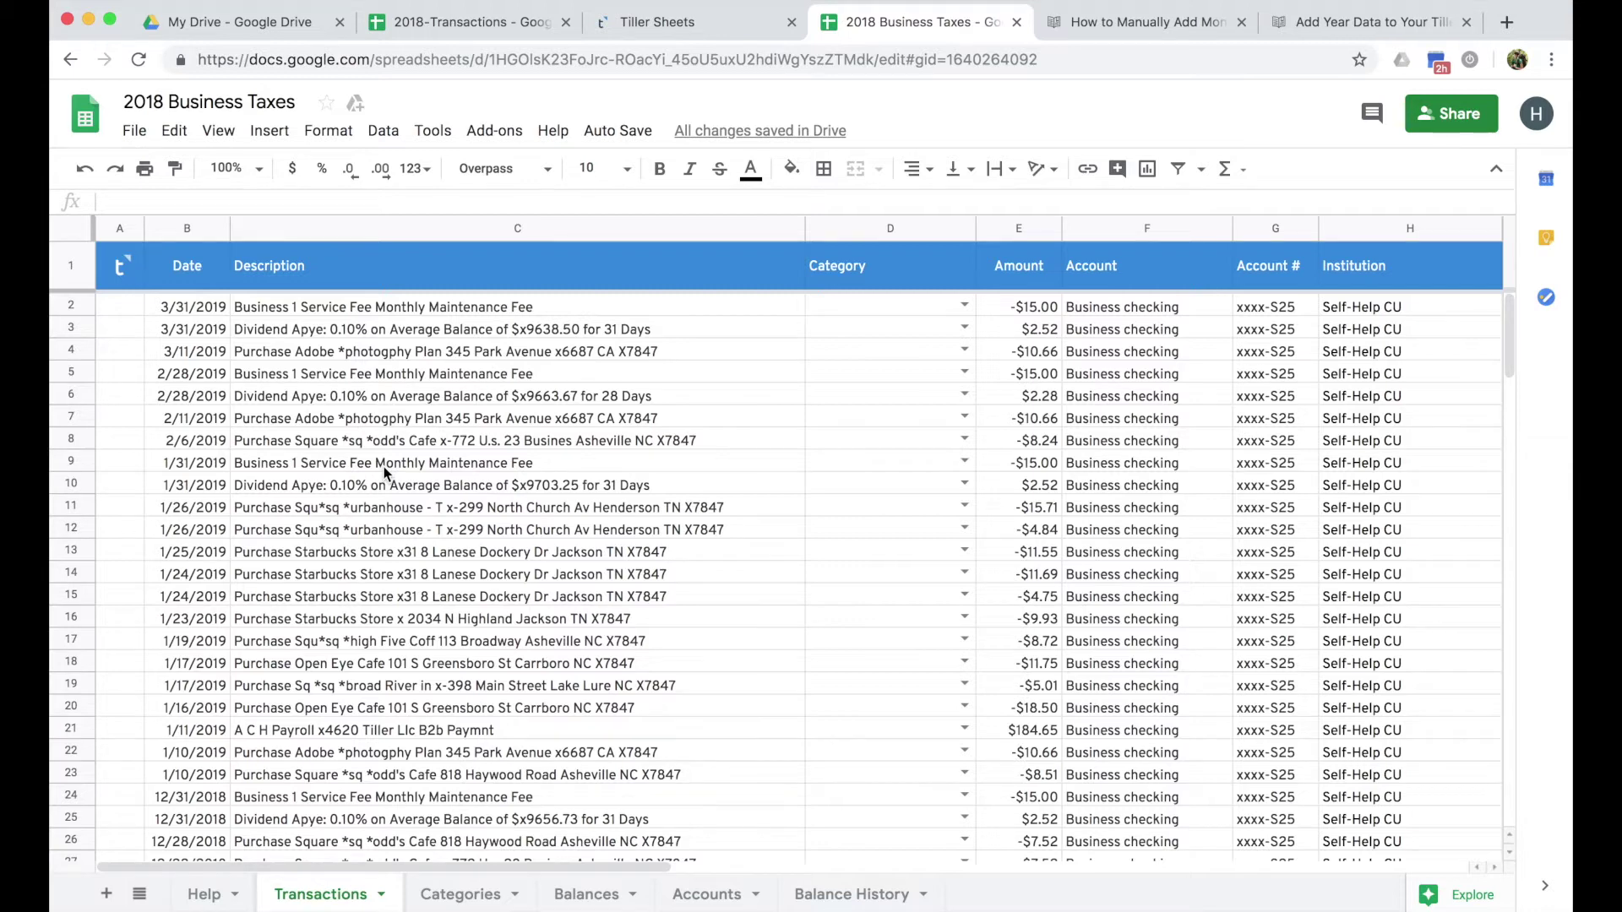
Select the transaction description in row 19
left_click(383, 685)
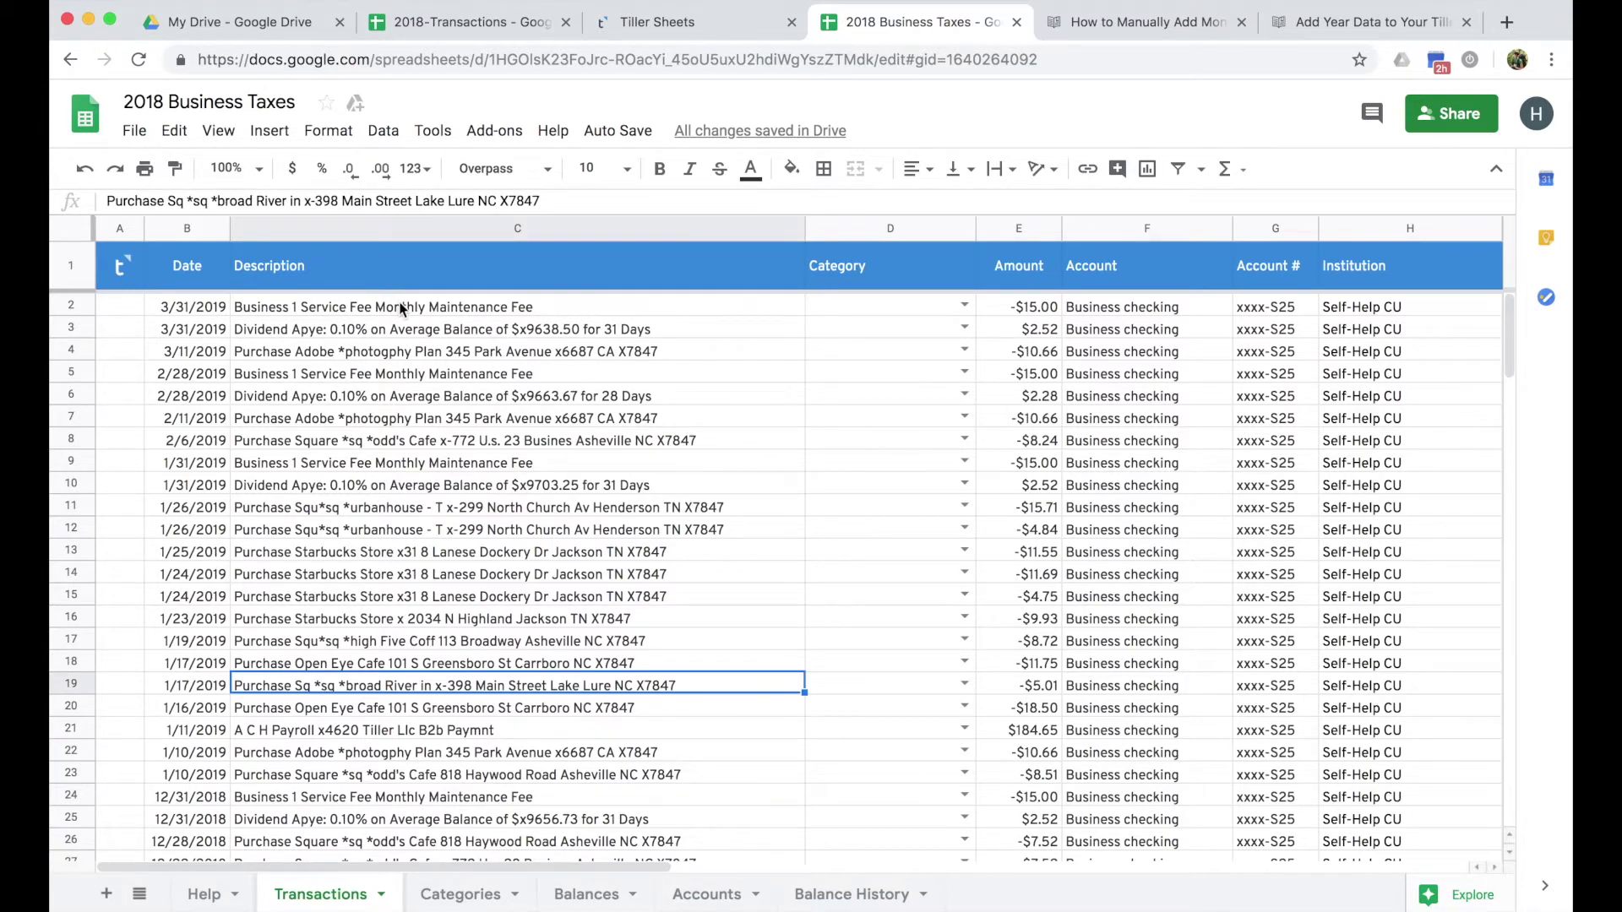
Create the AutoCat sheet via Add-ons > Tiller > Tools > AutoCat > Create and confirm
left_click(495, 131)
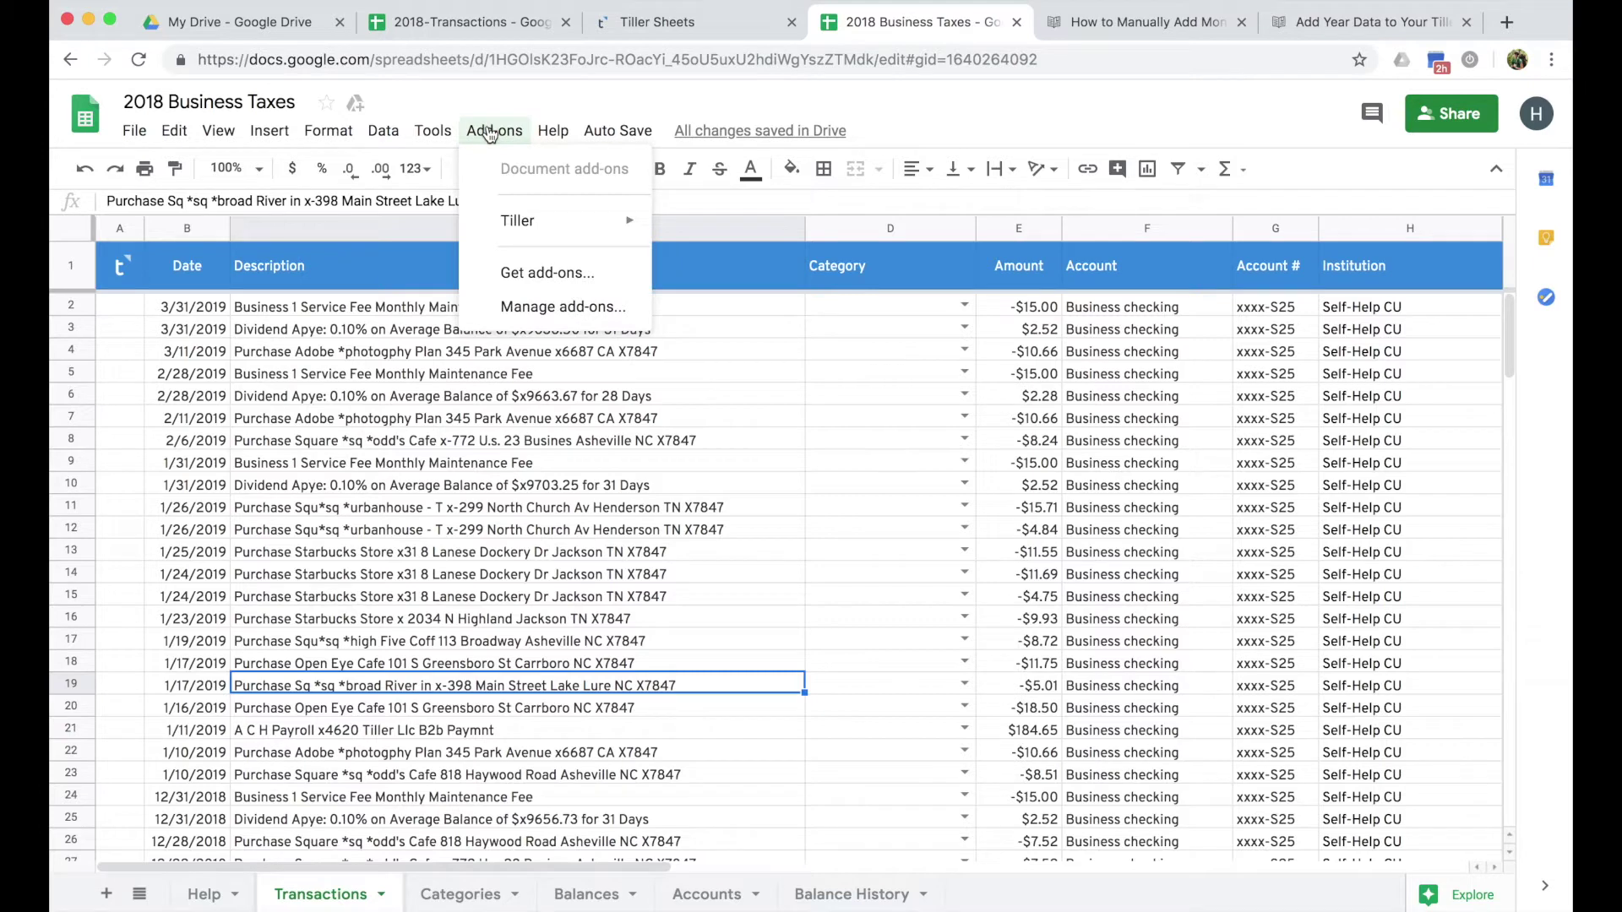
mouse_move(517, 241)
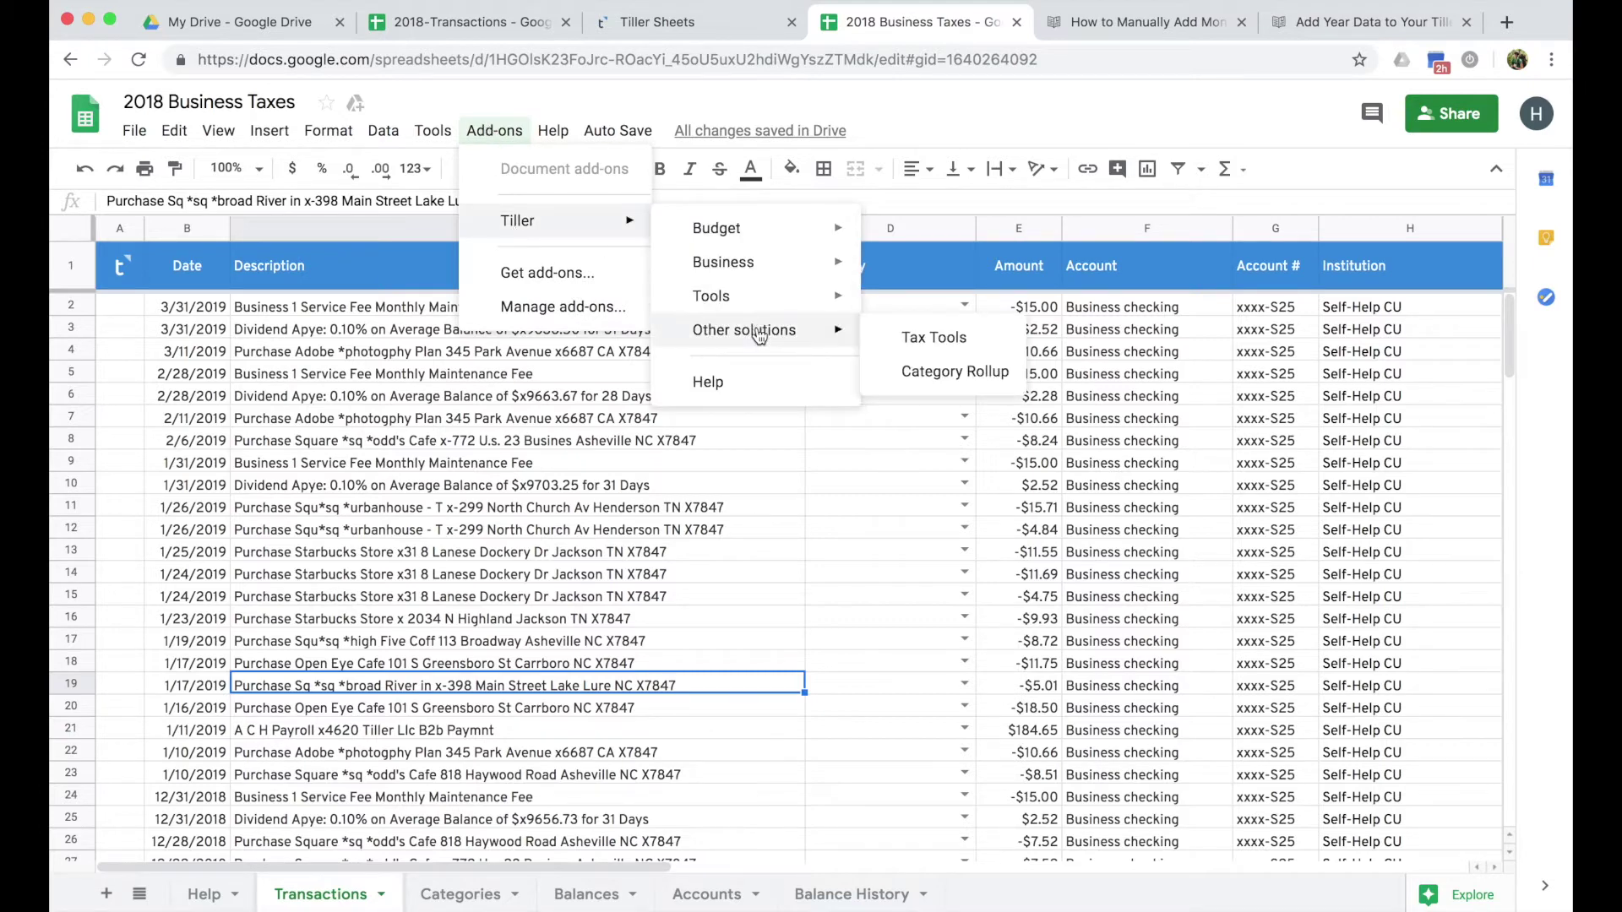
mouse_move(745, 302)
mouse_move(930, 304)
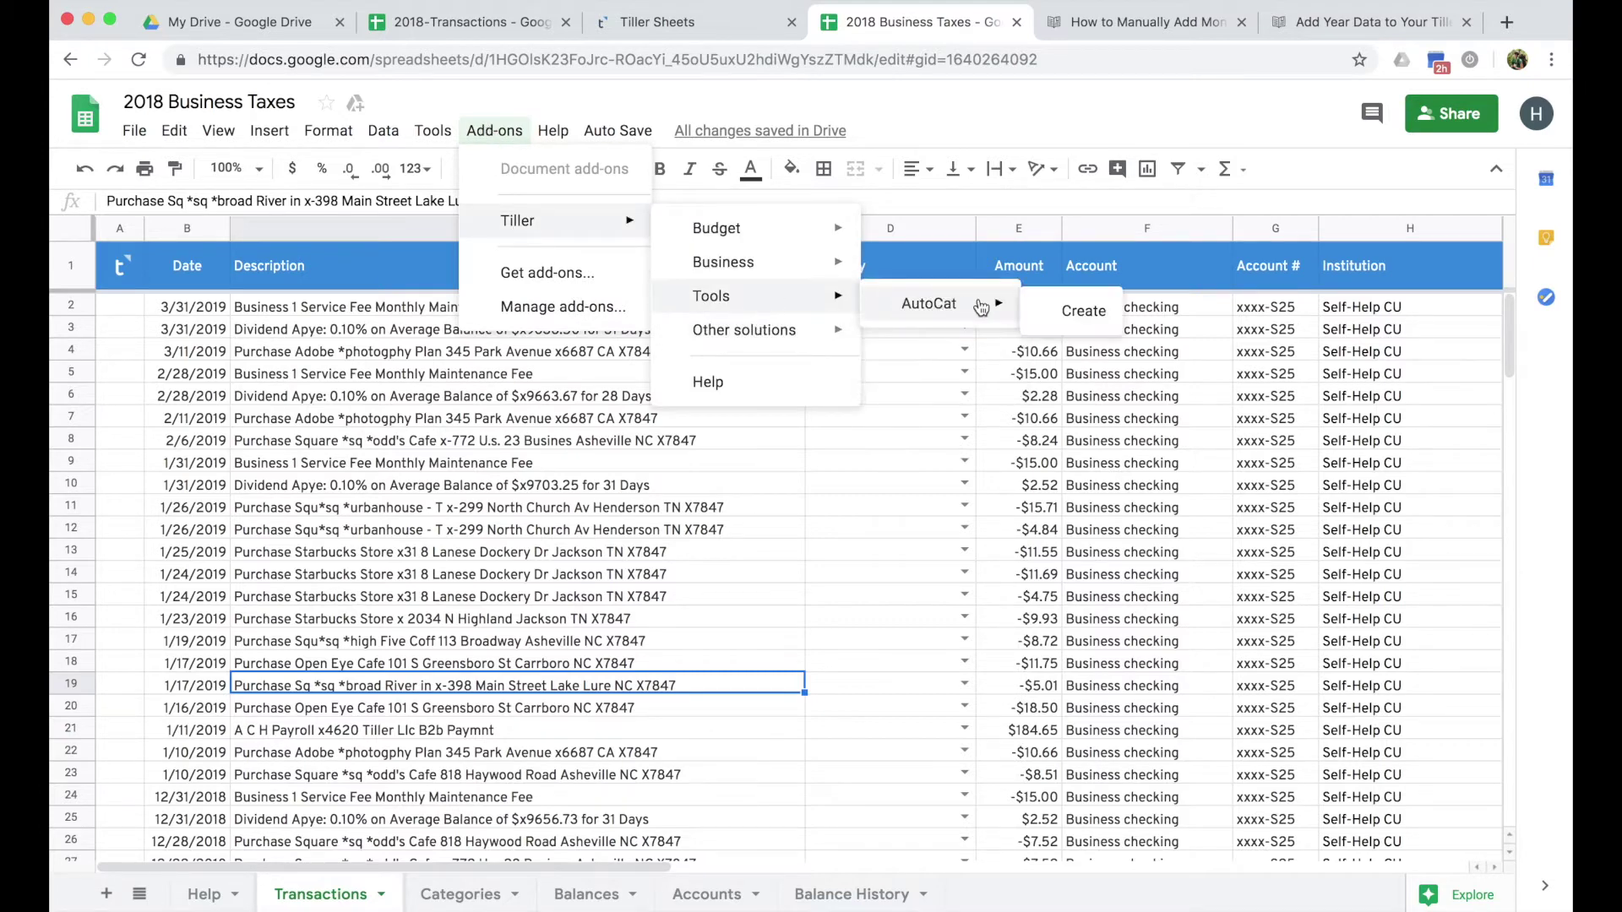
left_click(1085, 311)
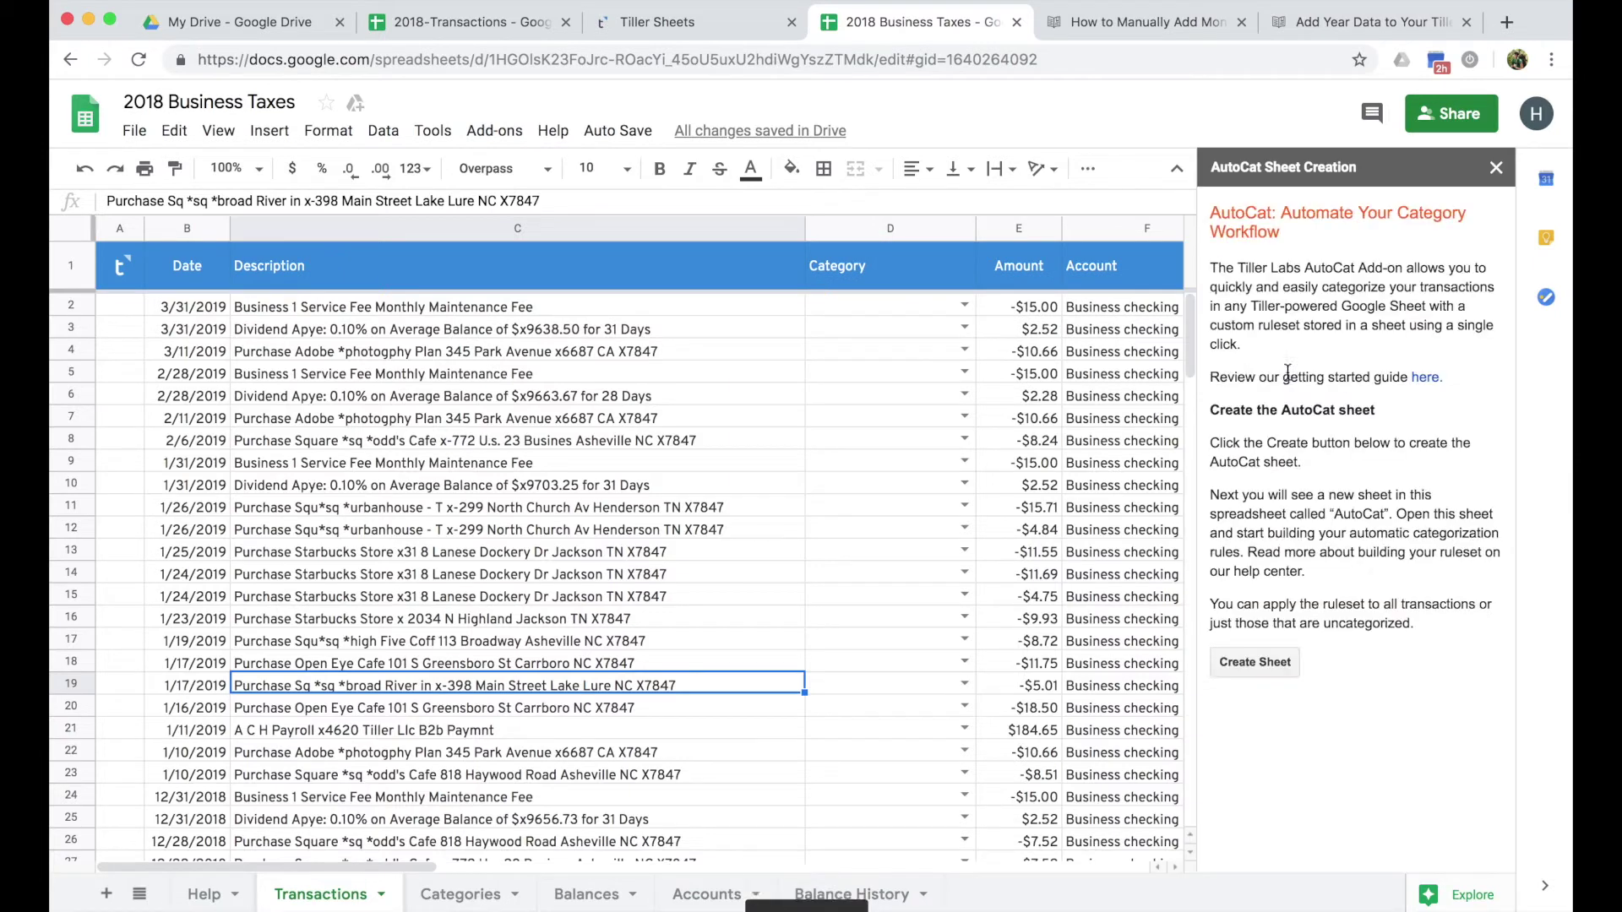
left_click(1257, 664)
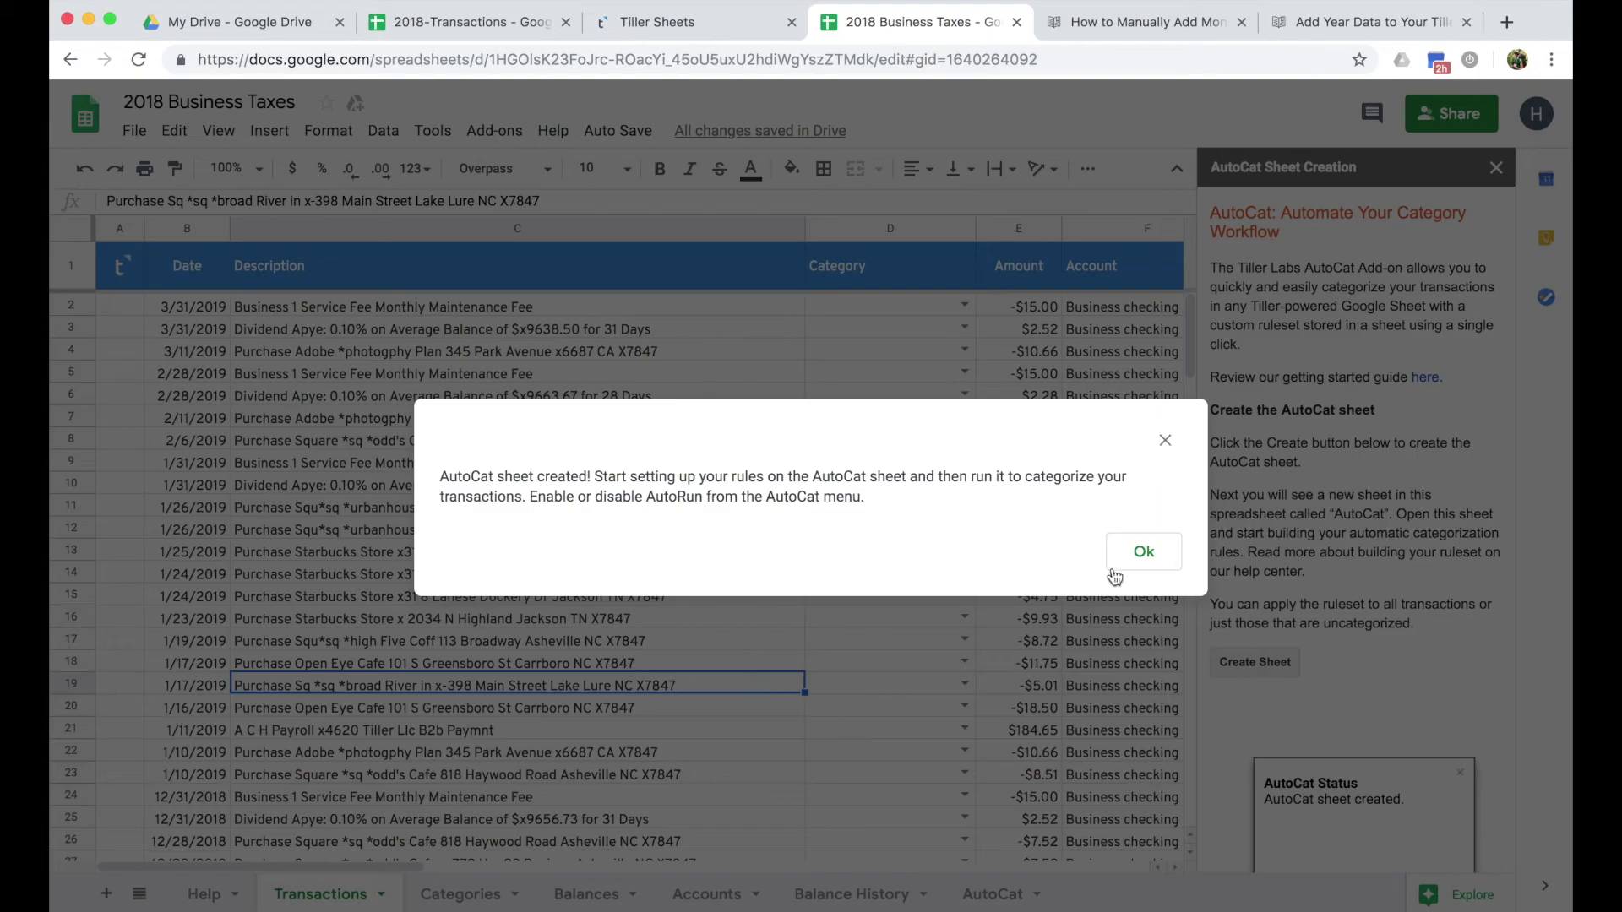
left_click(1147, 554)
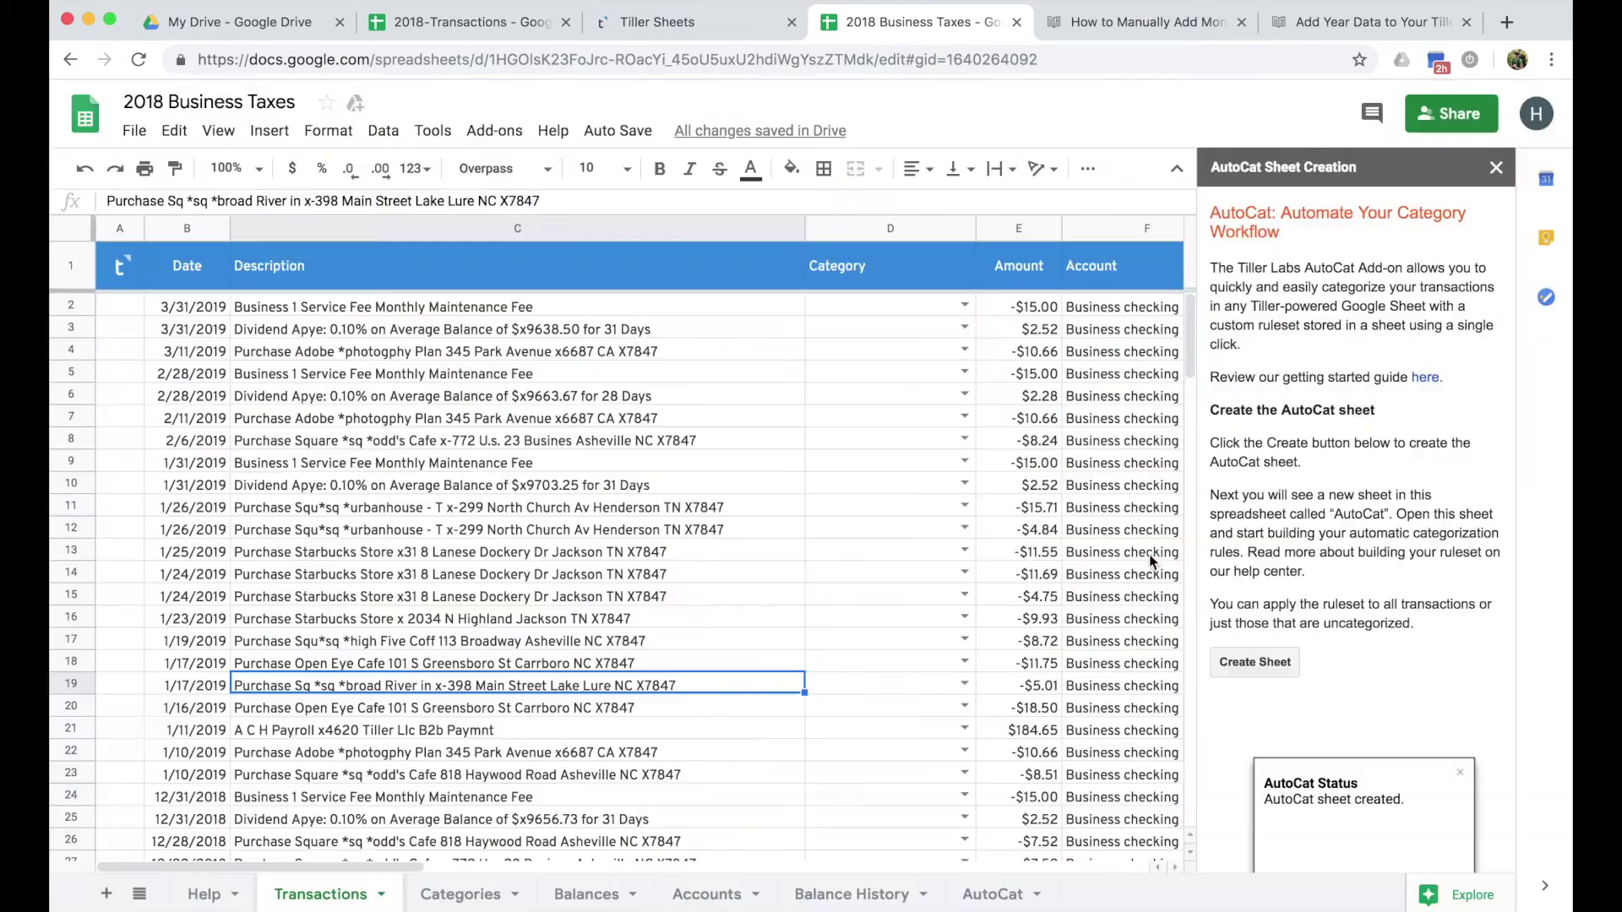
On the AutoCat sheet, delete the sample rules in A5:E14
left_click(990, 894)
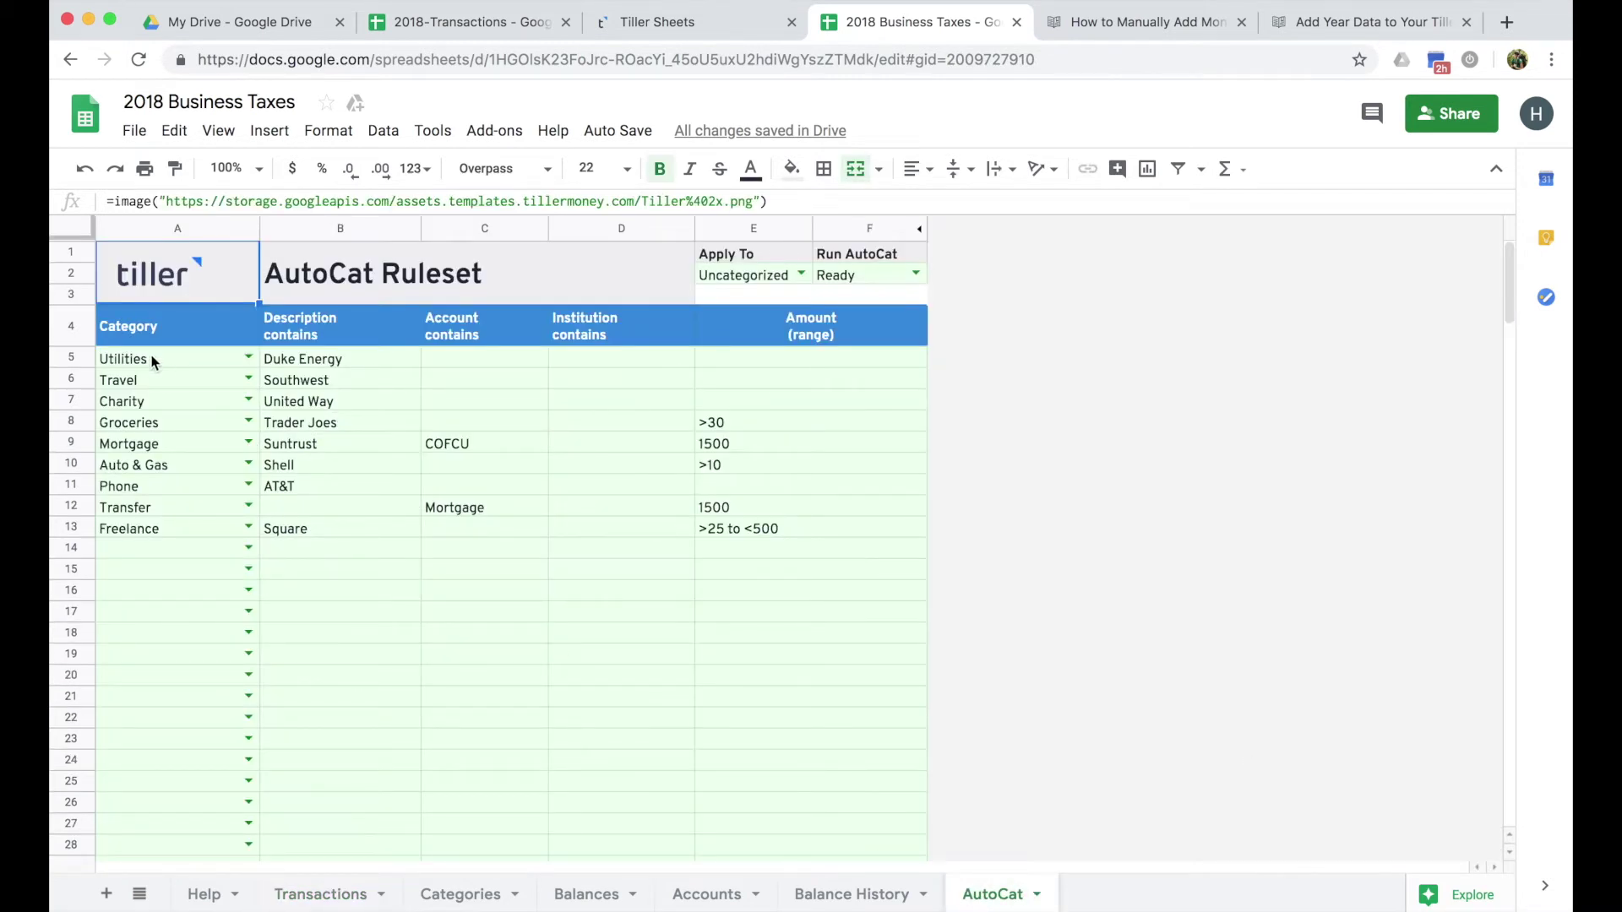
left_click_drag(155, 362, 783, 555)
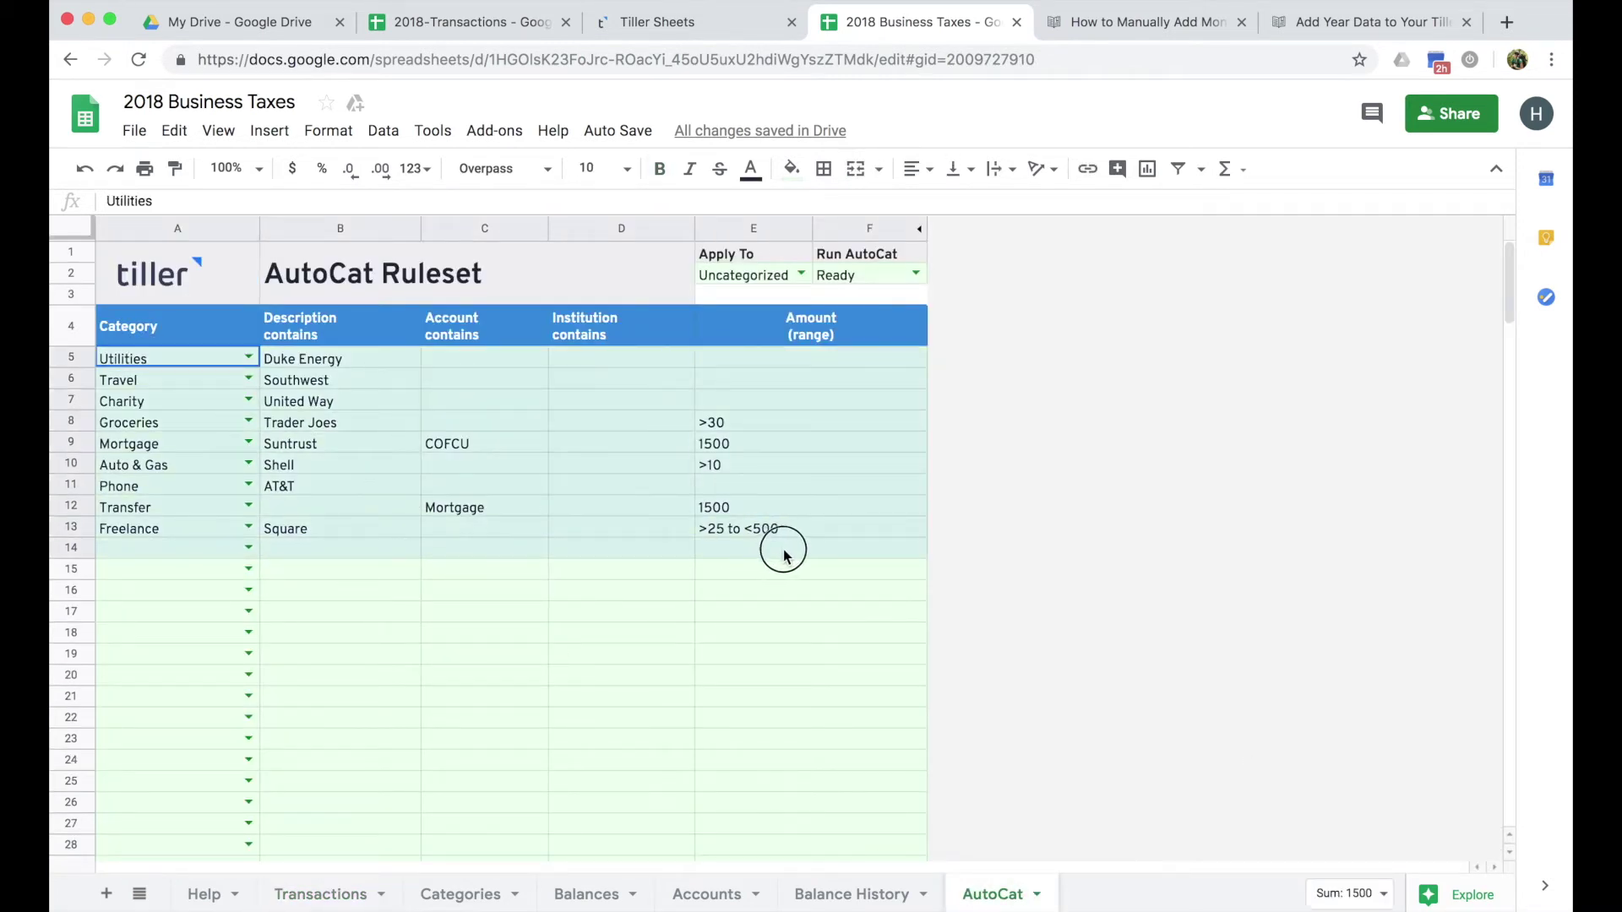
key("Delete")
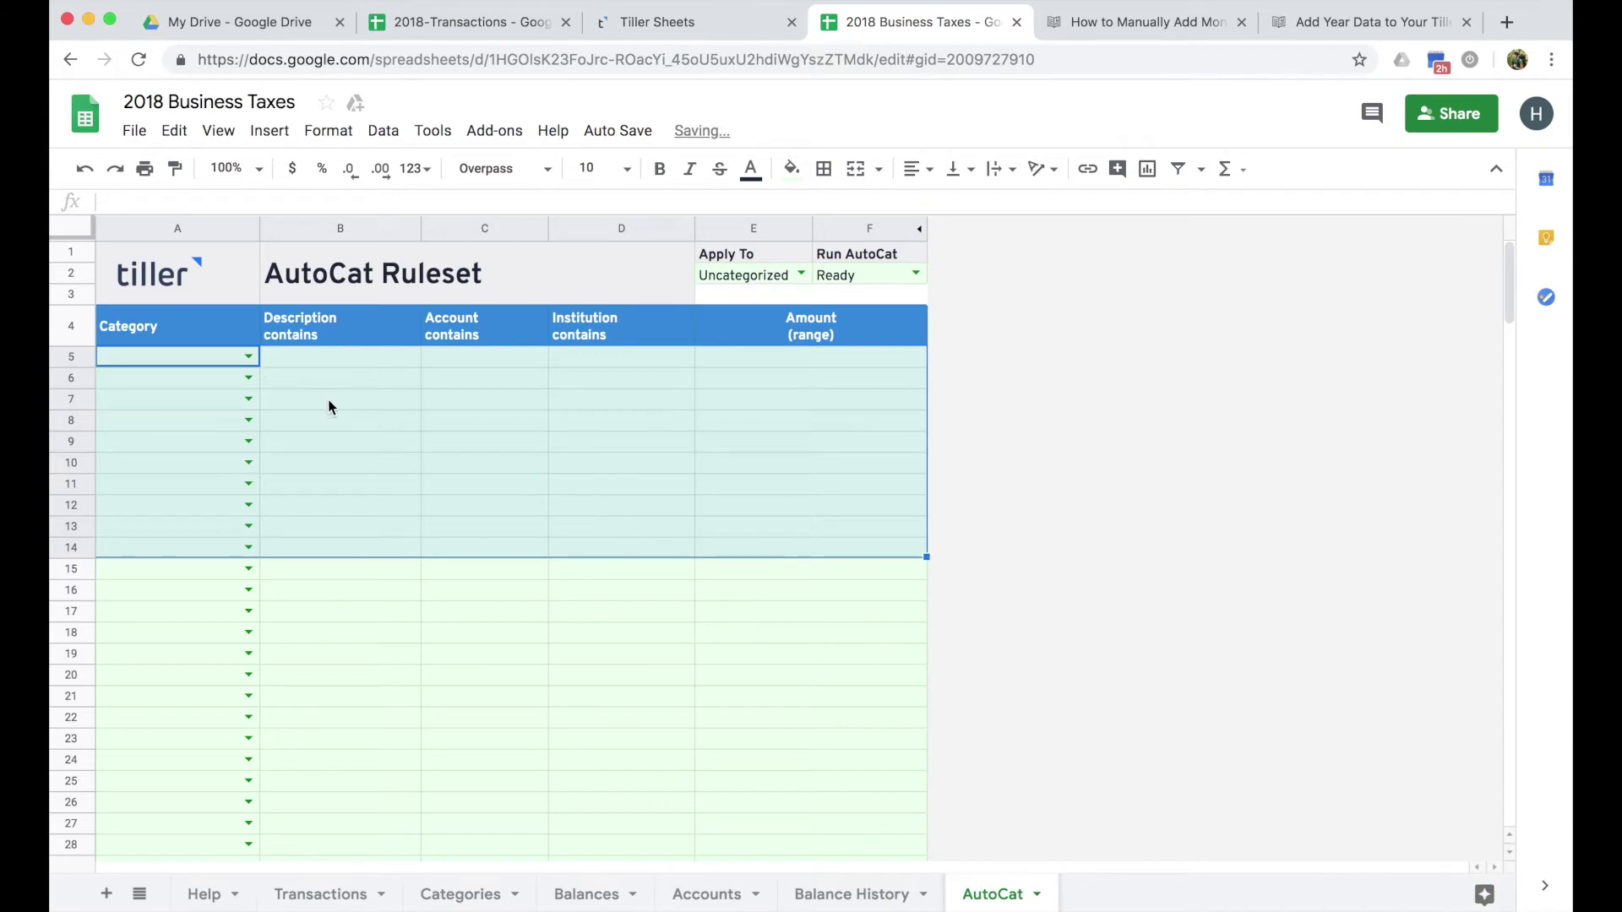
left_click(330, 408)
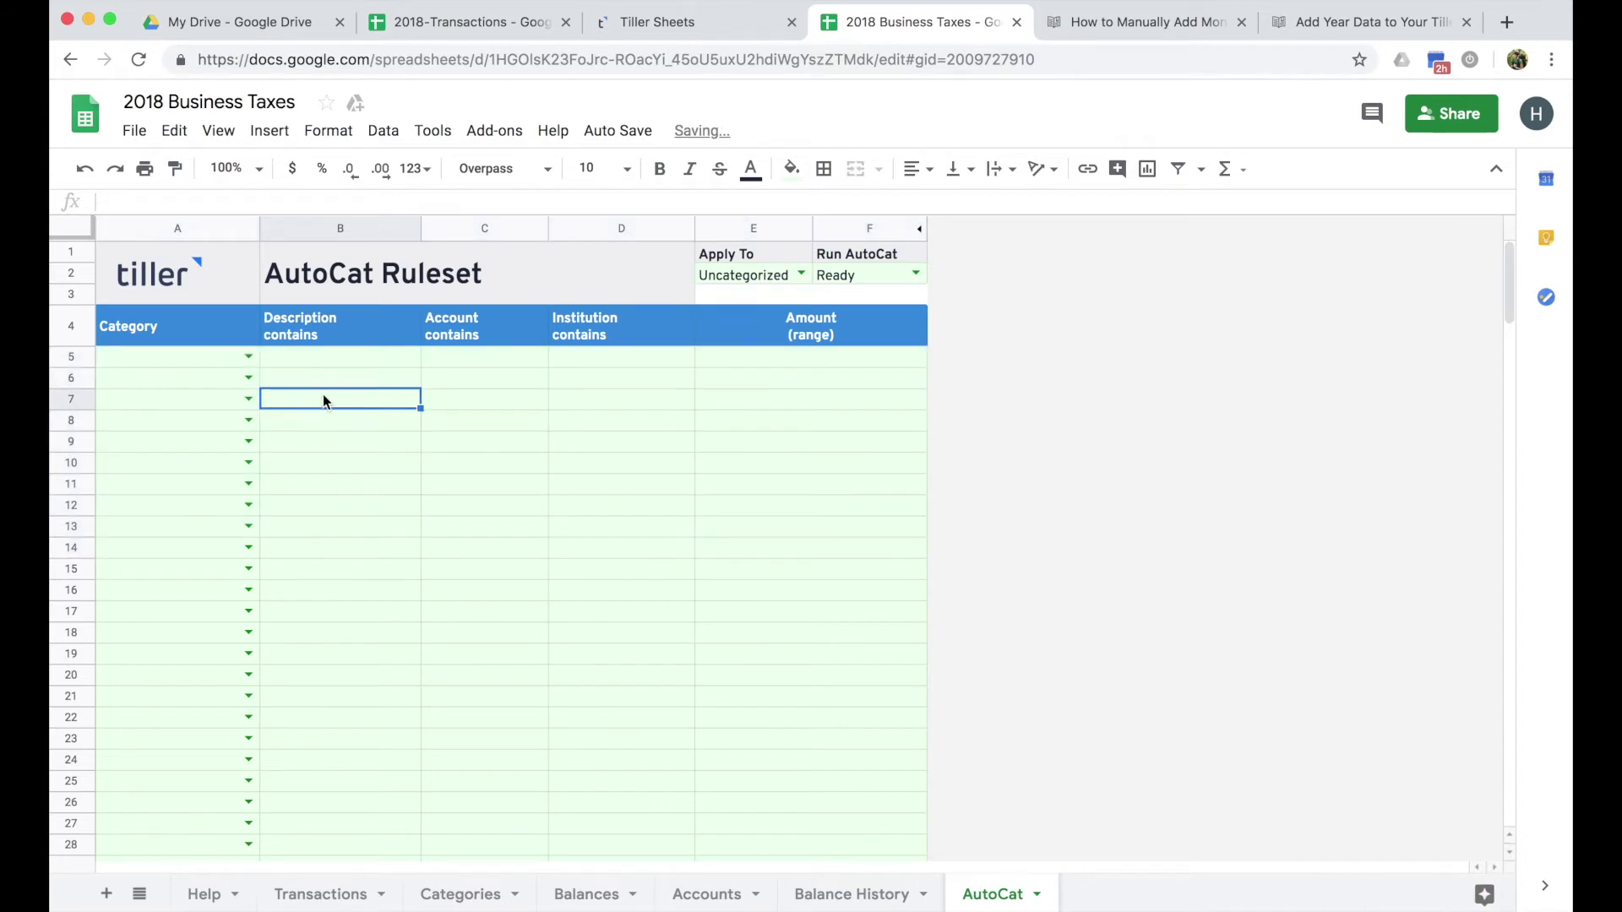
Add a rule sending descriptions containing Cafe to Reimbursable and run AutoCat
left_click(250, 360)
scroll(197, 549, "down", 1)
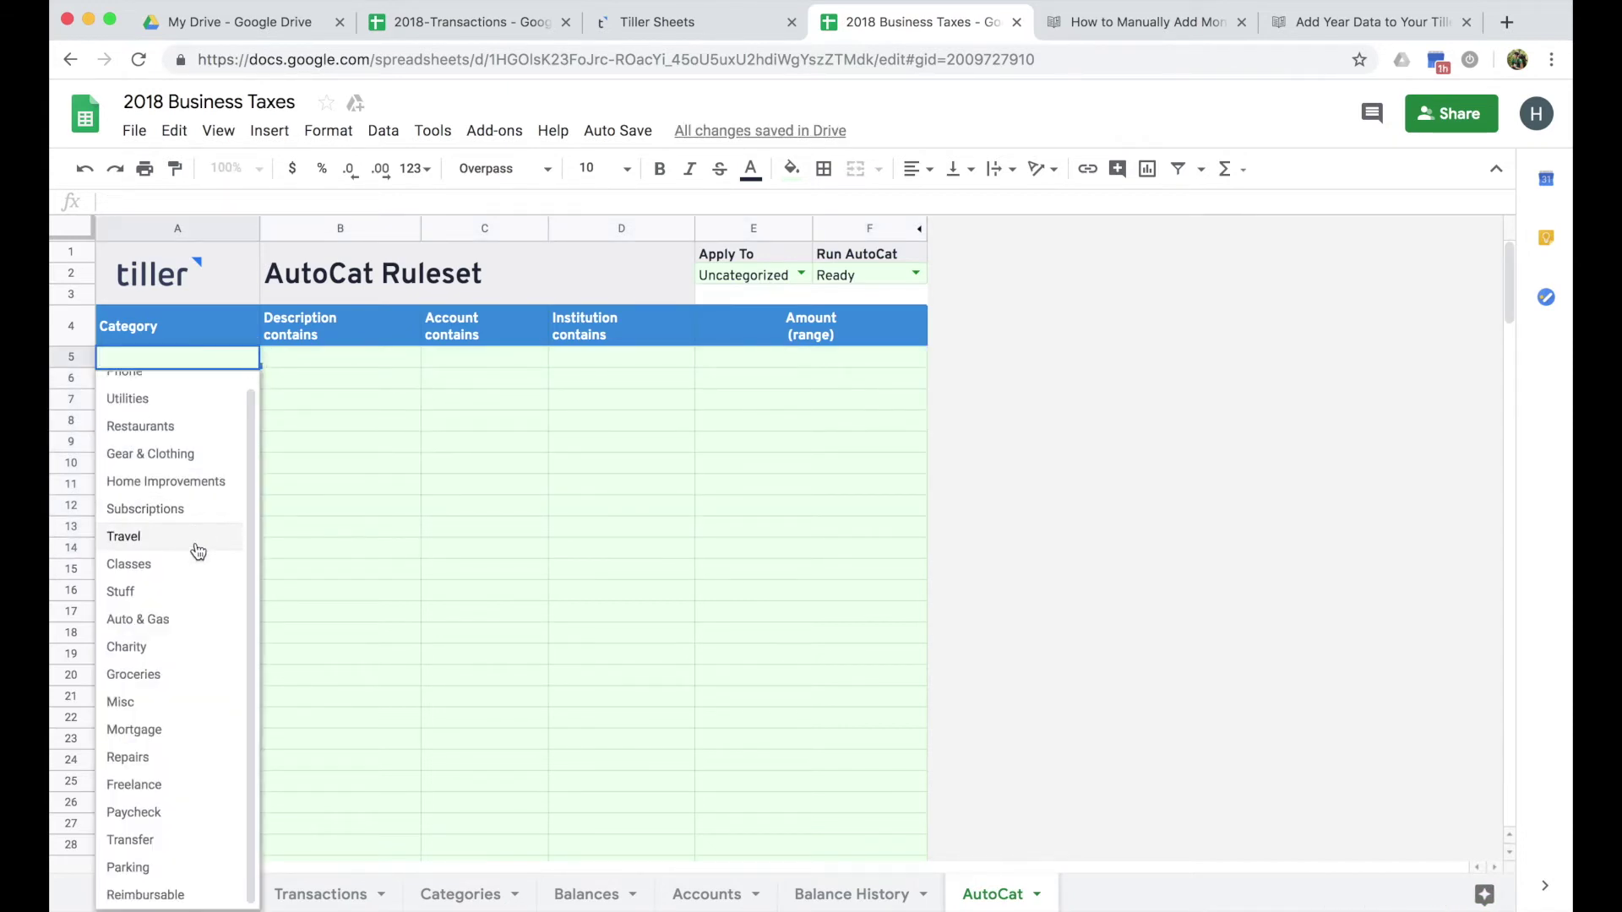
left_click(167, 897)
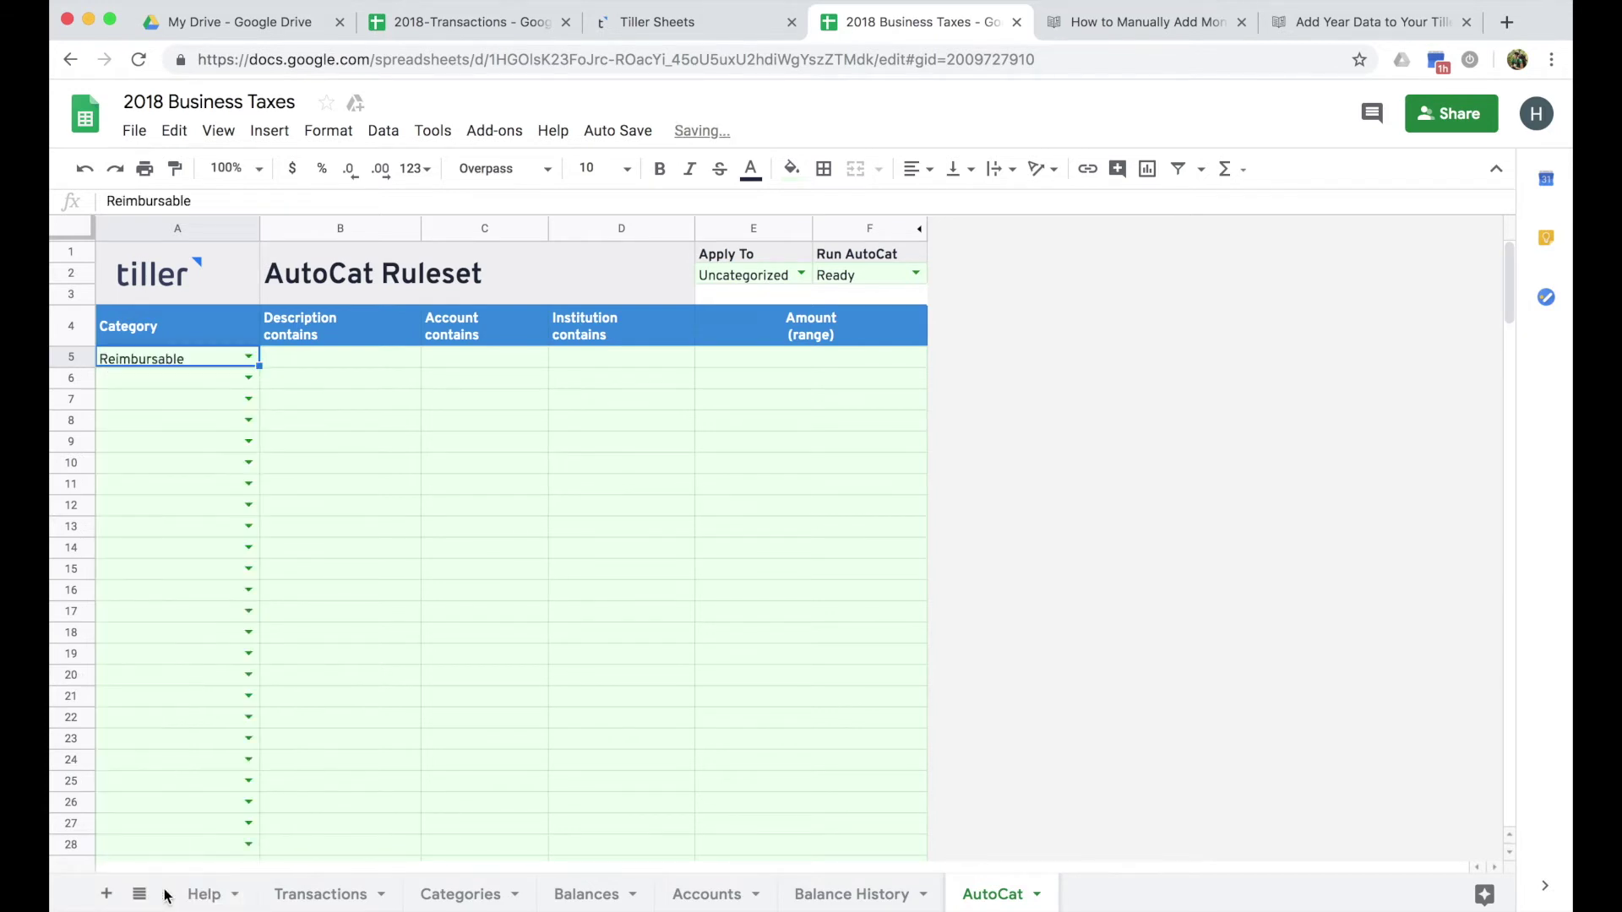
left_click(306, 361)
type("Cafe")
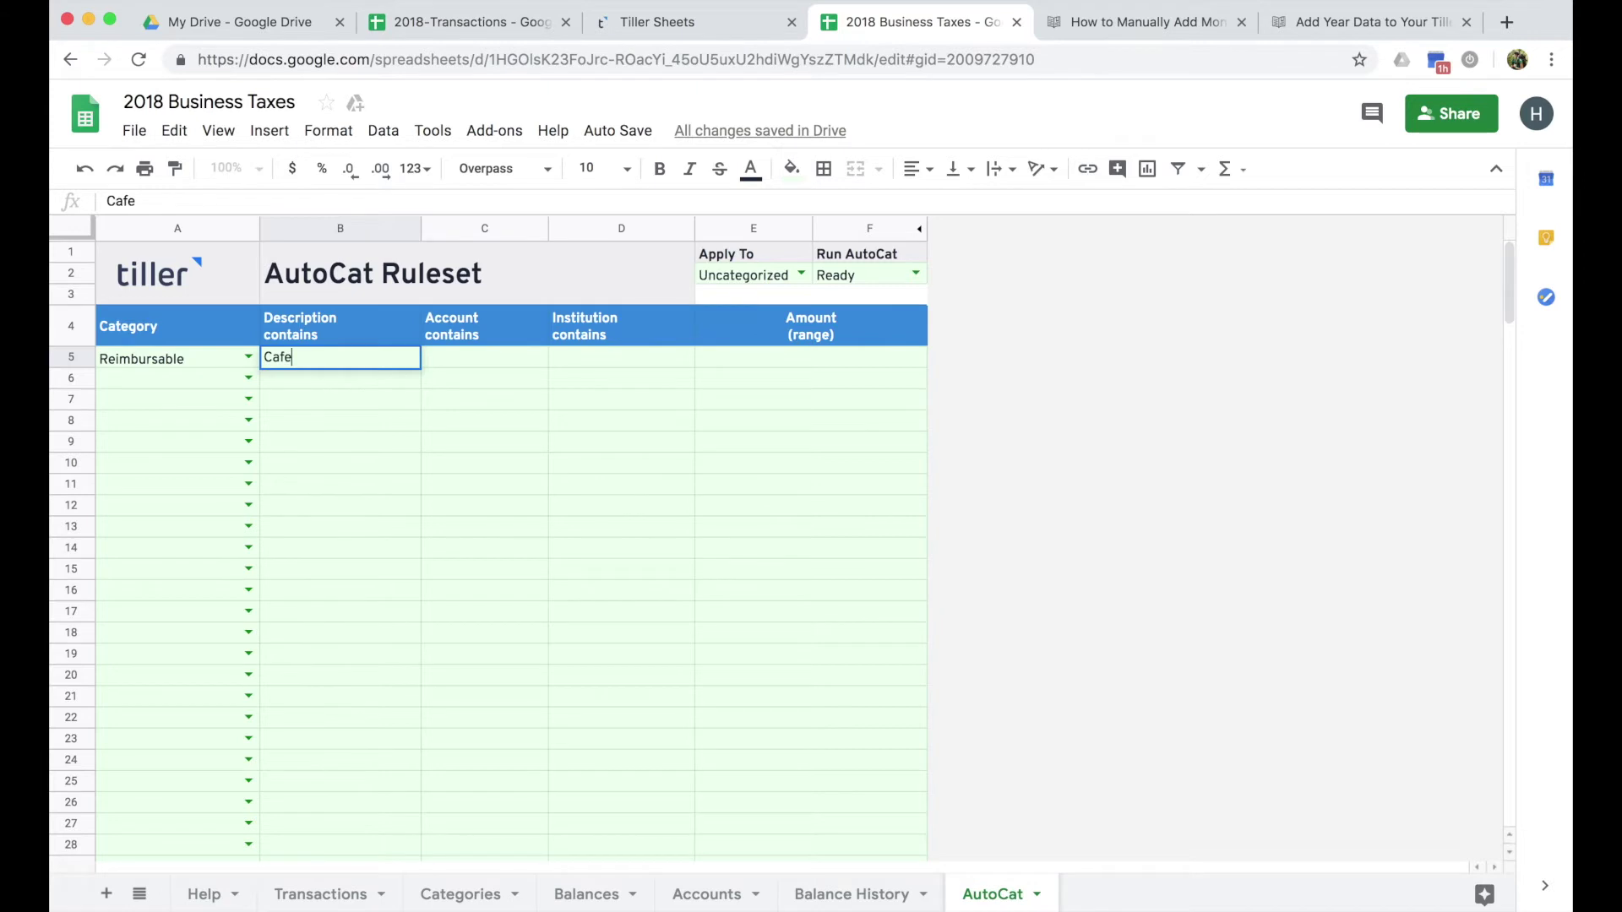
key("Tab")
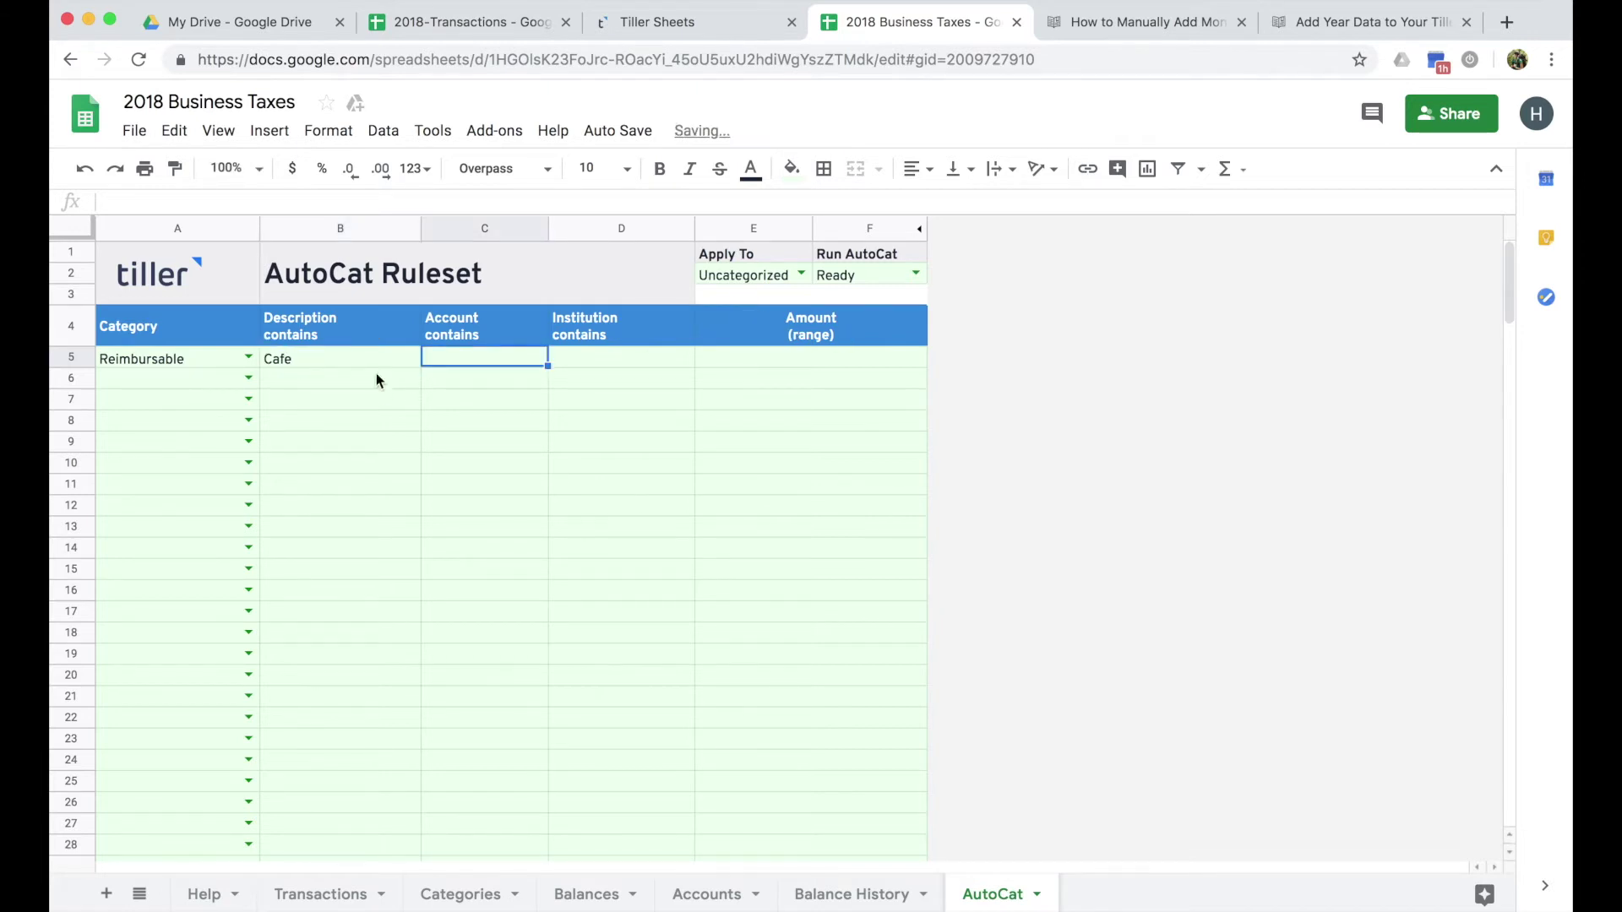
left_click(915, 275)
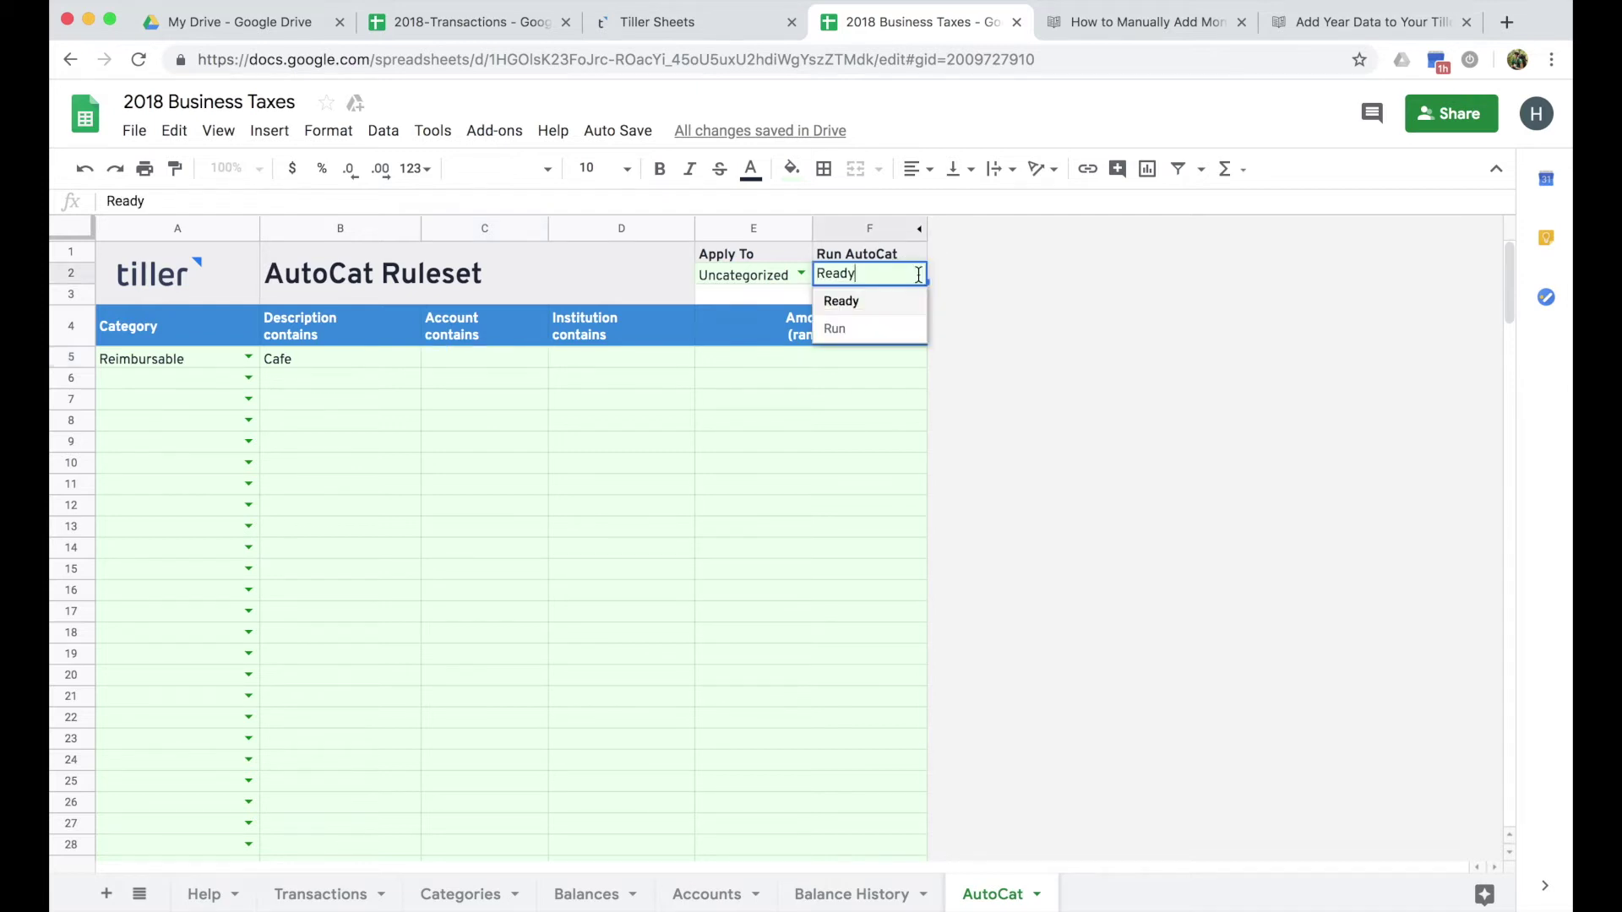
left_click(895, 329)
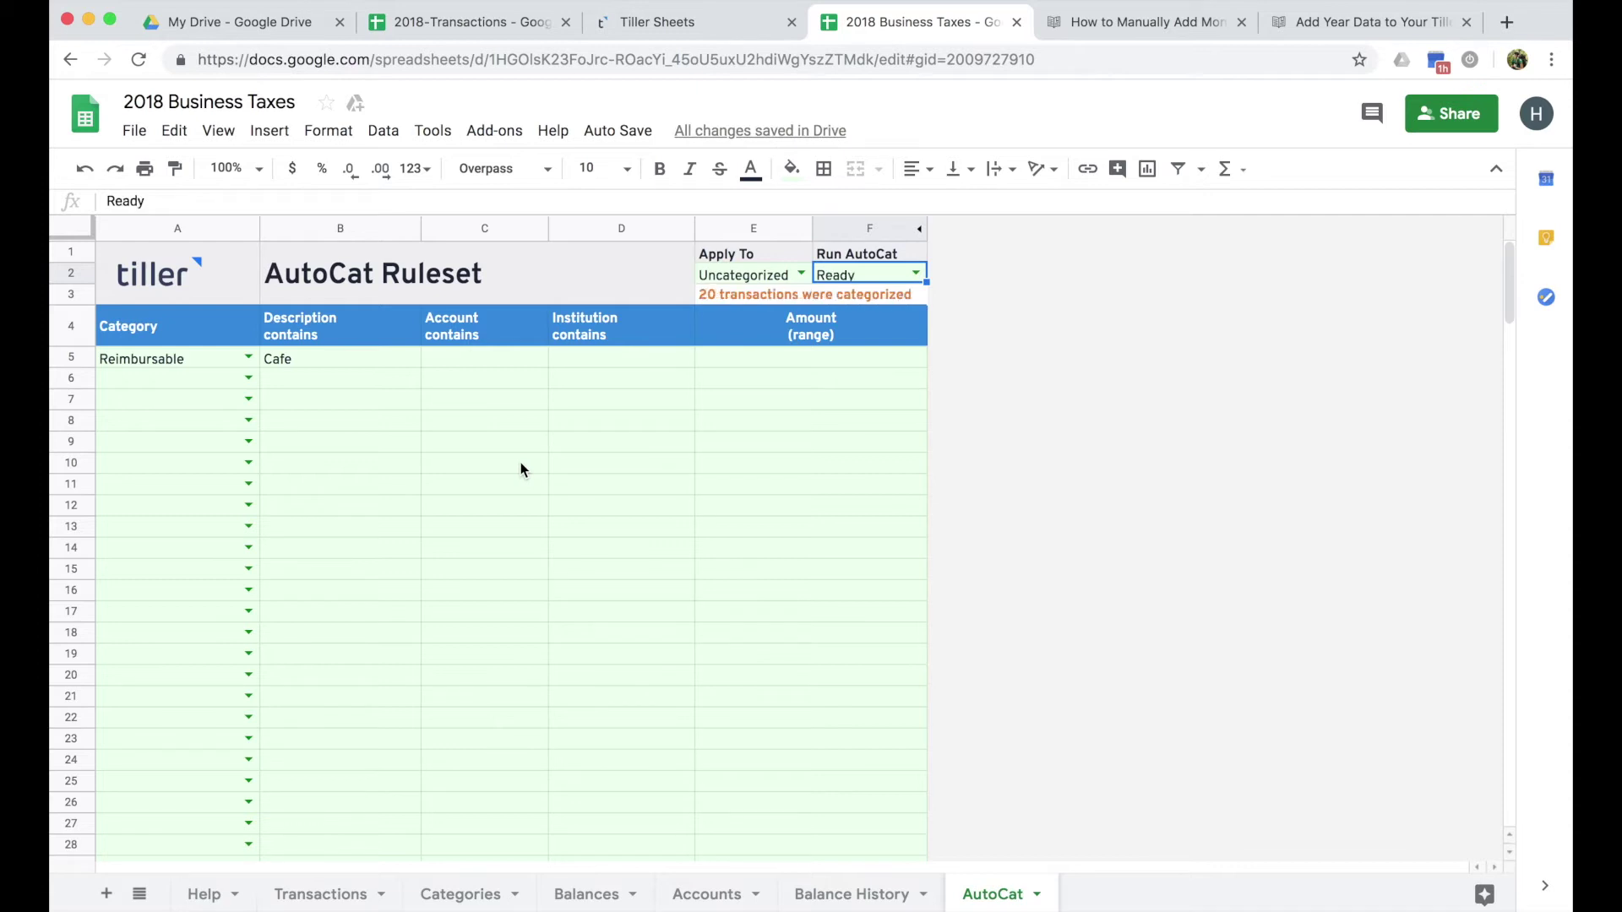
Review the '20 transactions categorized' result and open the category list for the second rule
left_click(710, 292)
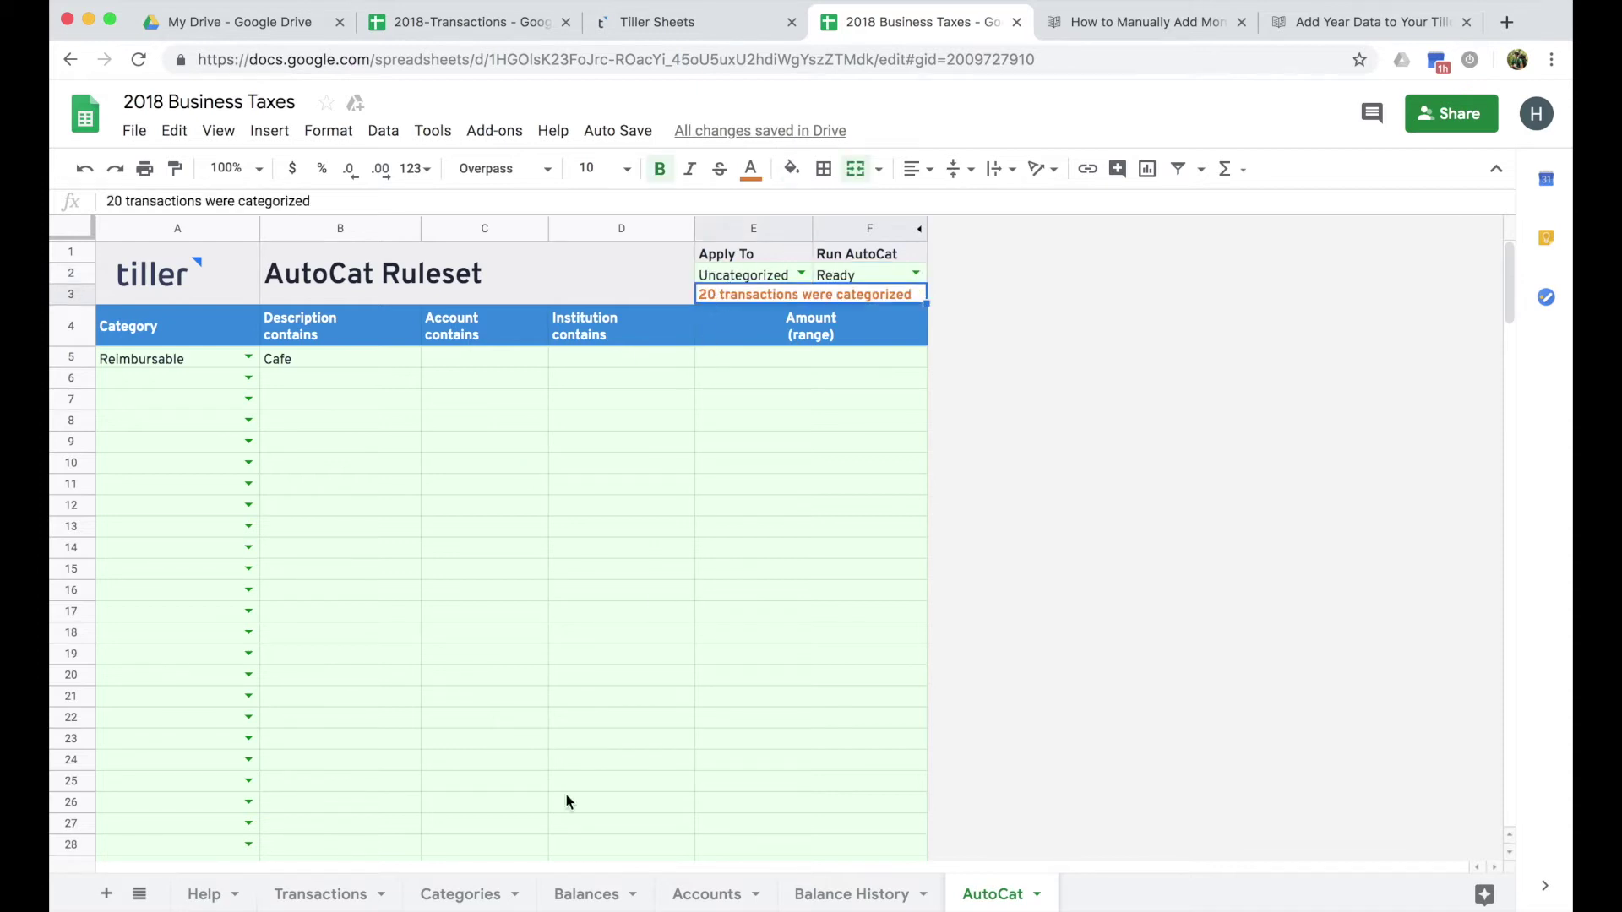
key("Down")
key("Down")
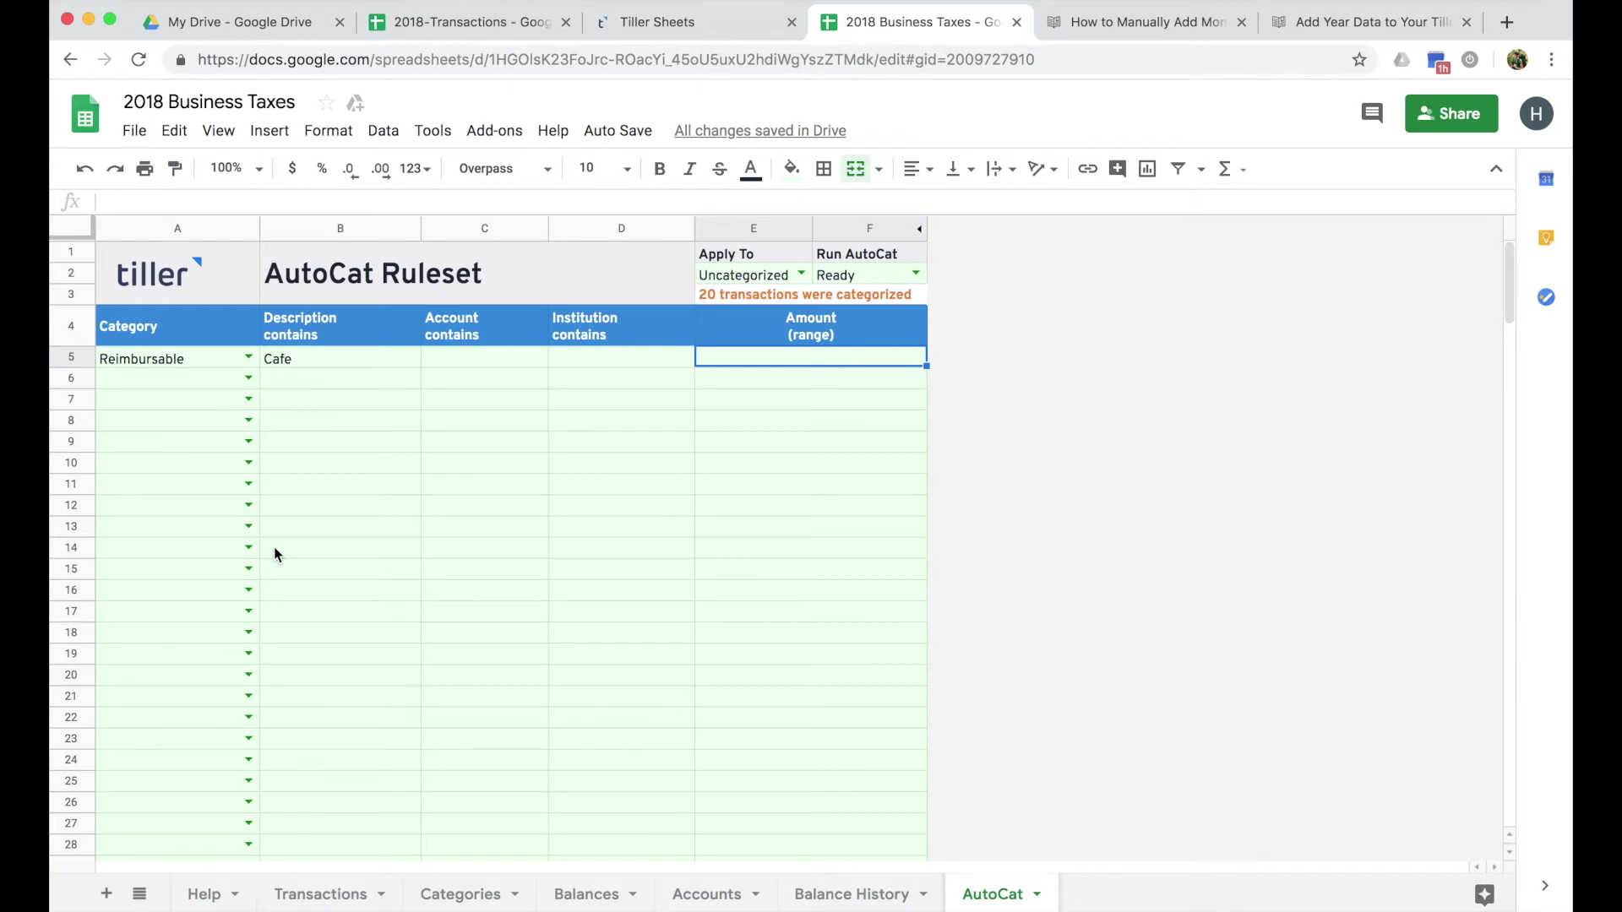
left_click(248, 378)
scroll(163, 710, "down", 3)
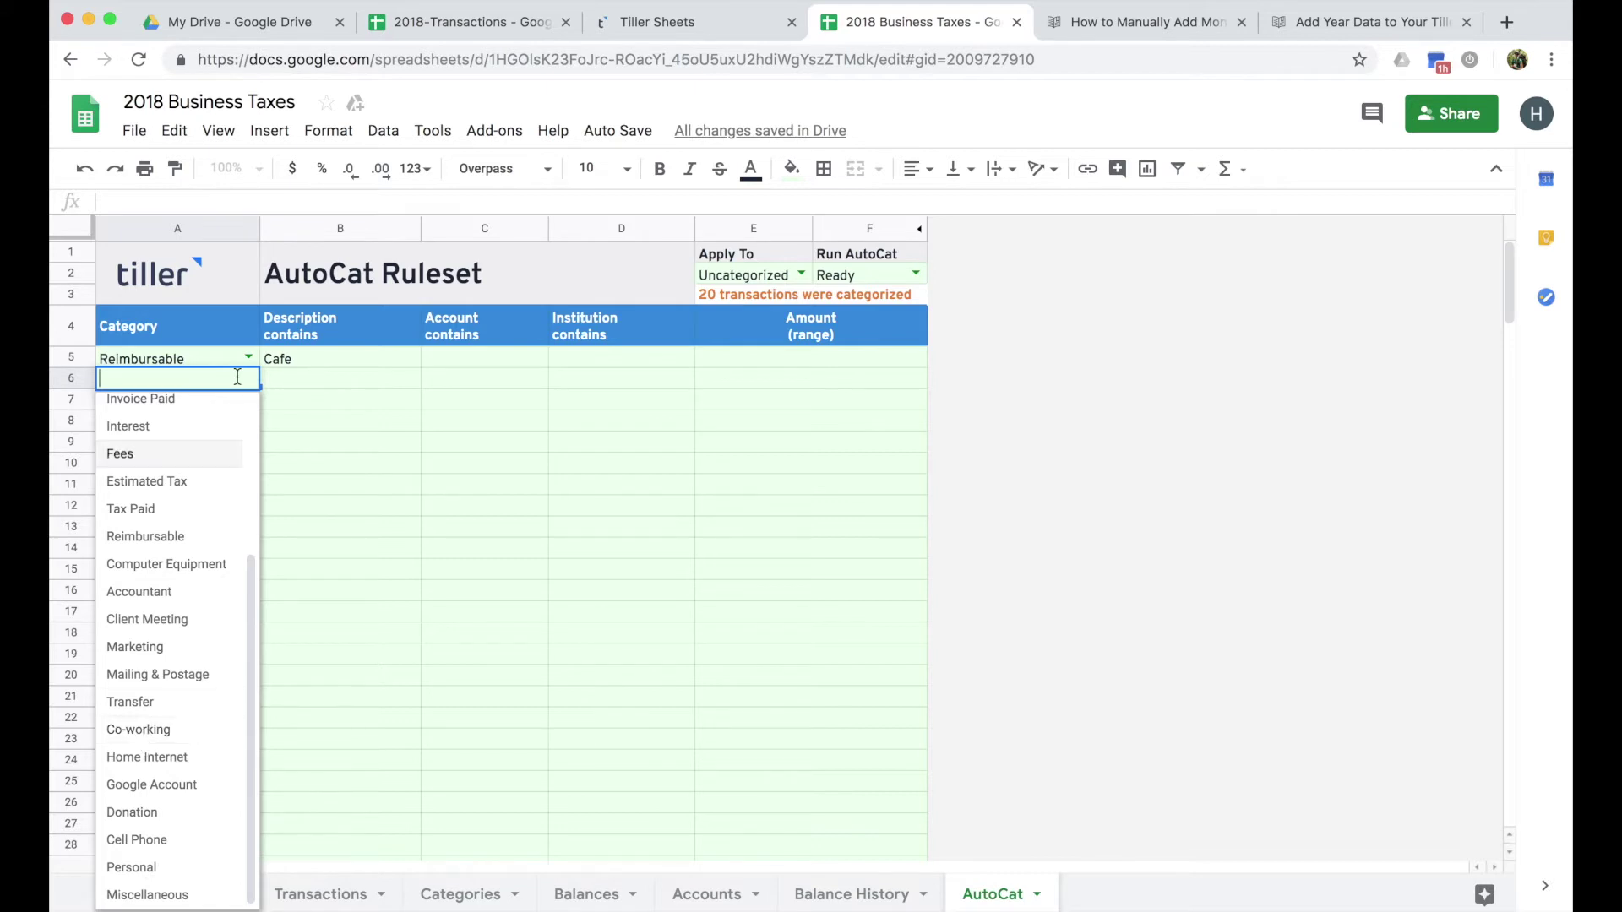
Review the Cafe and Business 1 Service rules and open the Run AutoCat choices
left_click(337, 365)
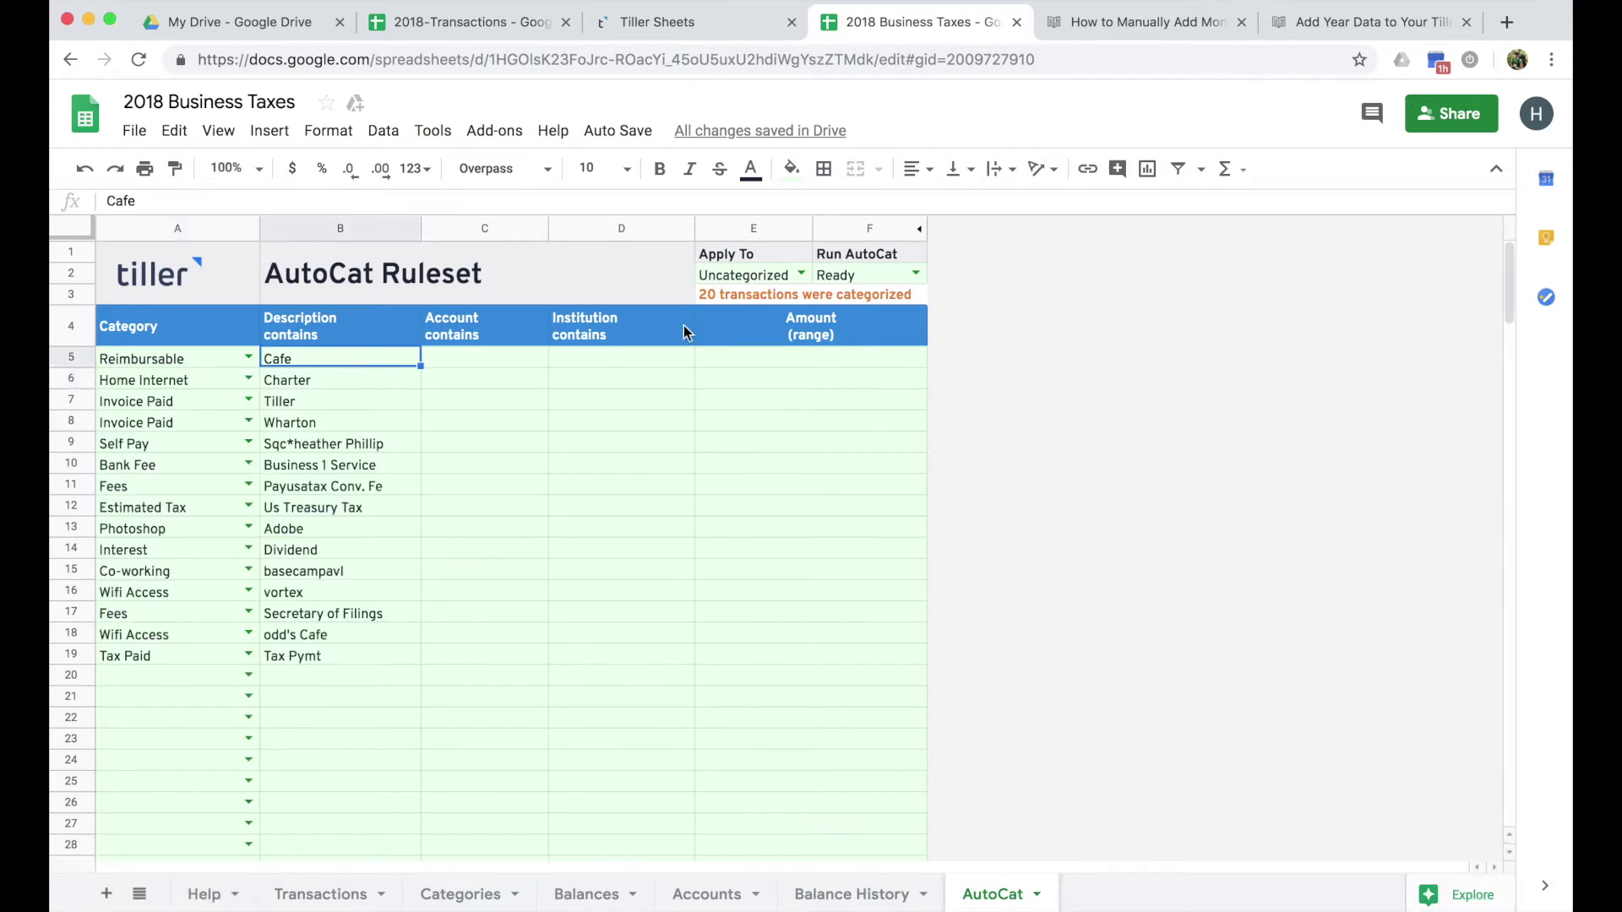
left_click(915, 274)
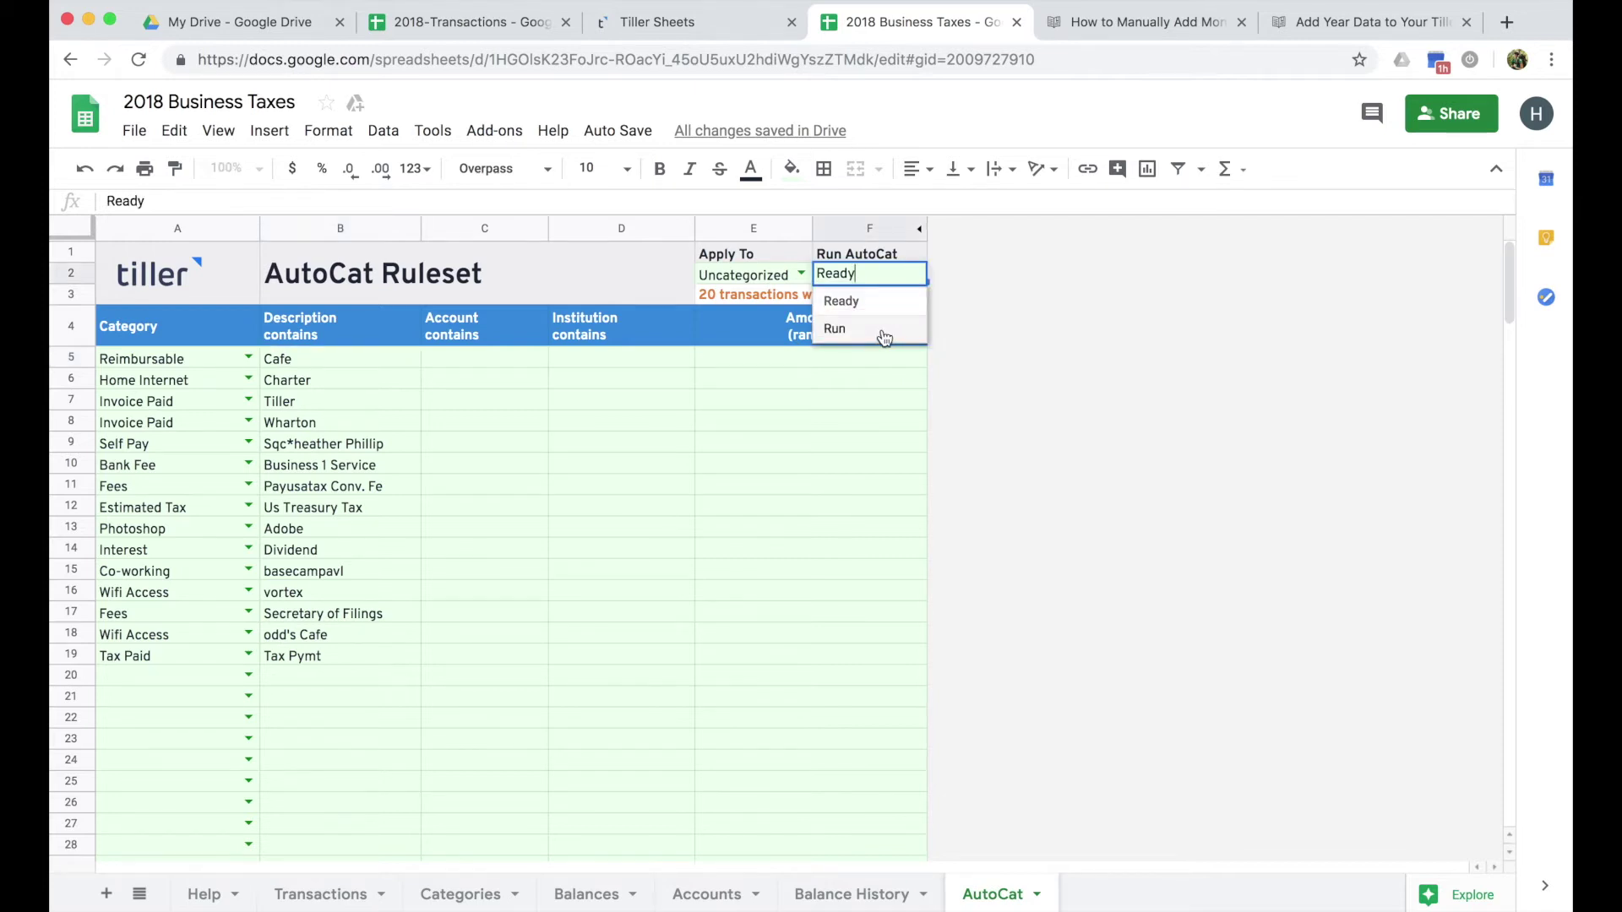
left_click(393, 458)
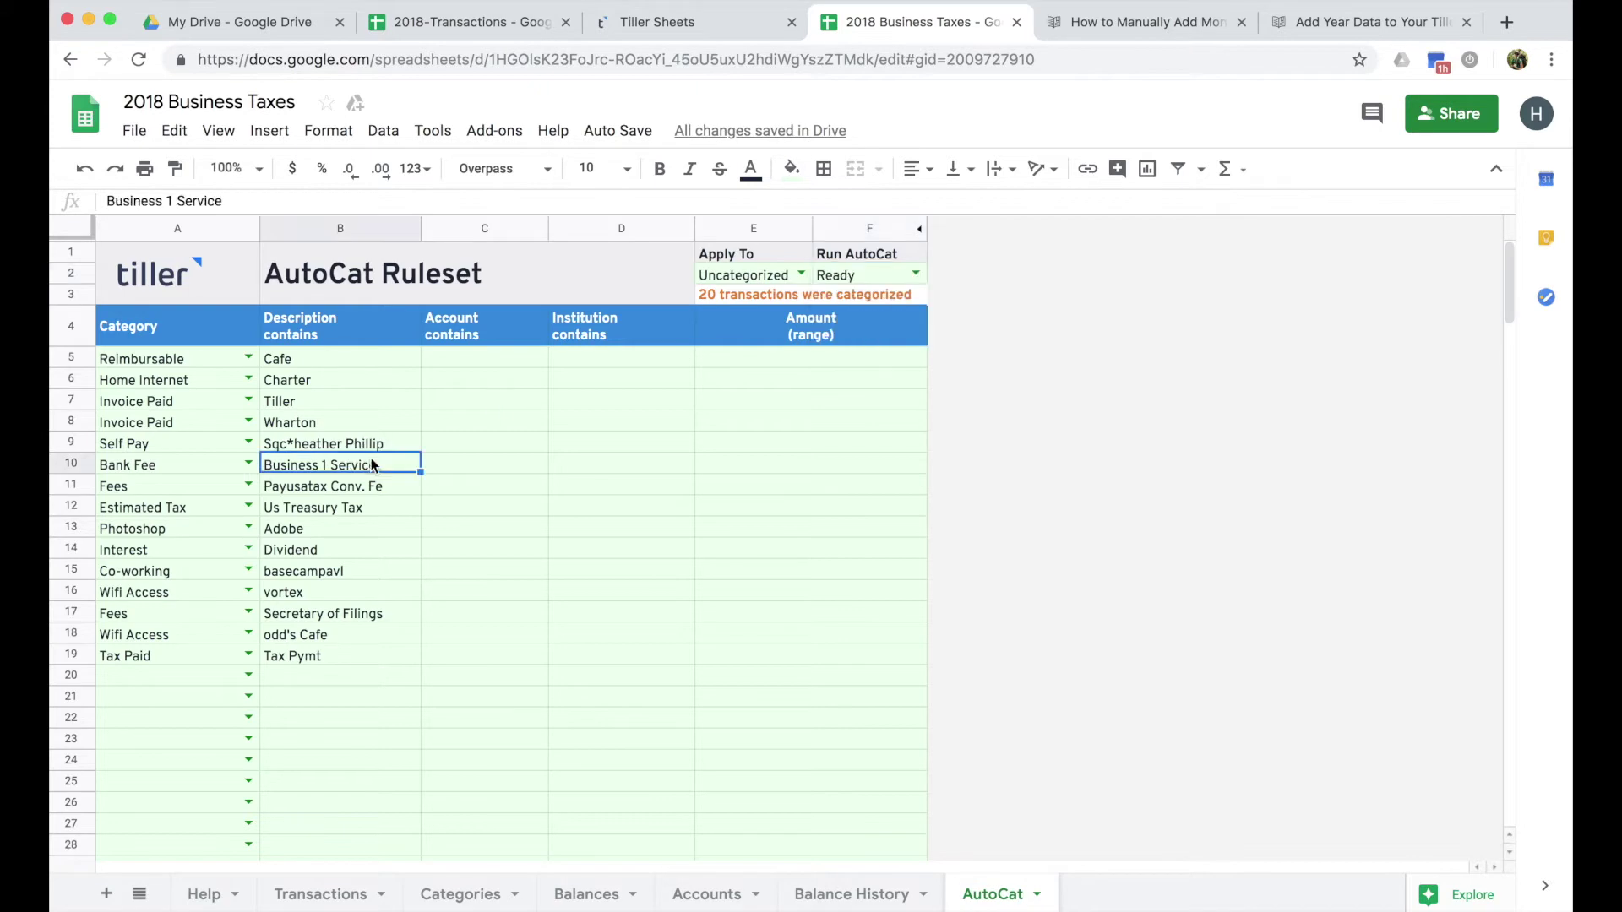
Add a filter to the Transactions sheet and sort it by Description A→Z
left_click(320, 893)
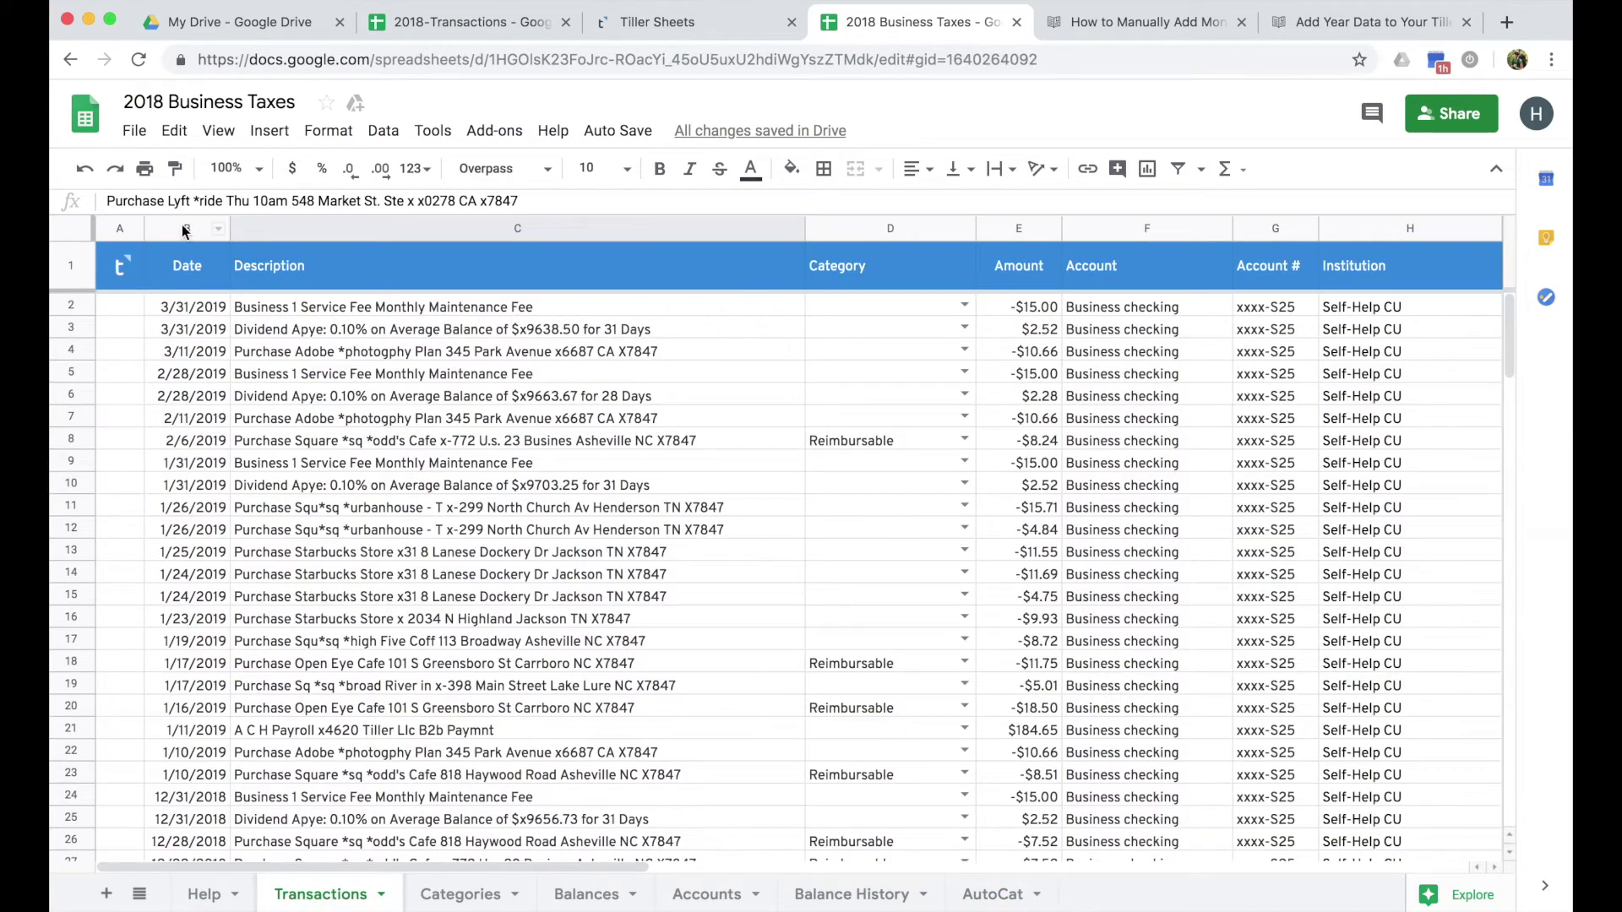
left_click(73, 225)
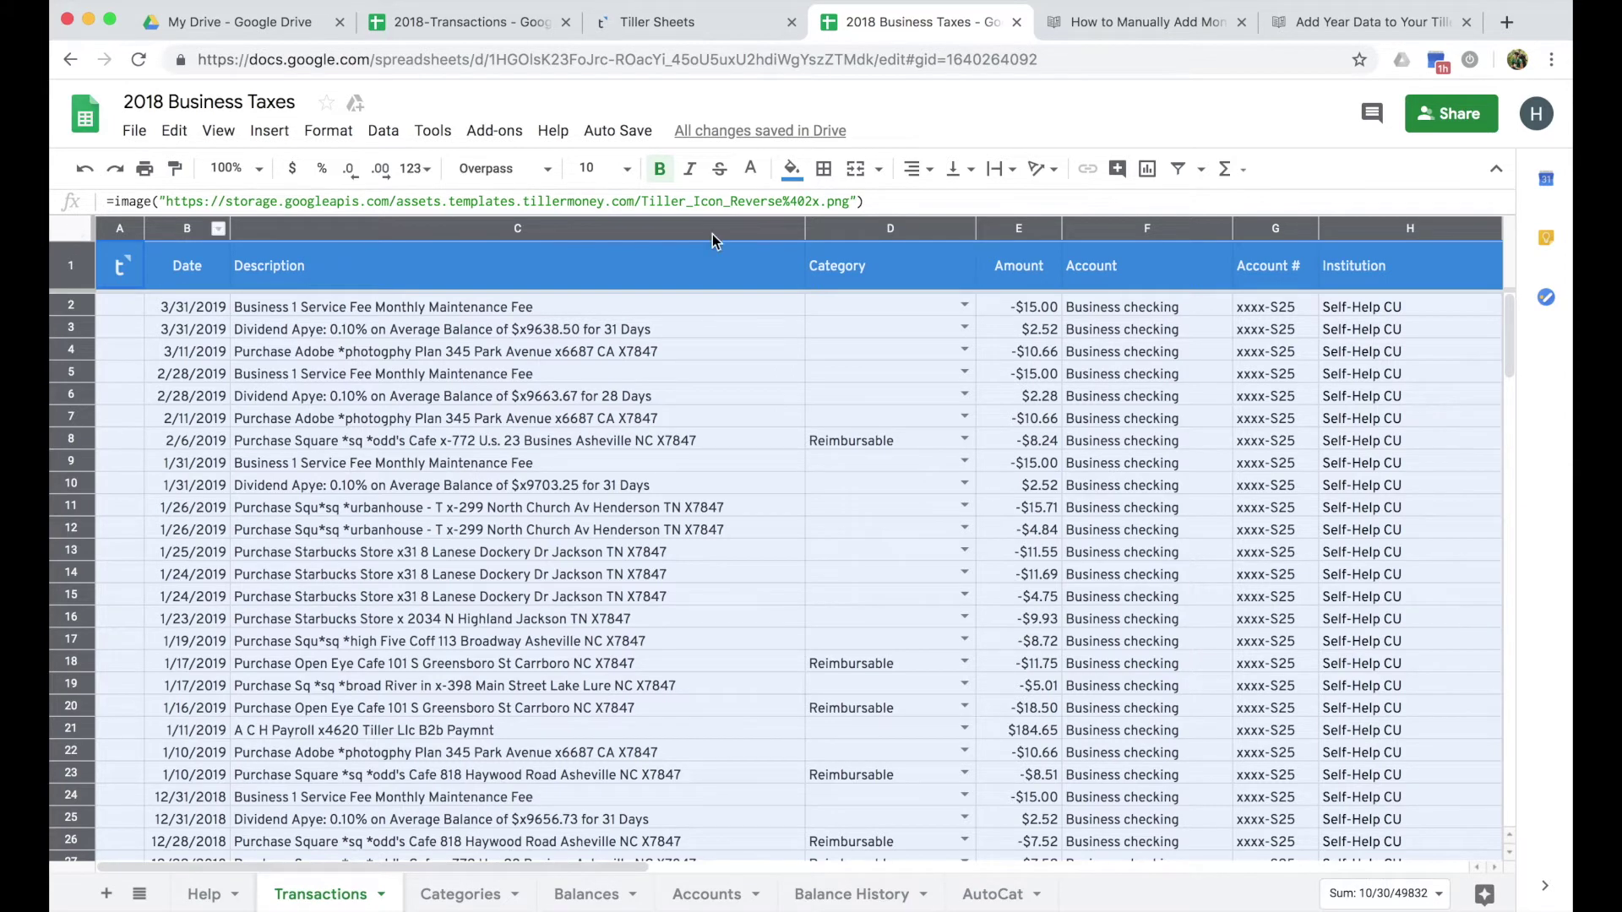
left_click(1179, 171)
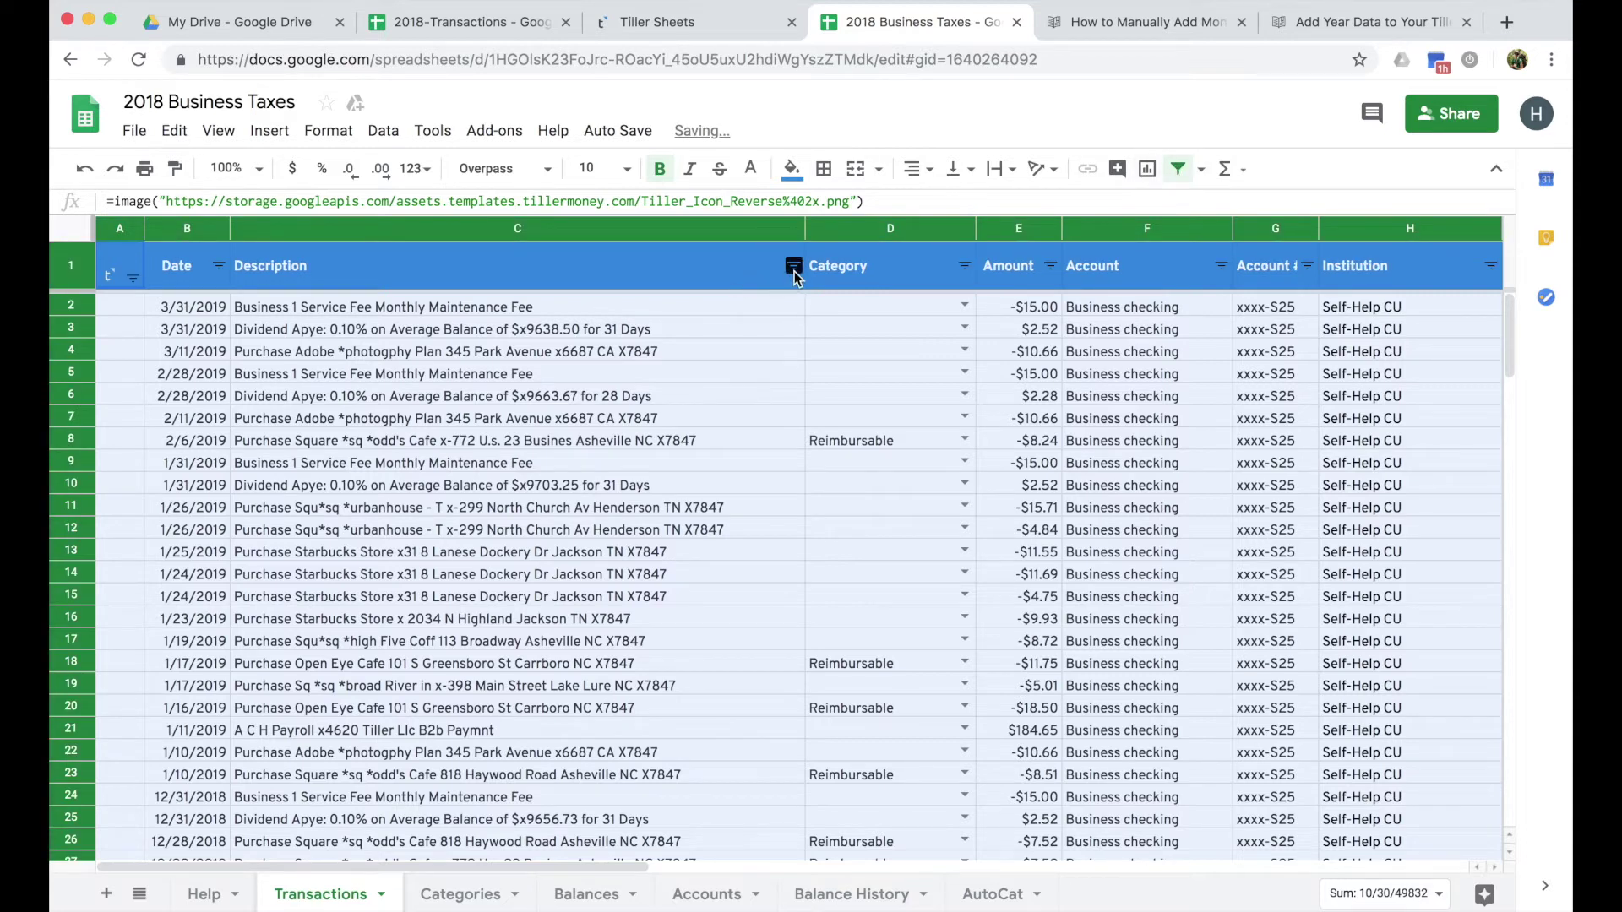
left_click(794, 269)
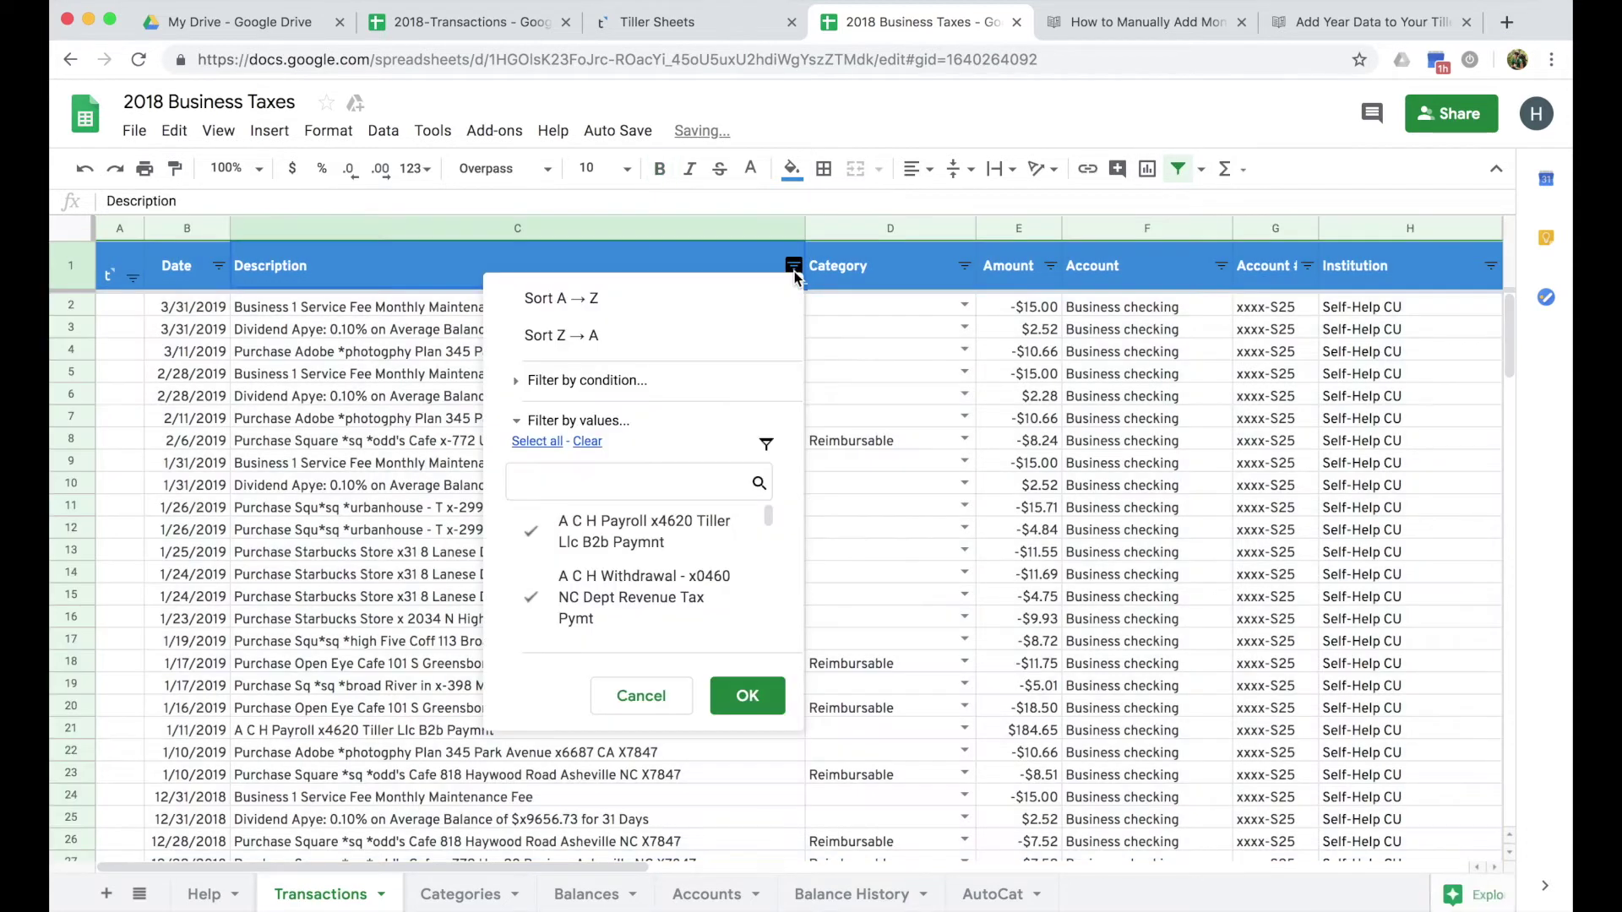
left_click(676, 311)
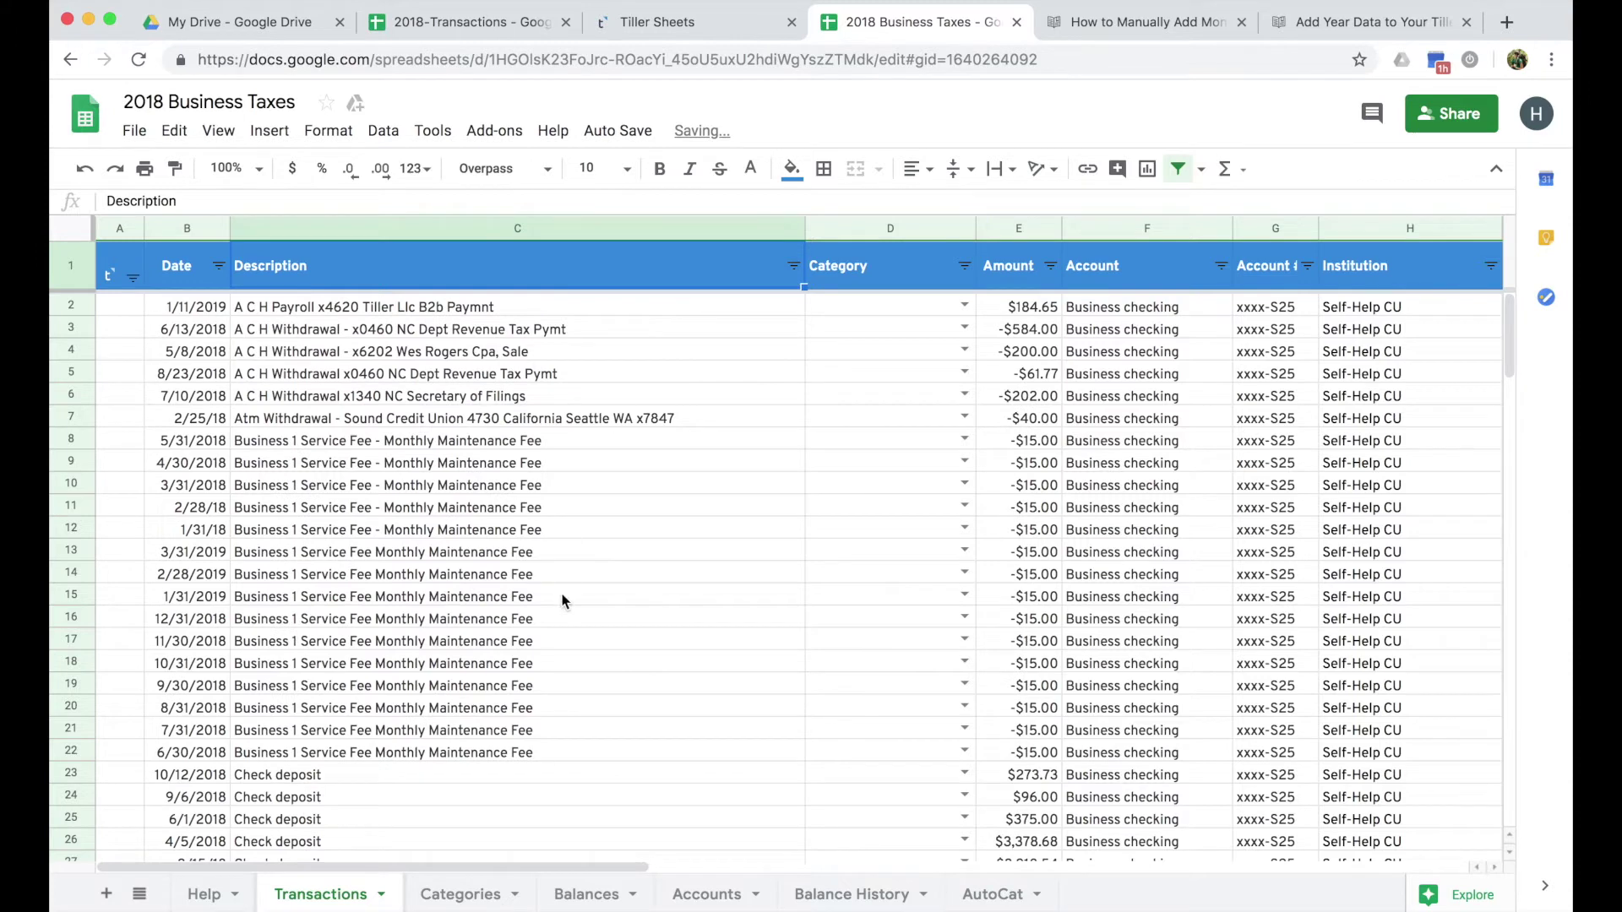
left_click_drag(362, 440, 383, 755)
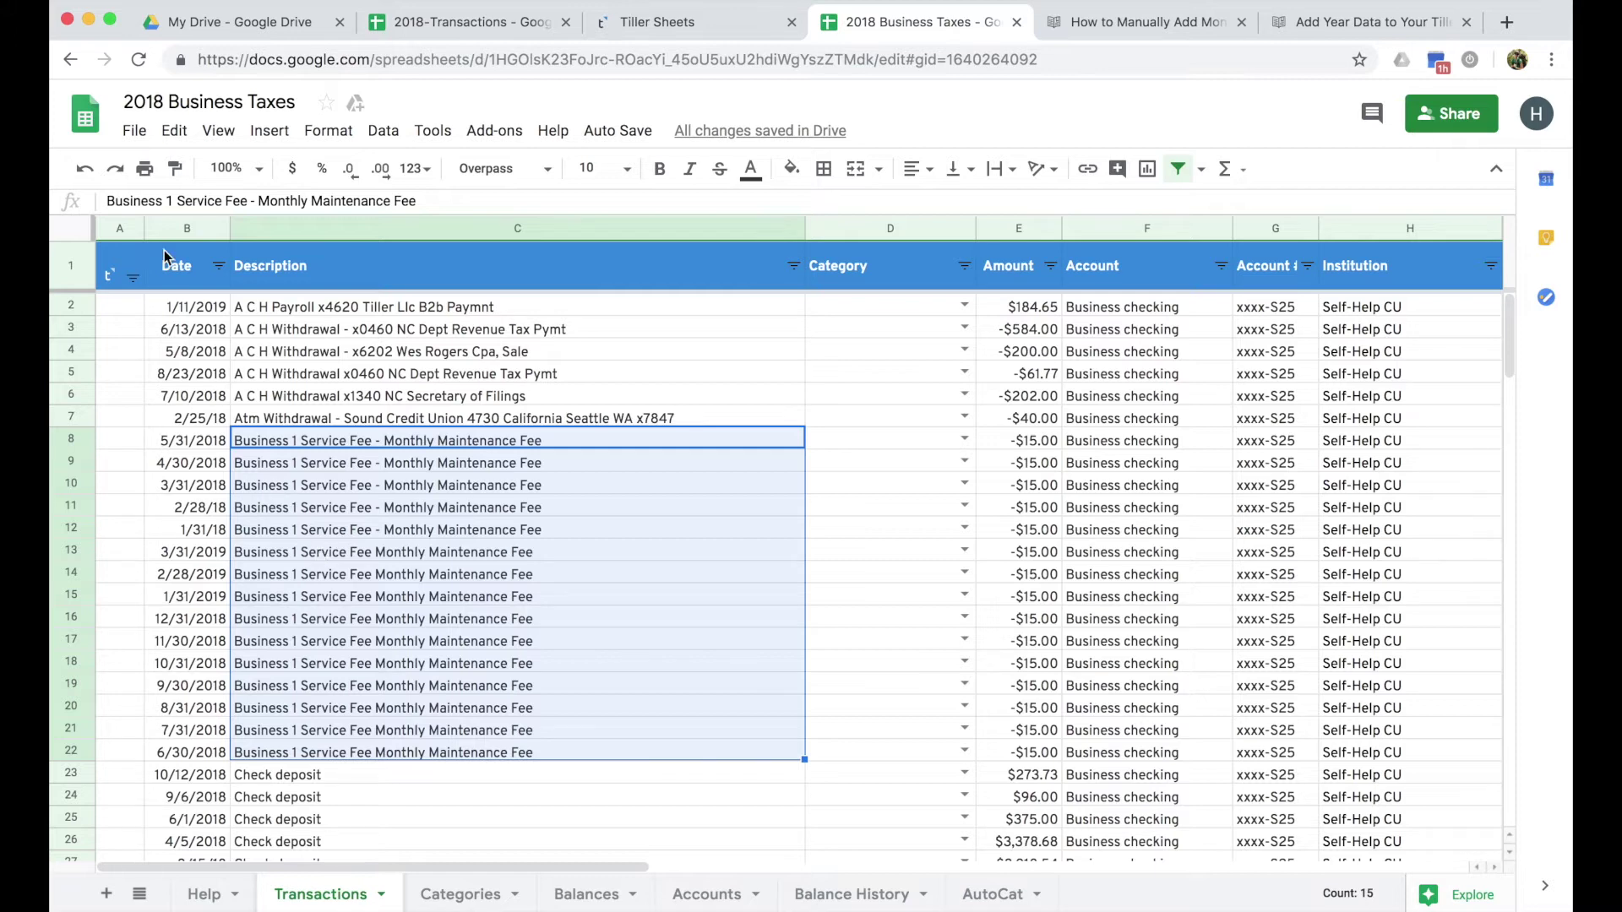
Sort Transactions by Date, newest first, and go back to the AutoCat sheet
left_click(219, 266)
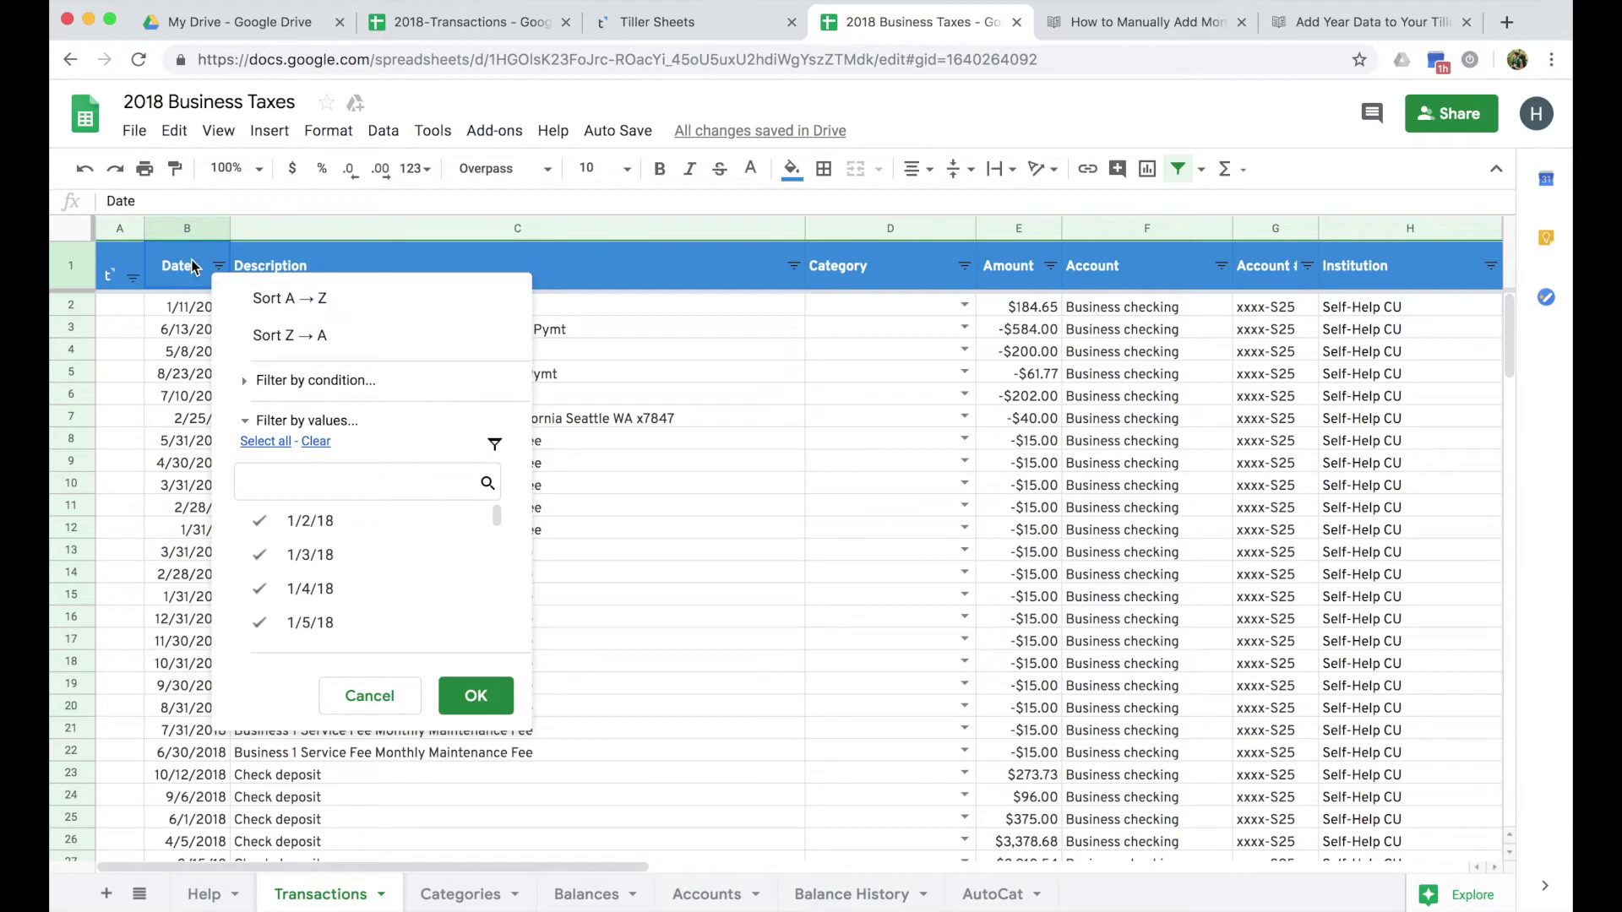
left_click(311, 338)
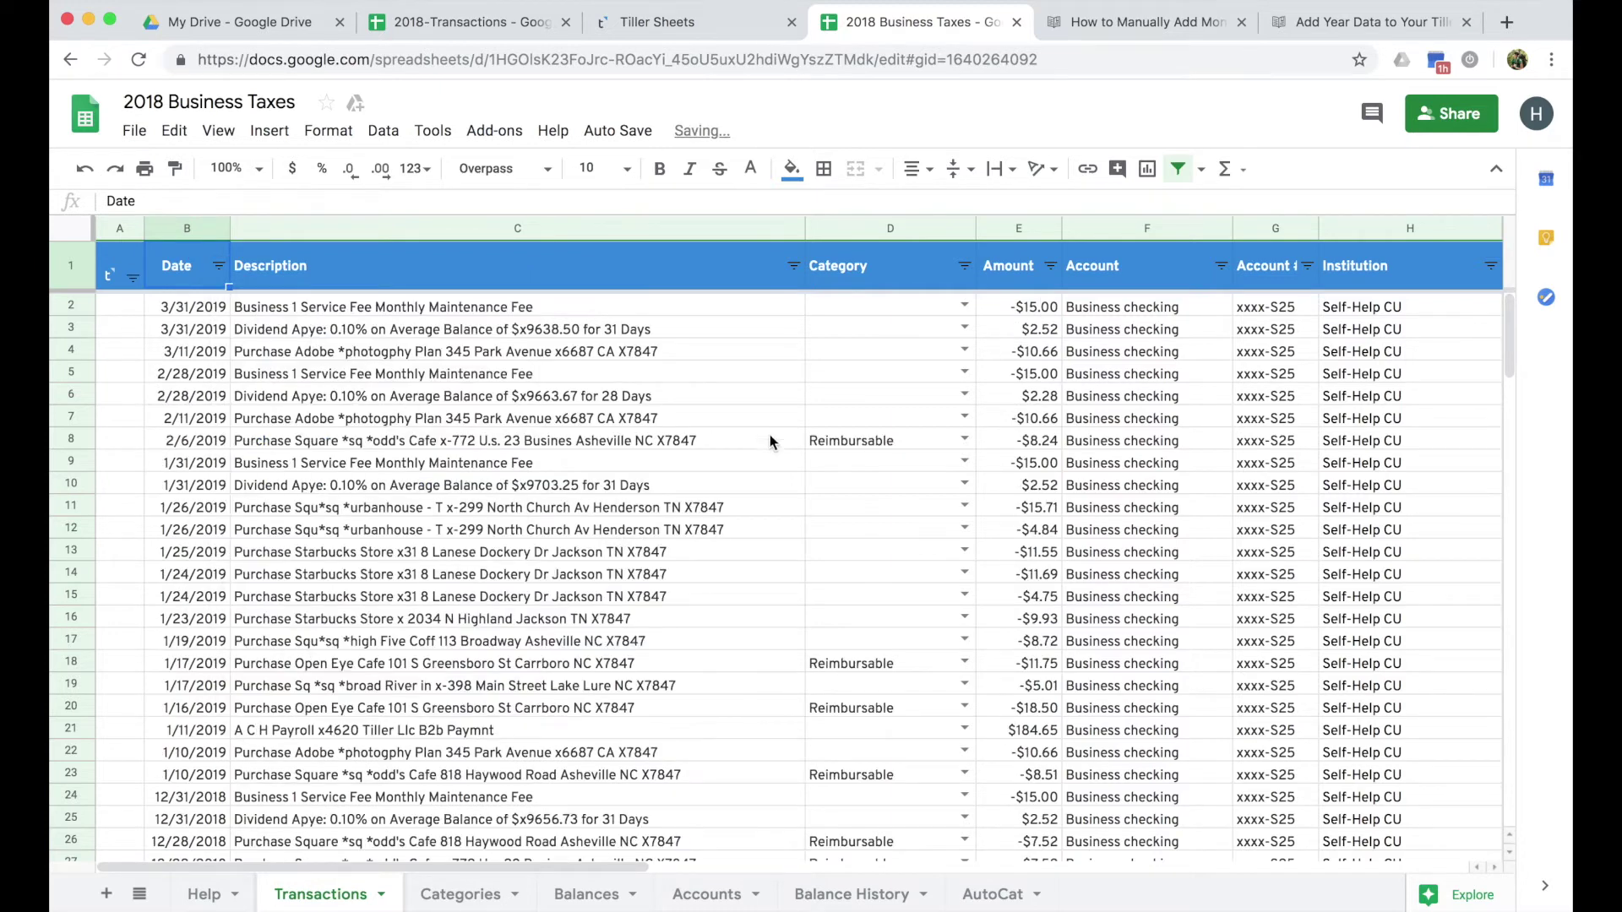
left_click(997, 894)
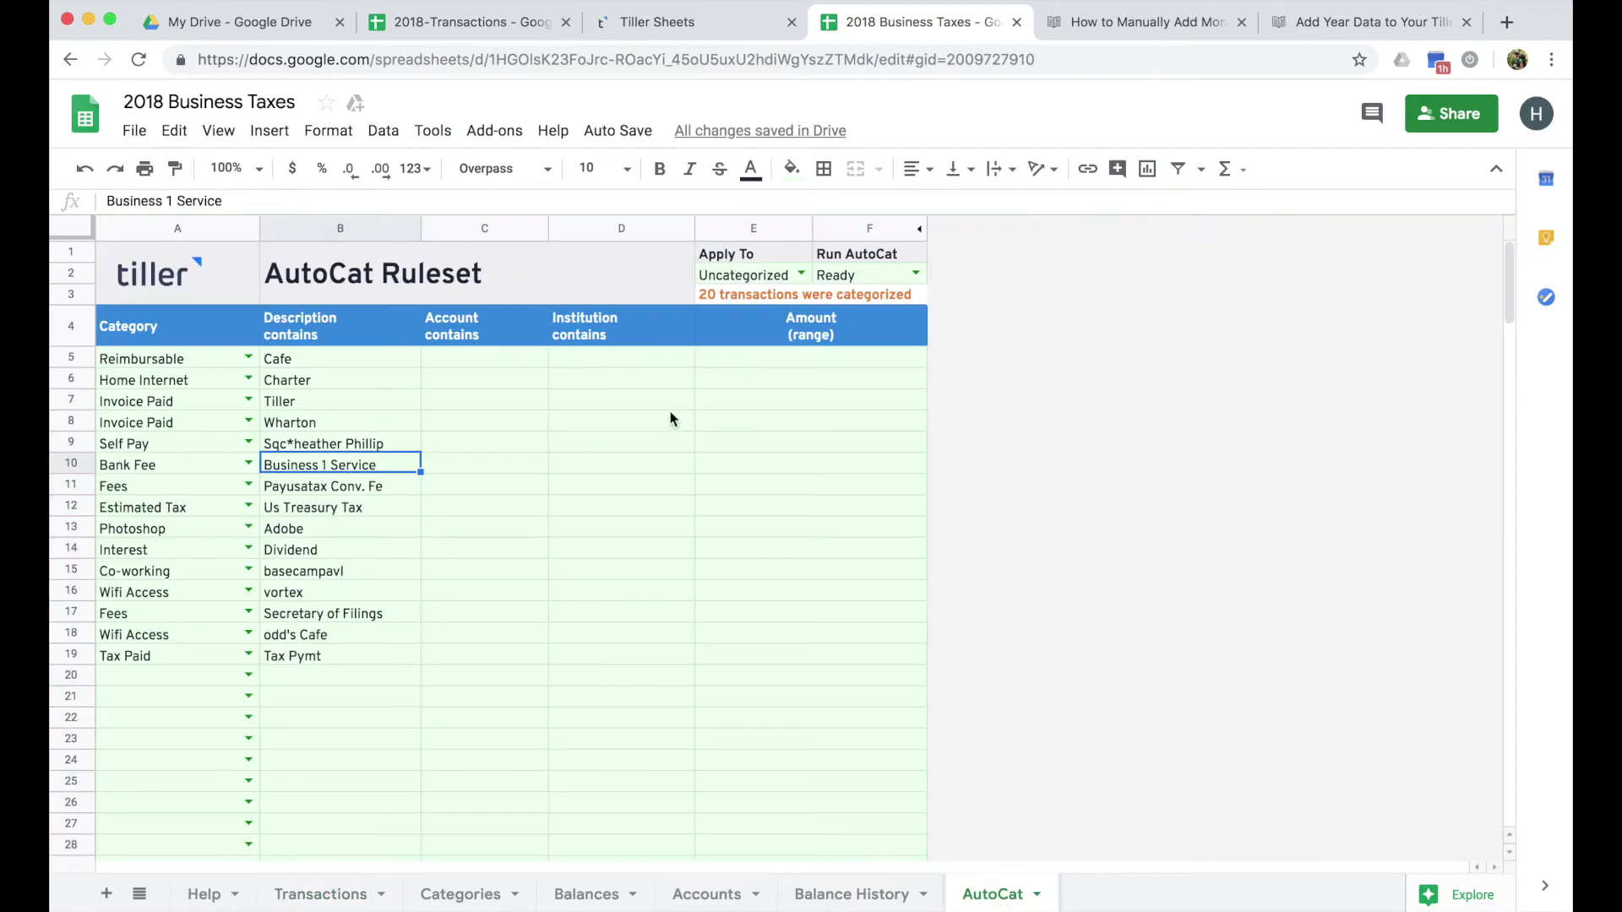
Run AutoCat, categorizing 83 transactions, and review the results on Transactions
left_click(909, 273)
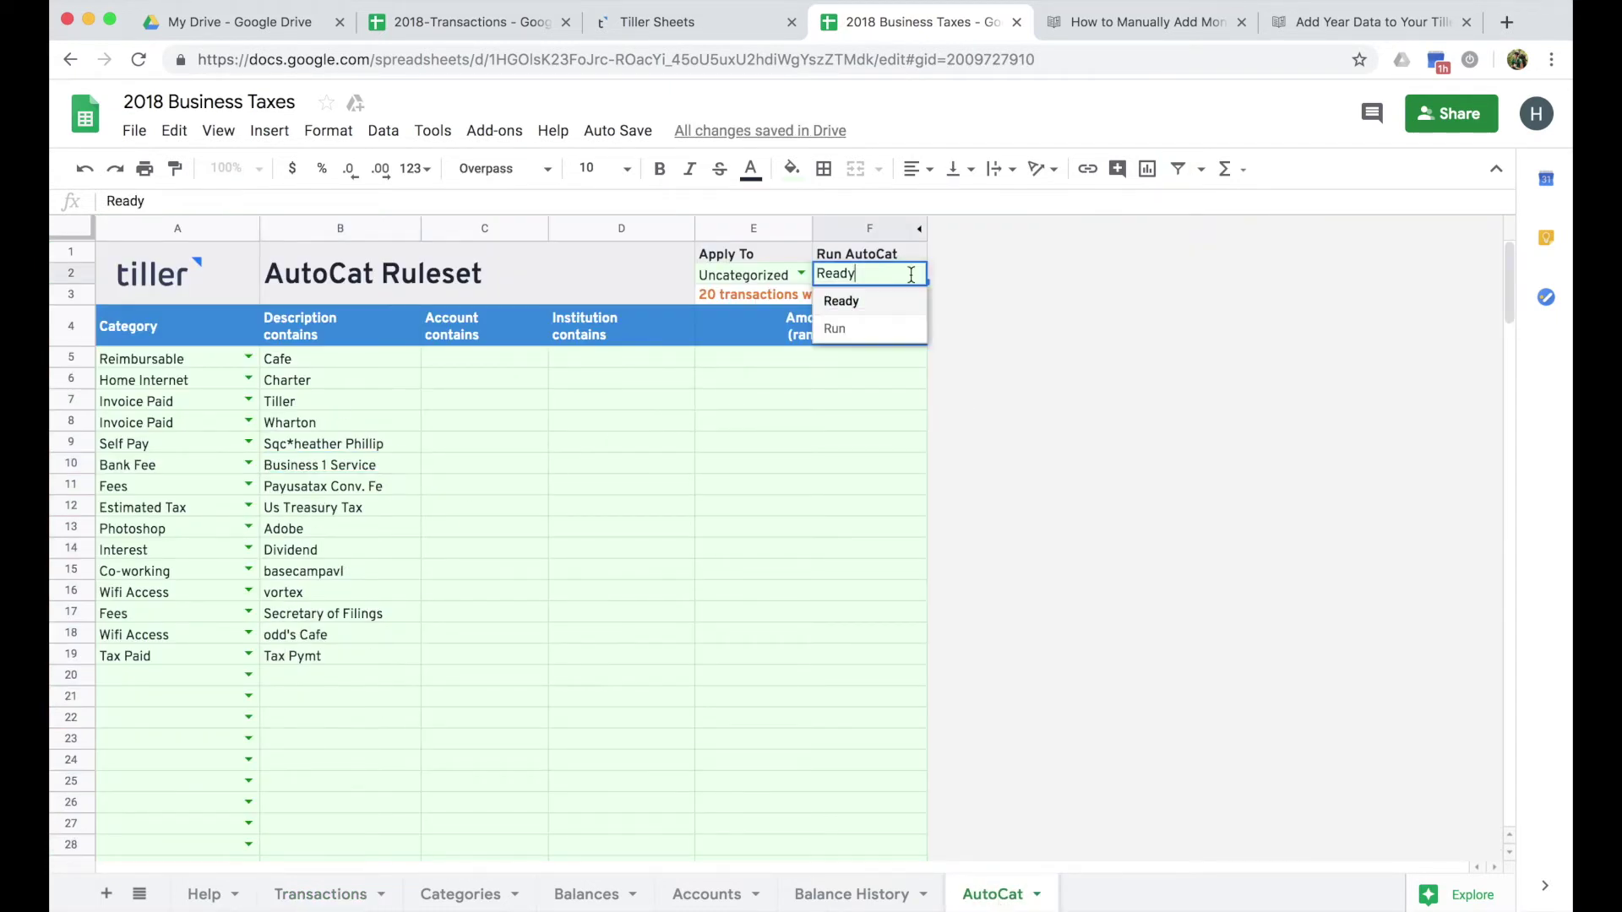
left_click(889, 334)
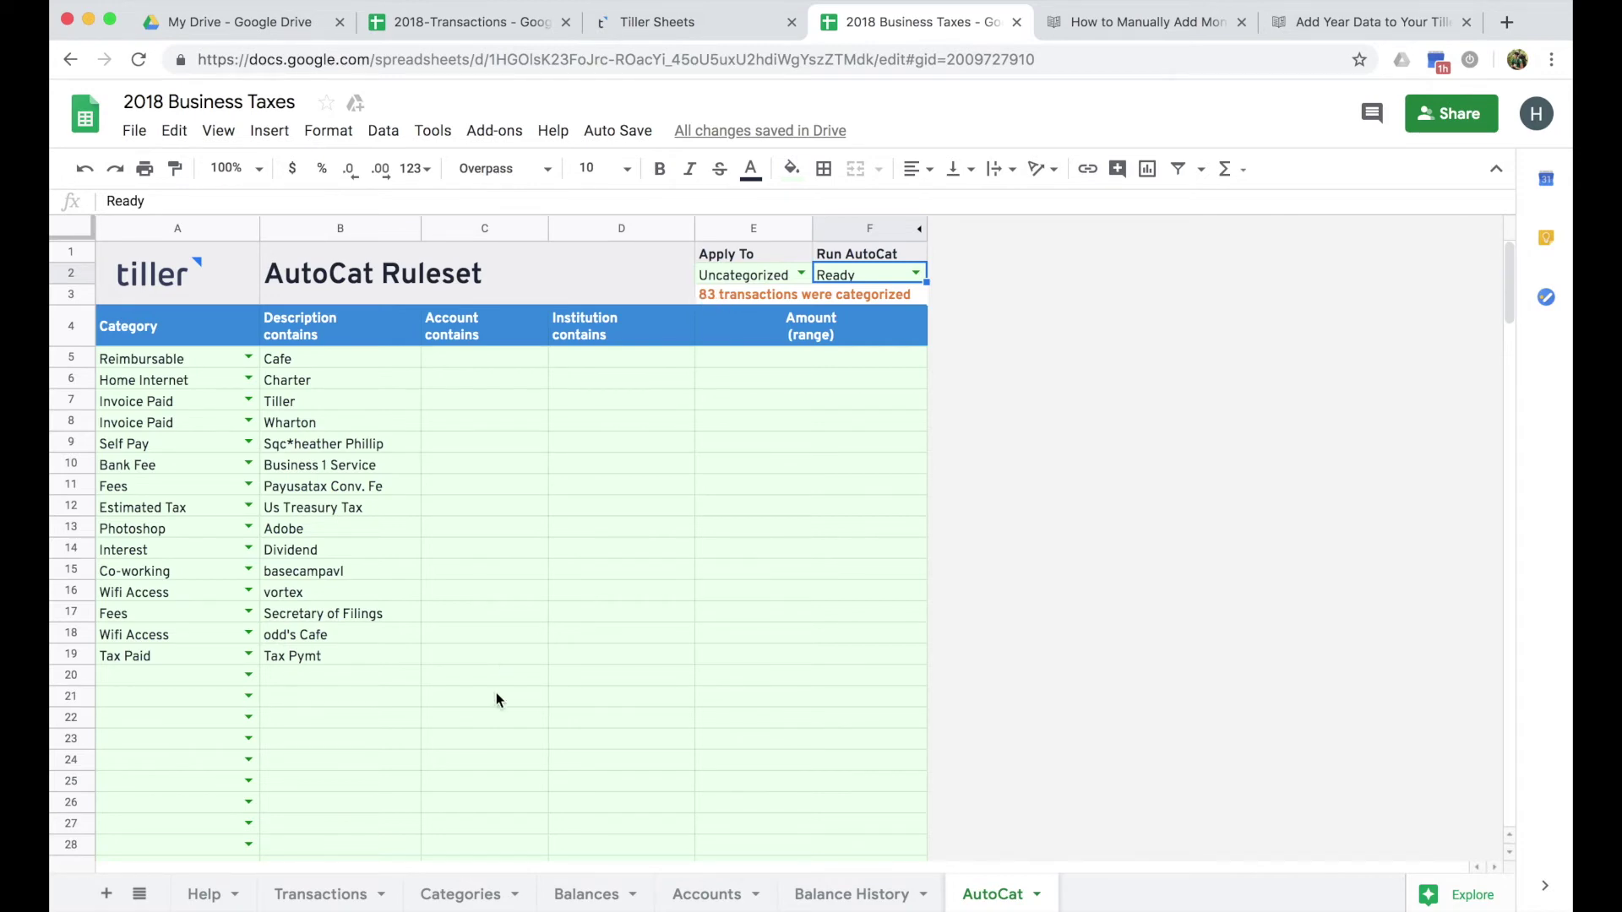
left_click(319, 894)
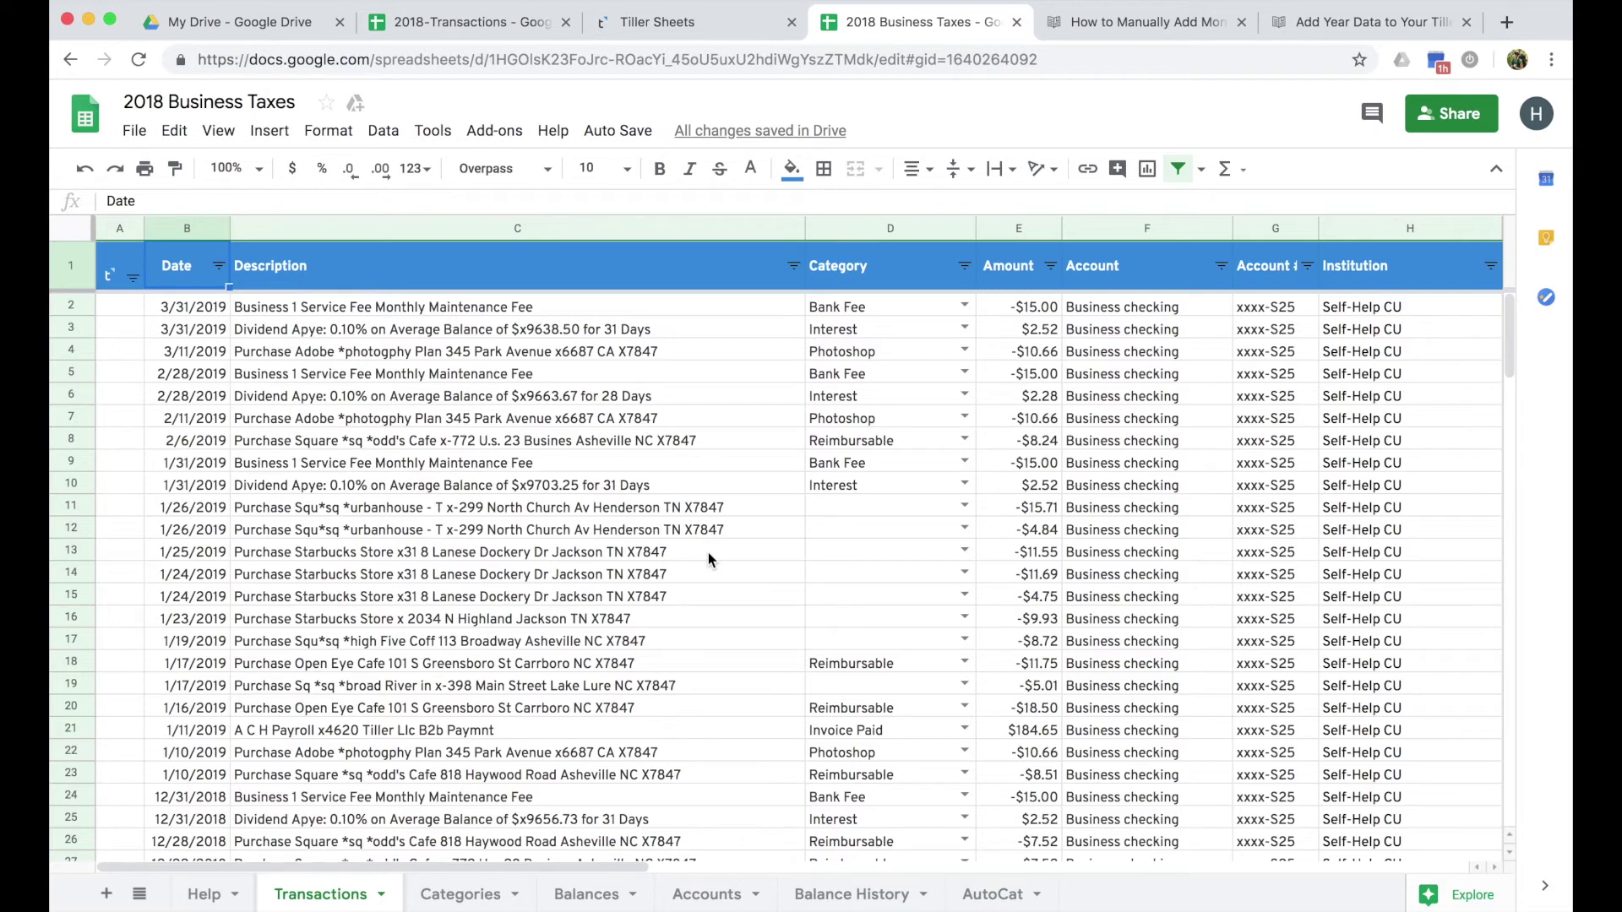
scroll(708, 553, "down", 9)
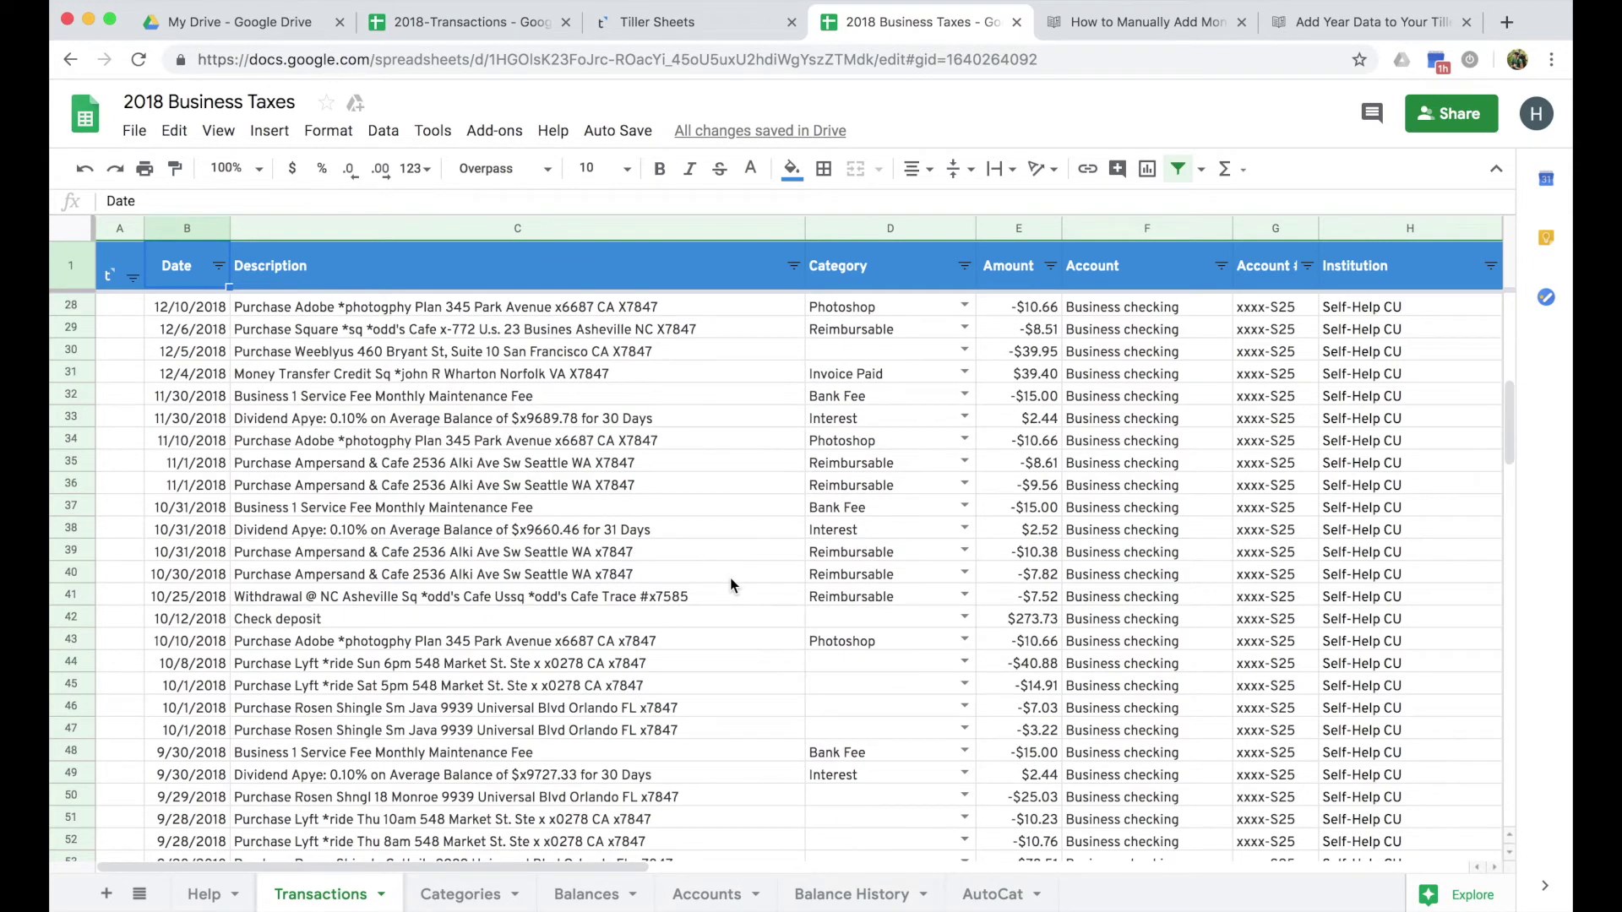
scroll(730, 589, "up", 9)
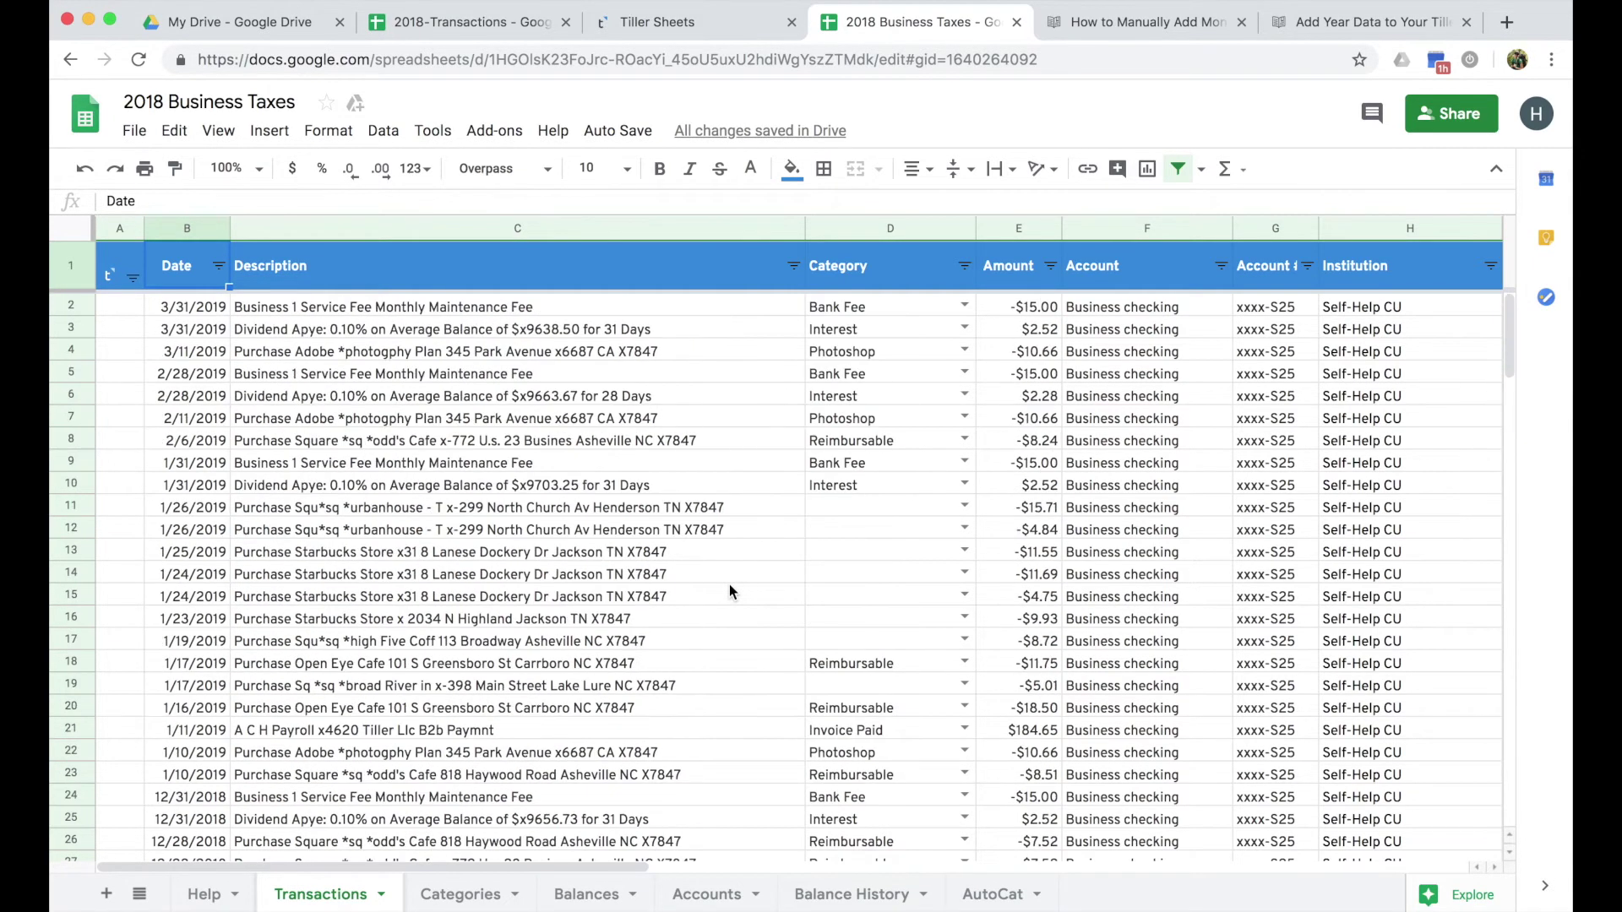
Filter the Category column to (Blanks) only, then return to the AutoCat sheet
left_click(964, 266)
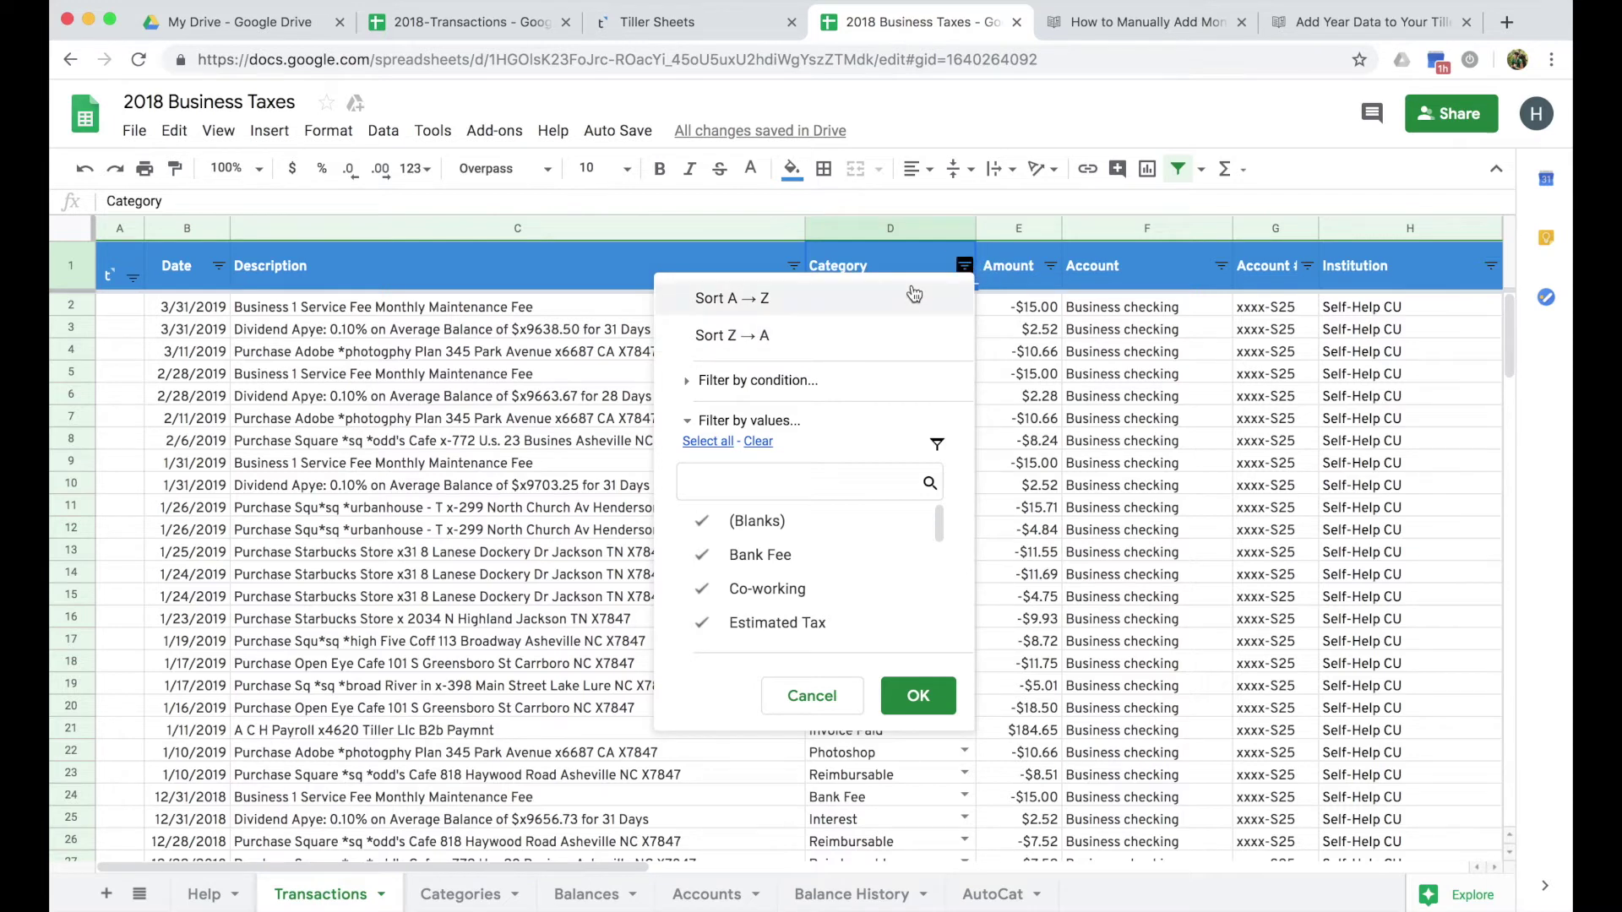
left_click(758, 444)
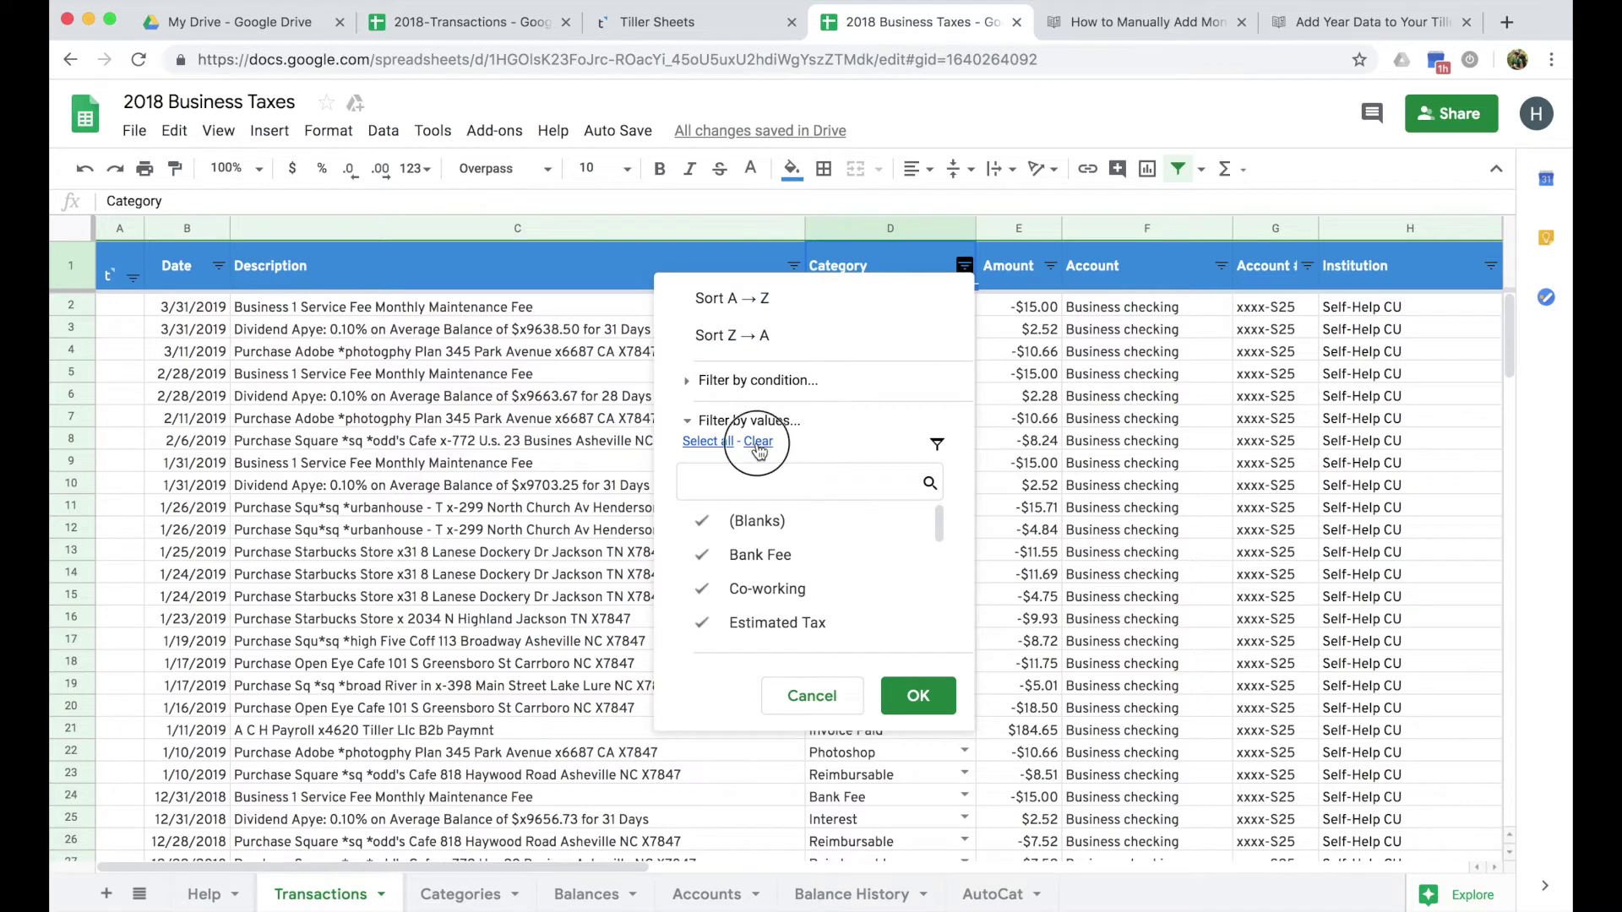
left_click(765, 520)
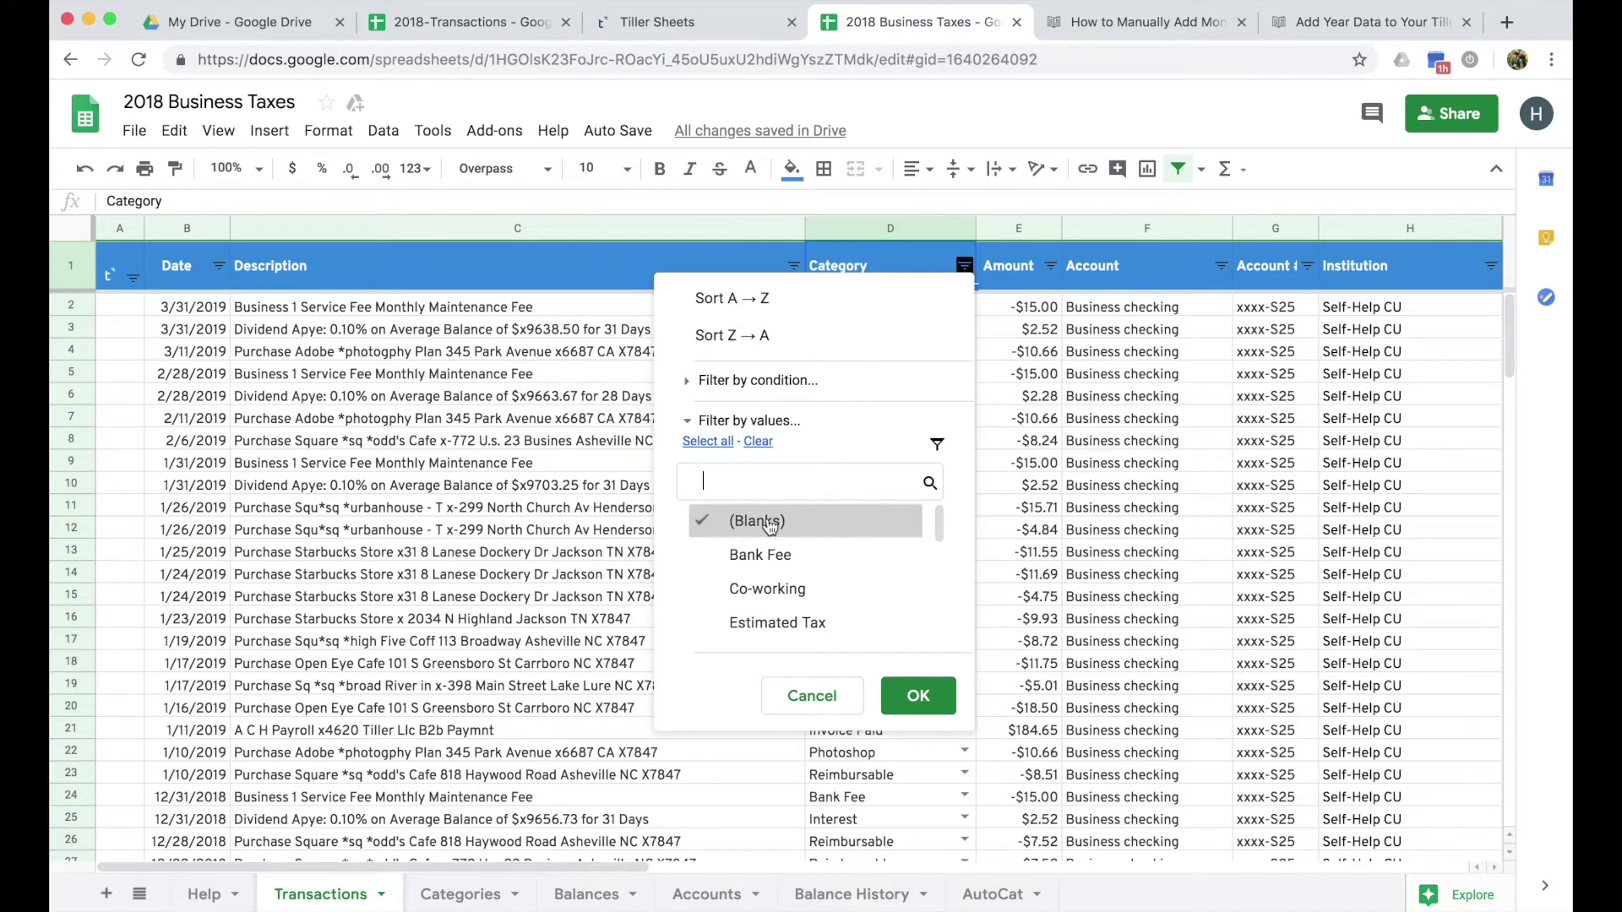
left_click(918, 696)
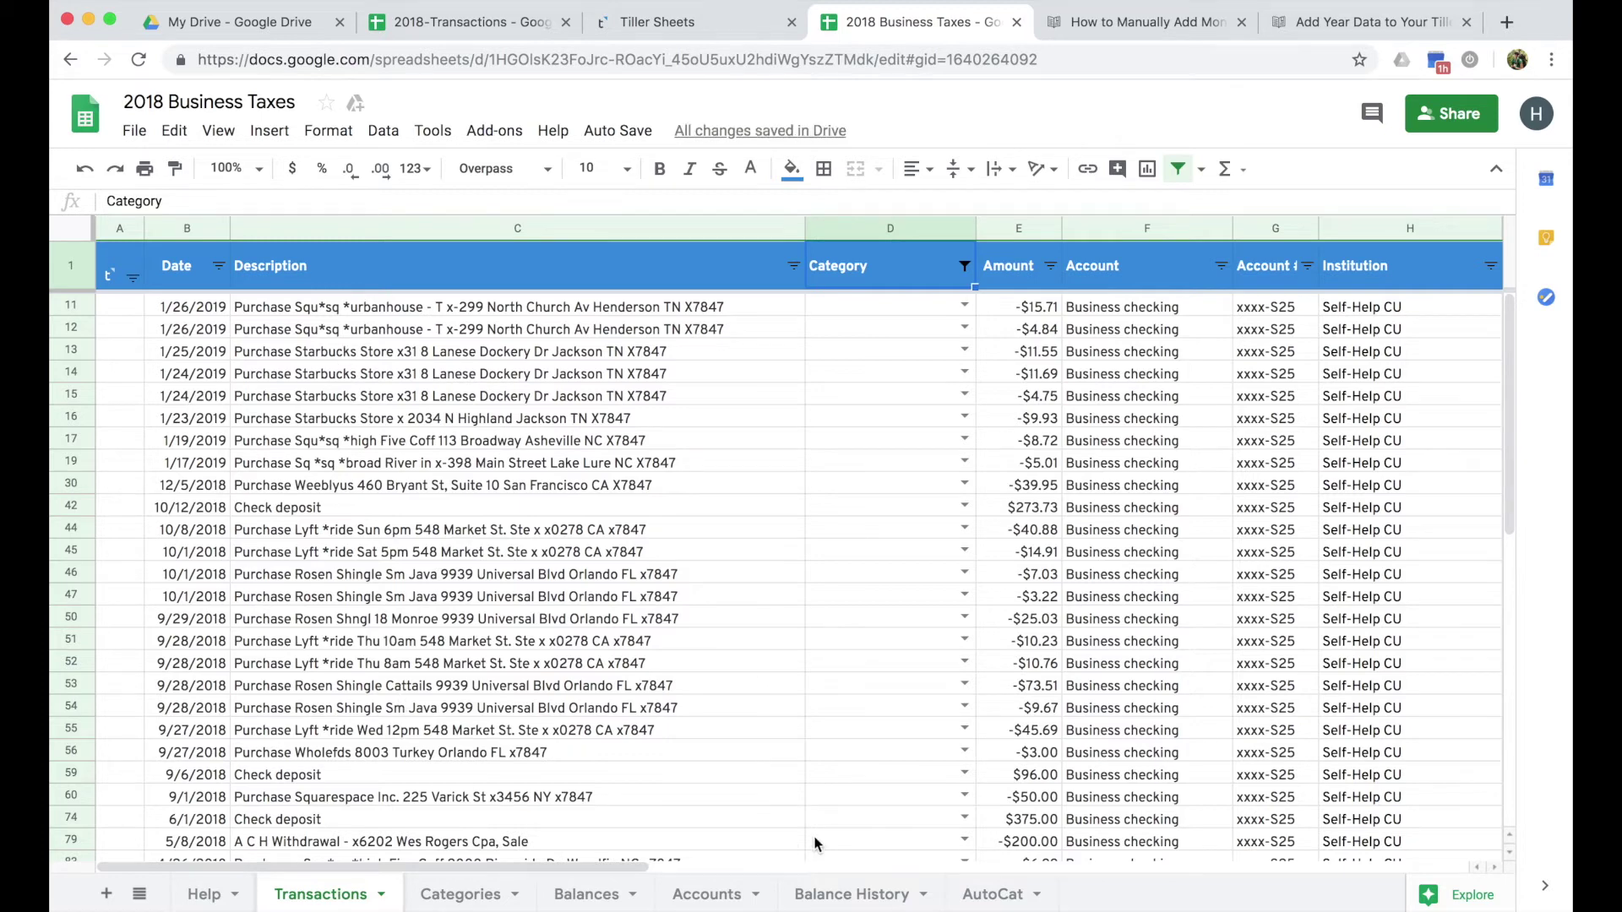
left_click(990, 894)
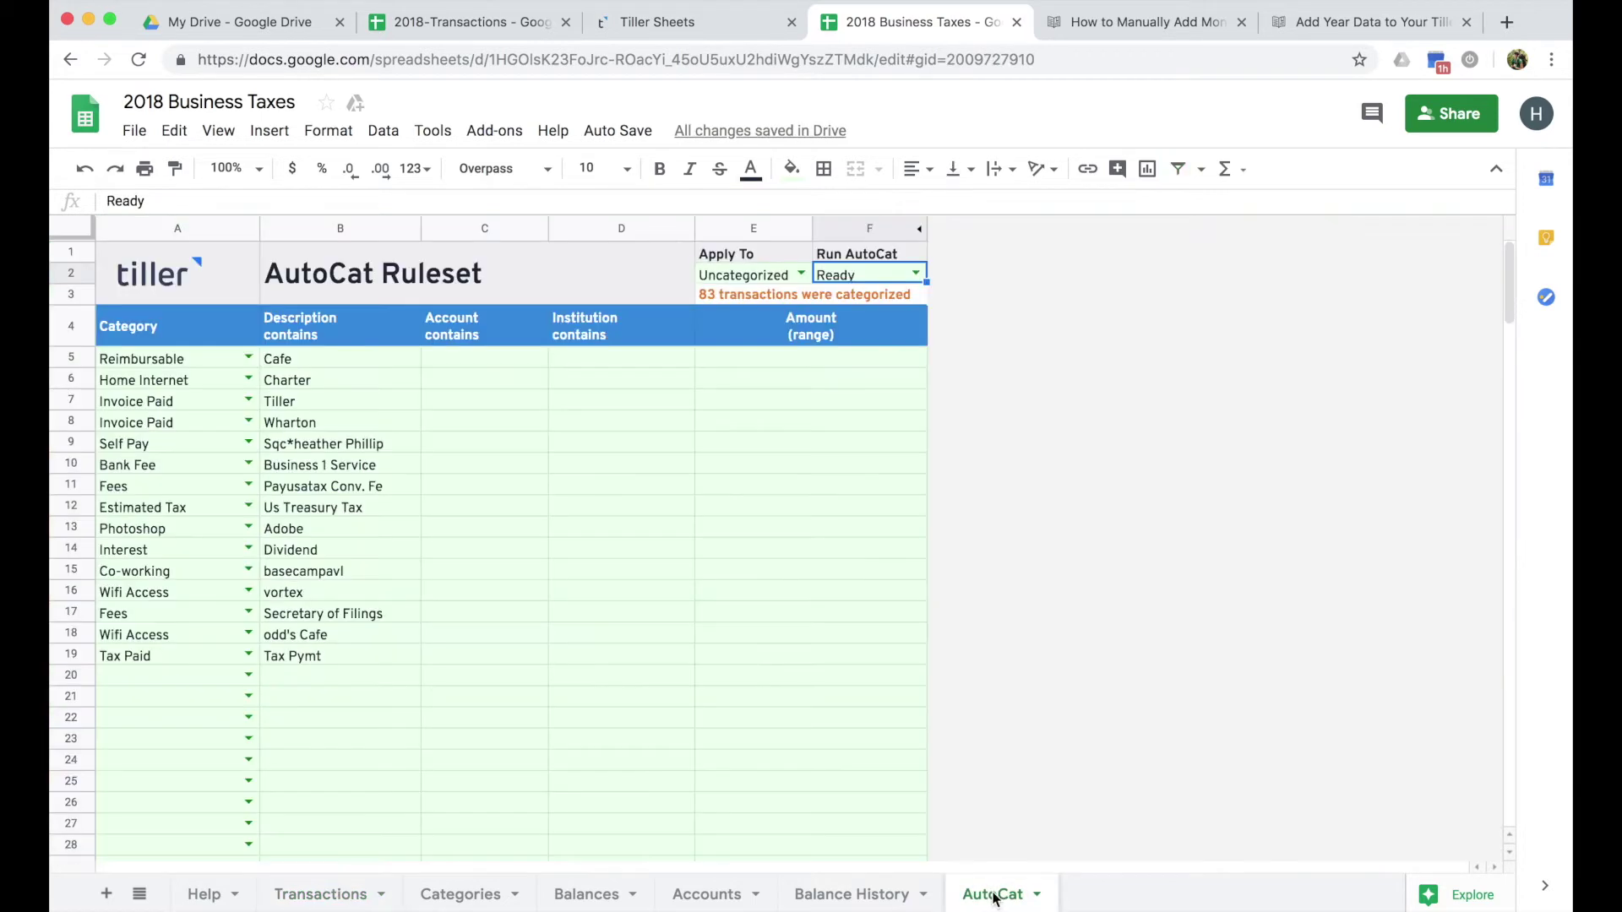
Add a rule in row 20 mapping descriptions containing Lyft to Transportation
left_click(212, 683)
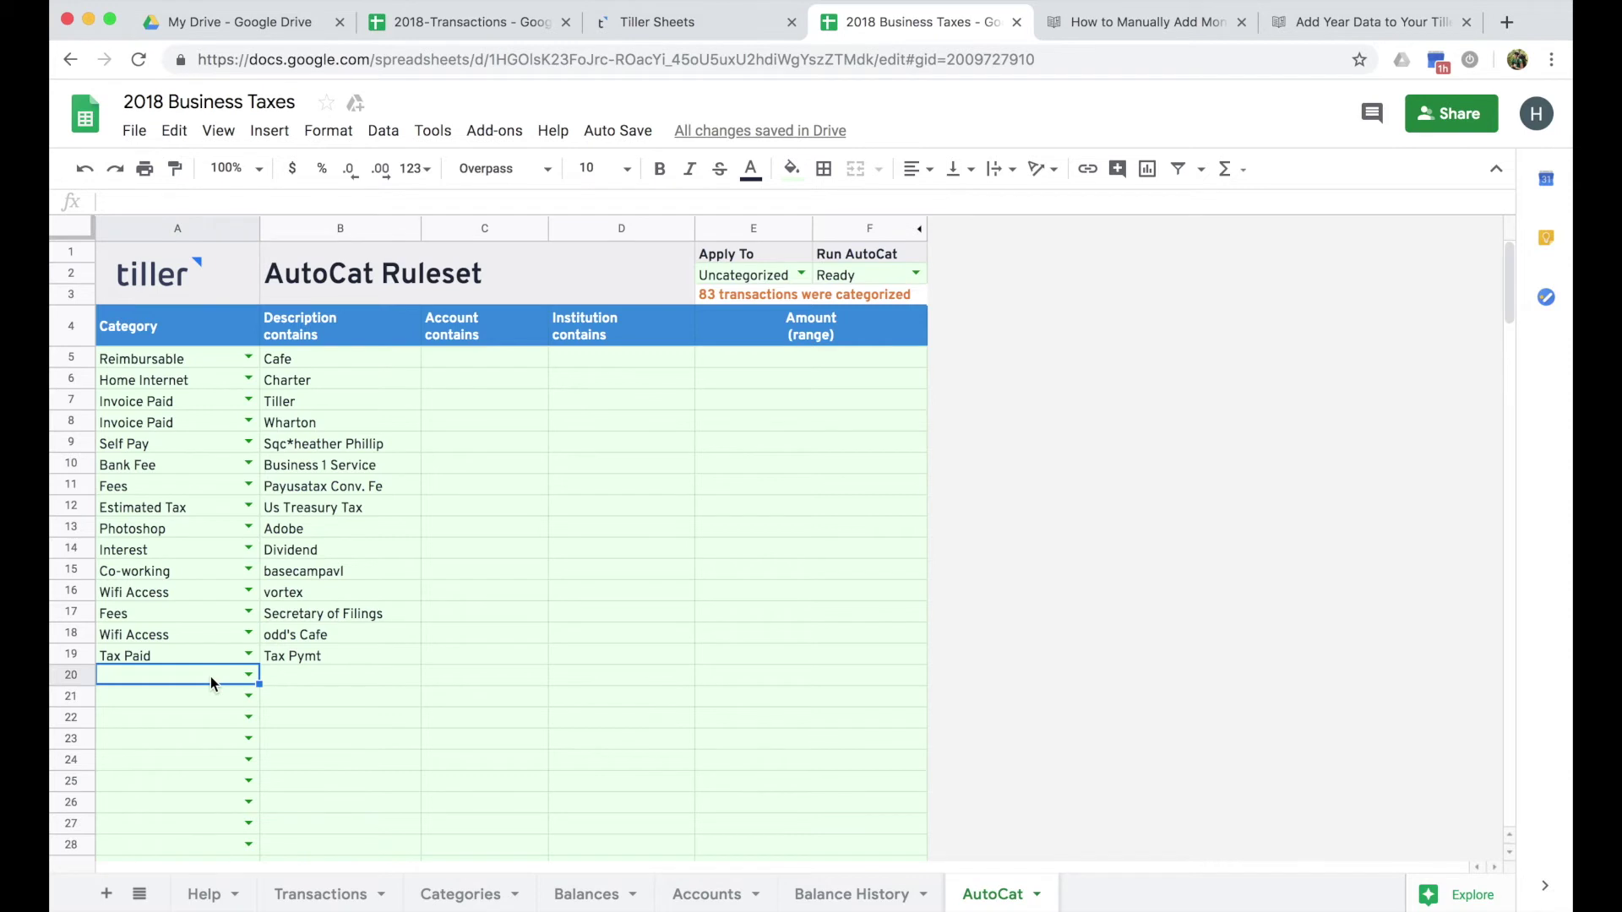
type("tr")
left_click(190, 705)
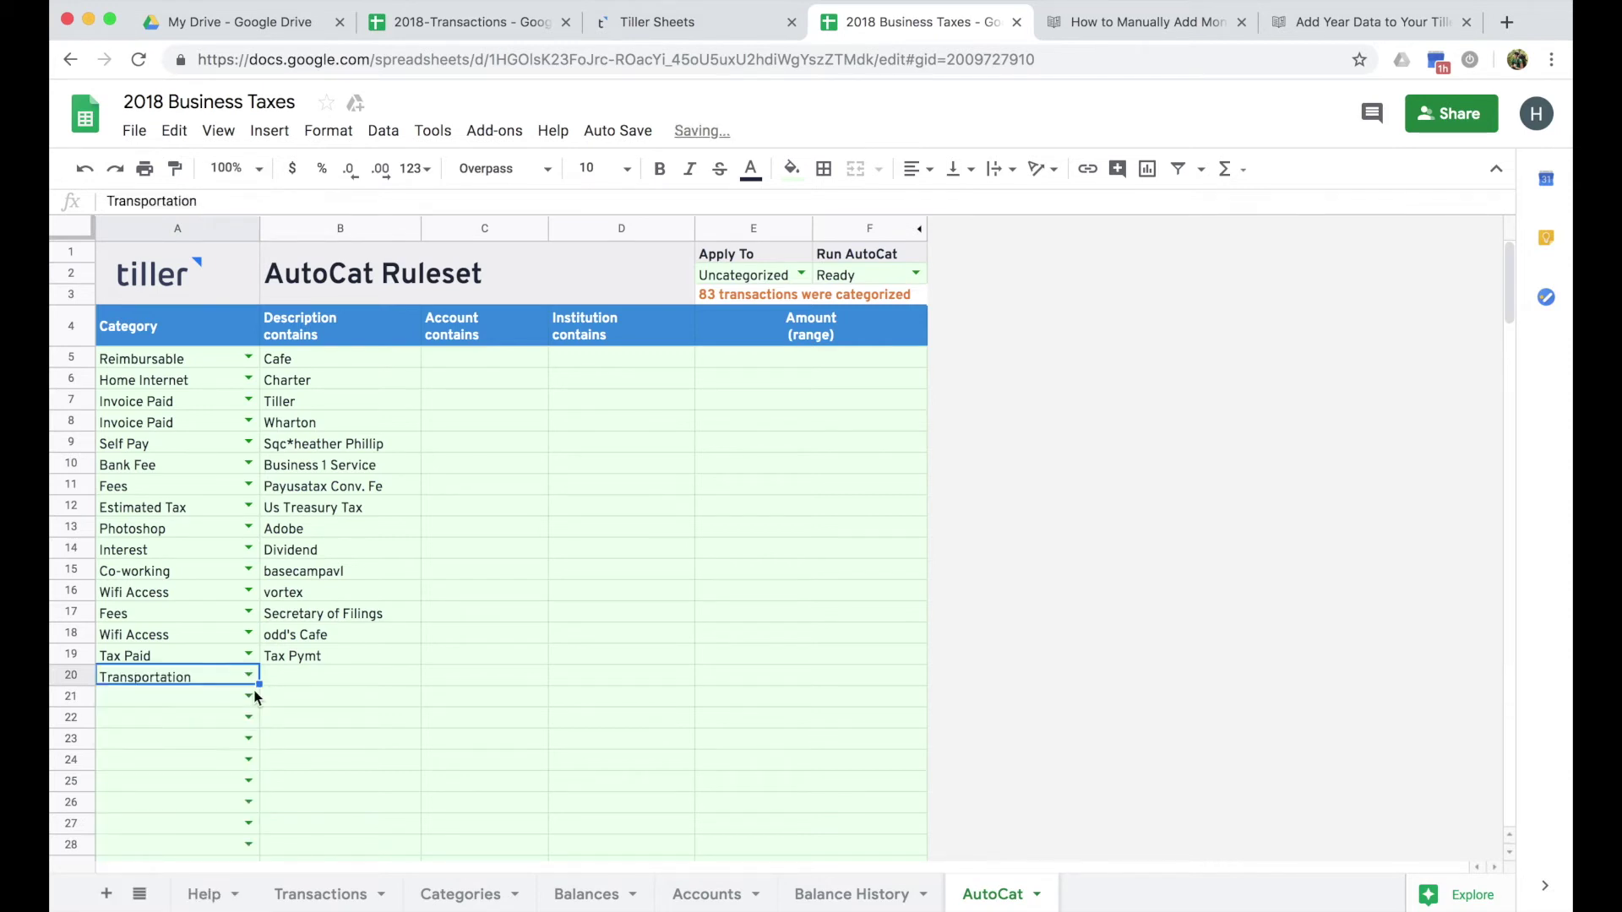
left_click(318, 674)
type("Lyf")
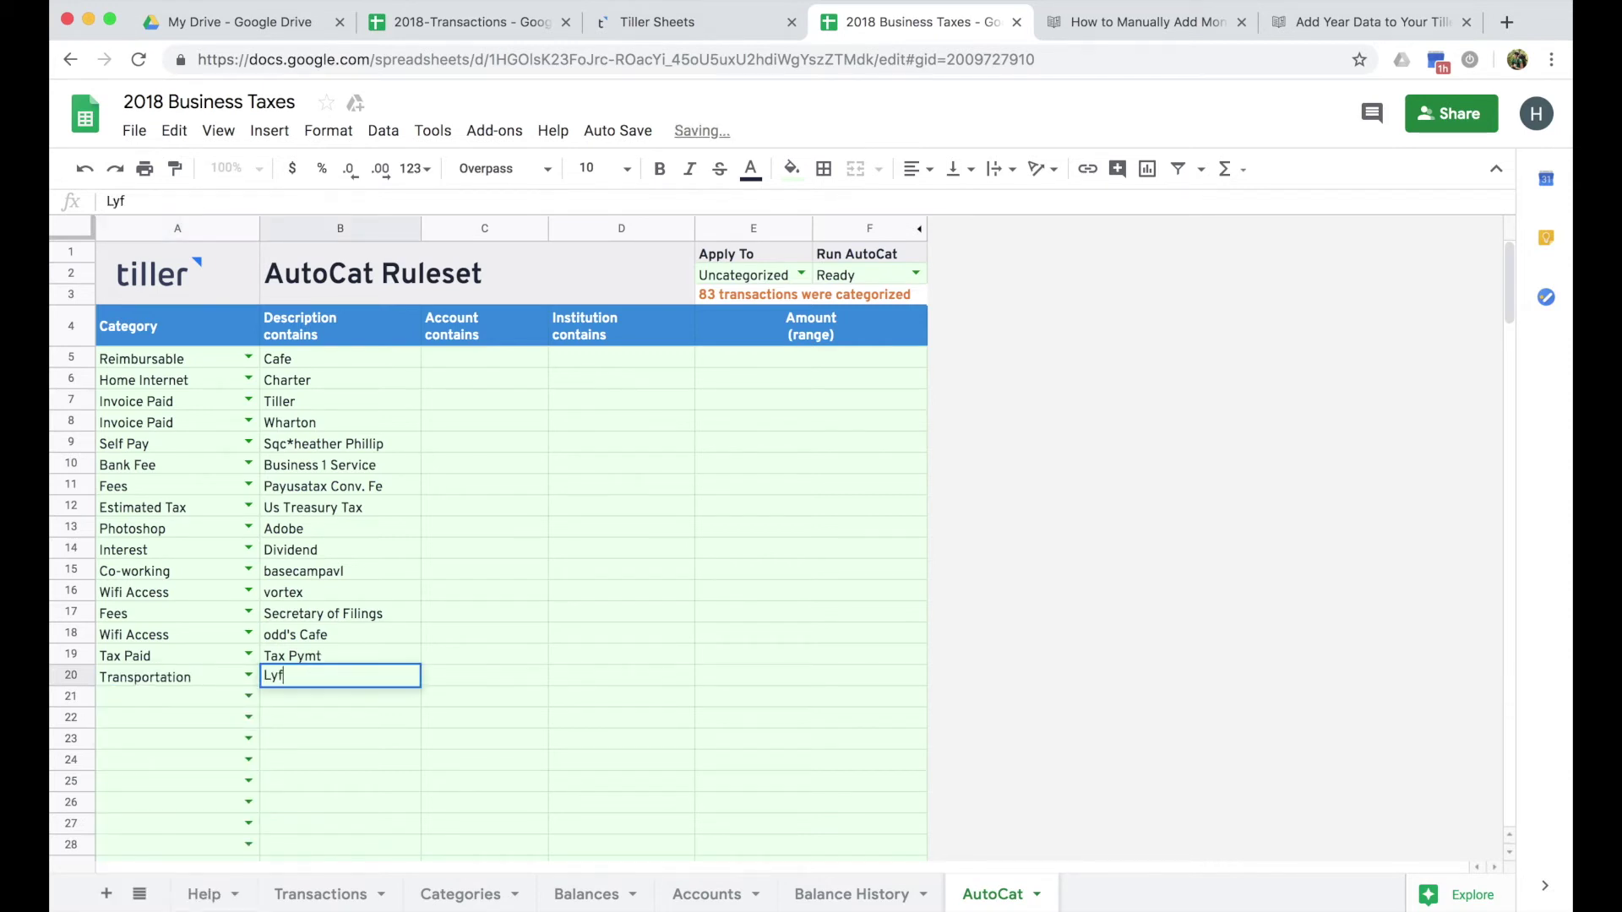
type("t")
key("Return")
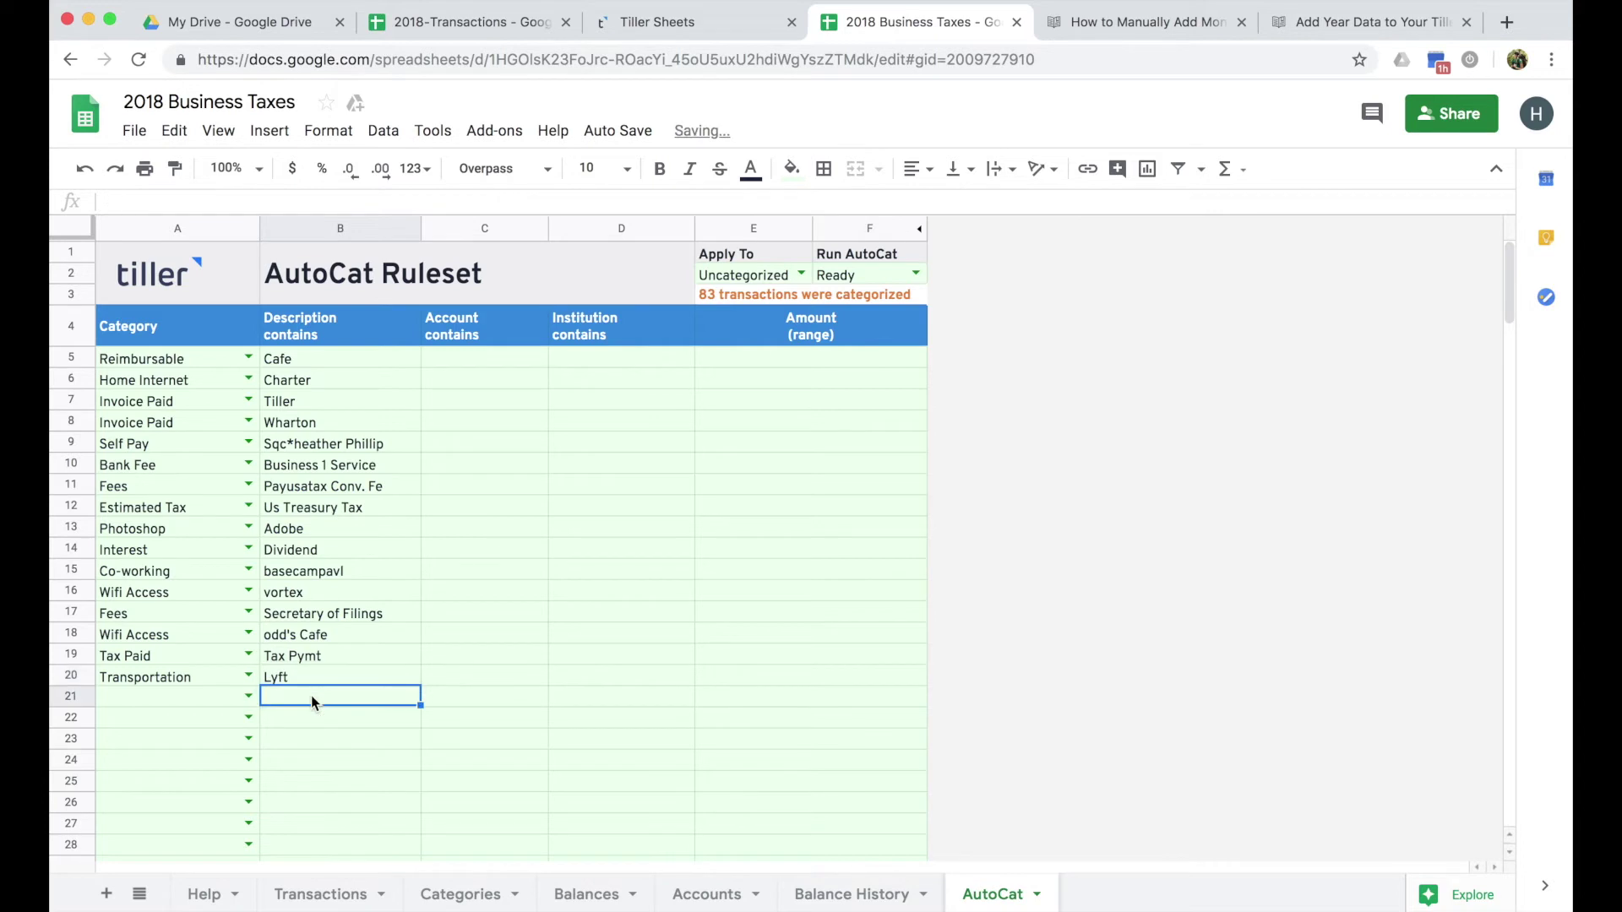
Add a rule in row 21 mapping descriptions containing Starbucks to Wifi Access
left_click(212, 701)
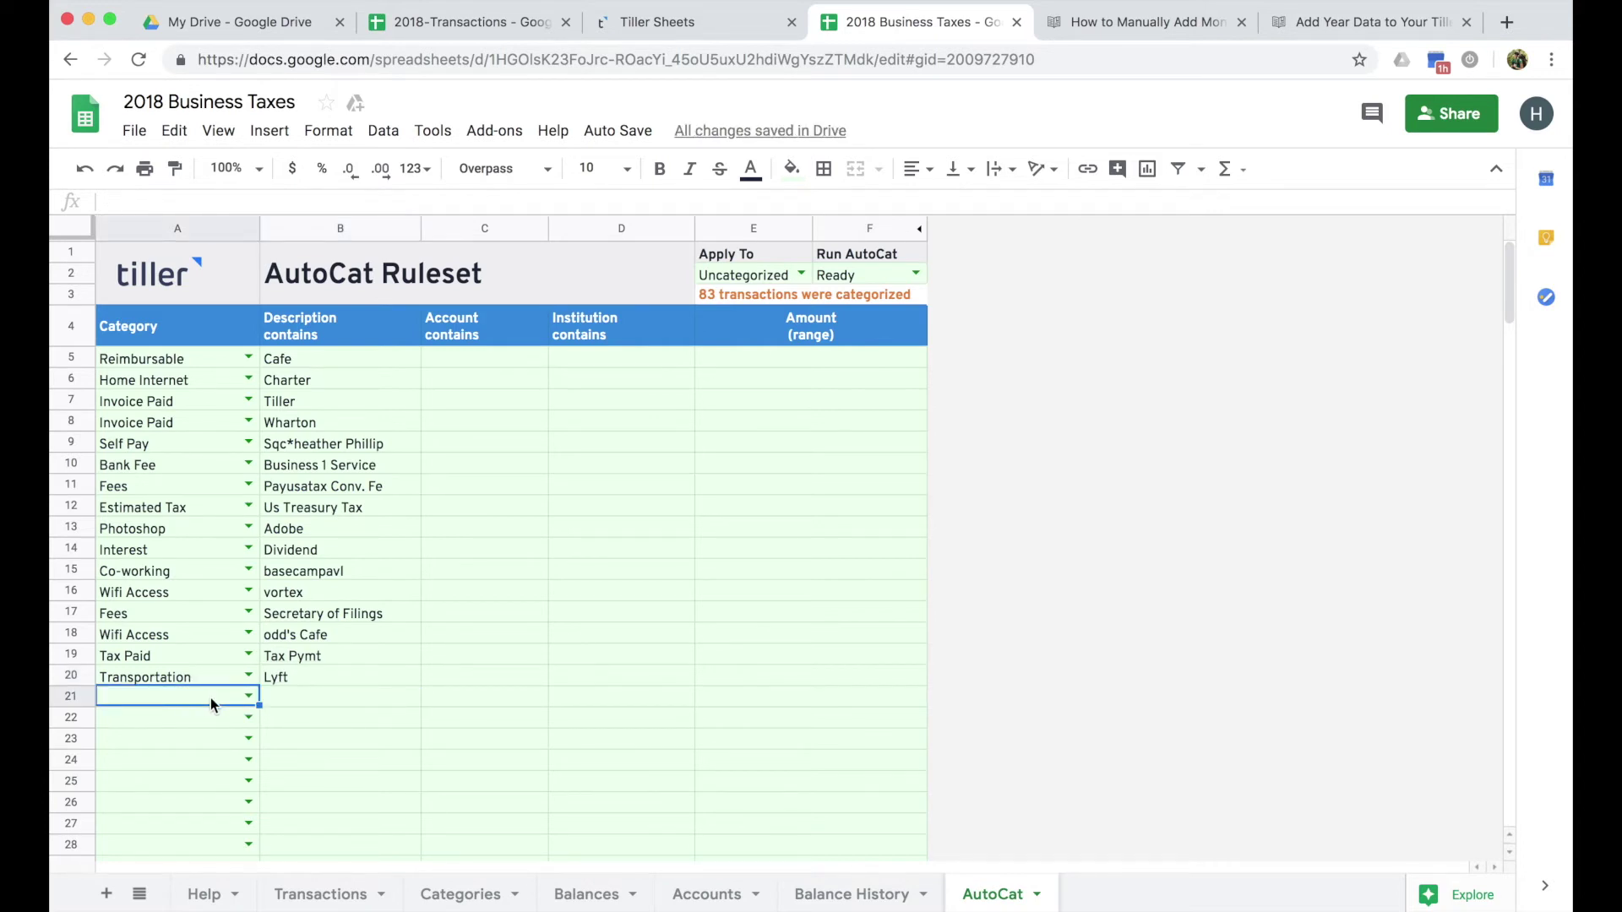
type("Wifi")
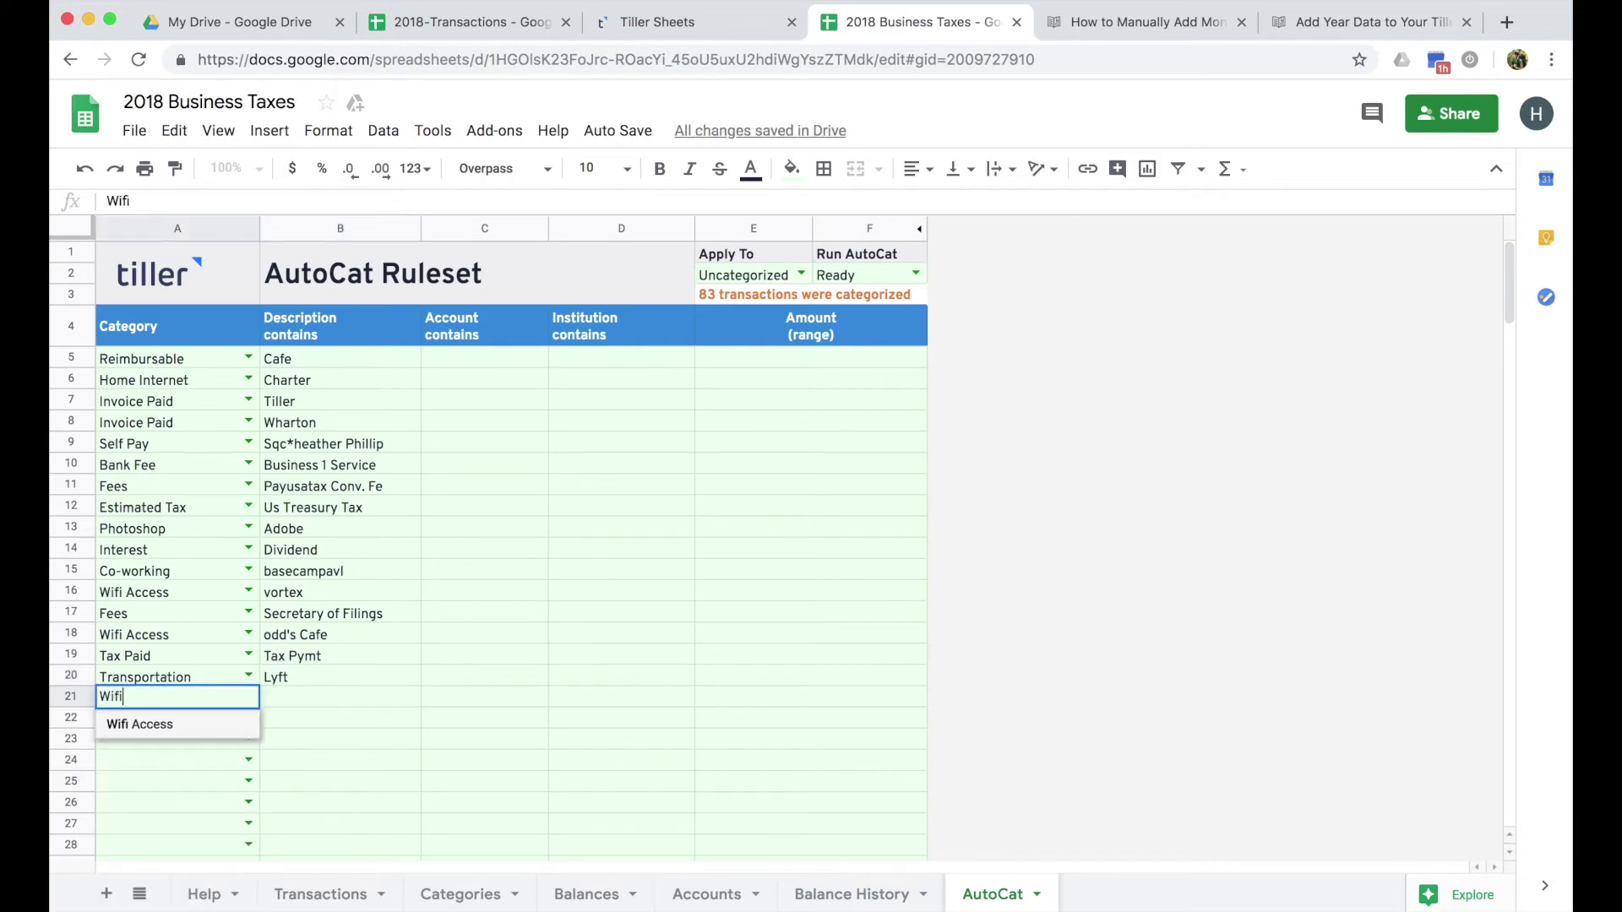
left_click(180, 727)
left_click(288, 706)
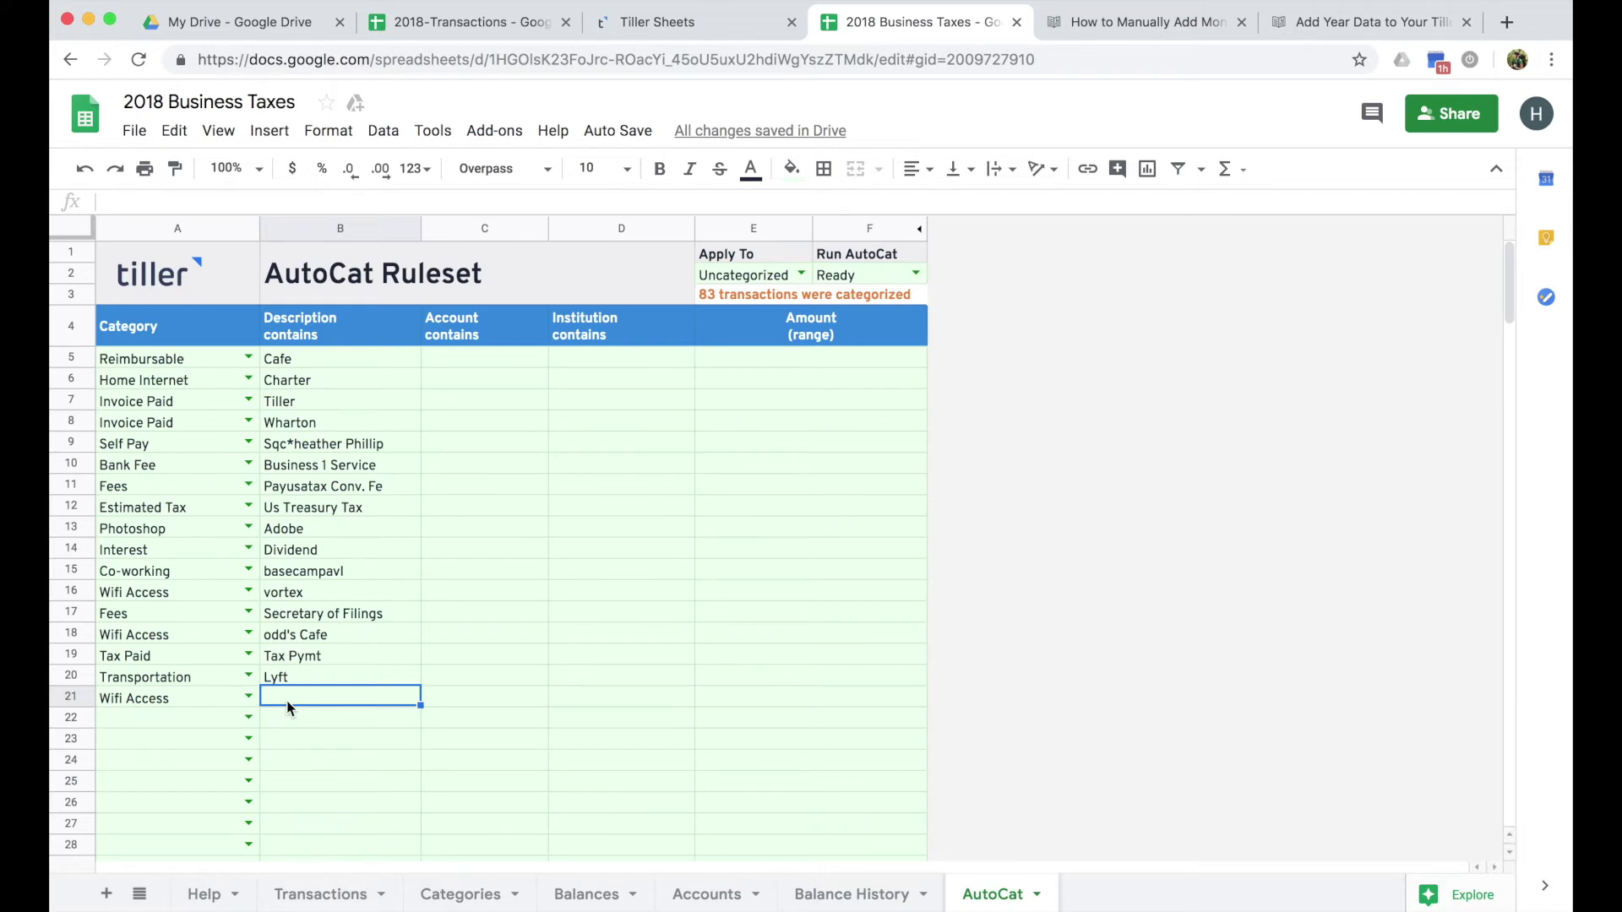
type("Star")
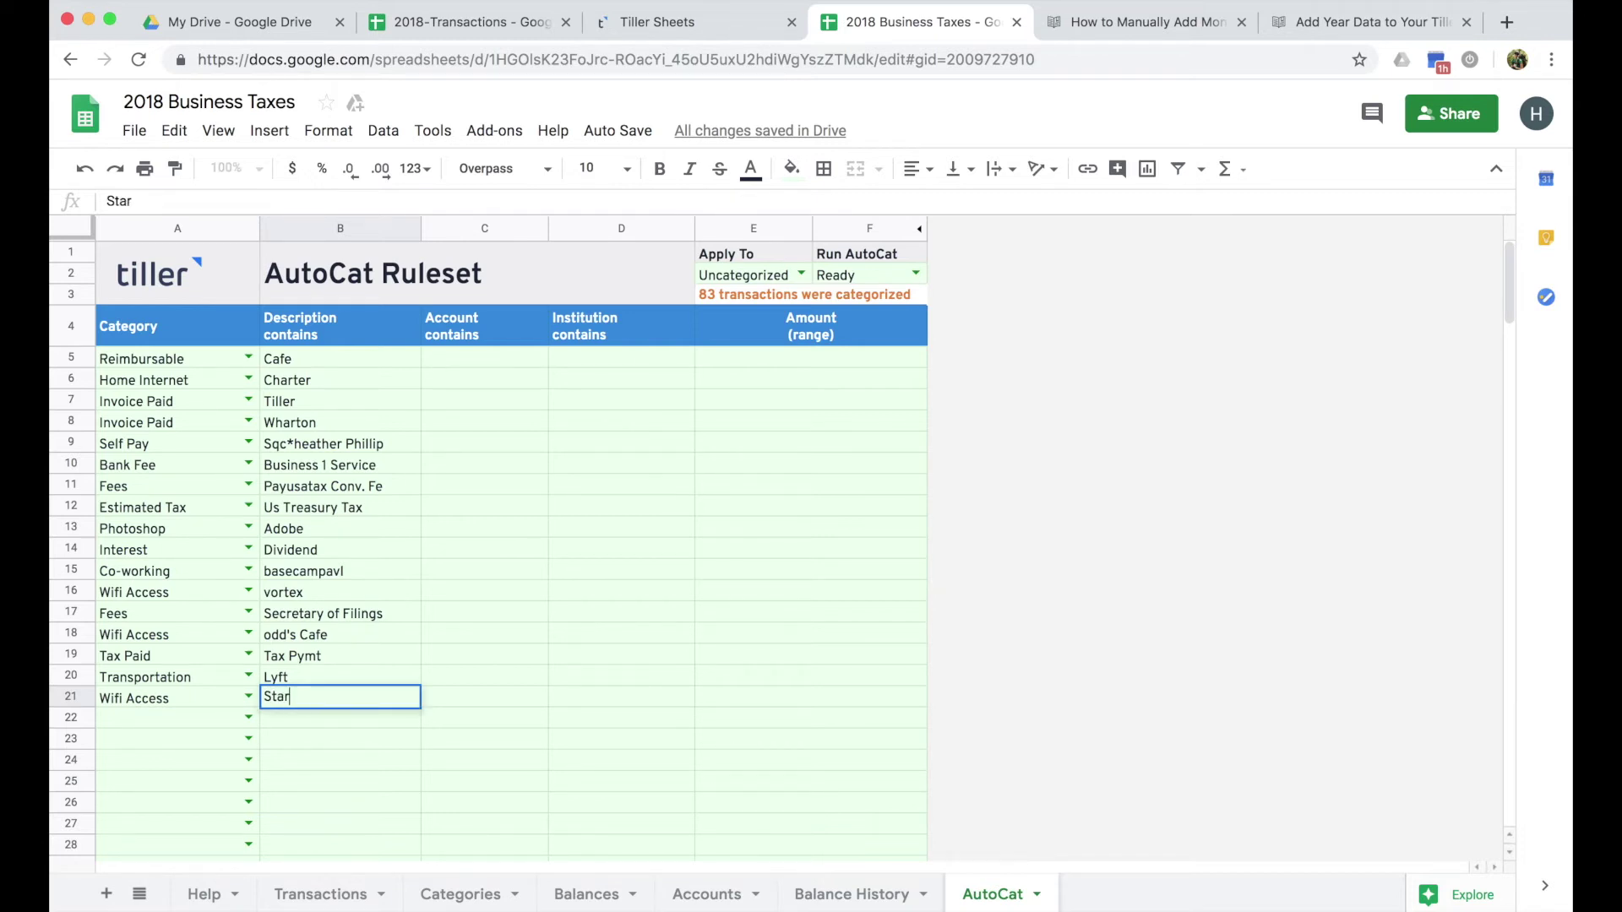
type("bucks")
key("Tab")
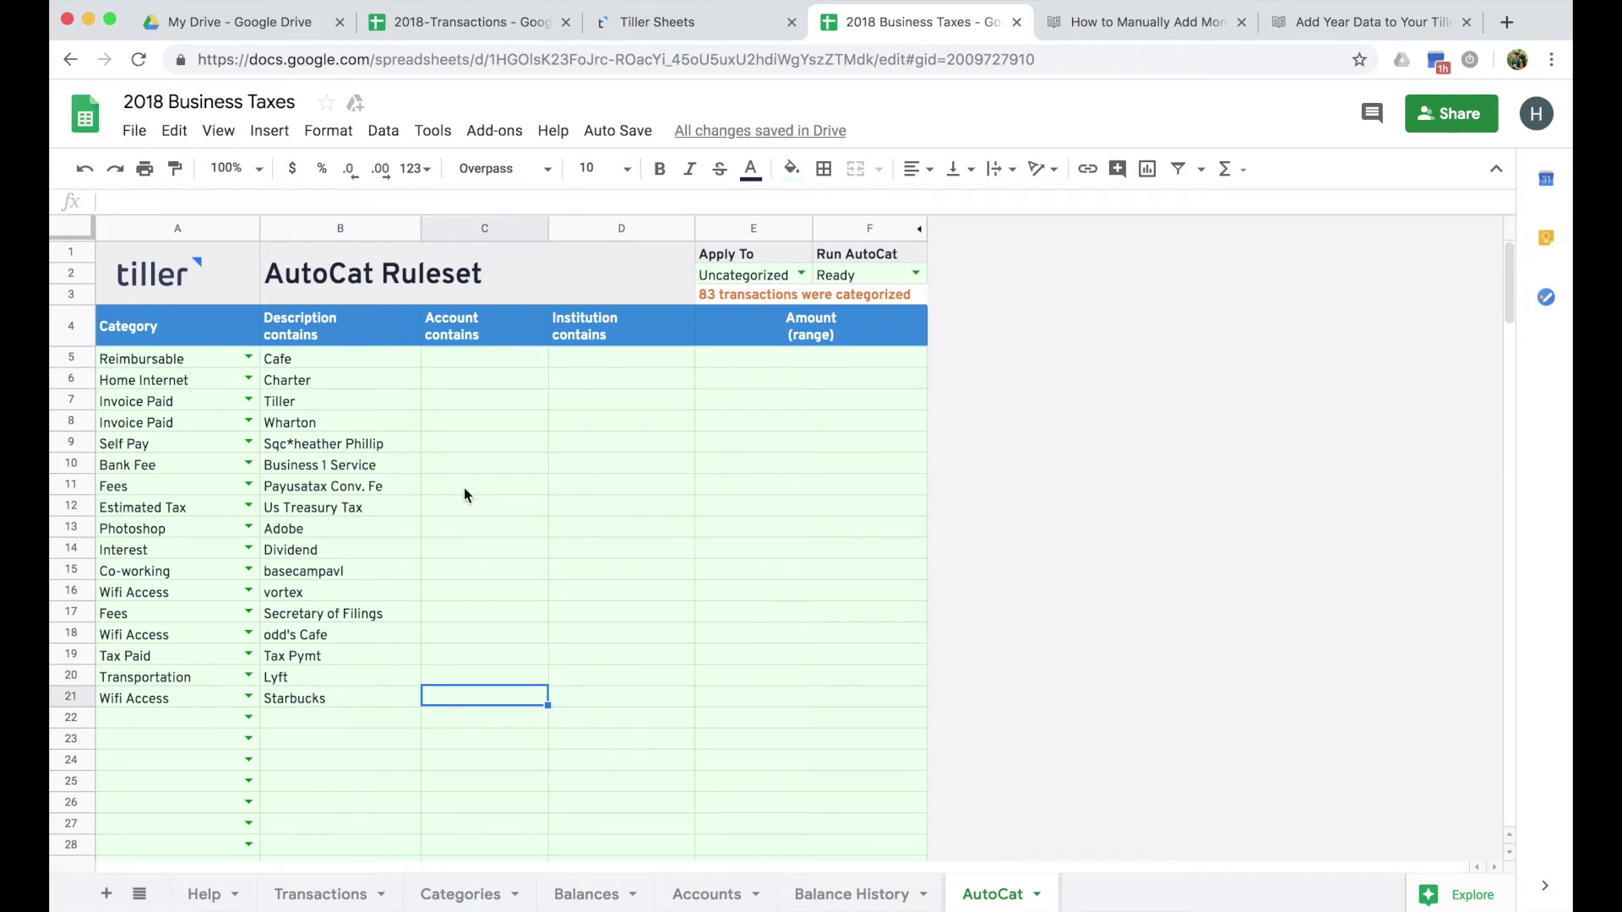
left_click(916, 273)
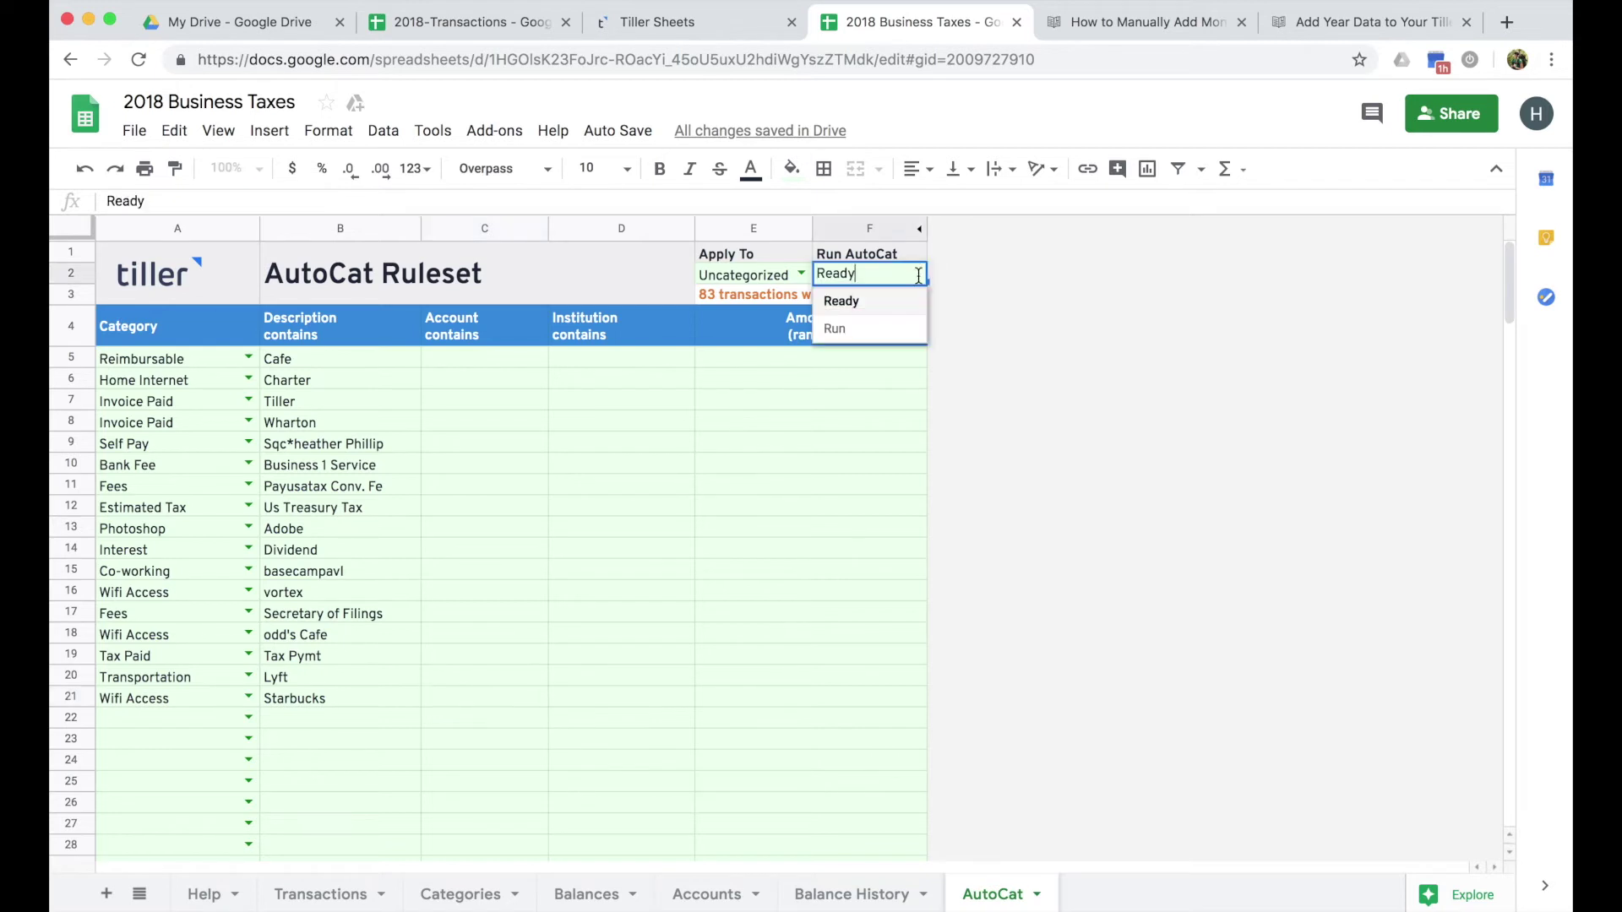
Run AutoCat, then filter the Transactions Category column to hide Transportation rows
left_click(875, 337)
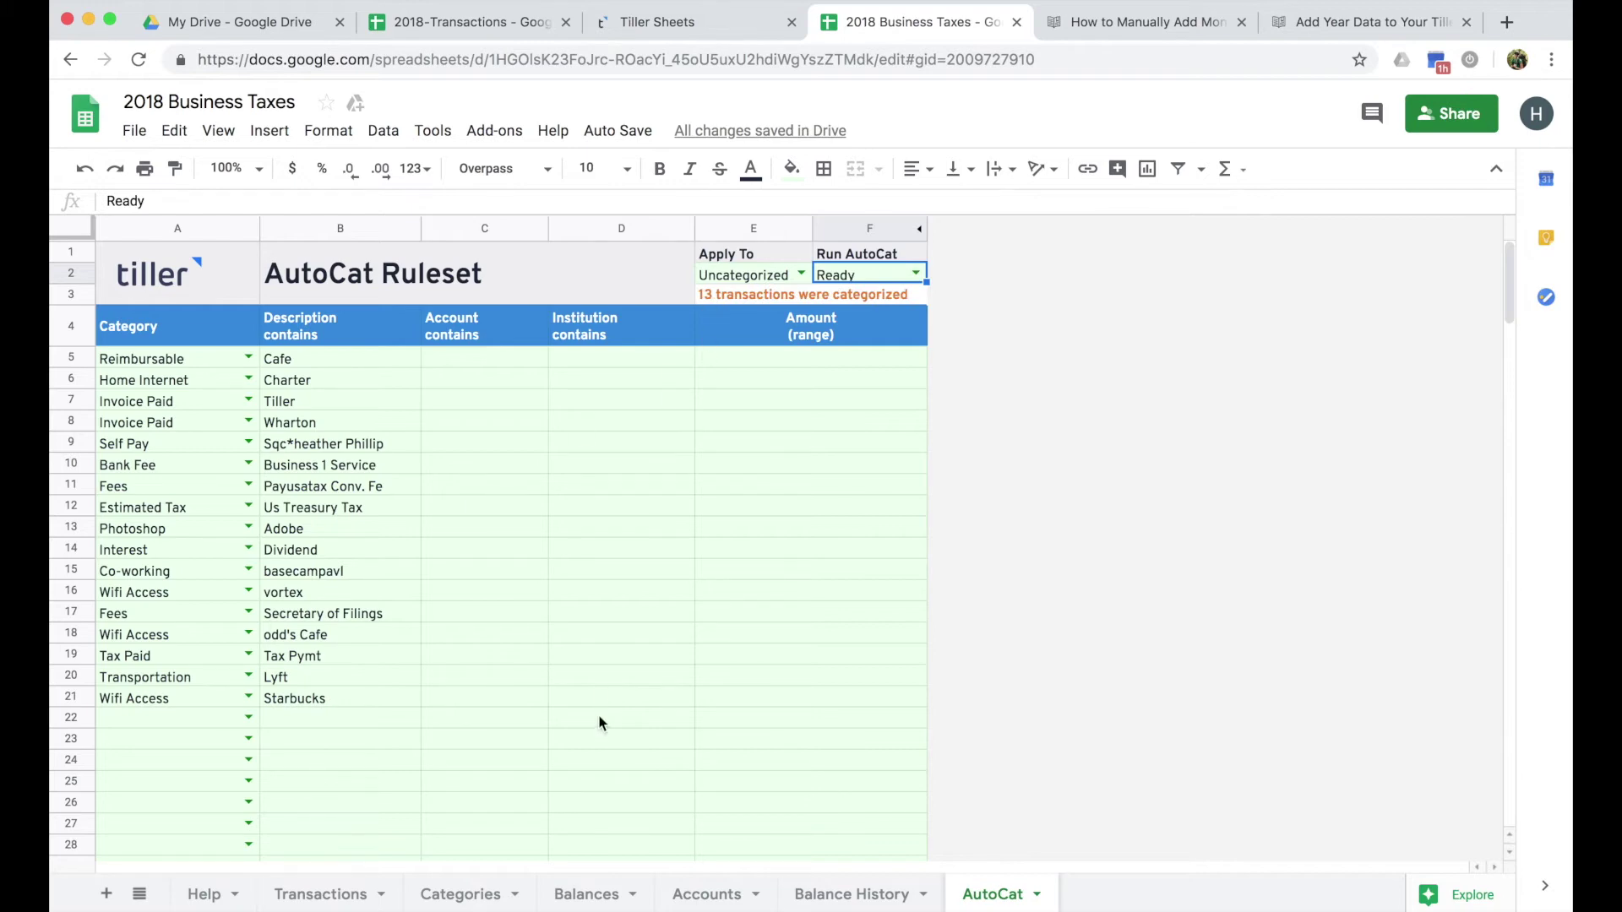
left_click(350, 895)
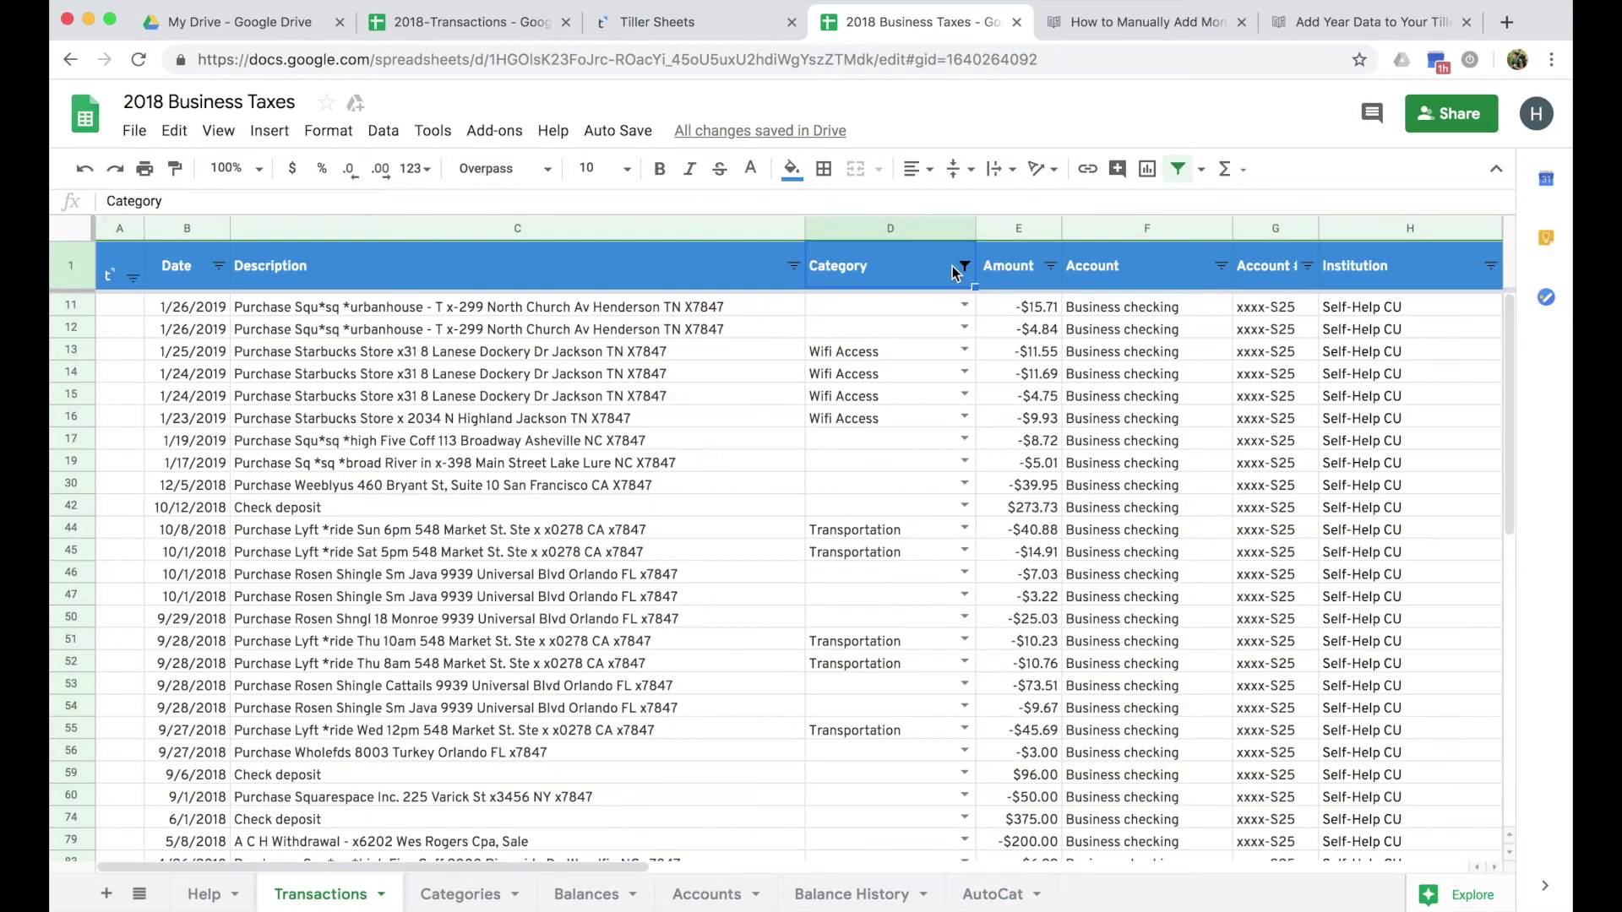
left_click(963, 265)
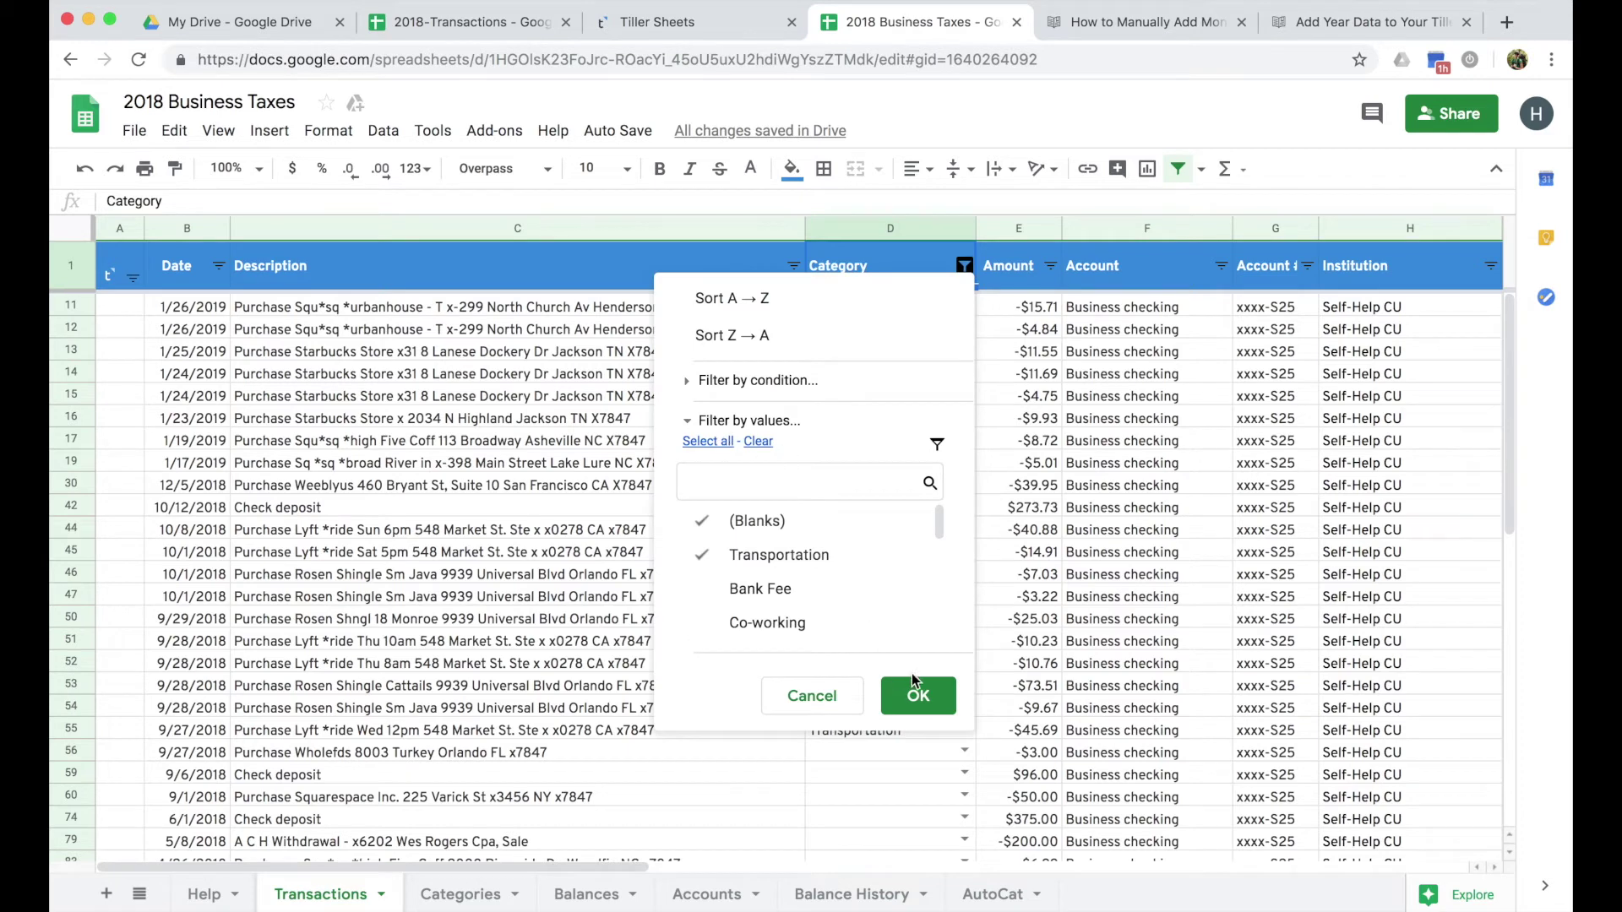
left_click(700, 554)
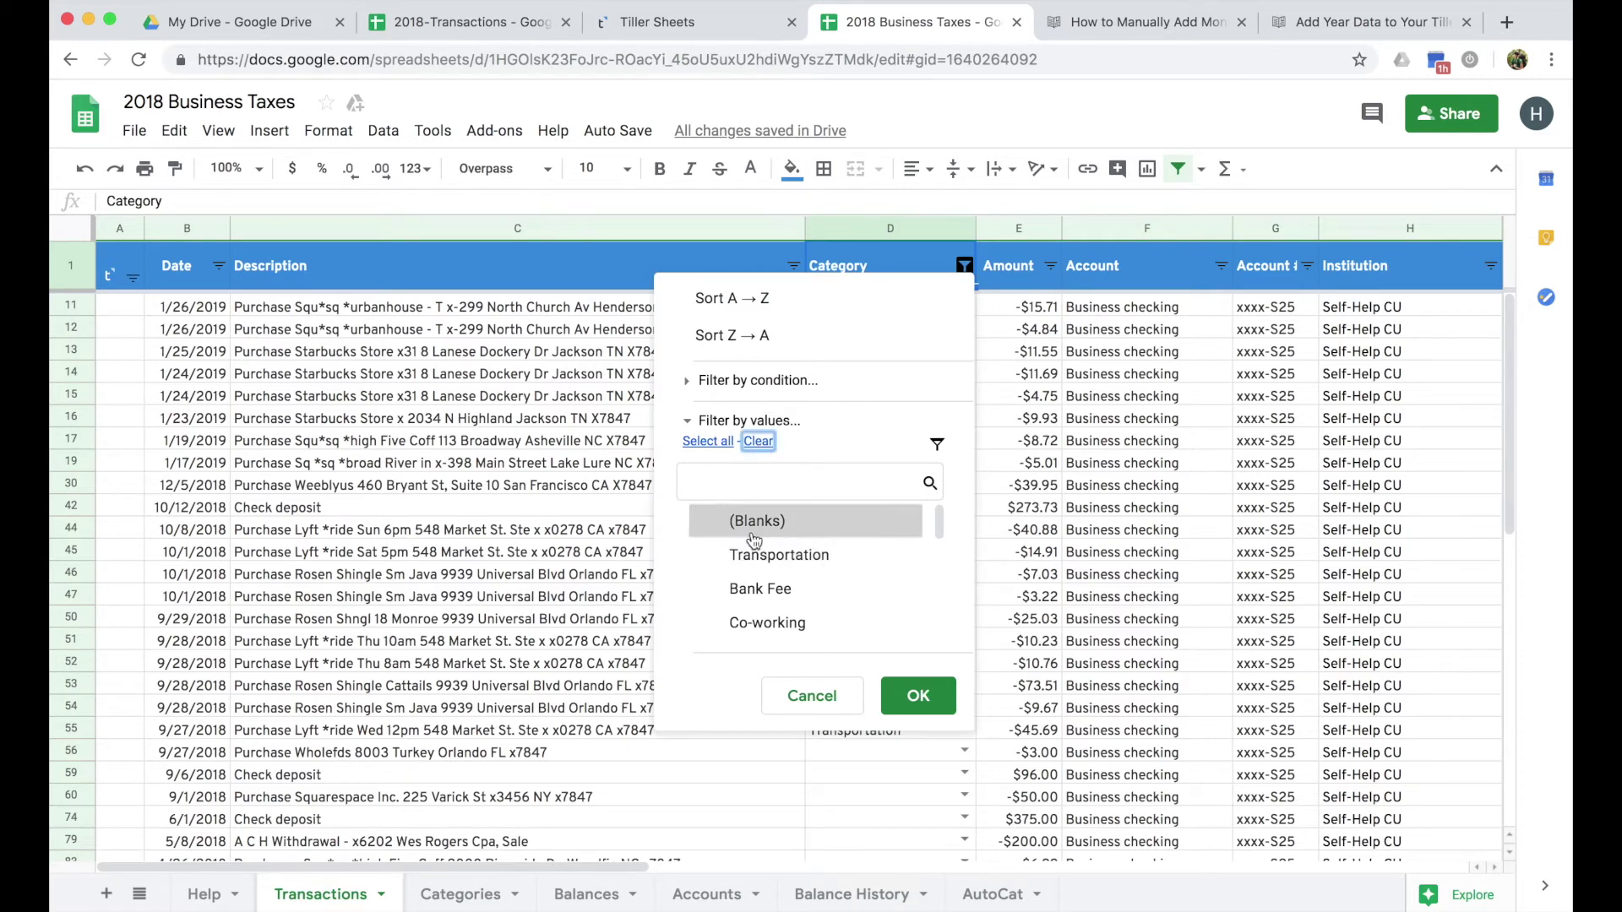
left_click(918, 689)
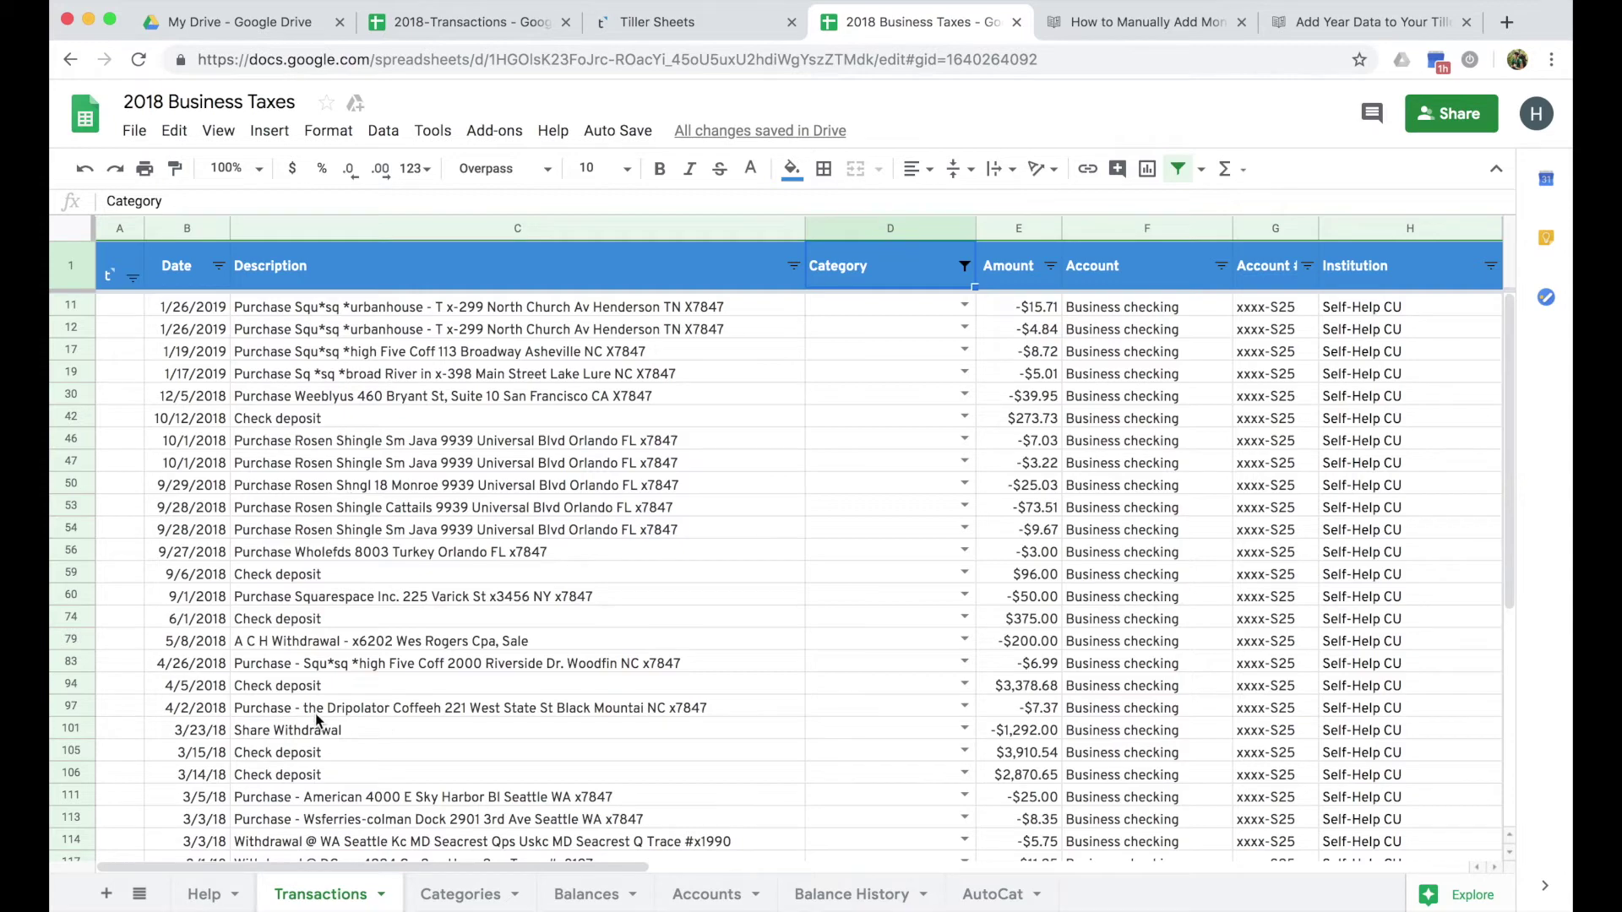
scroll(333, 706, "down", 5)
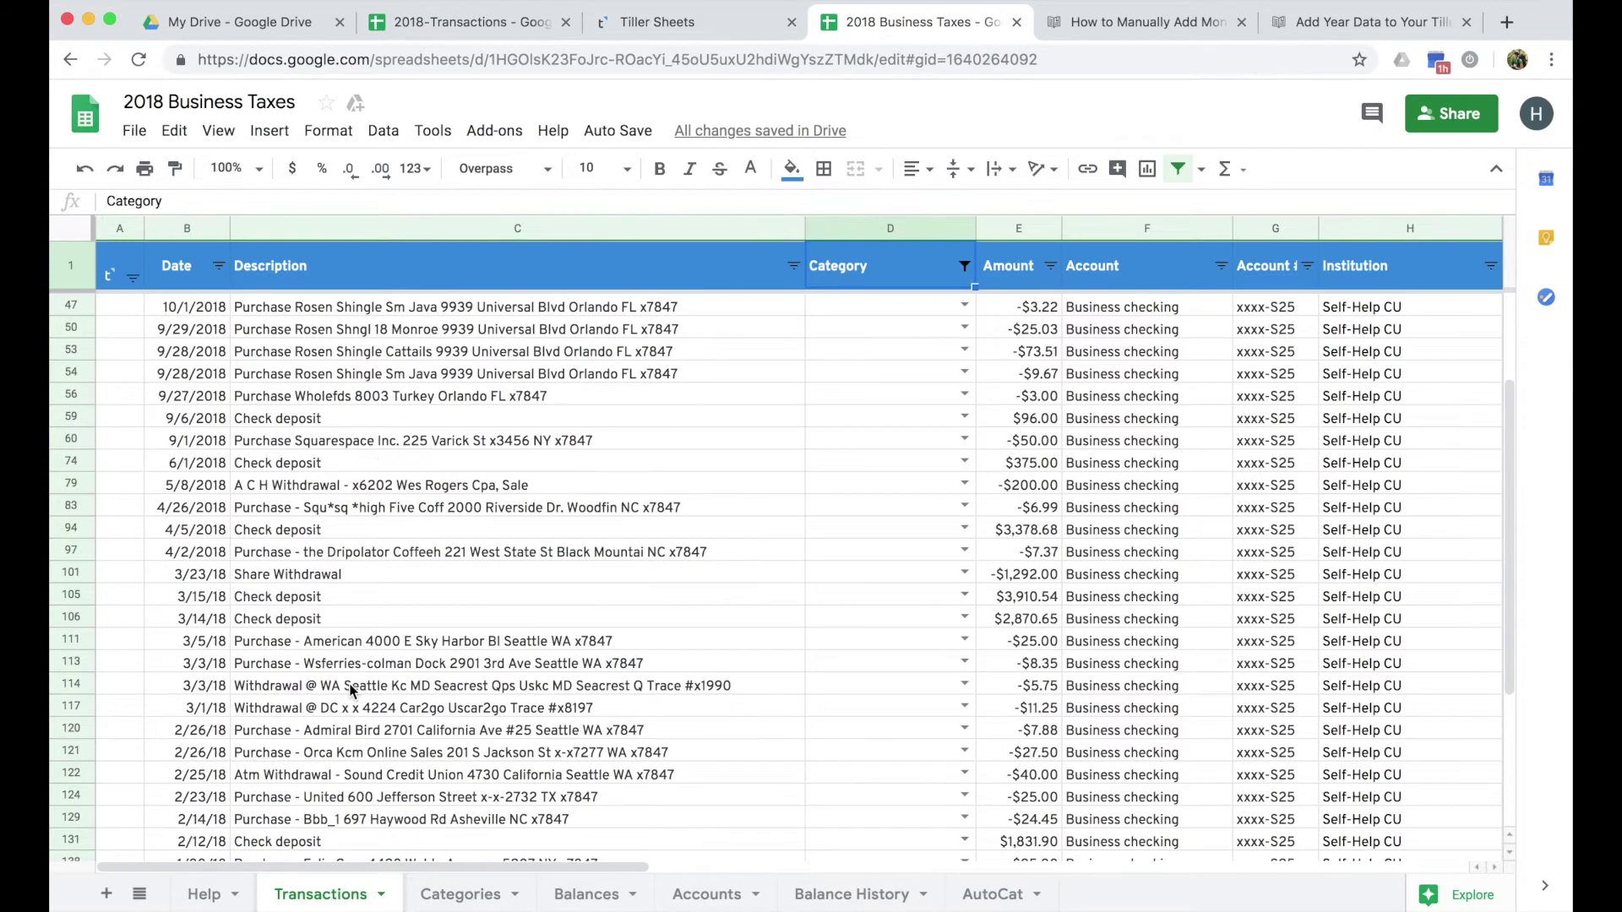
scroll(349, 688, "up", 5)
scroll(745, 459, "down", 5)
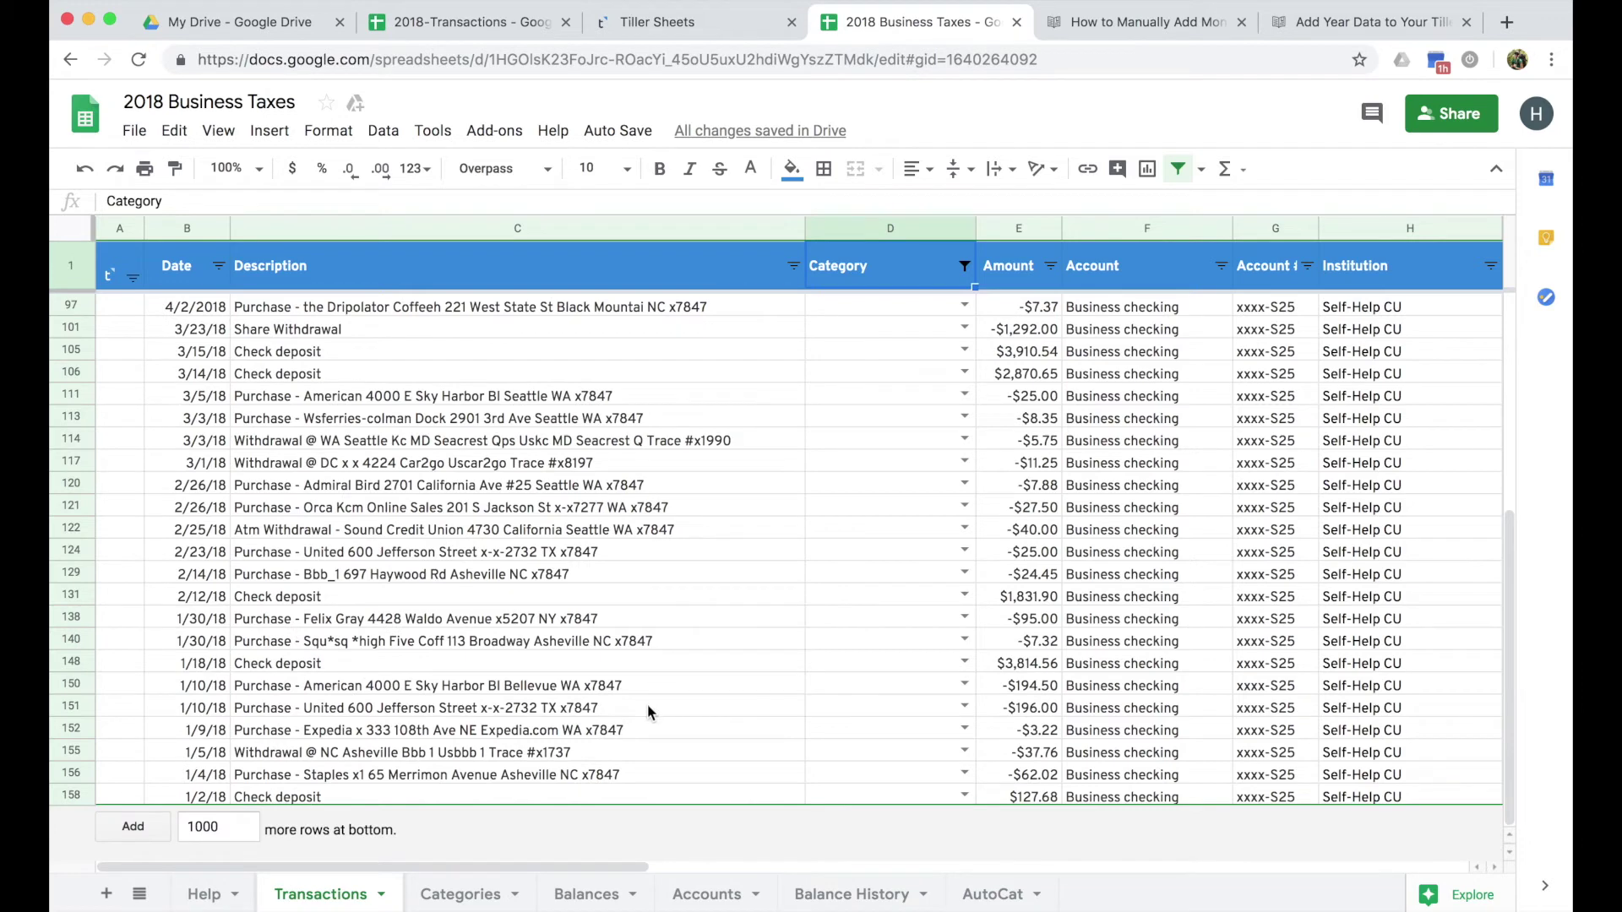
scroll(574, 536, "up", 5)
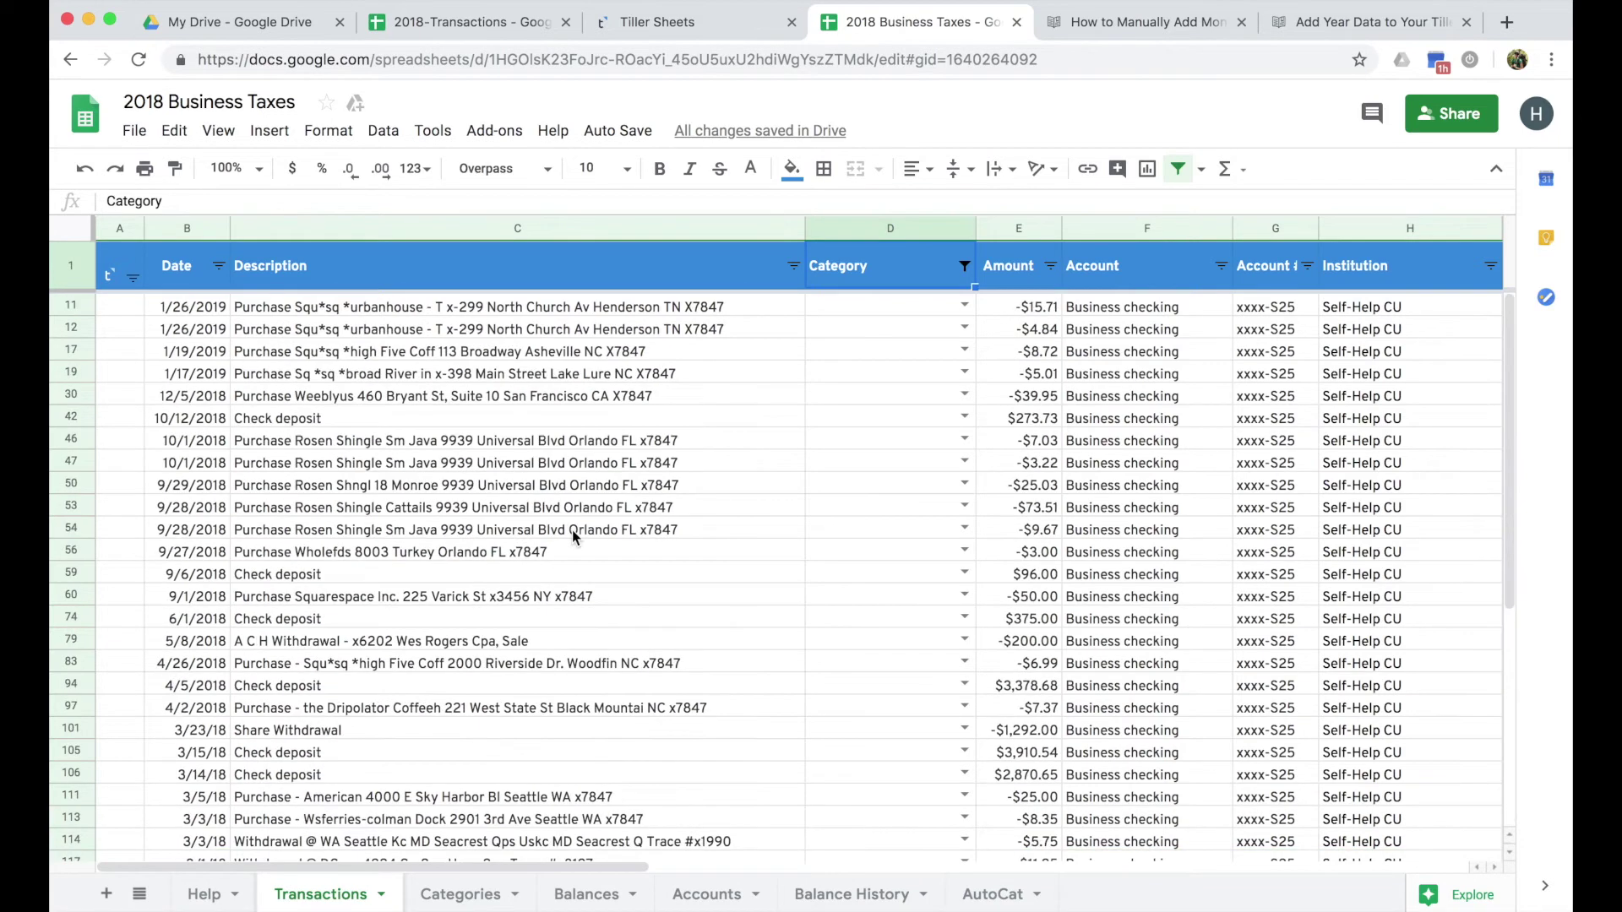
Review the uncategorized transaction descriptions, including the Wholefds entry
left_click(574, 312)
scroll(574, 340, "down", 5)
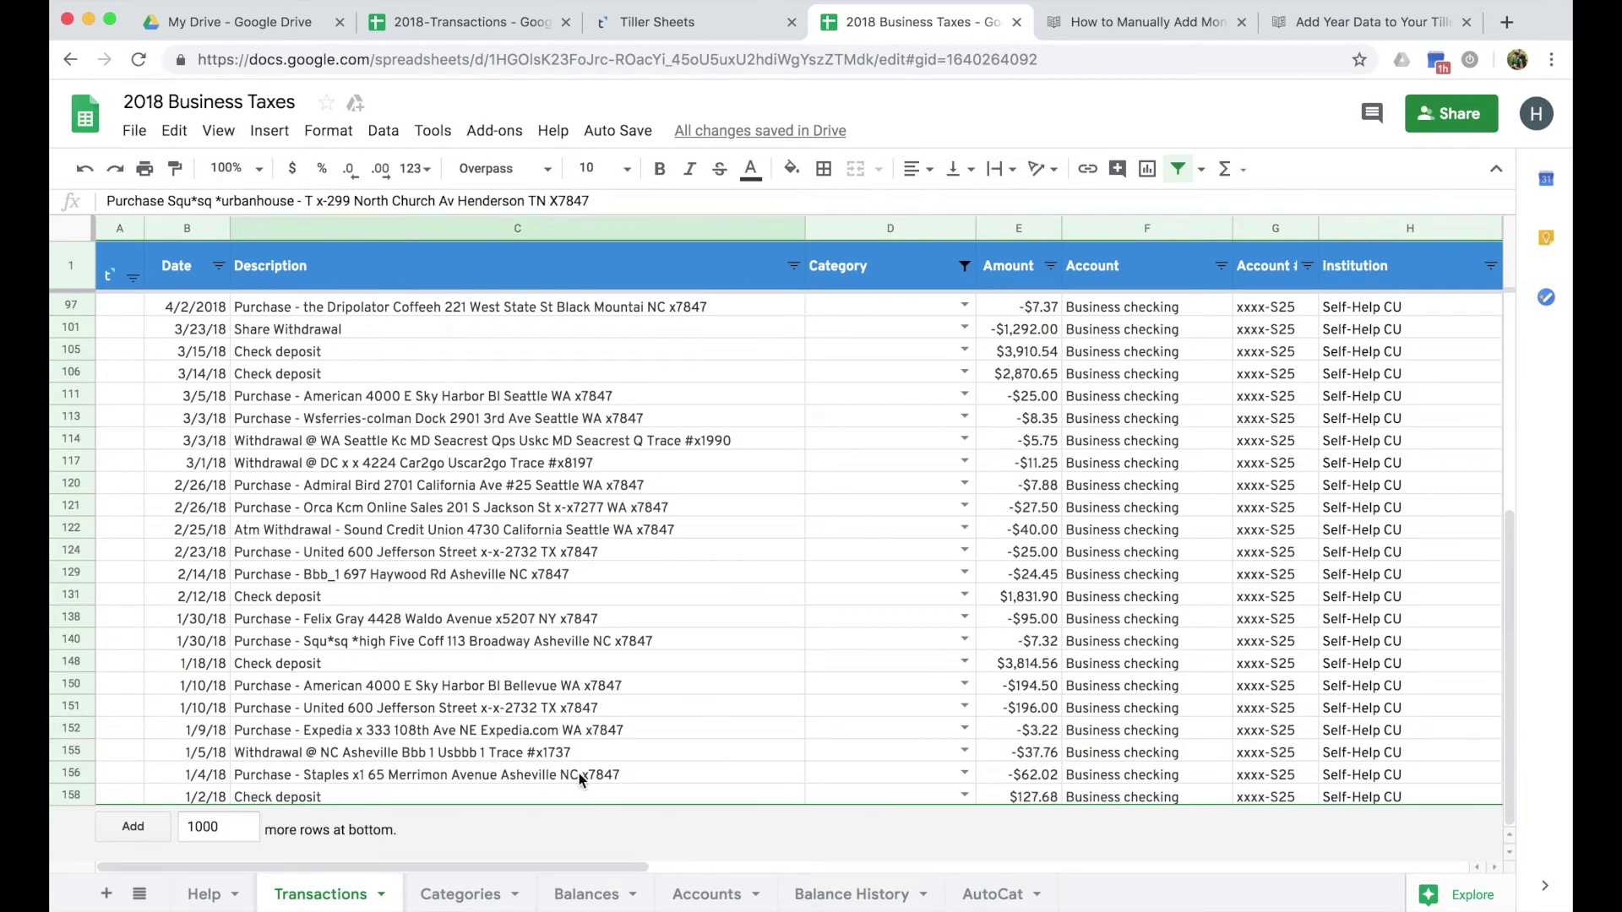
left_click(576, 794, "shift")
scroll(560, 554, "up", 5)
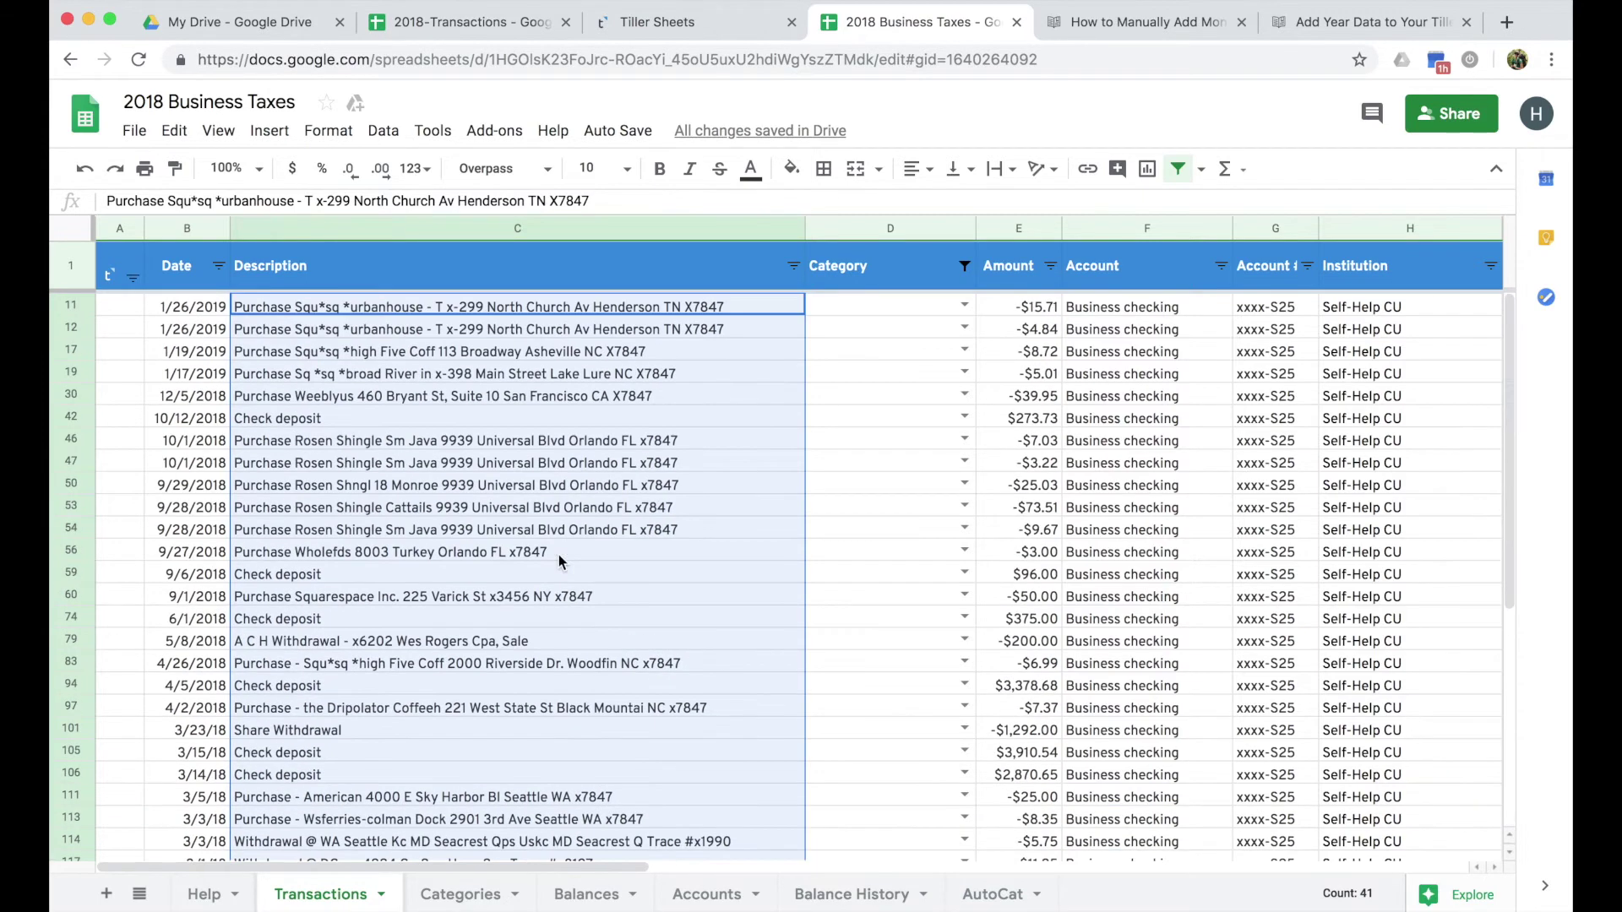
left_click(561, 551)
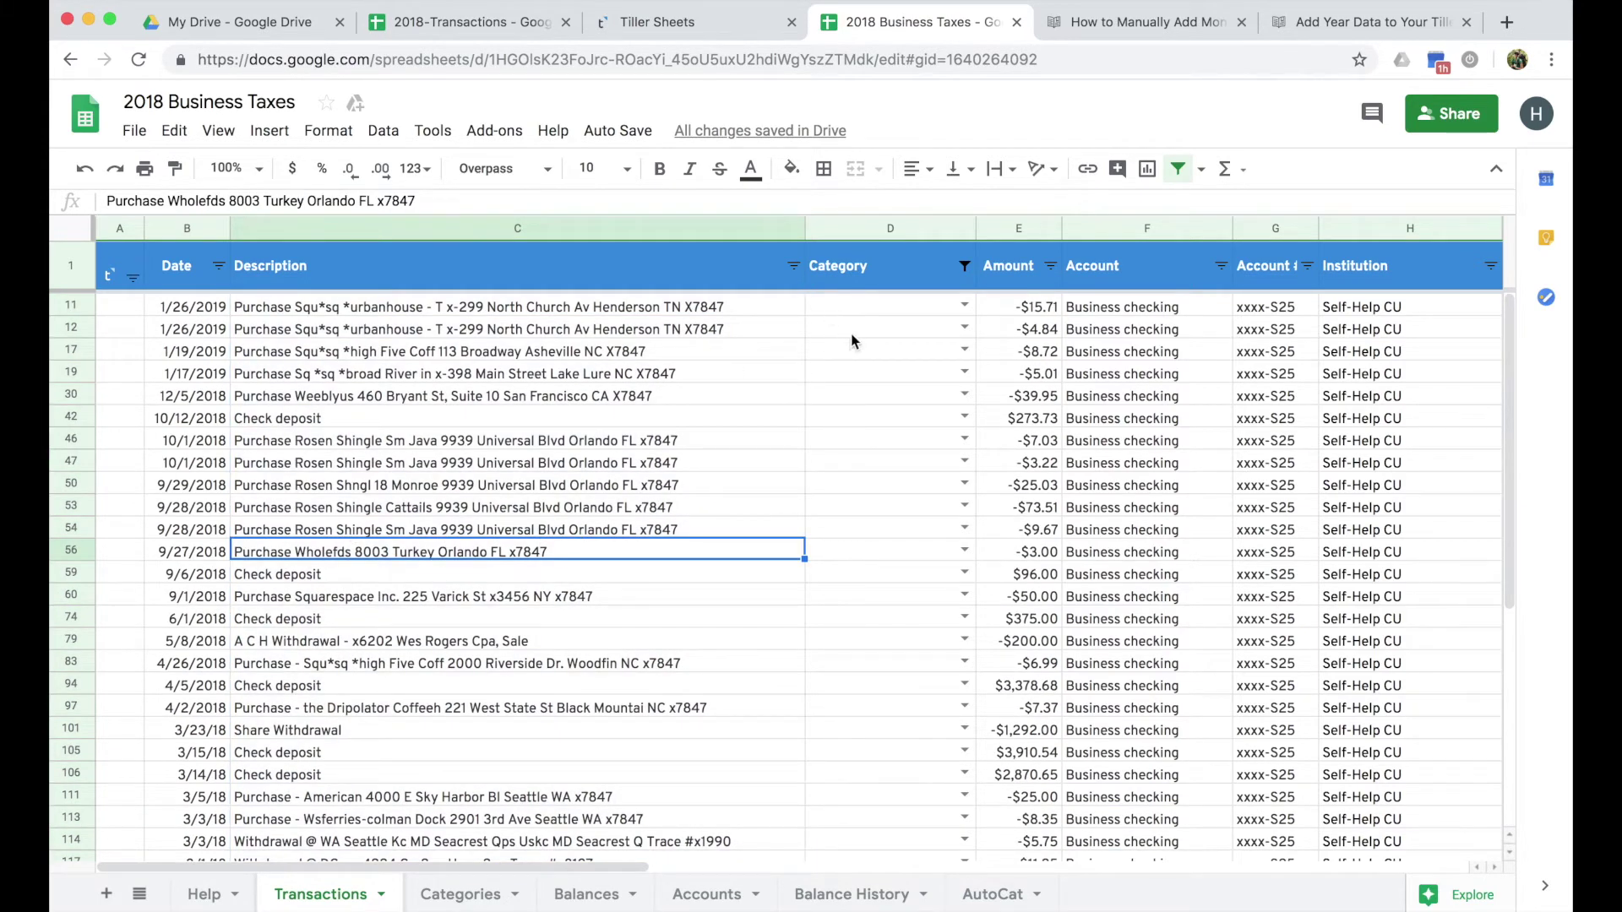
Categorize the first two uncategorized transactions as Wifi Access
left_click(912, 309)
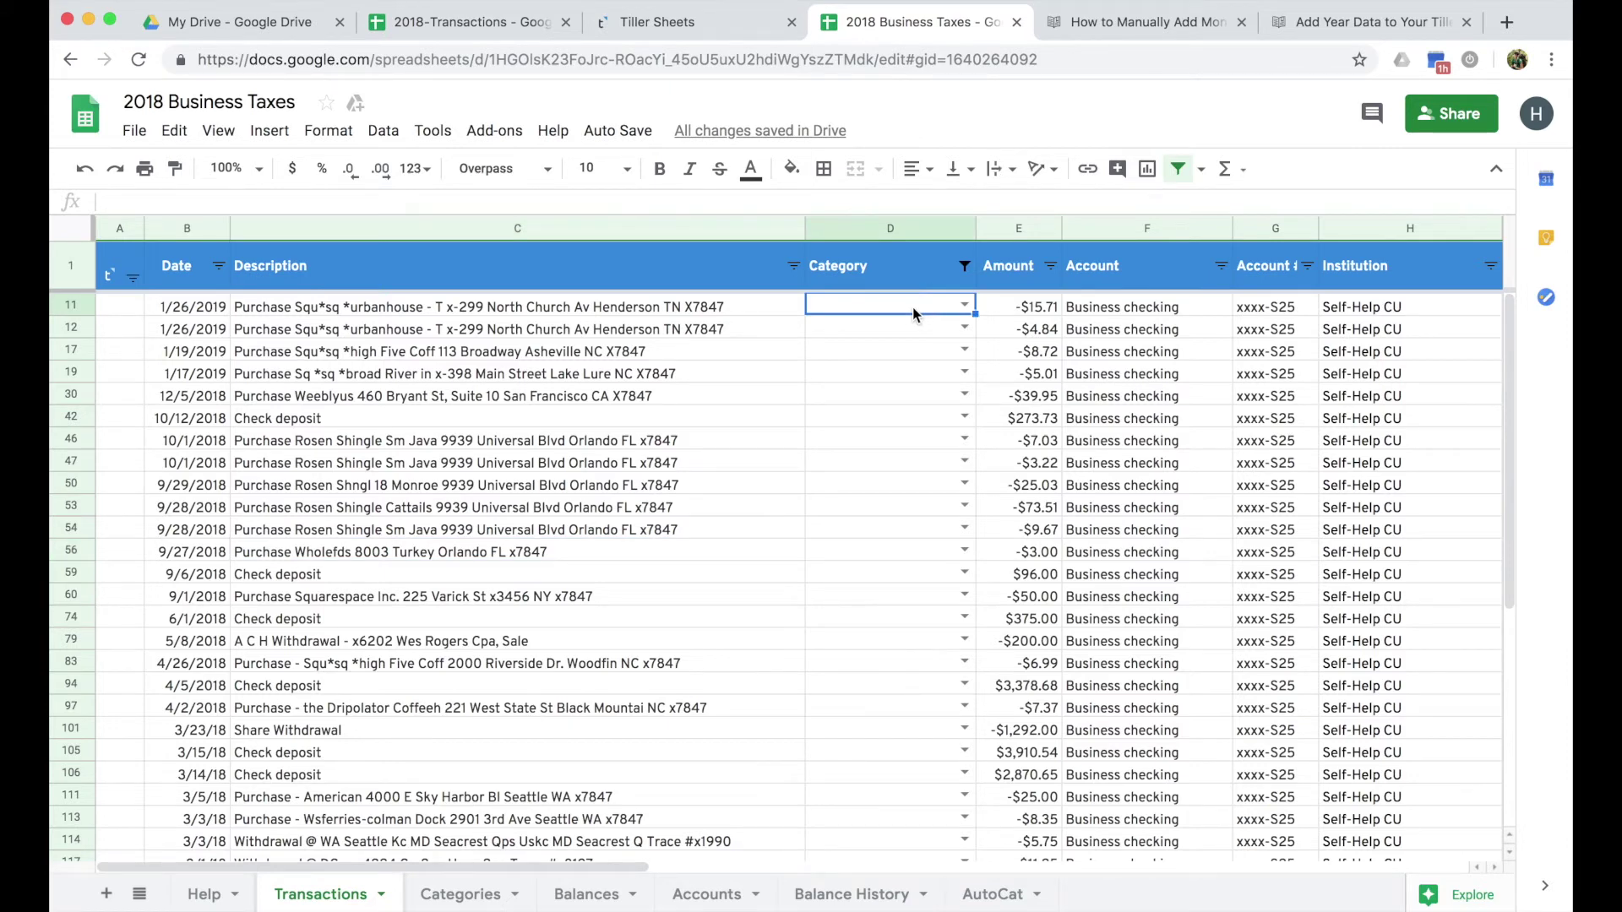
type("wi")
key("Return")
type("wi")
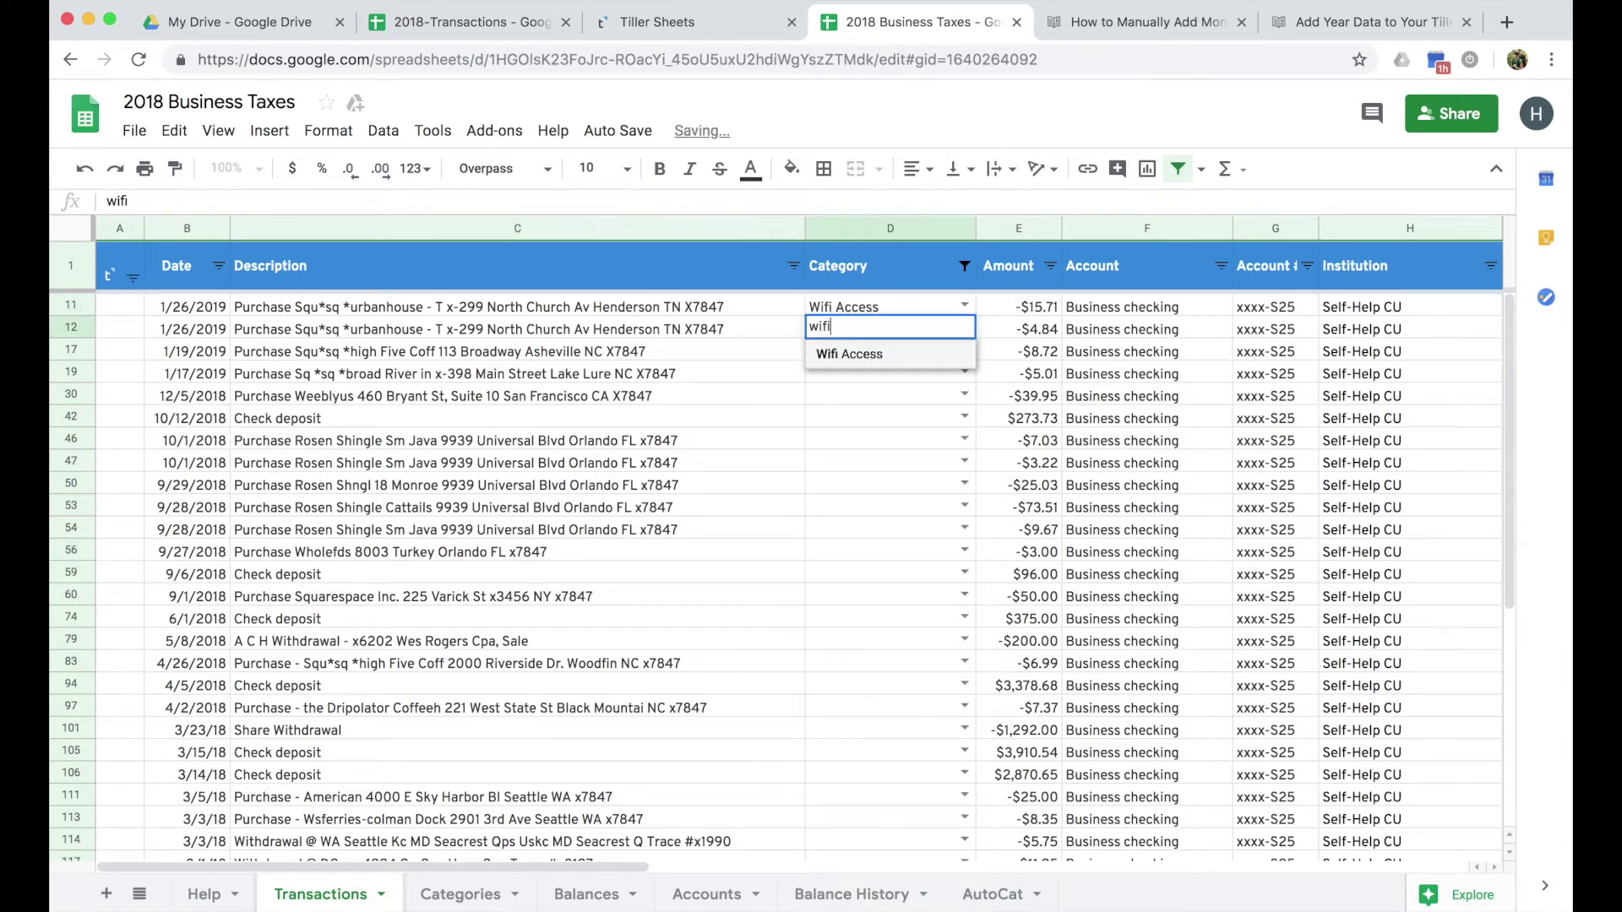
key("Return")
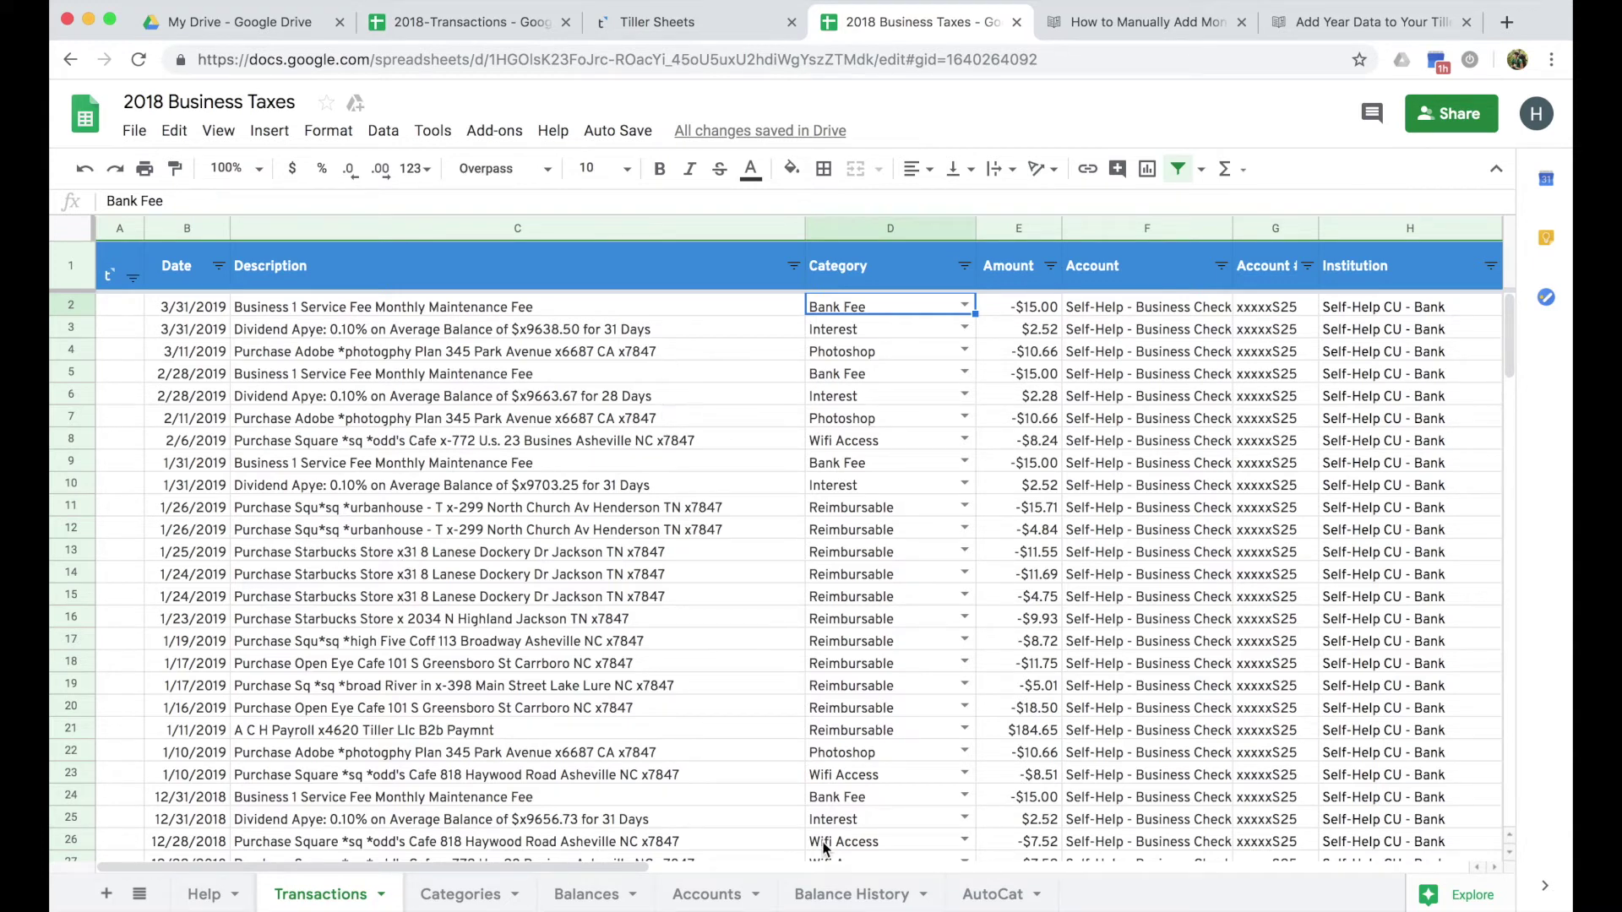
Scroll the Transactions sheet right to reveal the Month, Week and Transaction ID columns
left_click_drag(586, 871, 1049, 870)
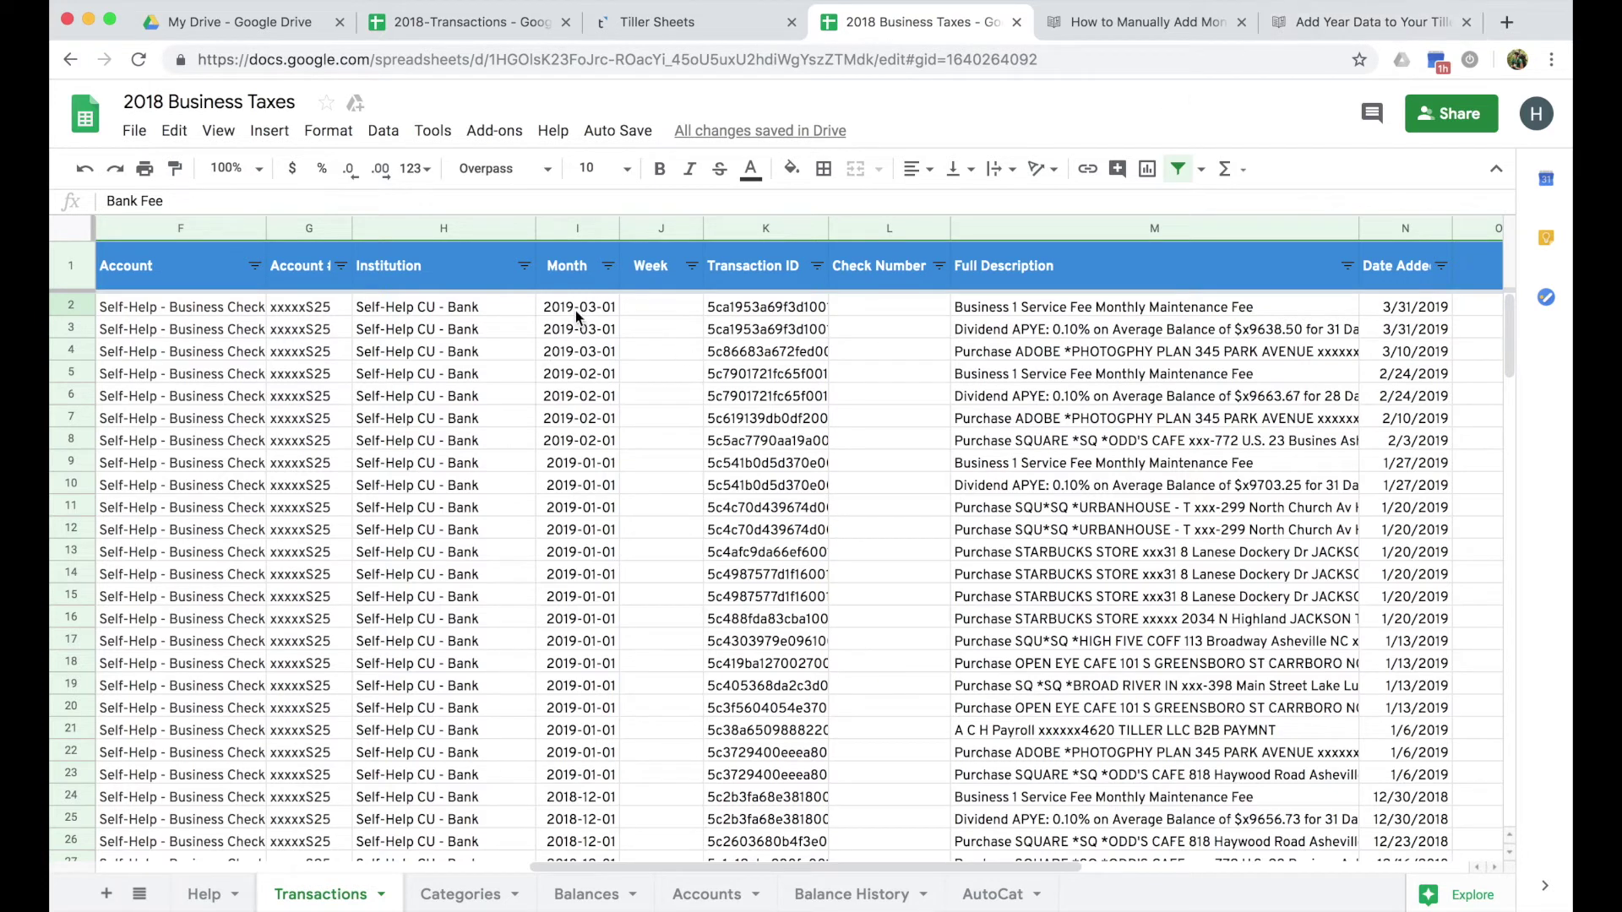
Open the Add Year Data help article and select its =arrayformula year code
left_click(1324, 26)
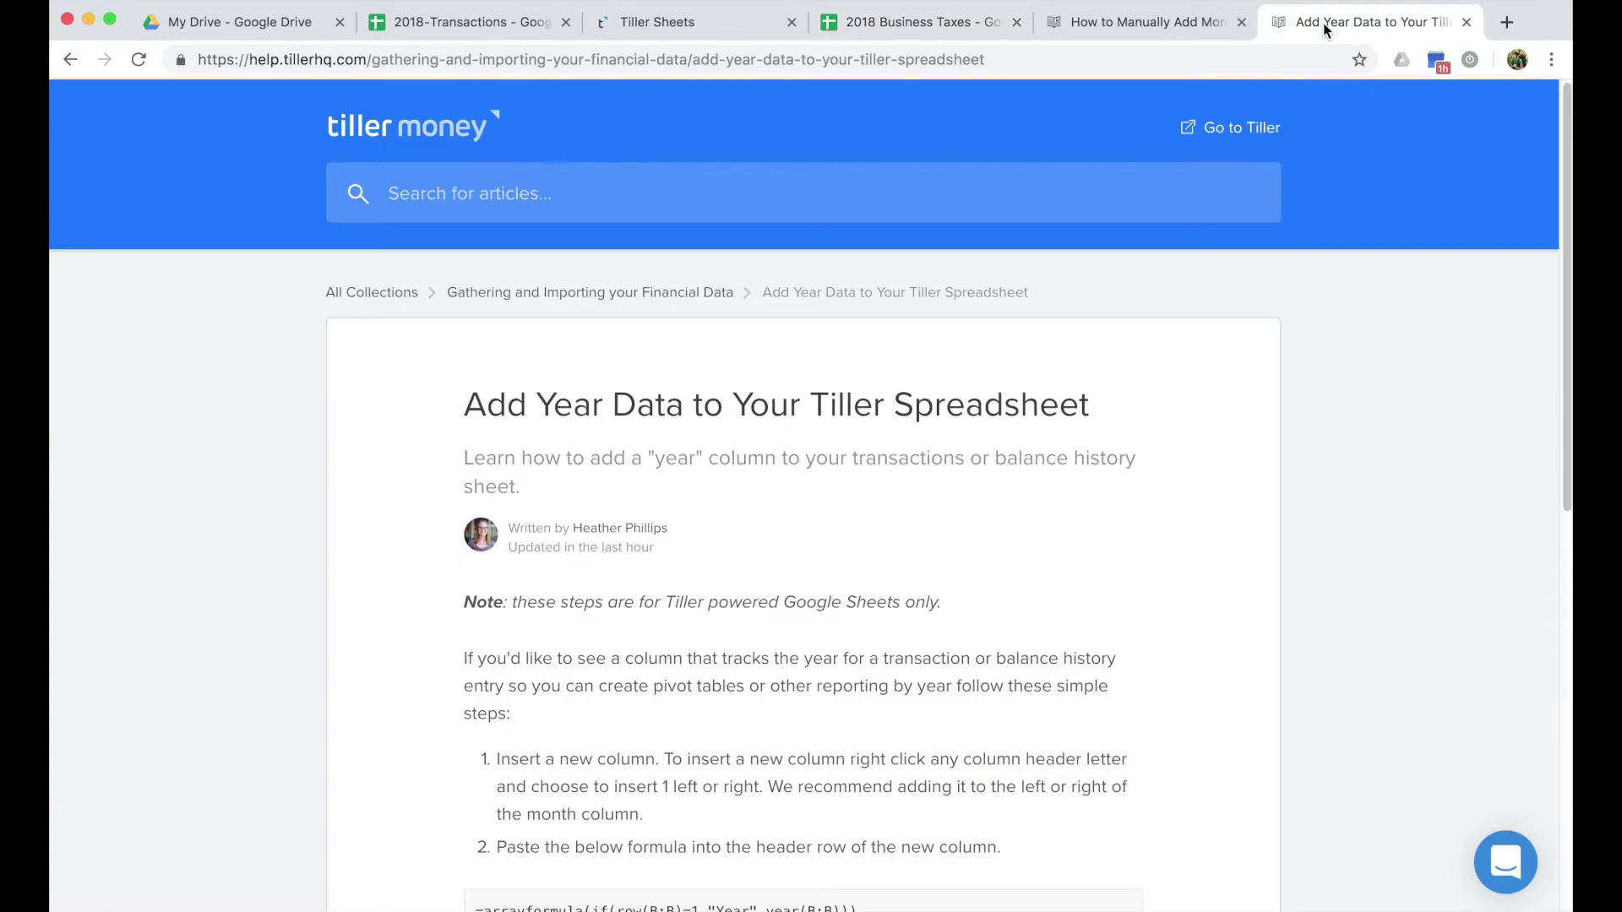
scroll(691, 591, "down", 4)
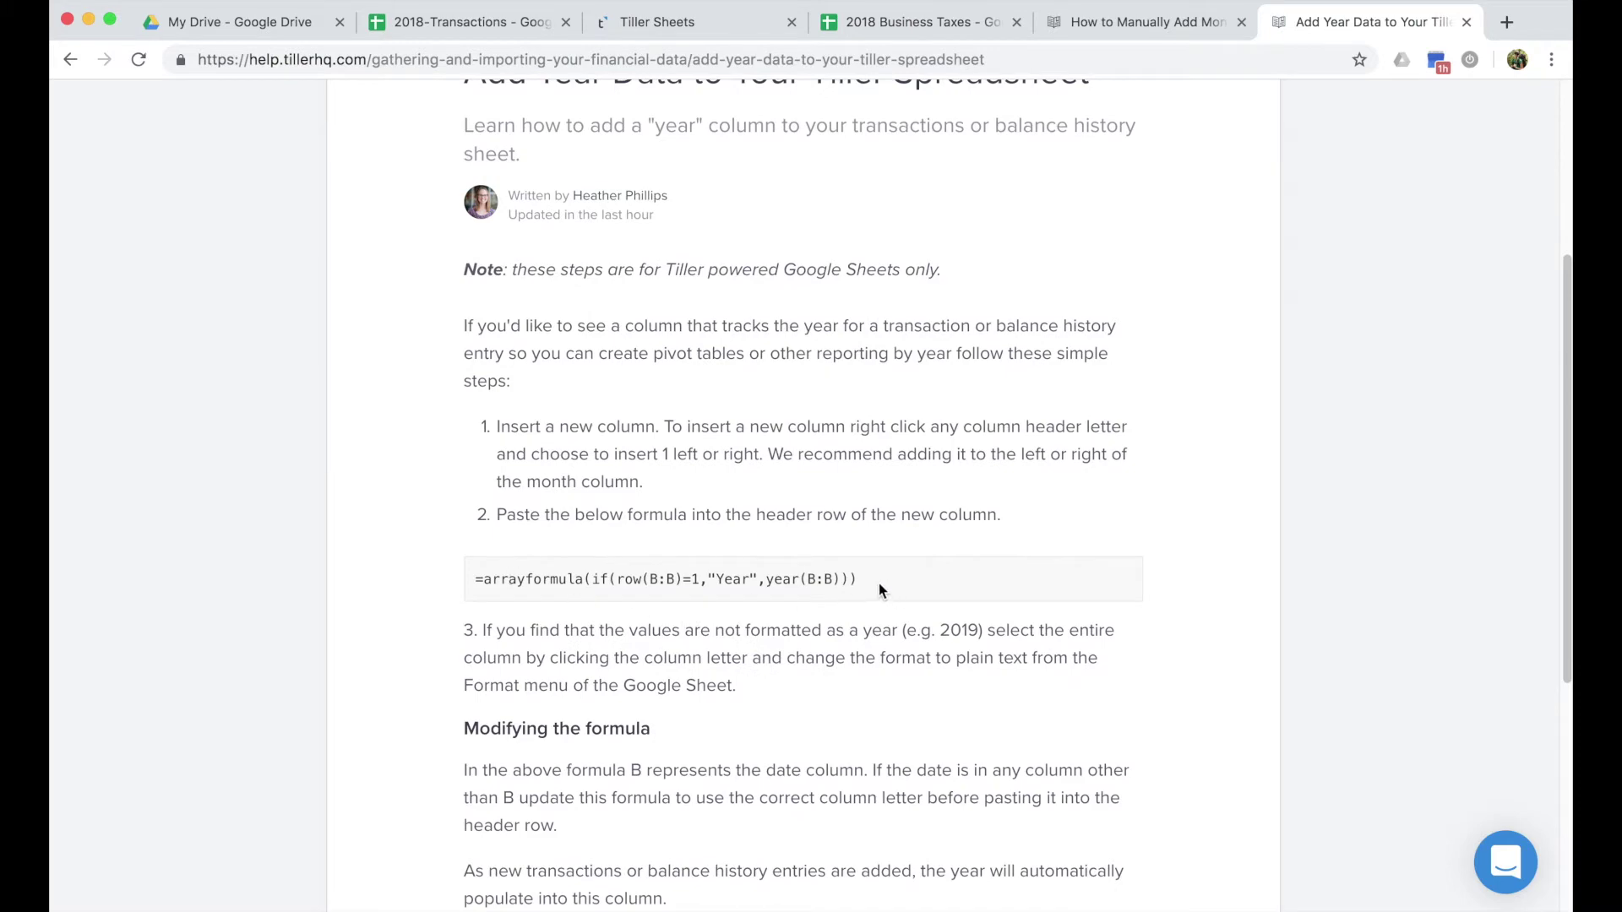
left_click_drag(879, 583, 470, 583)
key("ctrl+c")
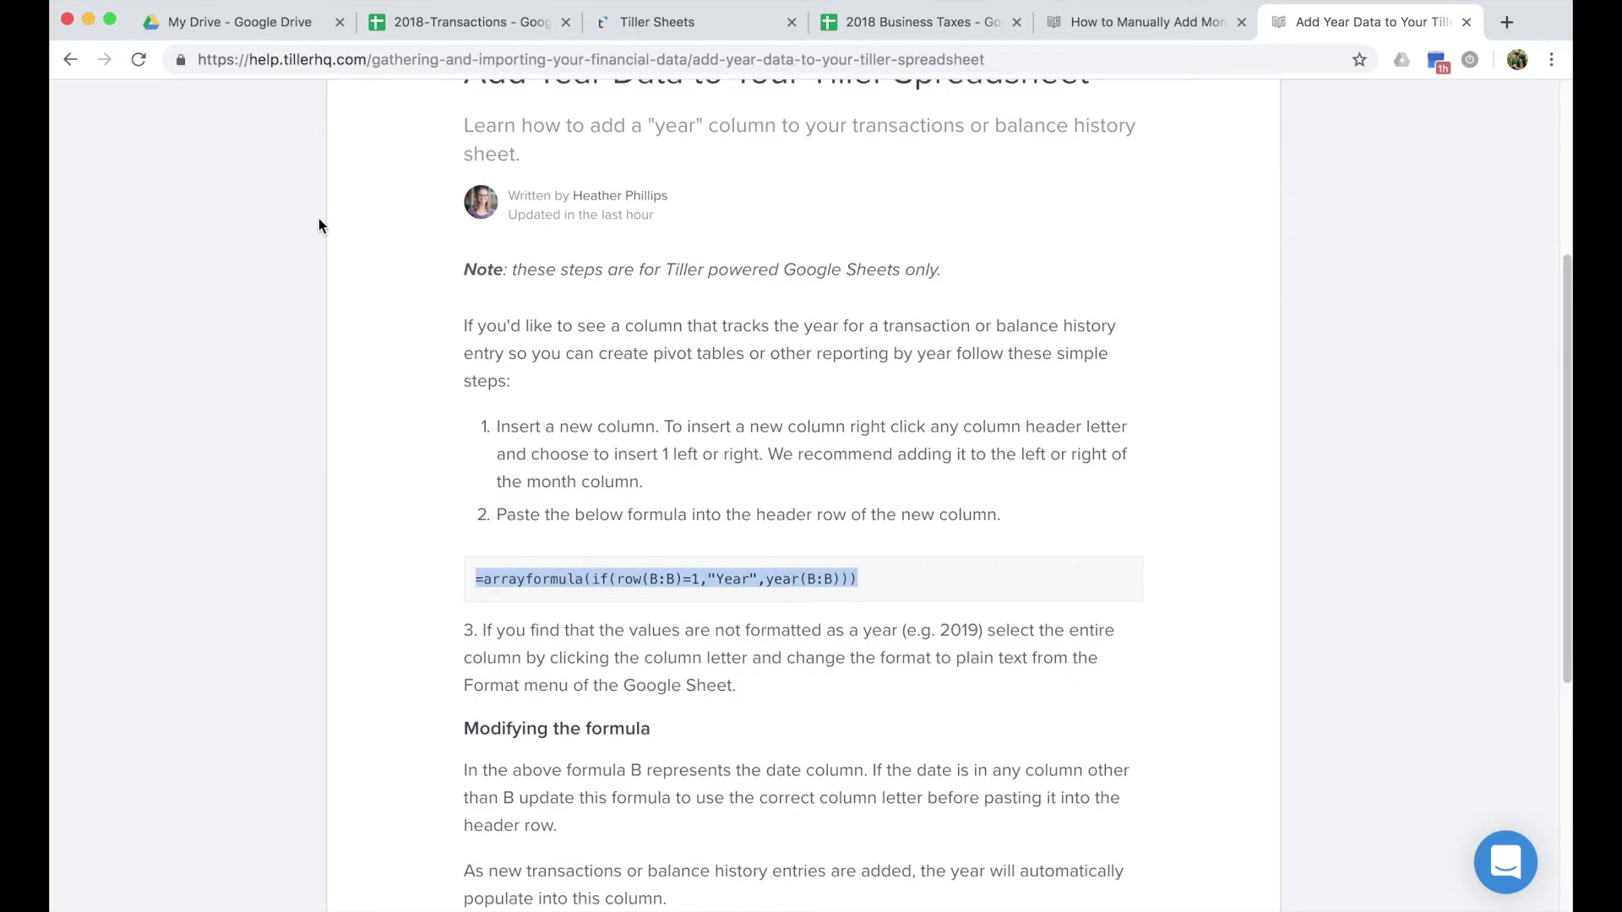
scroll(414, 345, "up", 4)
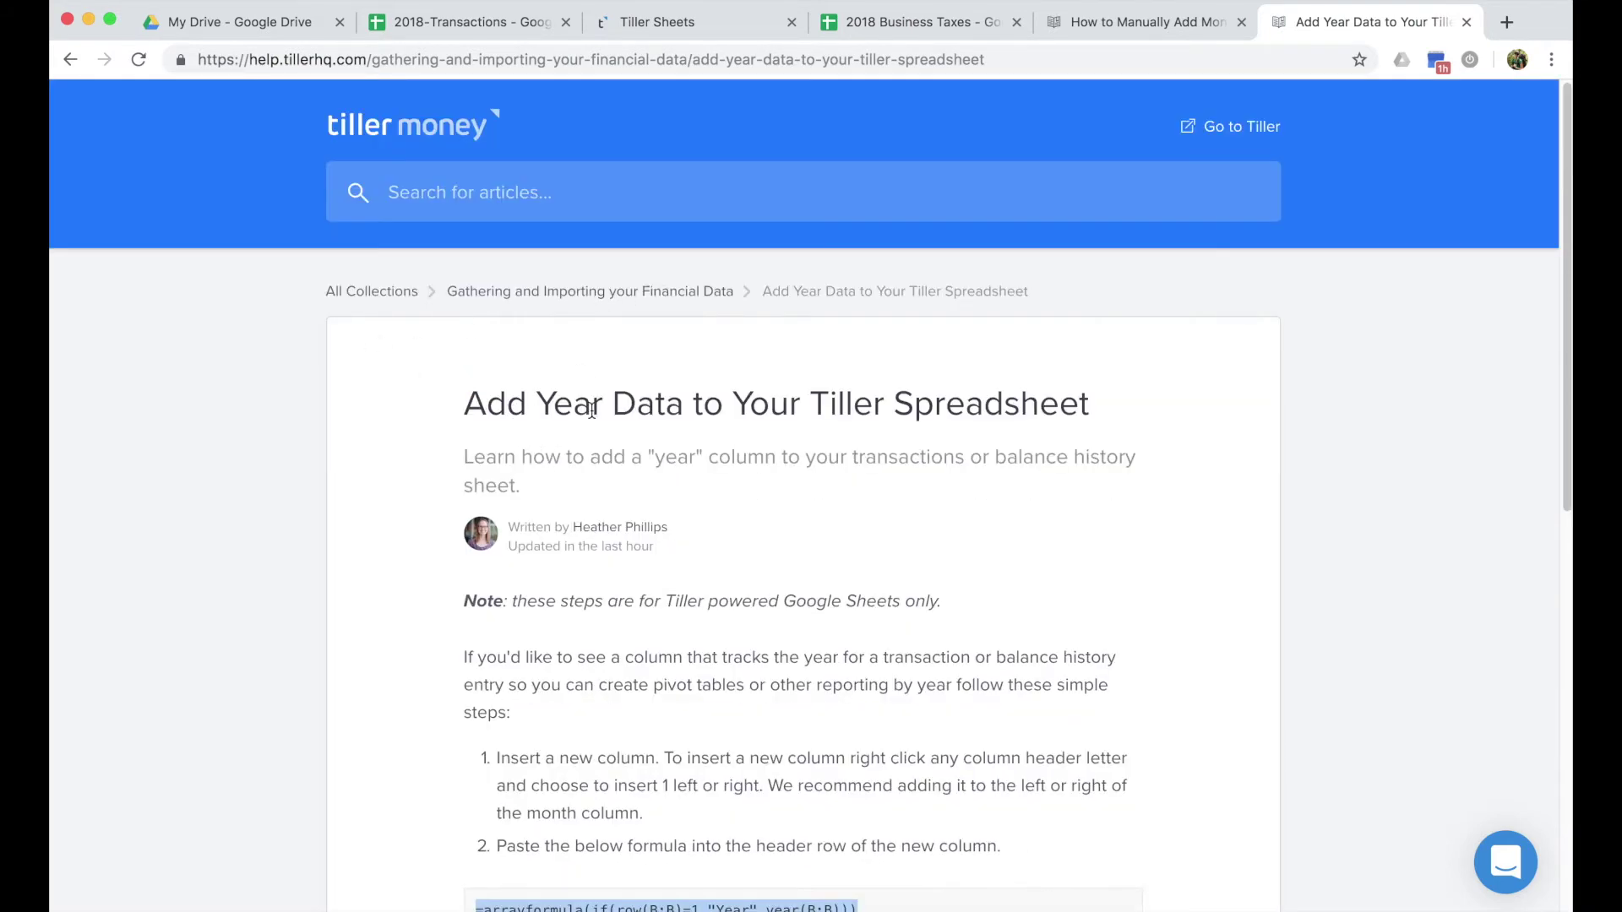
scroll(641, 545, "down", 5)
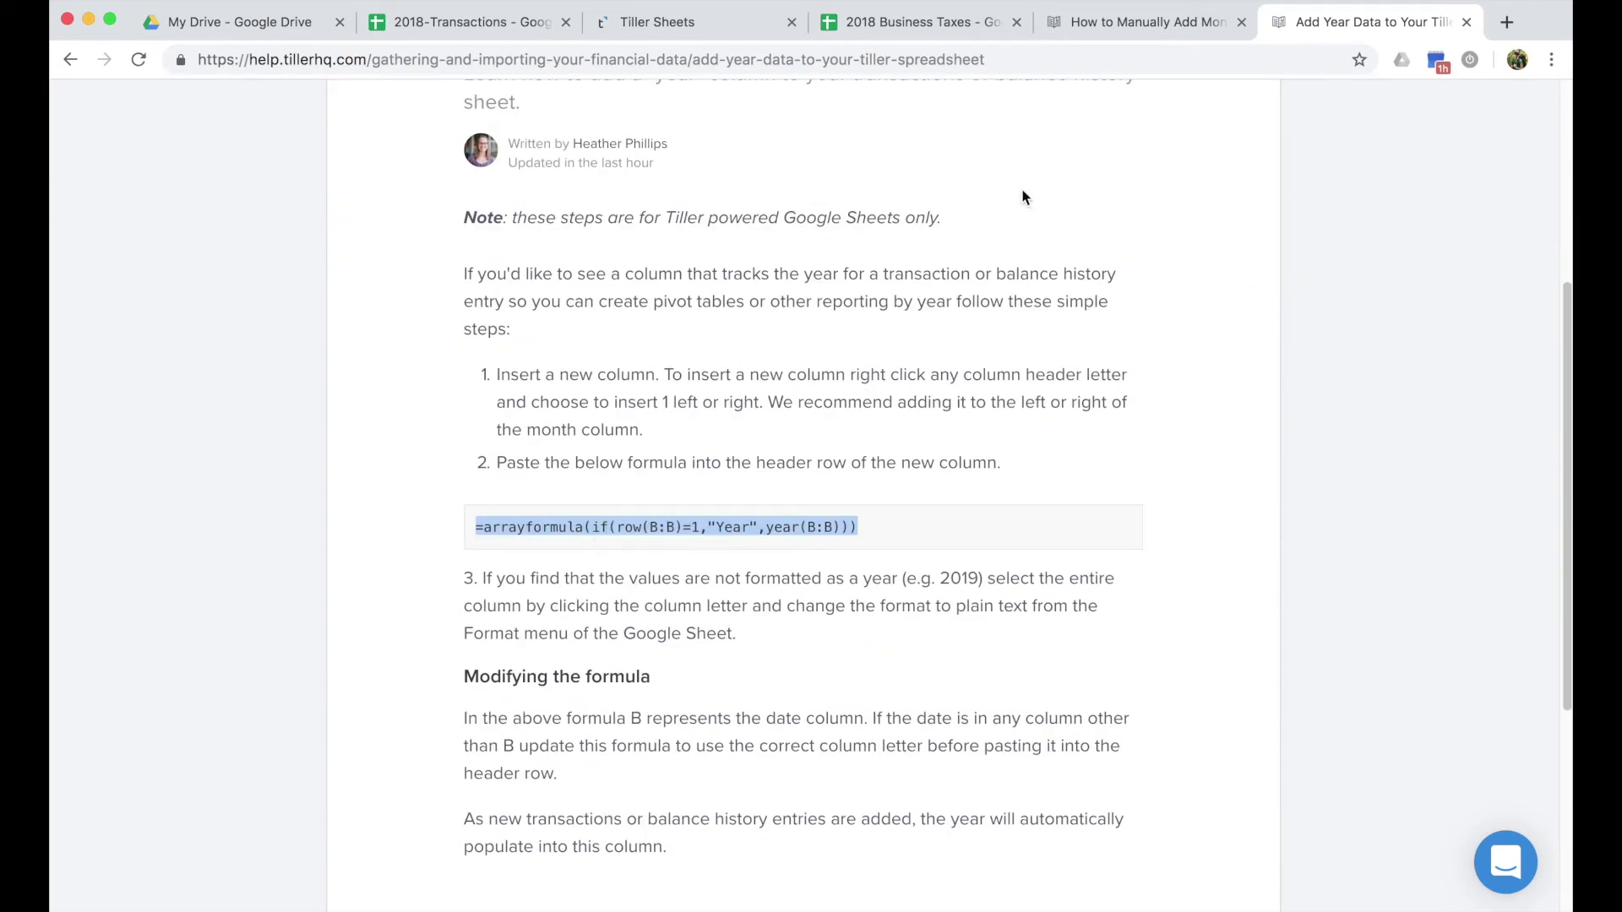
Insert a new column after Week and paste the Year arrayformula into its header
left_click(907, 27)
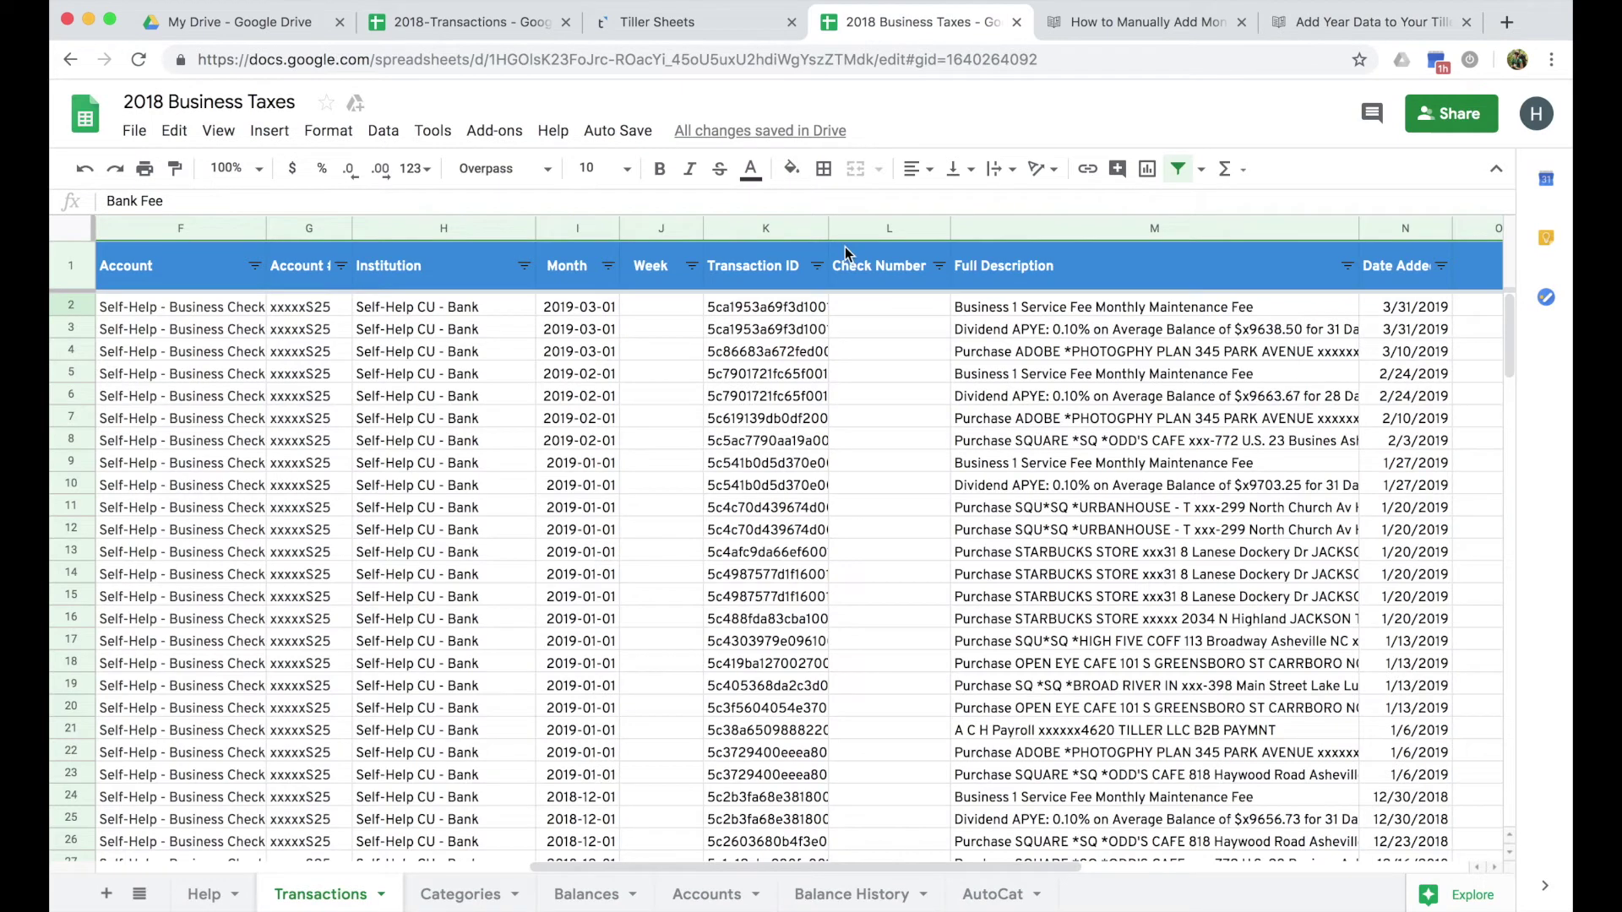
left_click(651, 228)
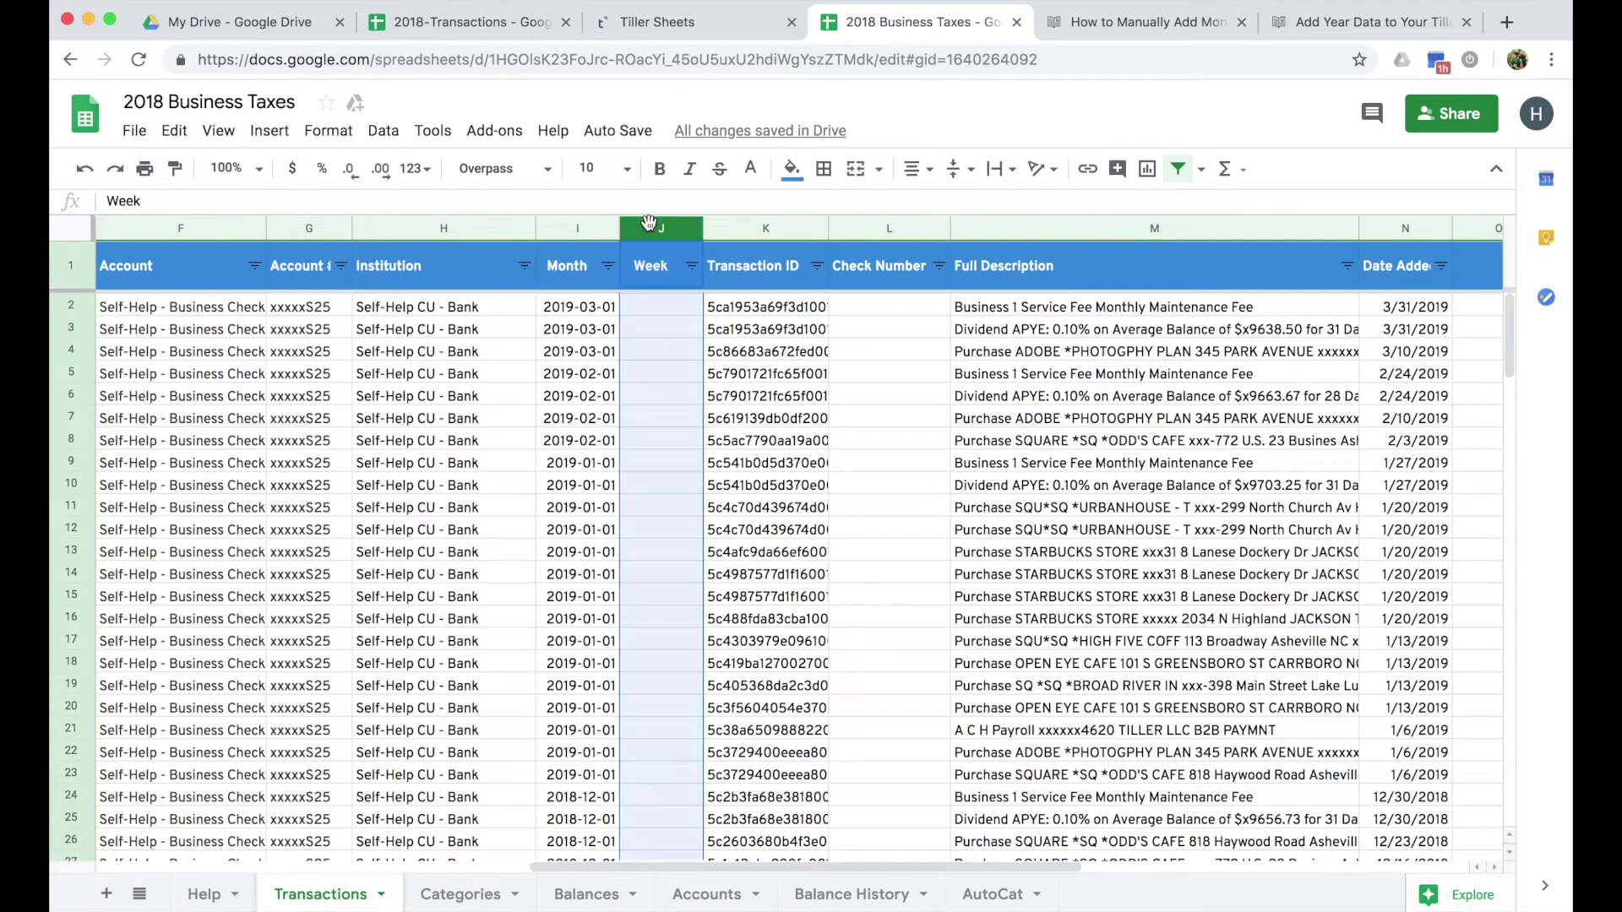
right_click(650, 228)
left_click(755, 434)
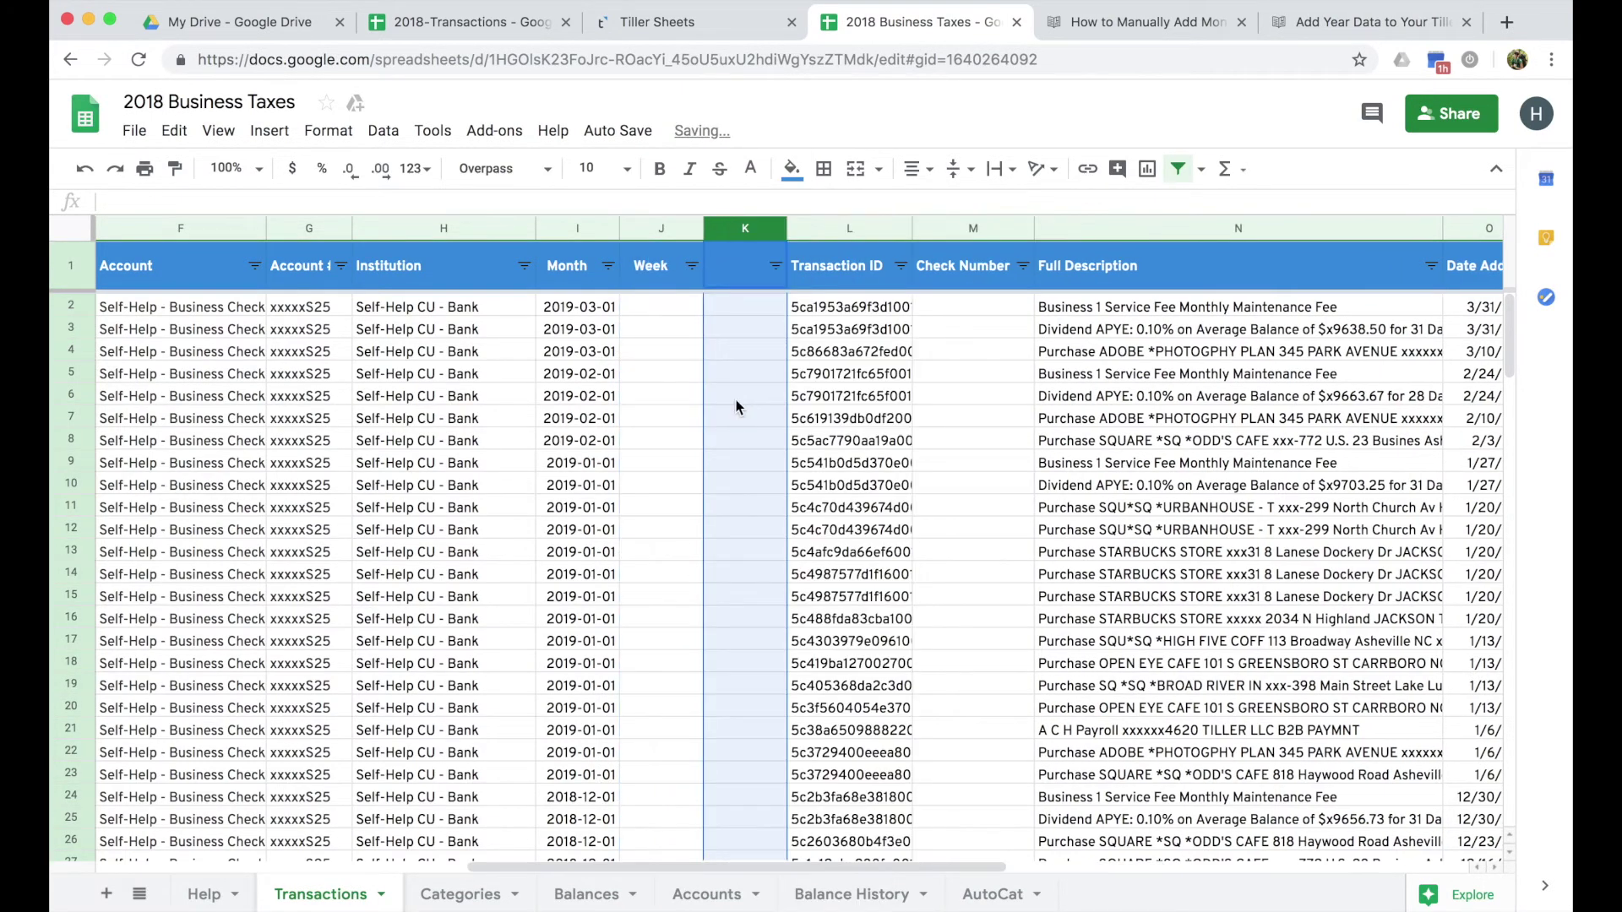
left_click(735, 272)
key("ctrl+v")
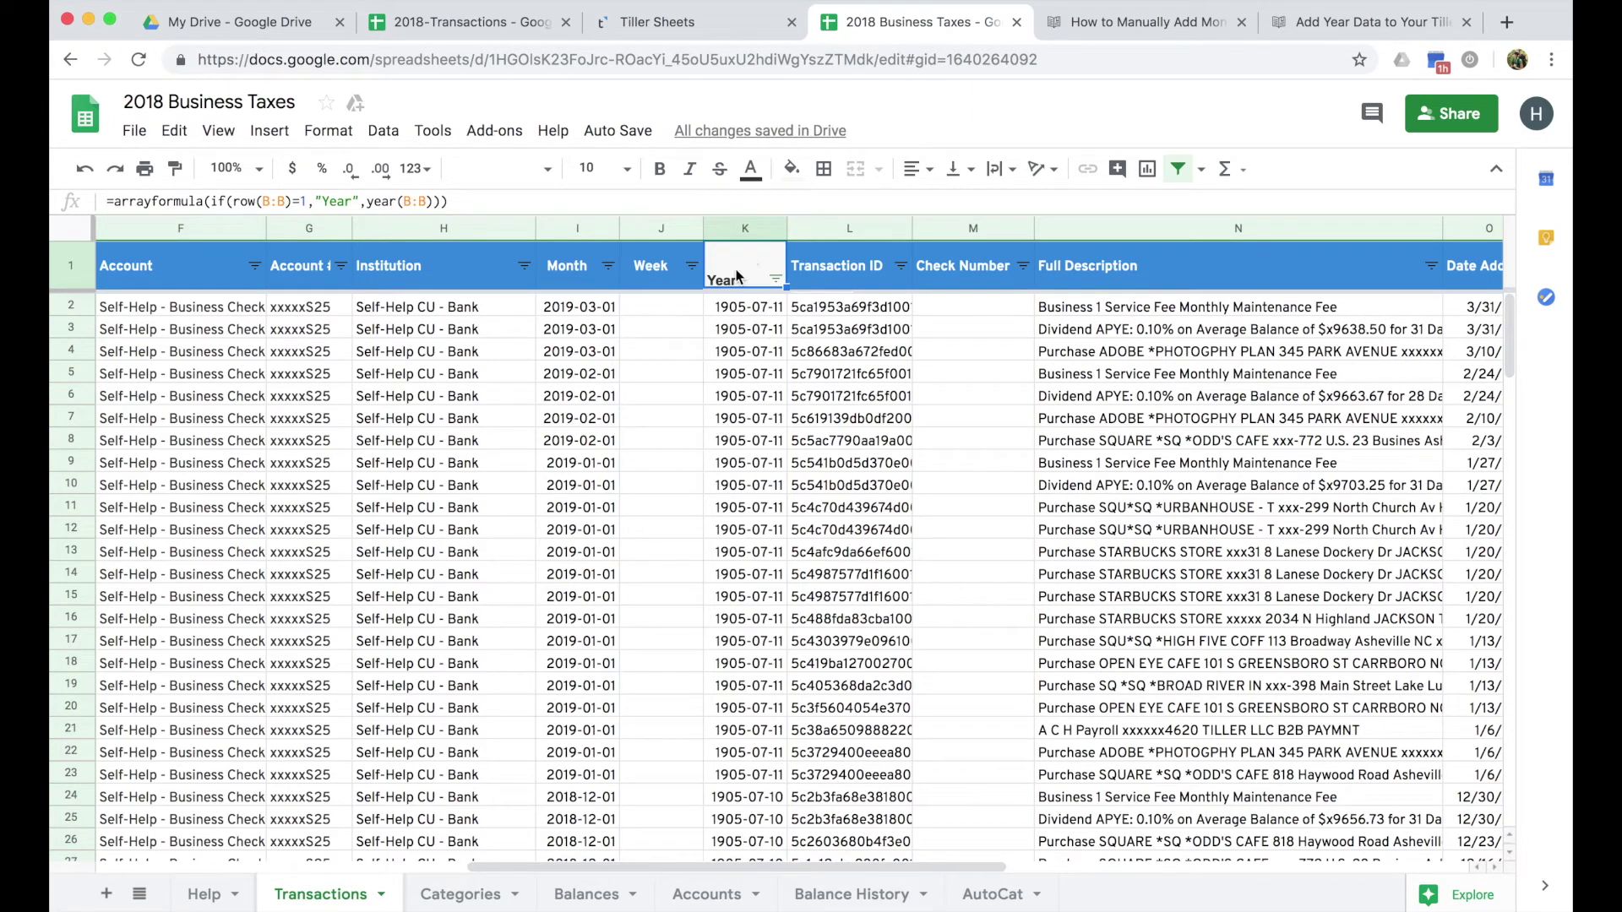
Copy the Week header's formatting onto the Year header and check the values
left_click(658, 275)
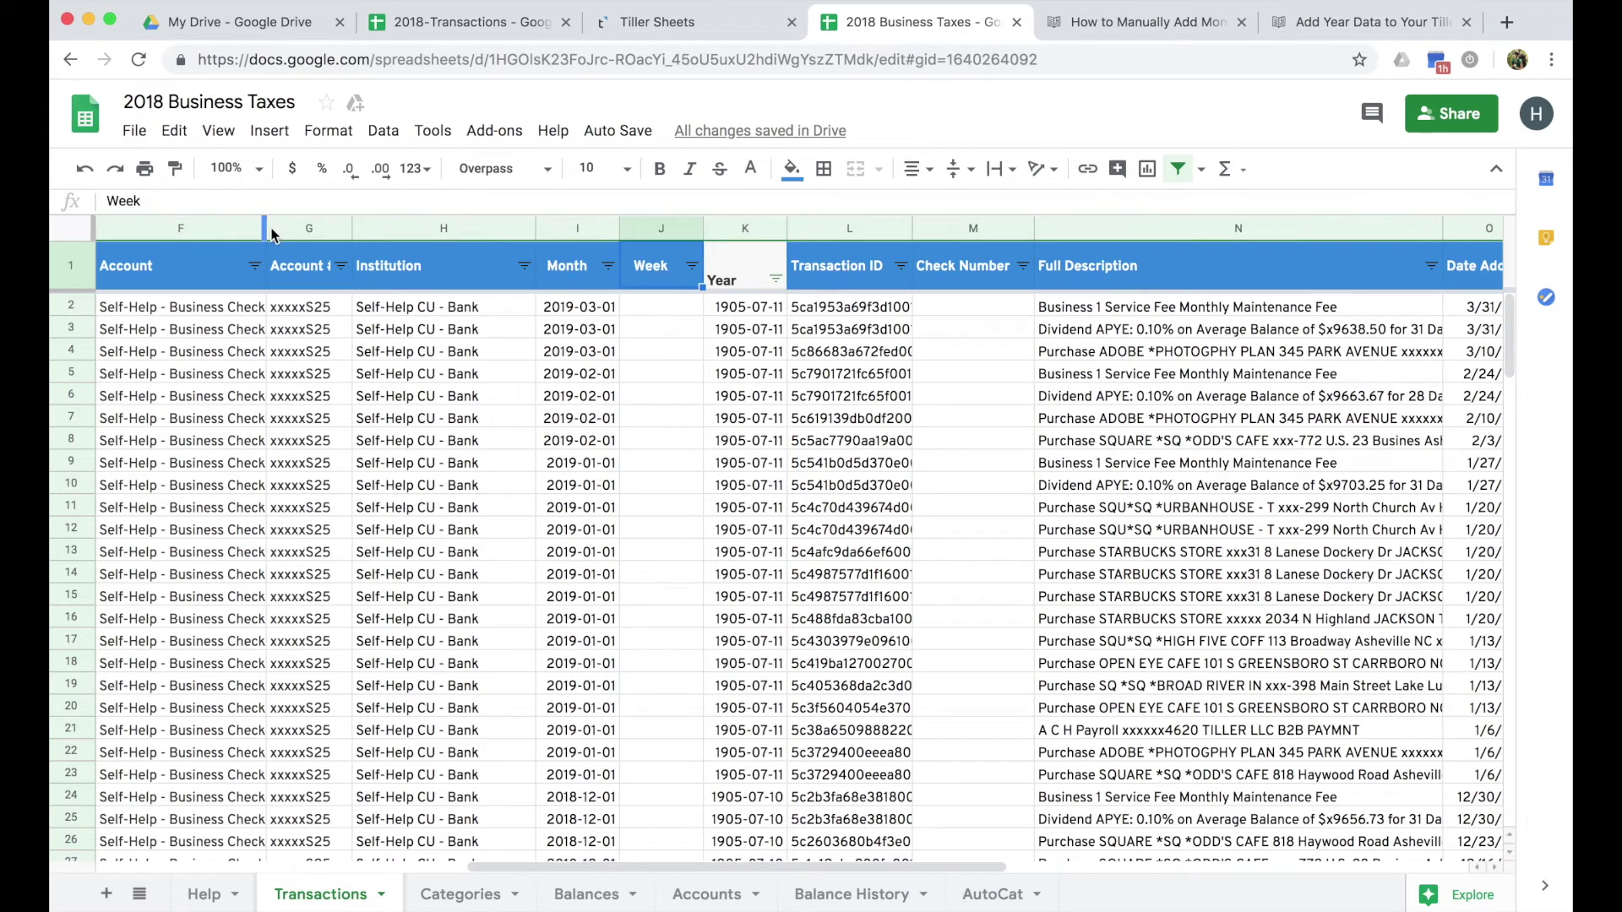
left_click(175, 173)
left_click(744, 279)
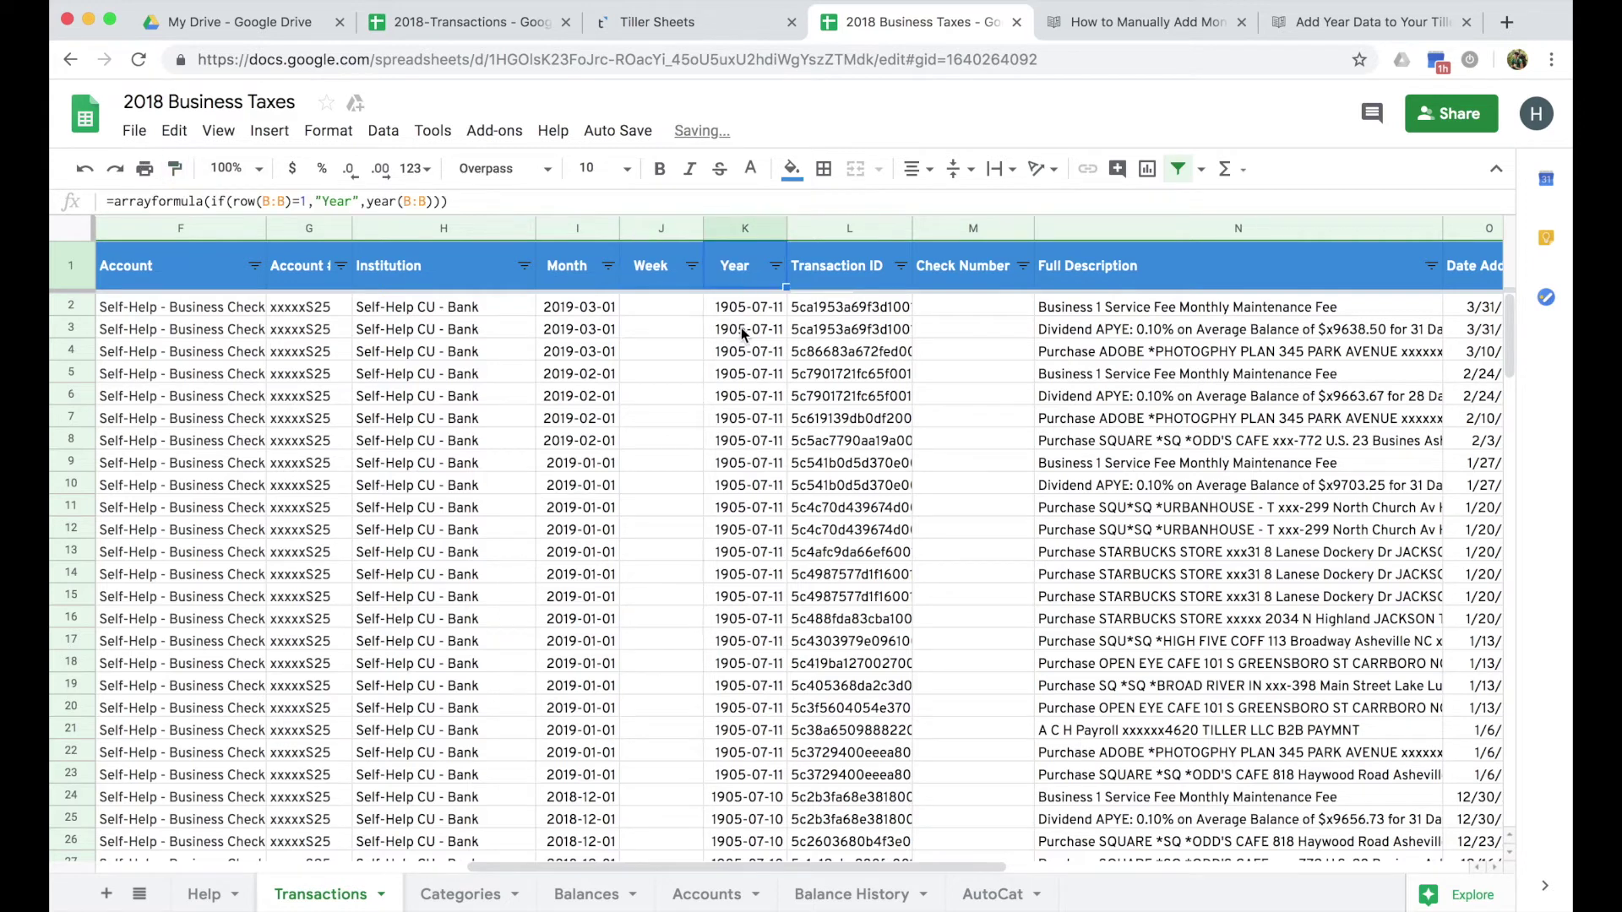
left_click(745, 309)
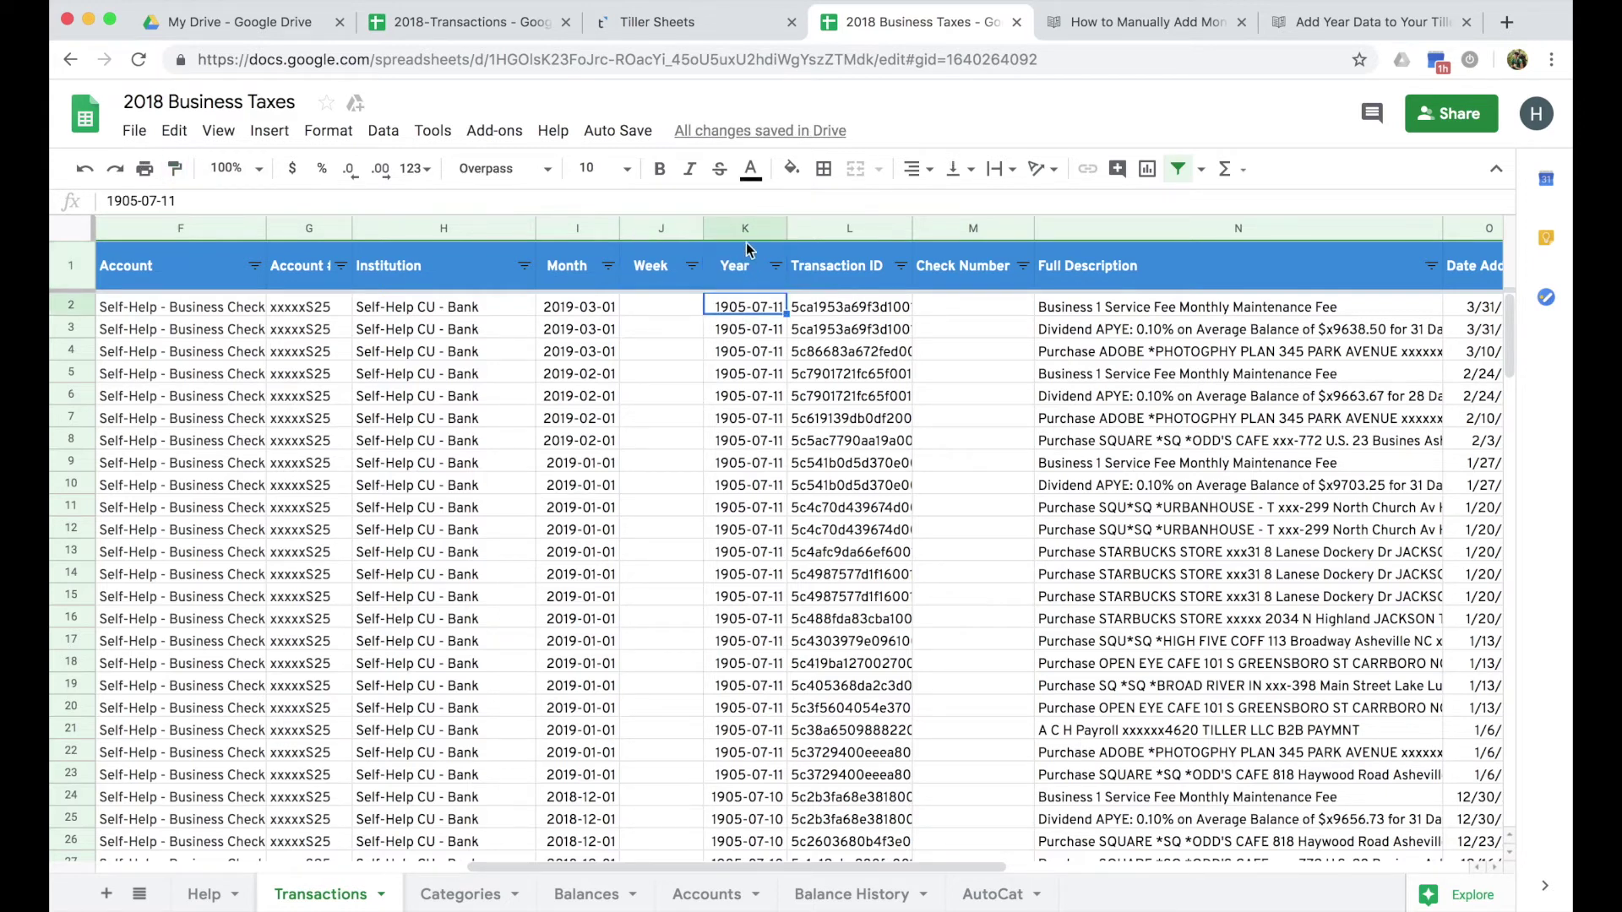
left_click(746, 270)
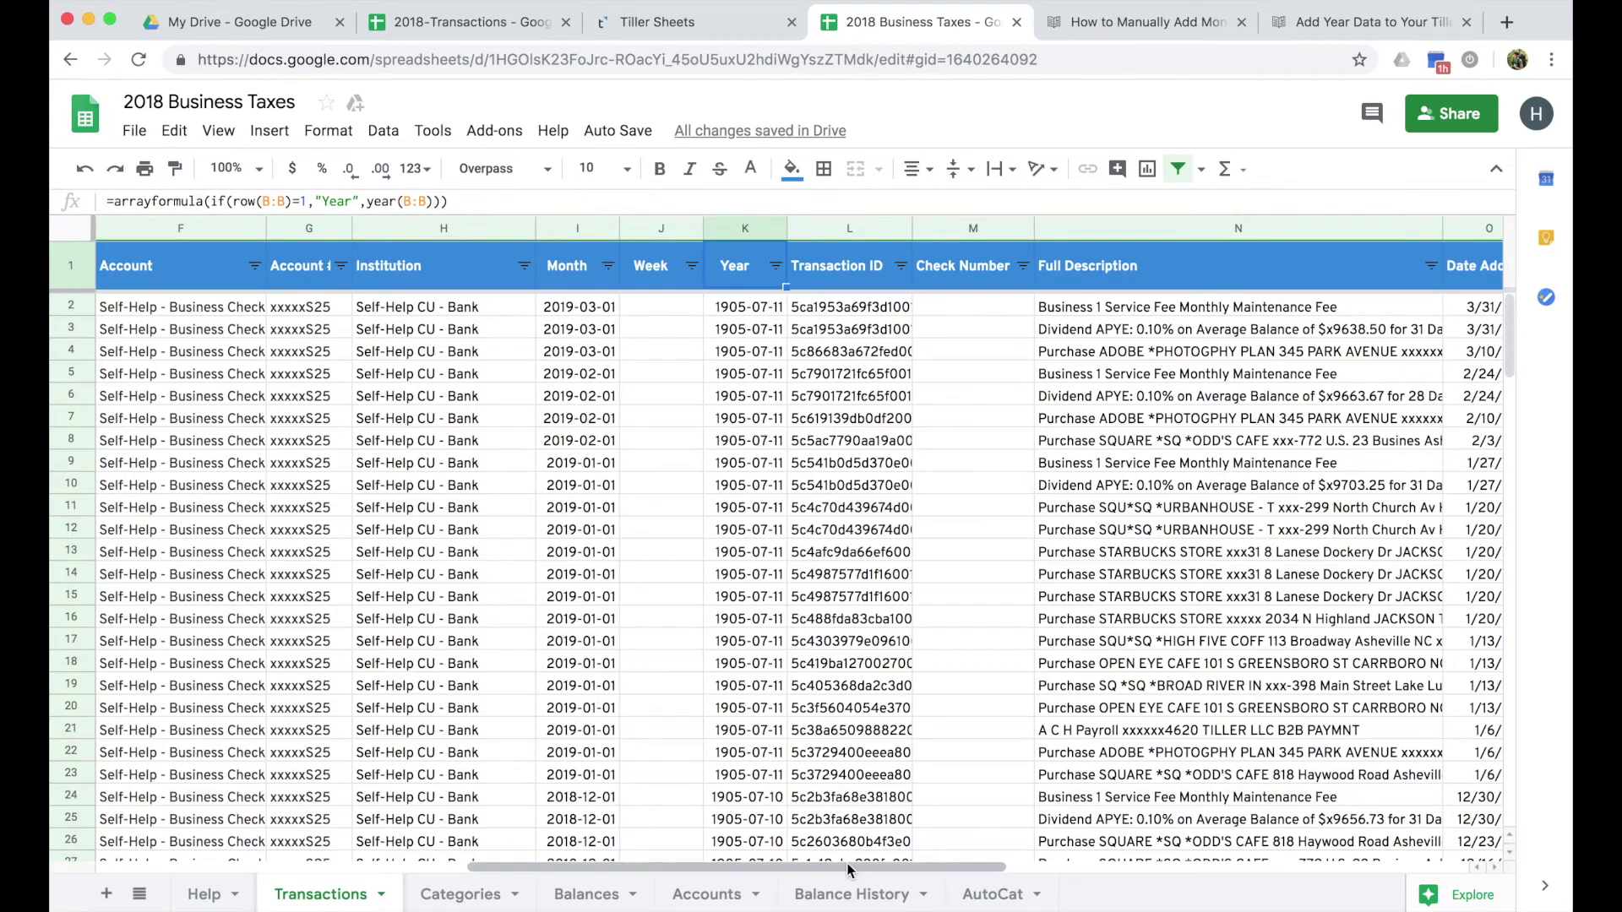
left_click_drag(848, 869, 887, 853)
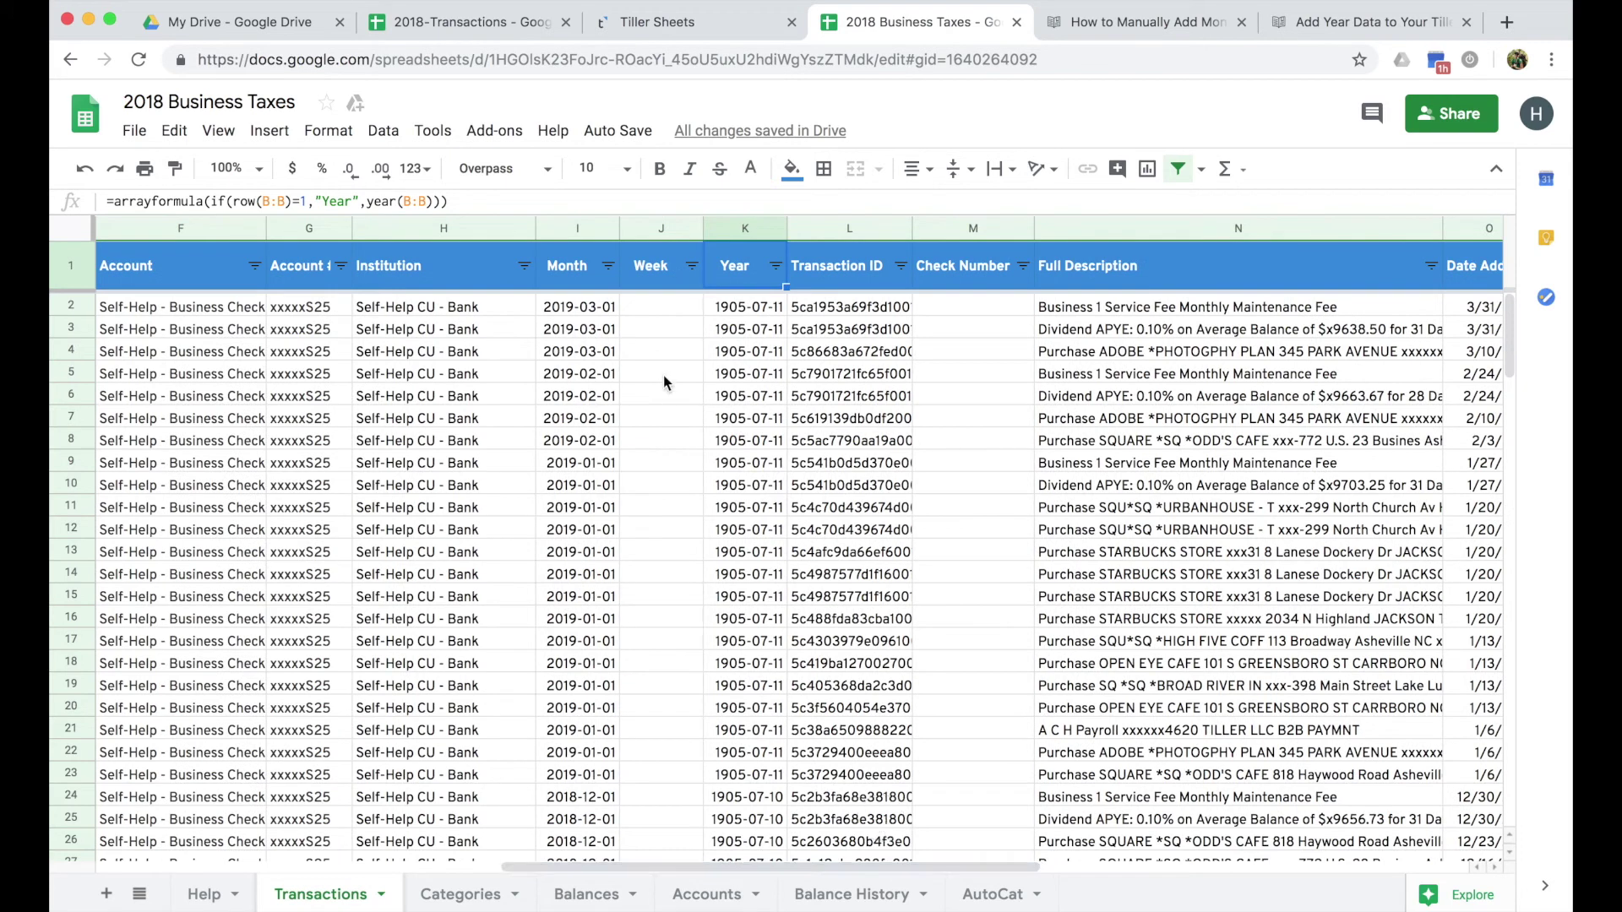
Format the Year column as plain text so cells read 2019 and 2018
left_click(738, 222)
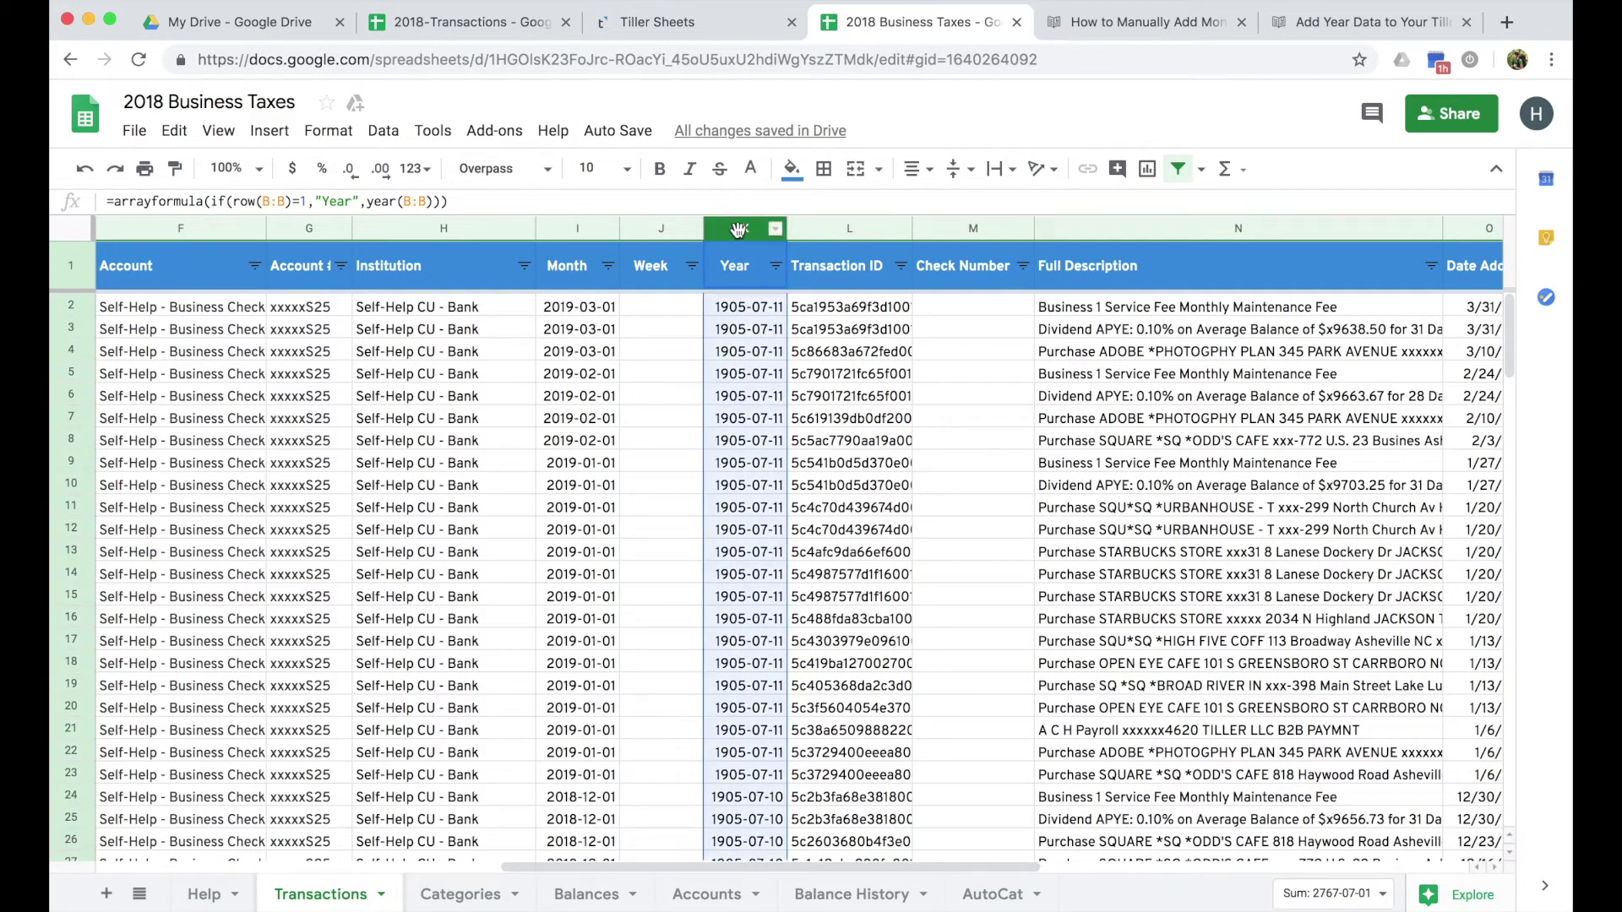
left_click(348, 132)
mouse_move(350, 165)
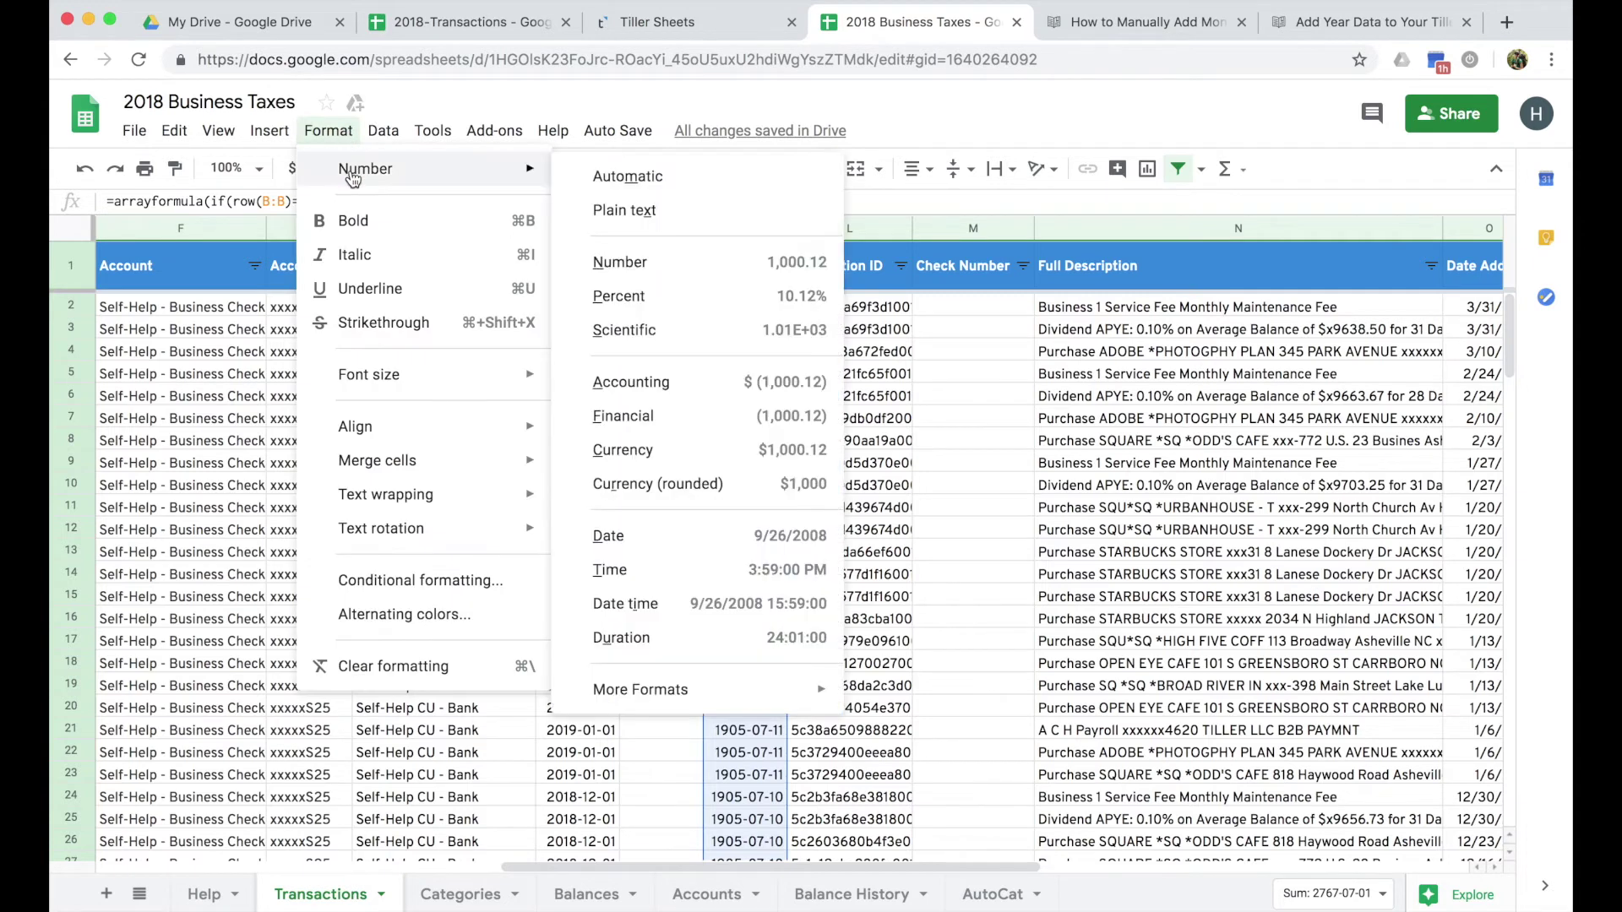
left_click(591, 206)
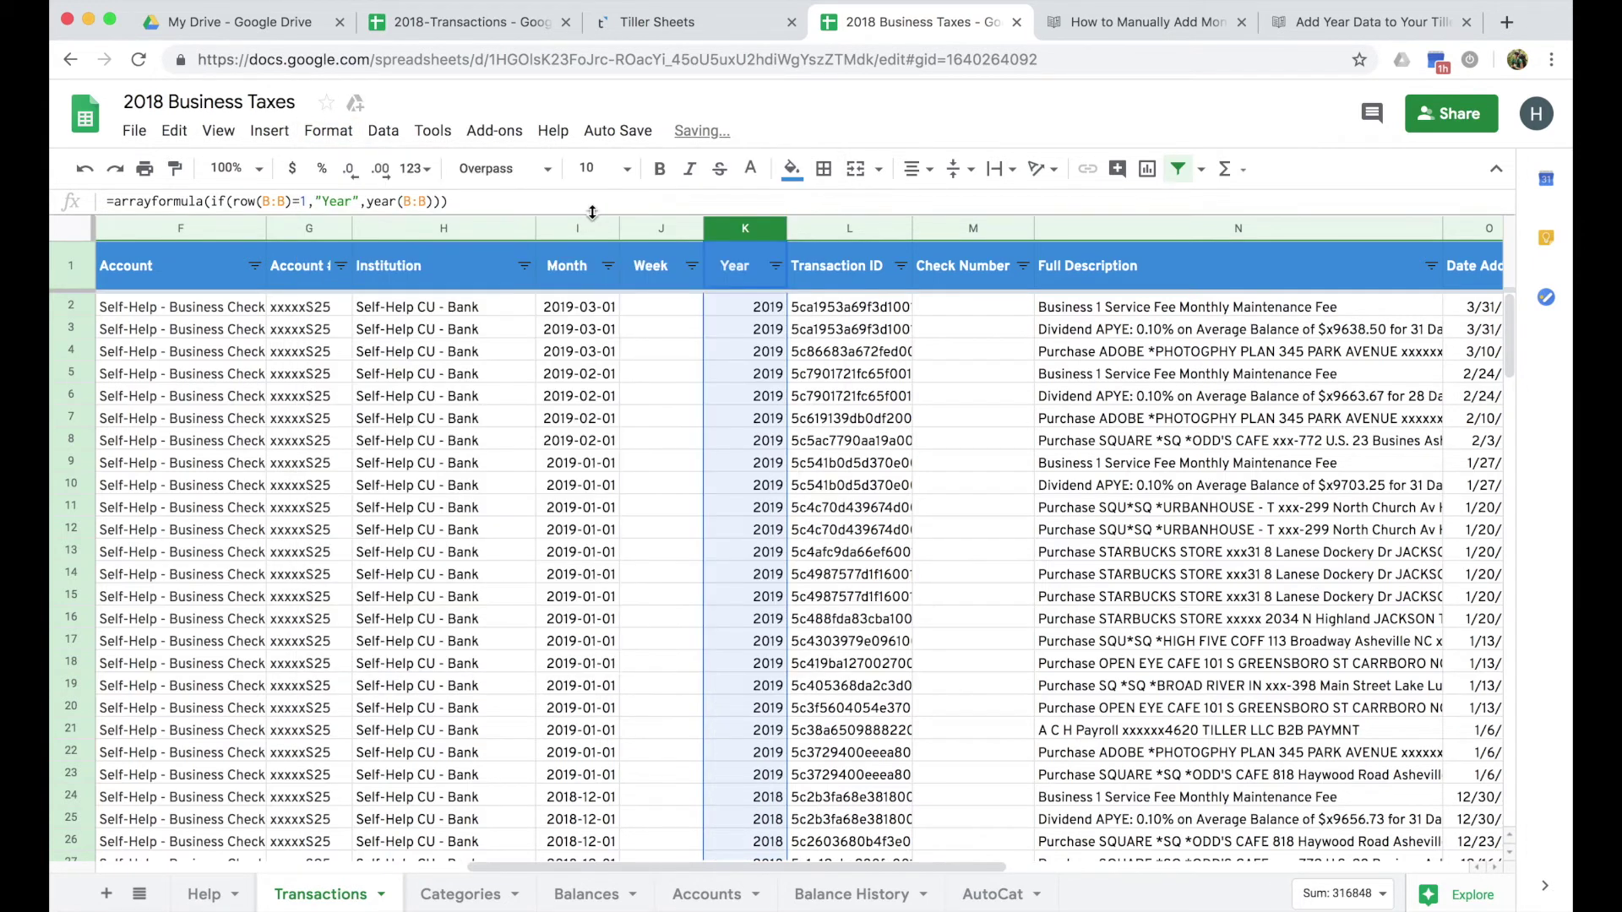
left_click(742, 306)
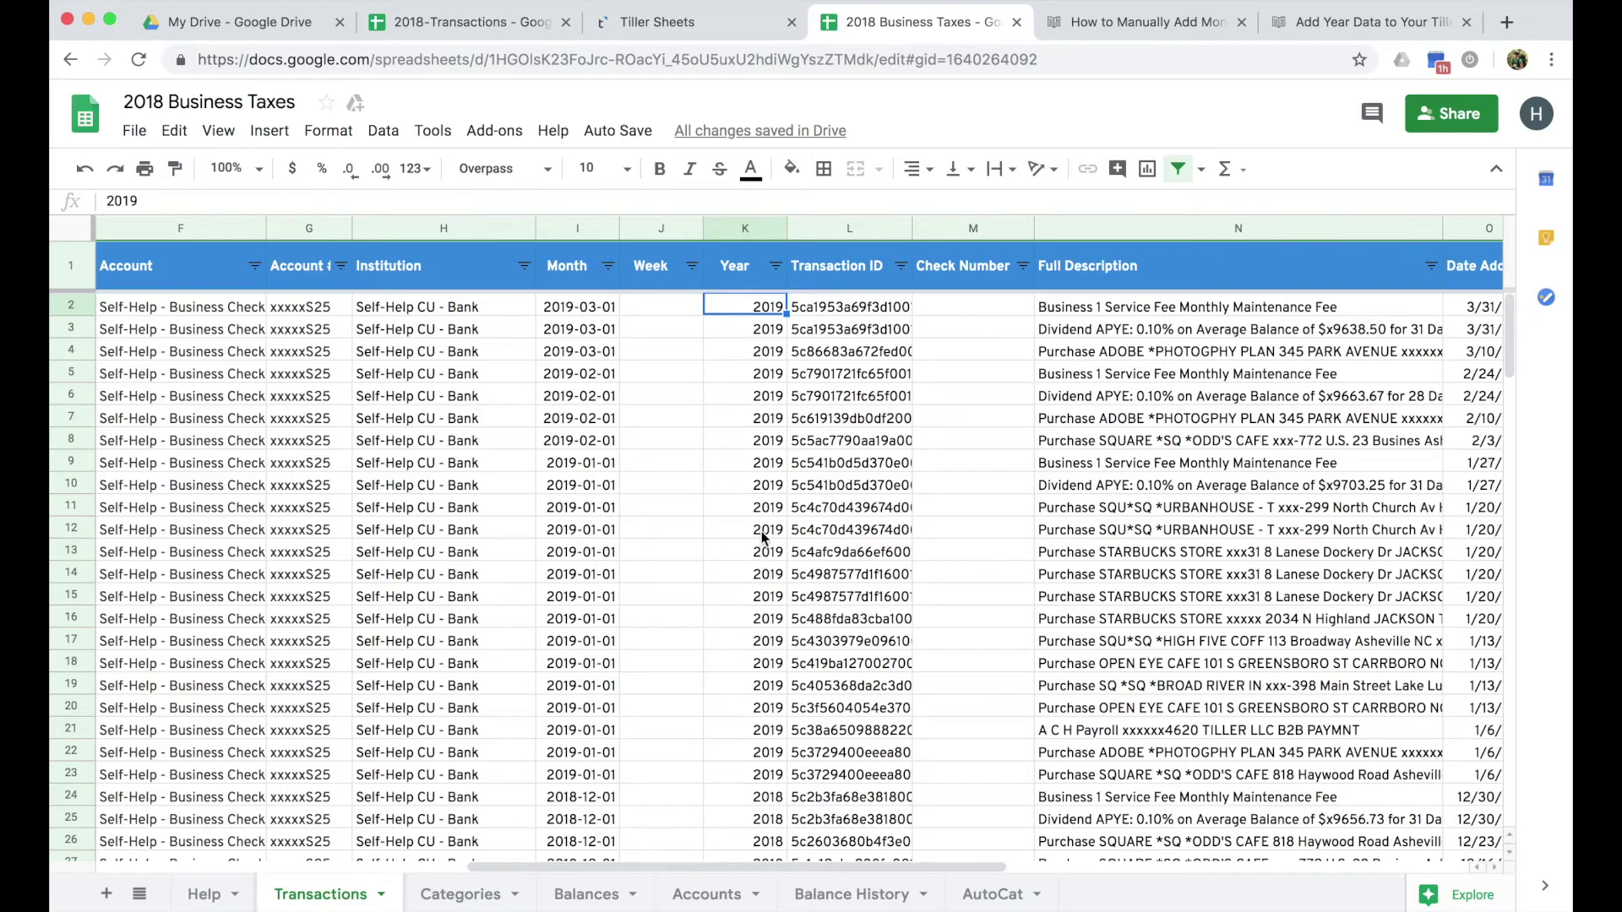
scroll(752, 608, "down", 6)
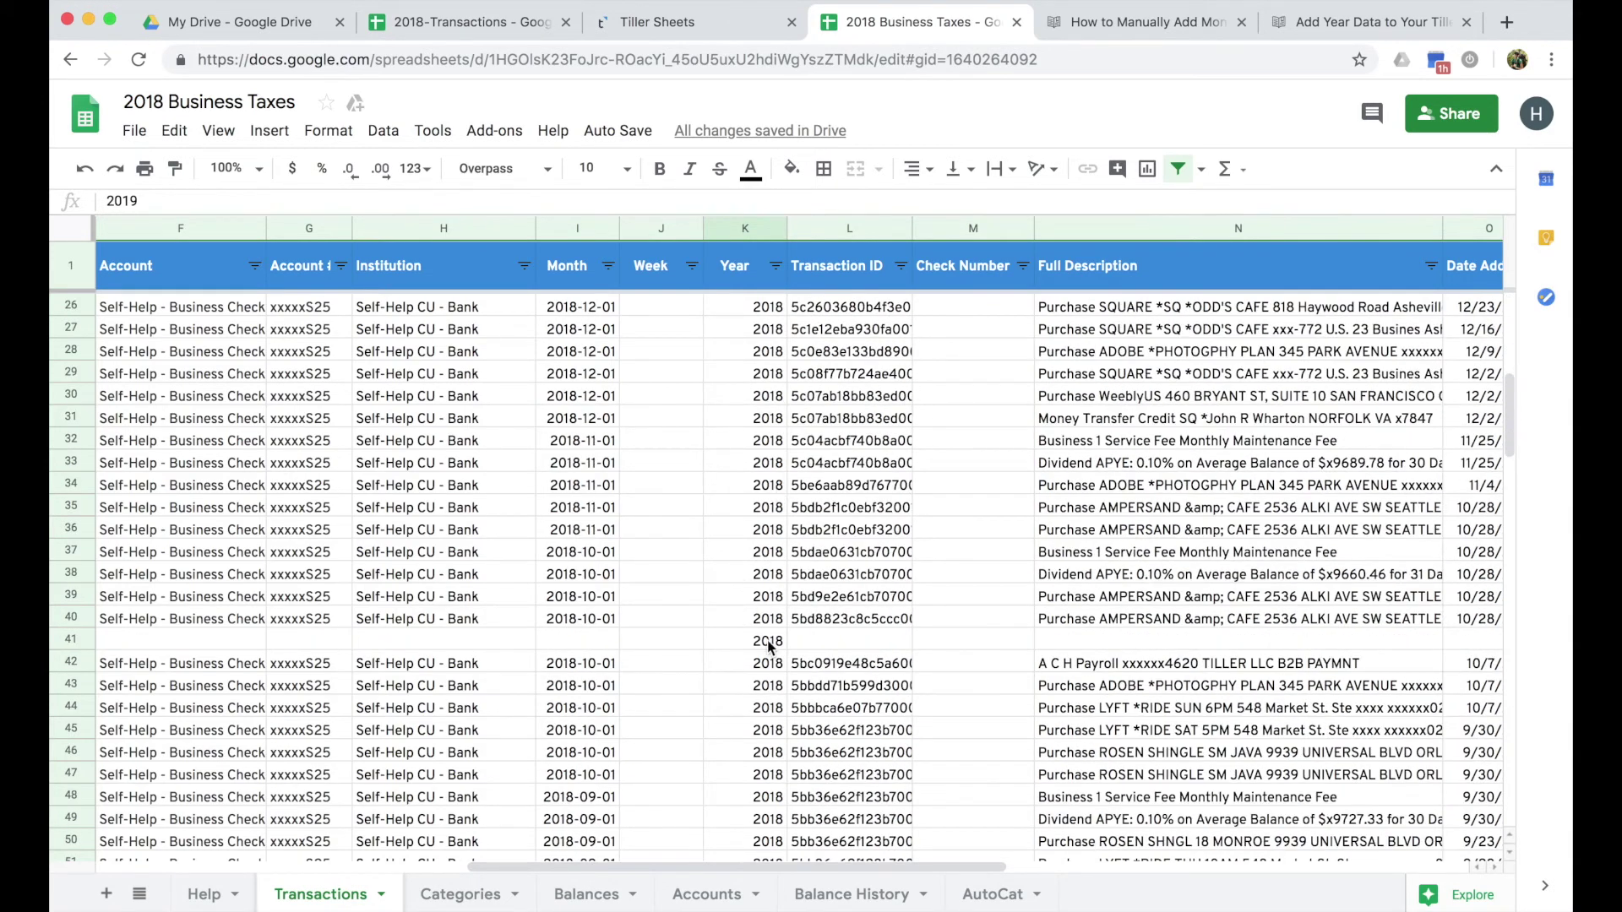
Return to column A, select the entire Transactions sheet, and open the Data menu
scroll(771, 646, "up", 6)
left_click_drag(813, 867, 385, 868)
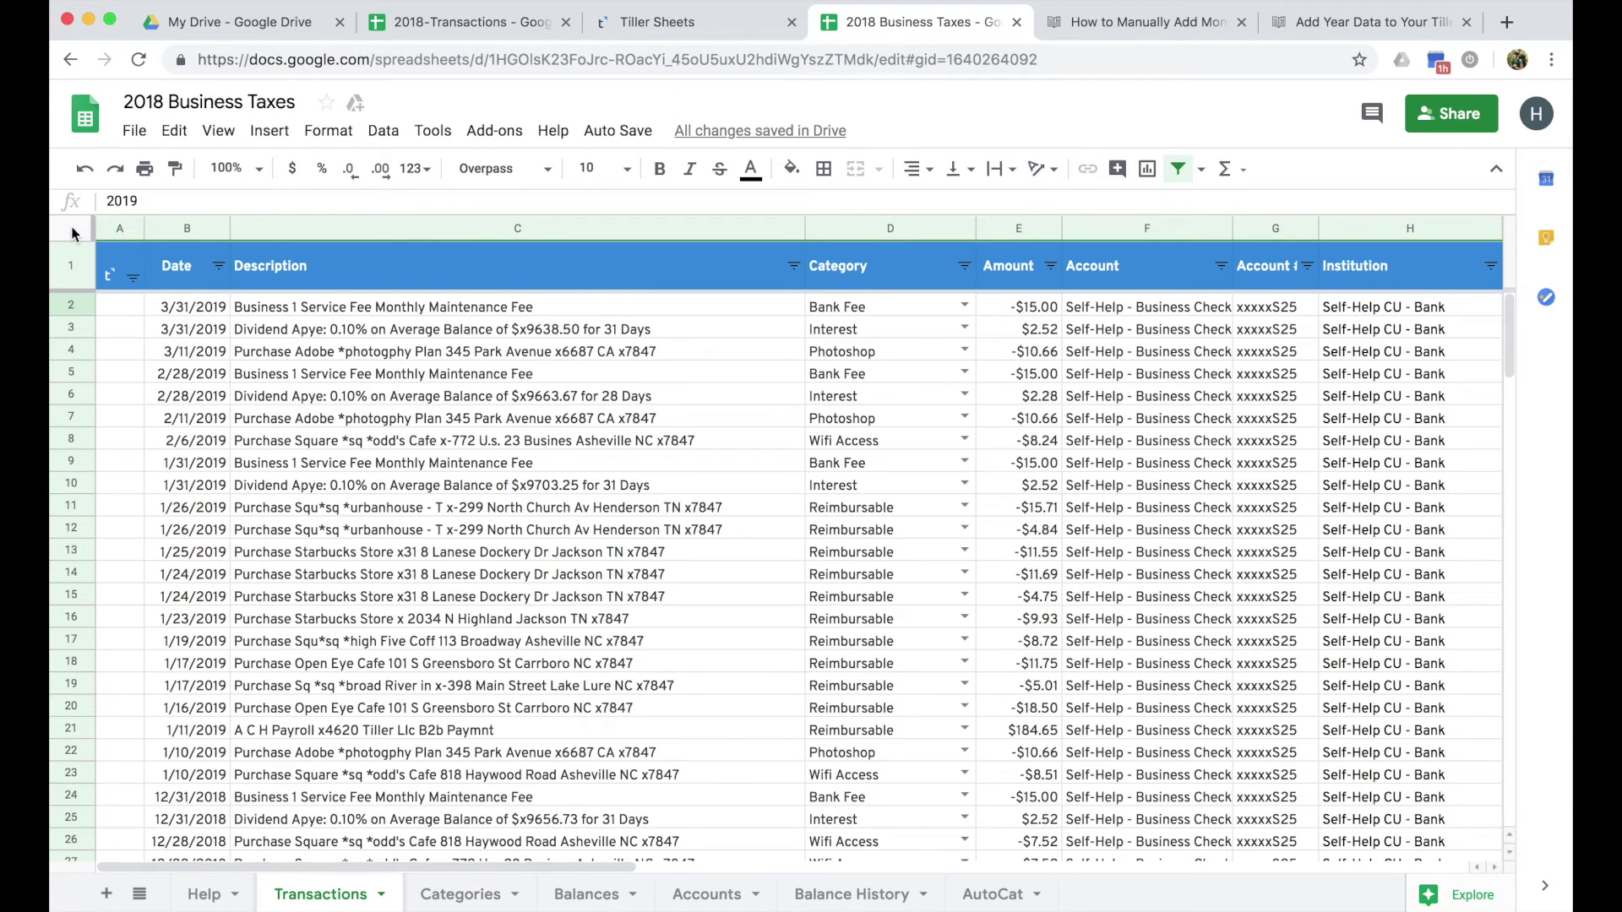
left_click(406, 372)
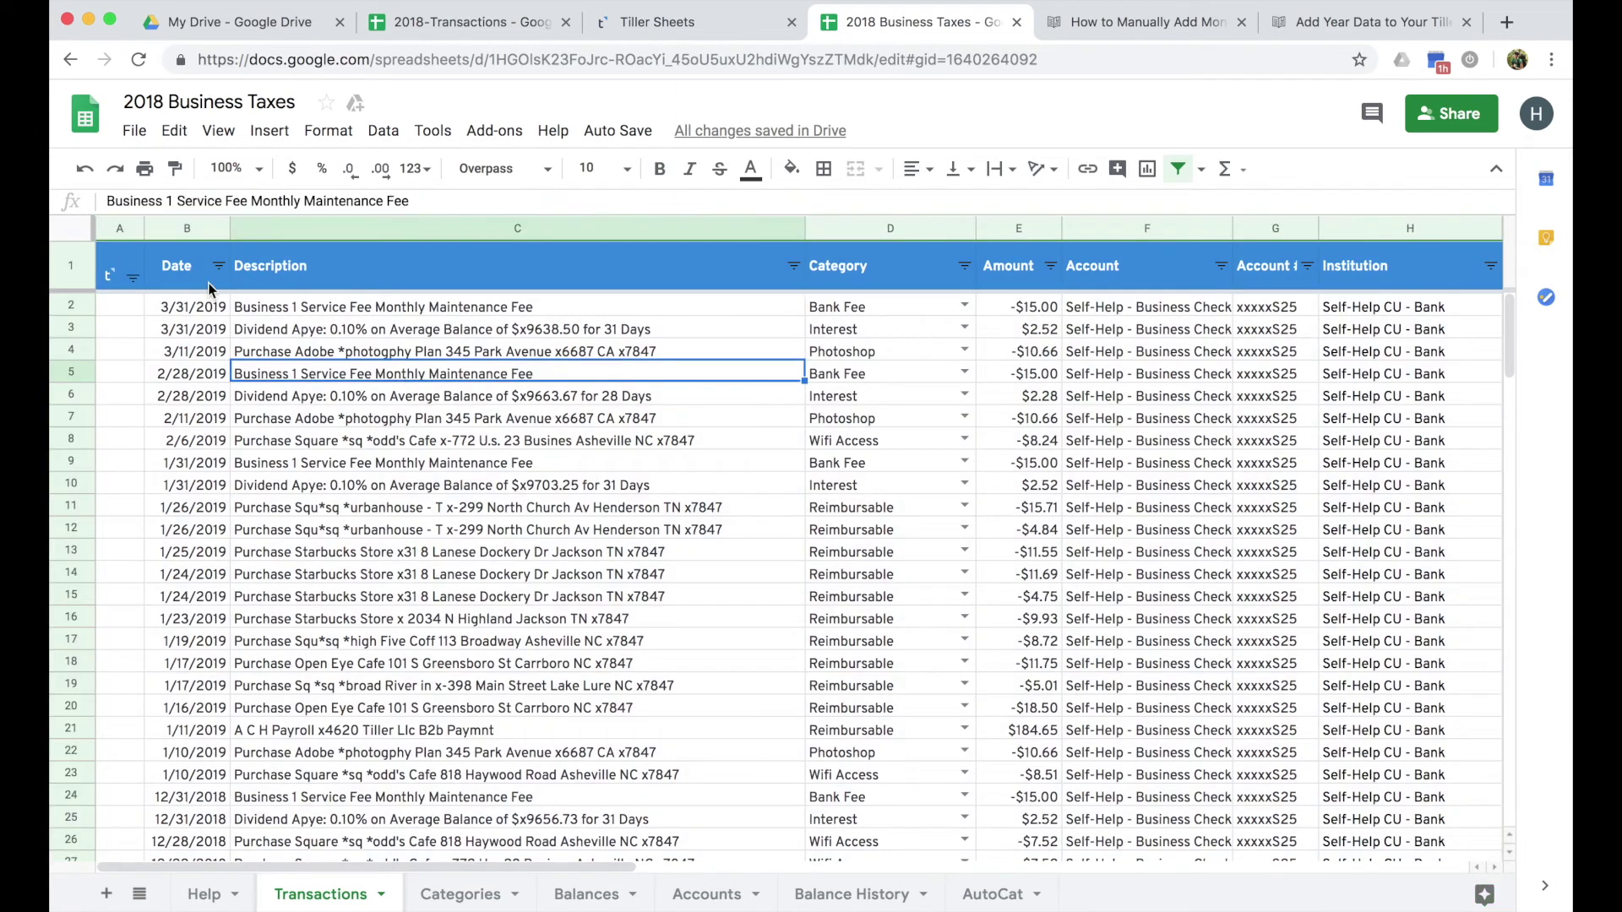
left_click(74, 226)
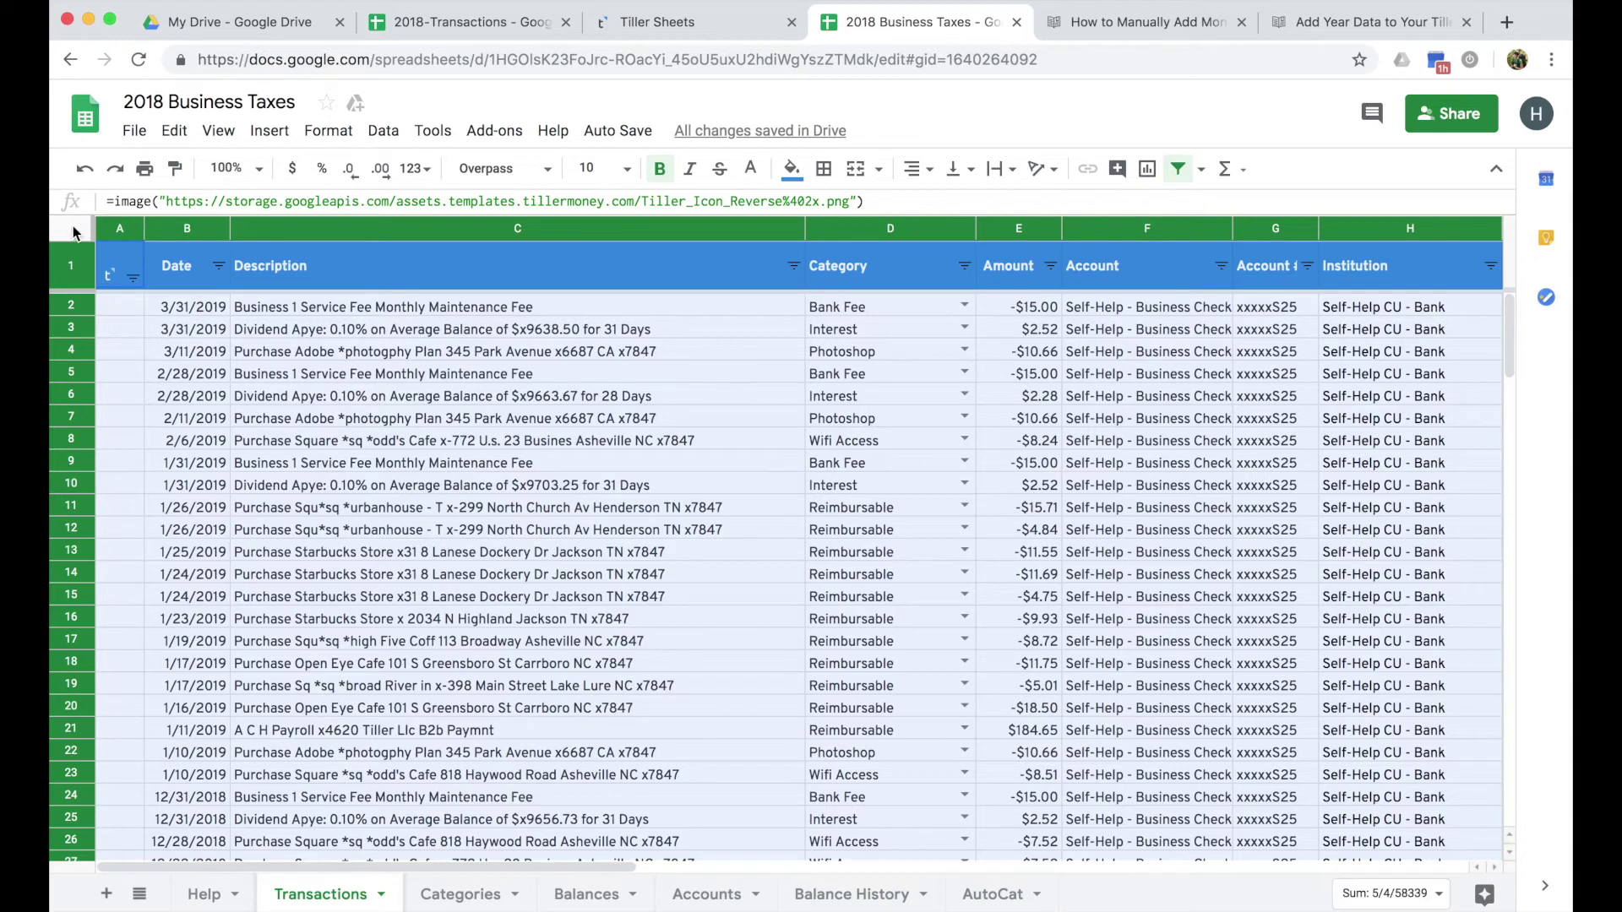
left_click(386, 136)
Create a pivot table on a new sheet with Year as the columns
left_click(466, 498)
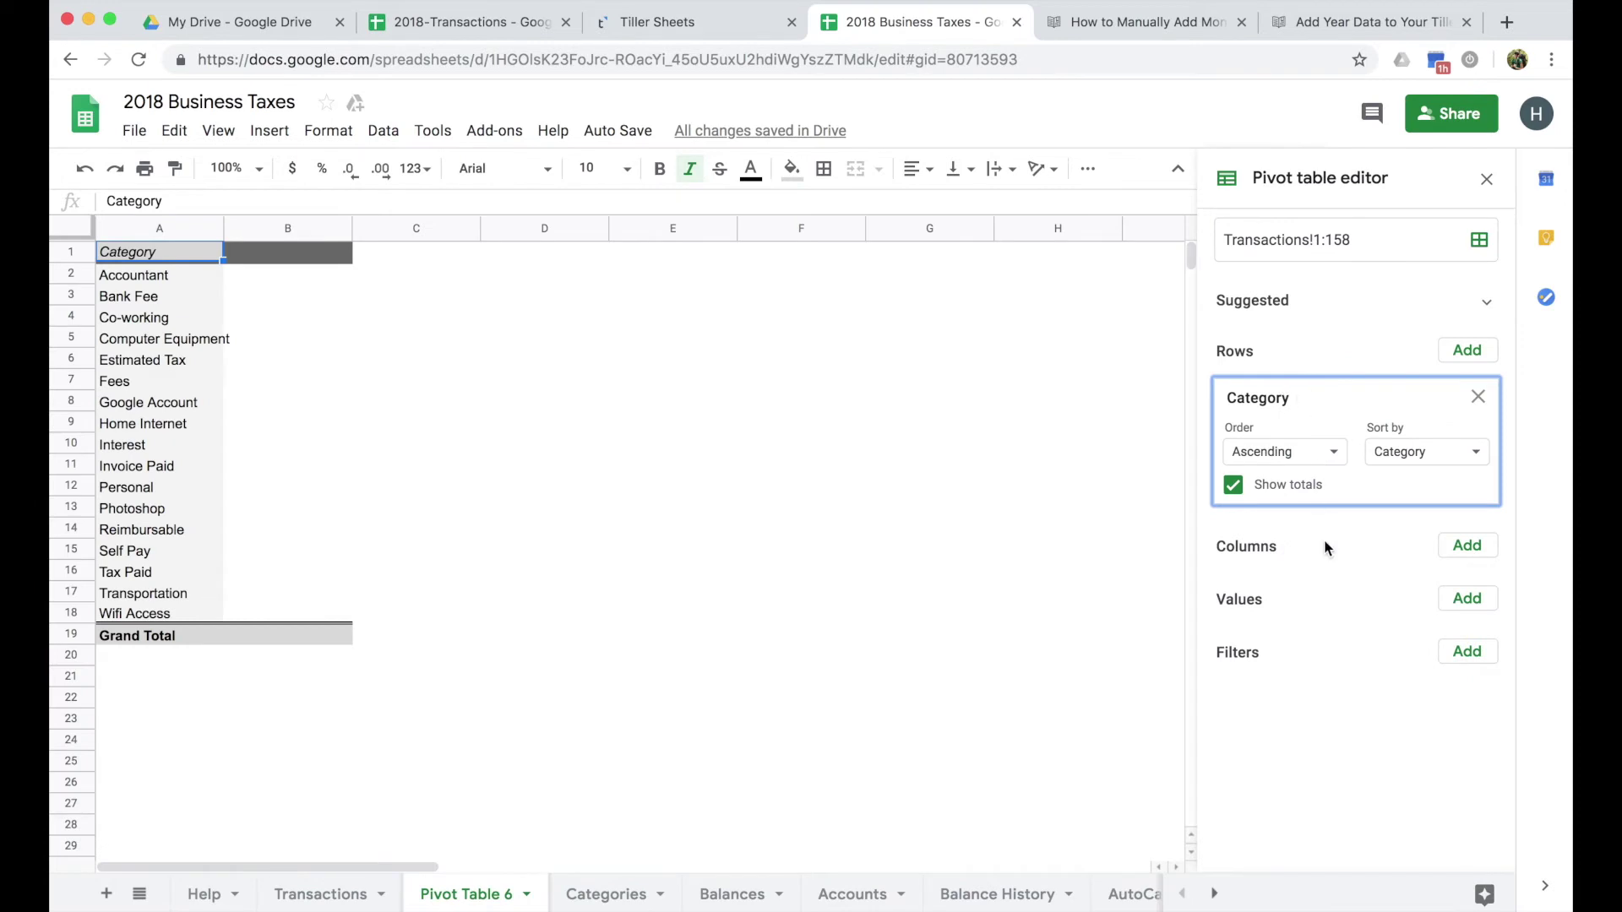
left_click(1473, 549)
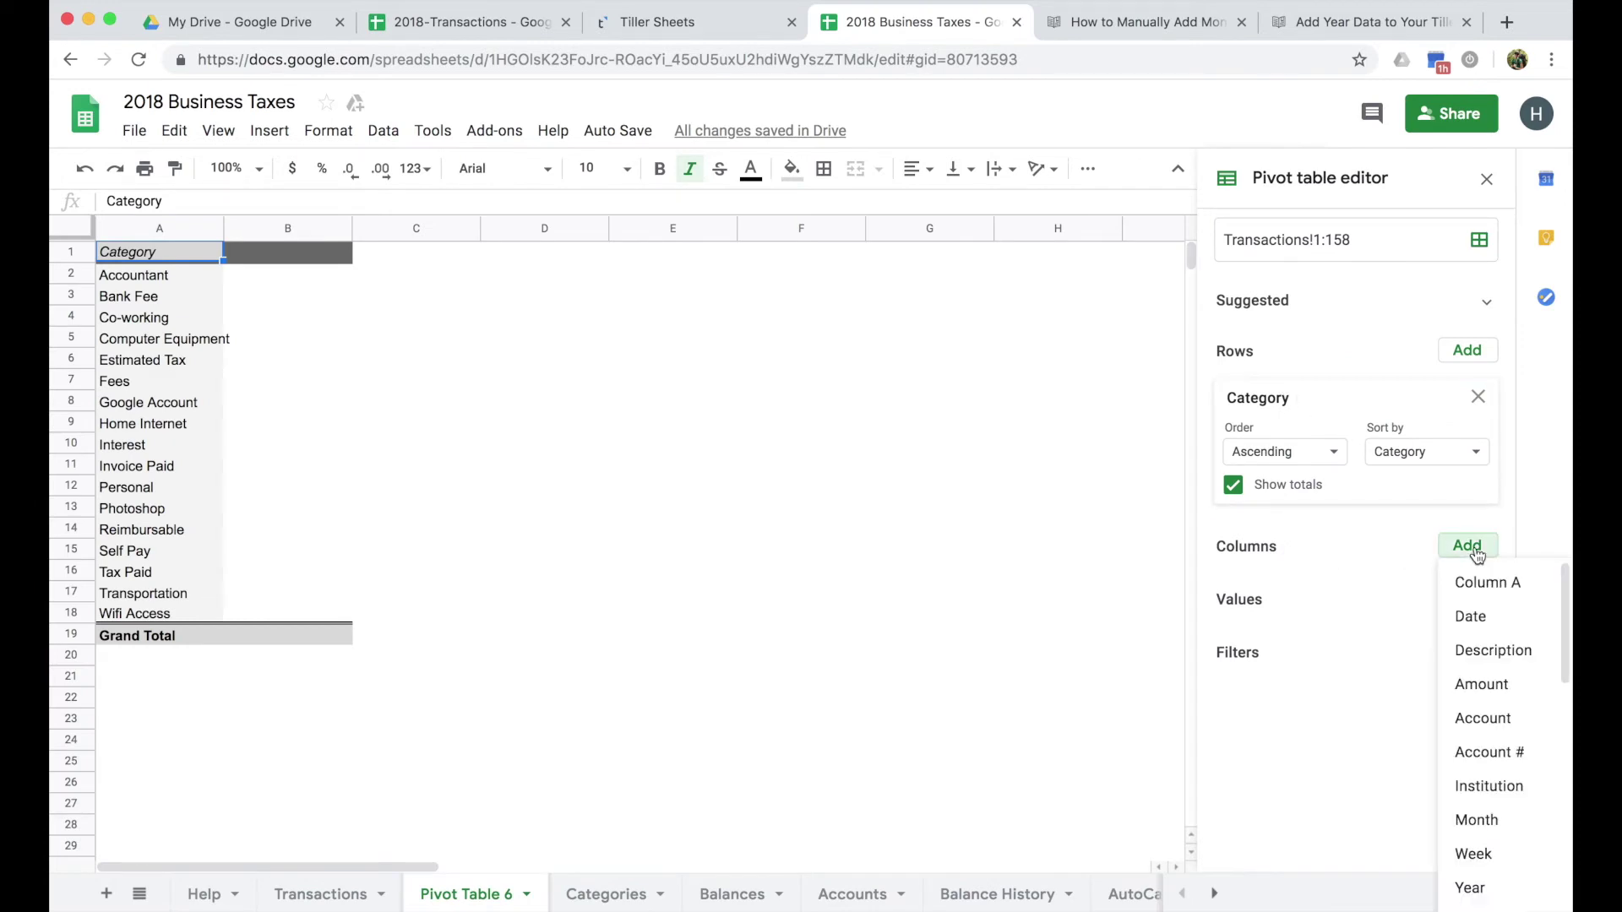
scroll(1478, 802, "down", 1)
left_click(1472, 872)
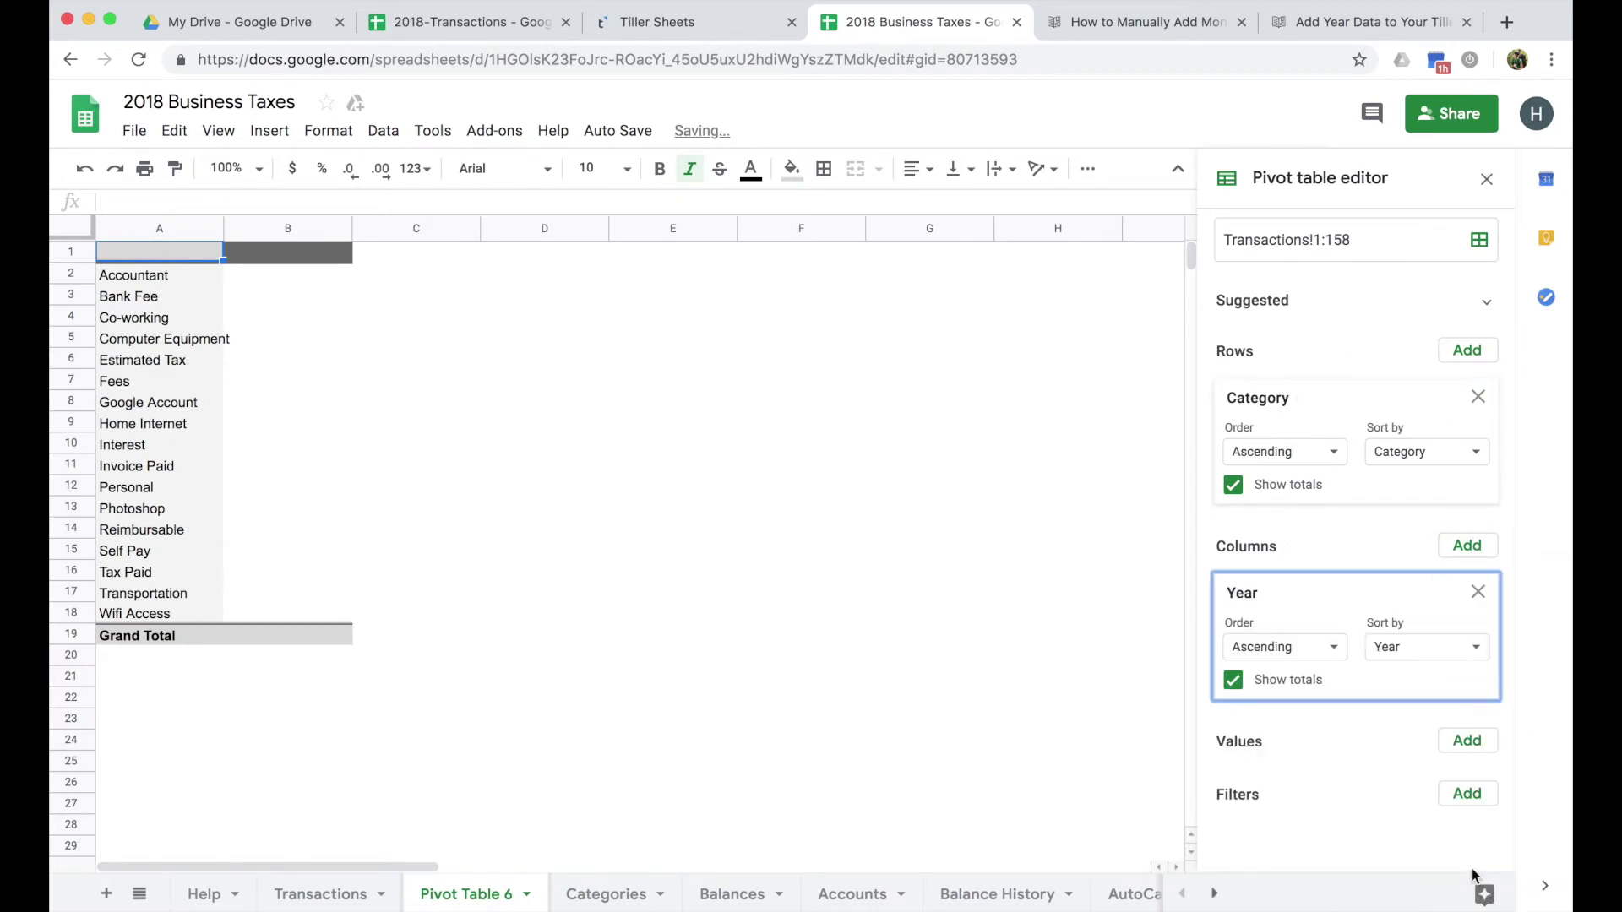
Add SUM of Amount as the pivot values and start a Year filter
left_click(1468, 740)
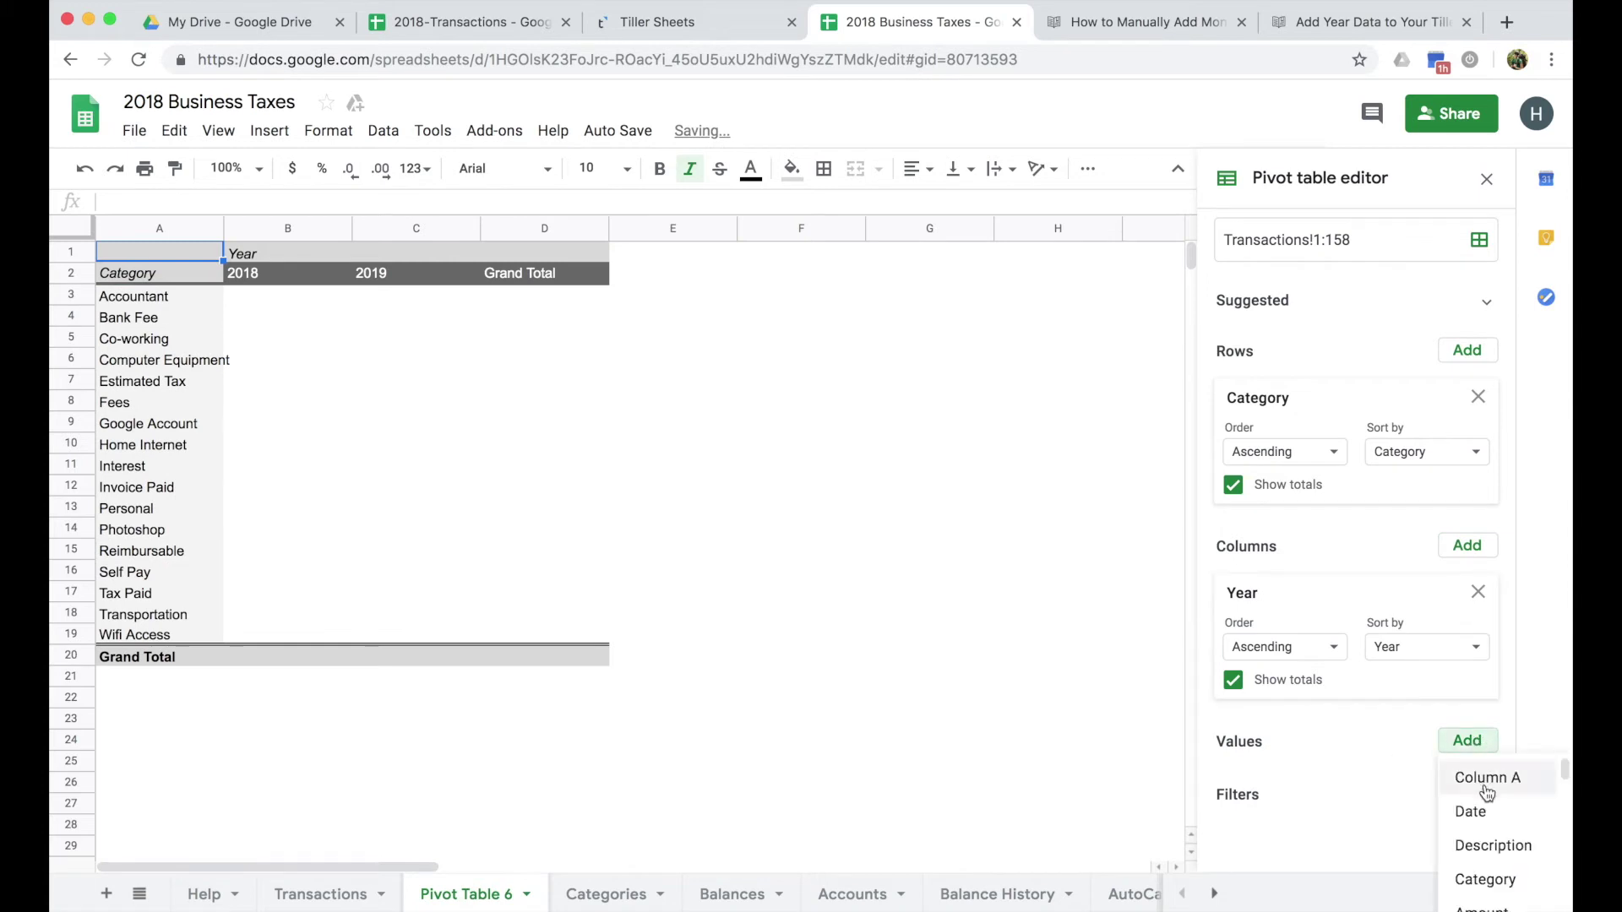
scroll(1486, 794, "down", 2)
left_click(1489, 860)
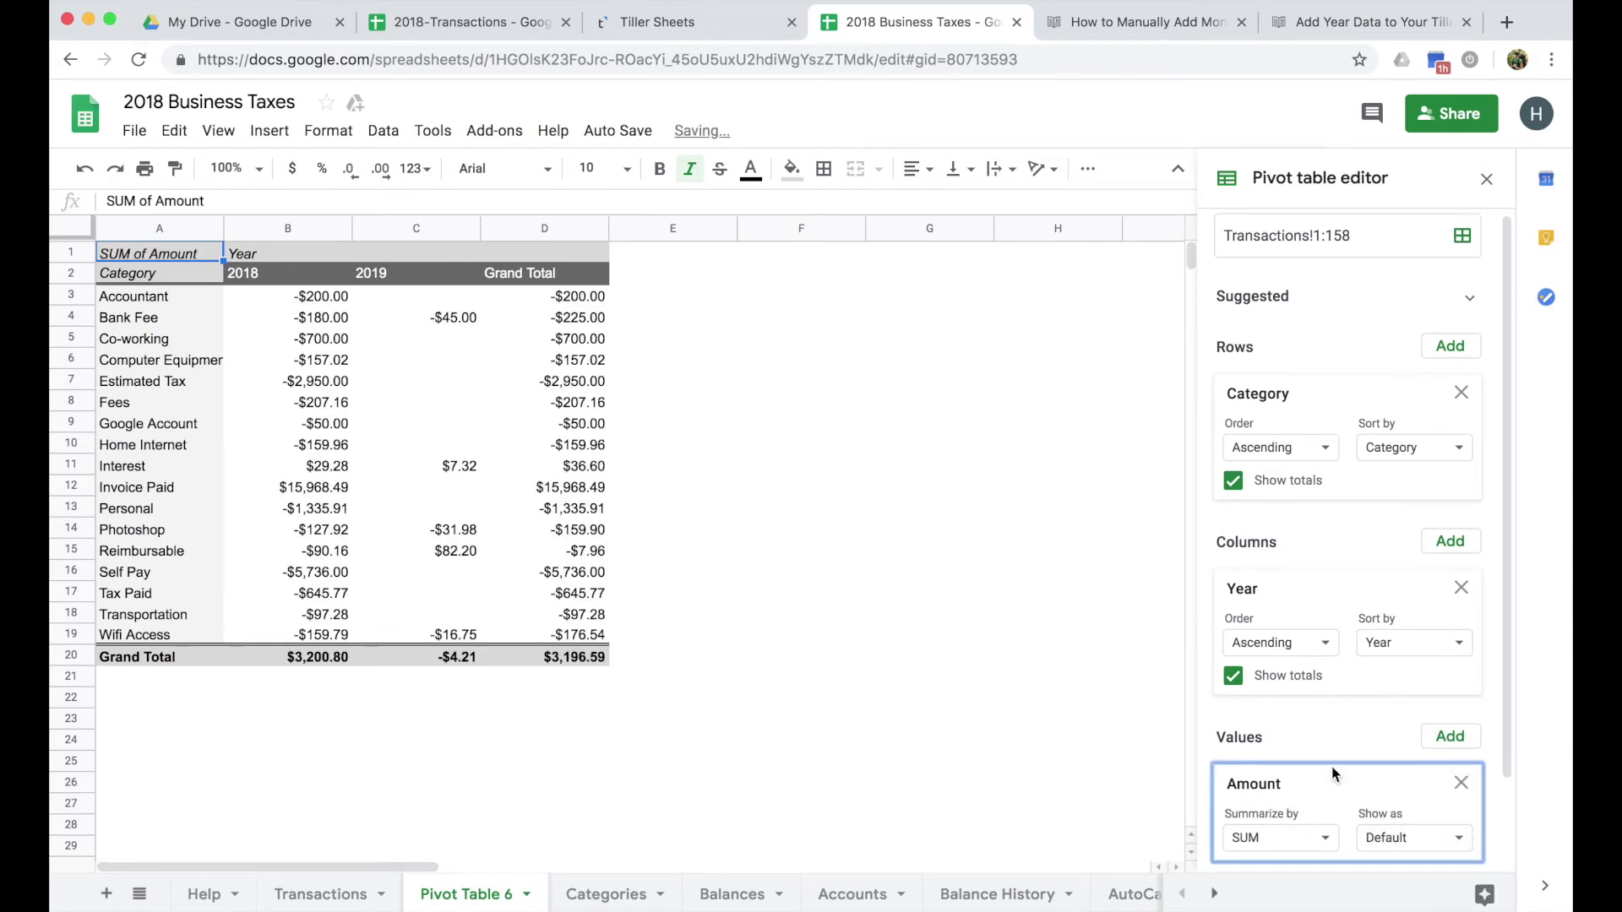
scroll(1331, 767, "down", 2)
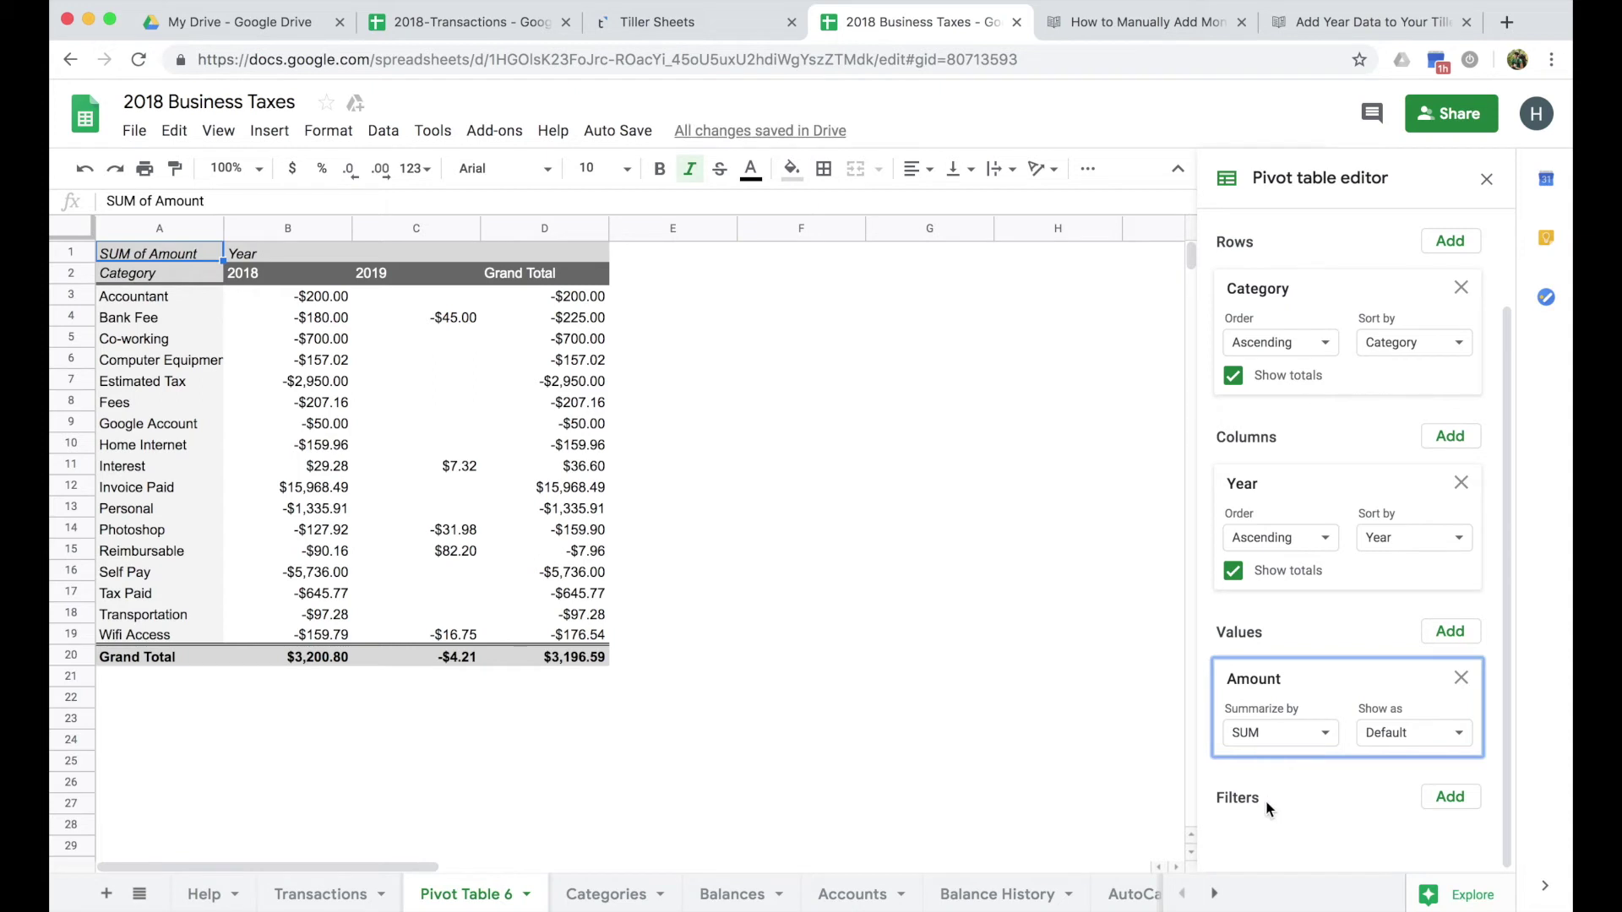
left_click(1449, 796)
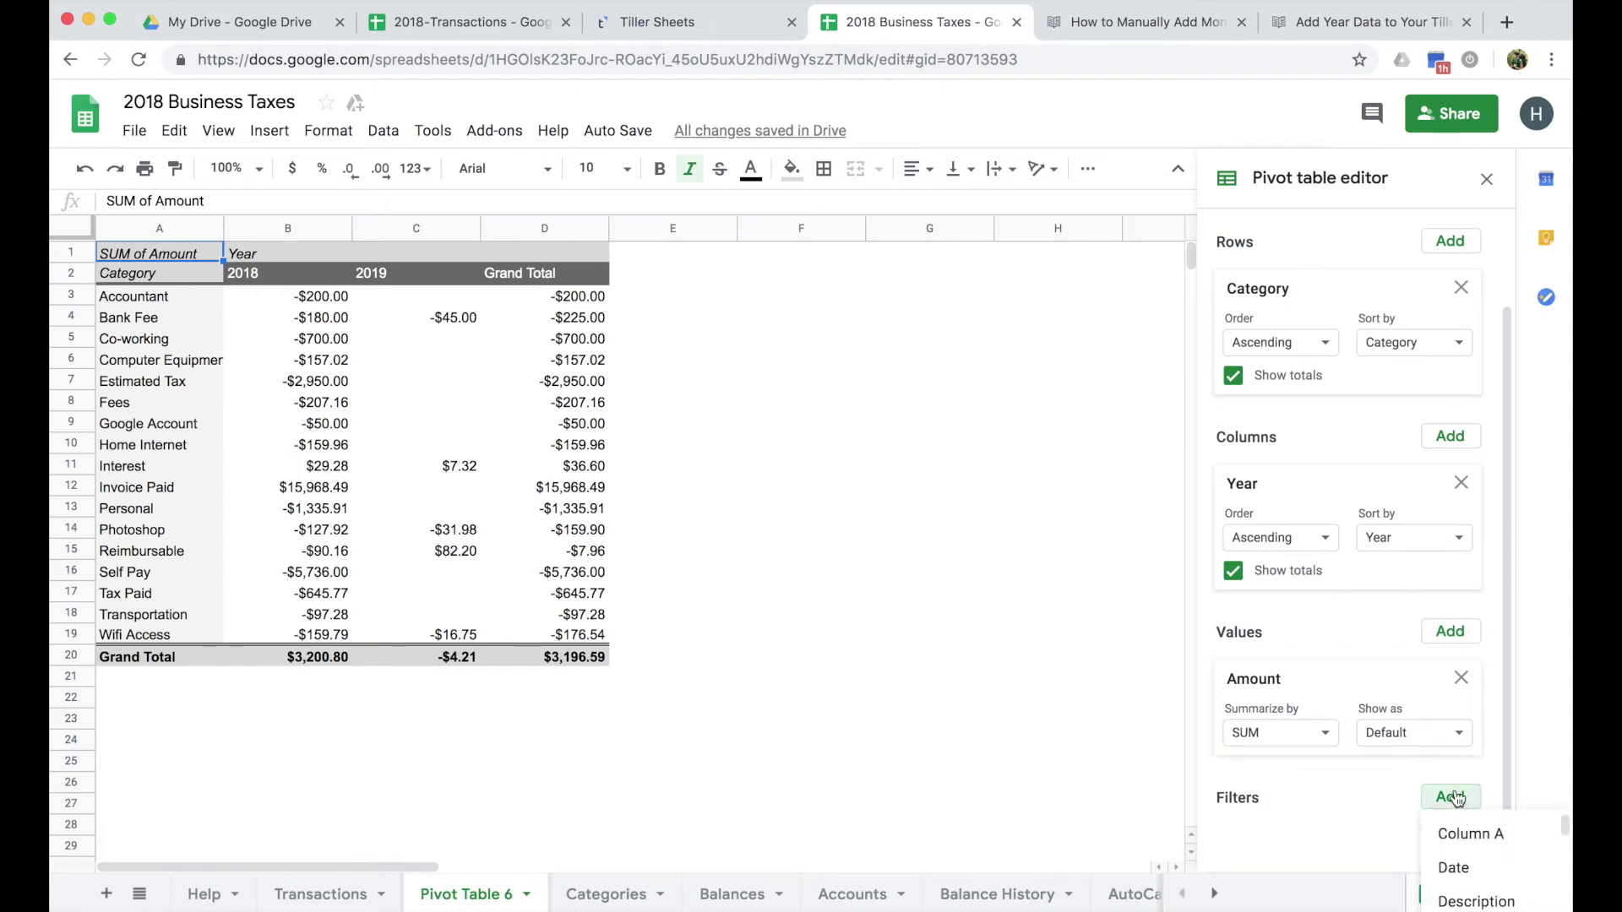
scroll(1495, 862, "down", 5)
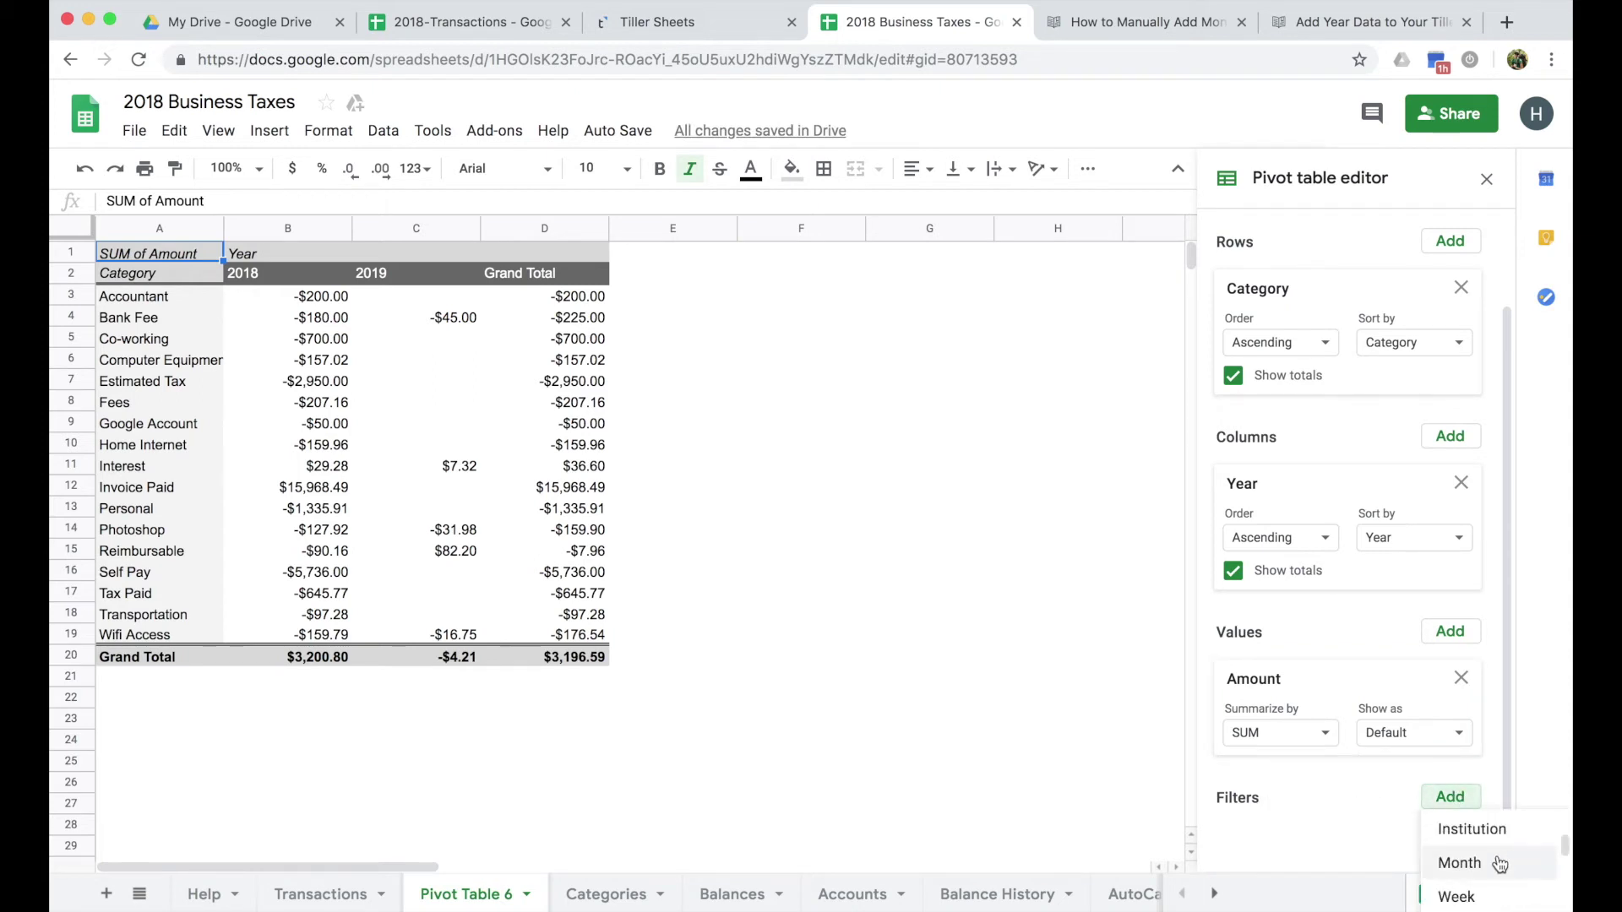
scroll(1499, 864, "down", 2)
Filter the pivot table's Year to 2018 only, excluding 2019
left_click(1466, 834)
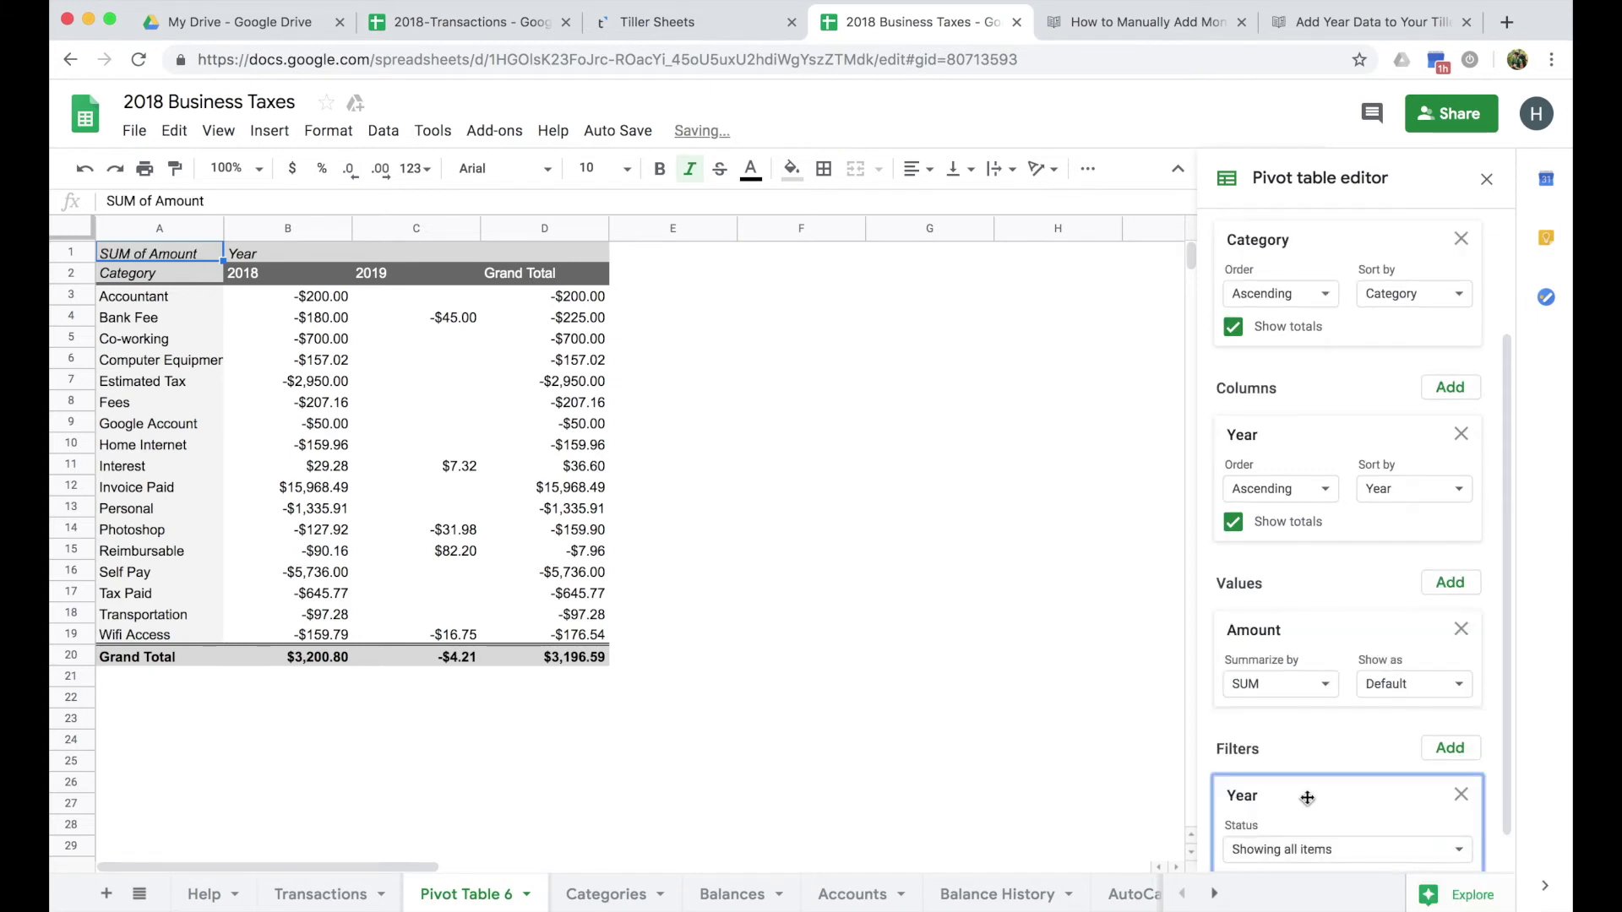
left_click(1304, 809)
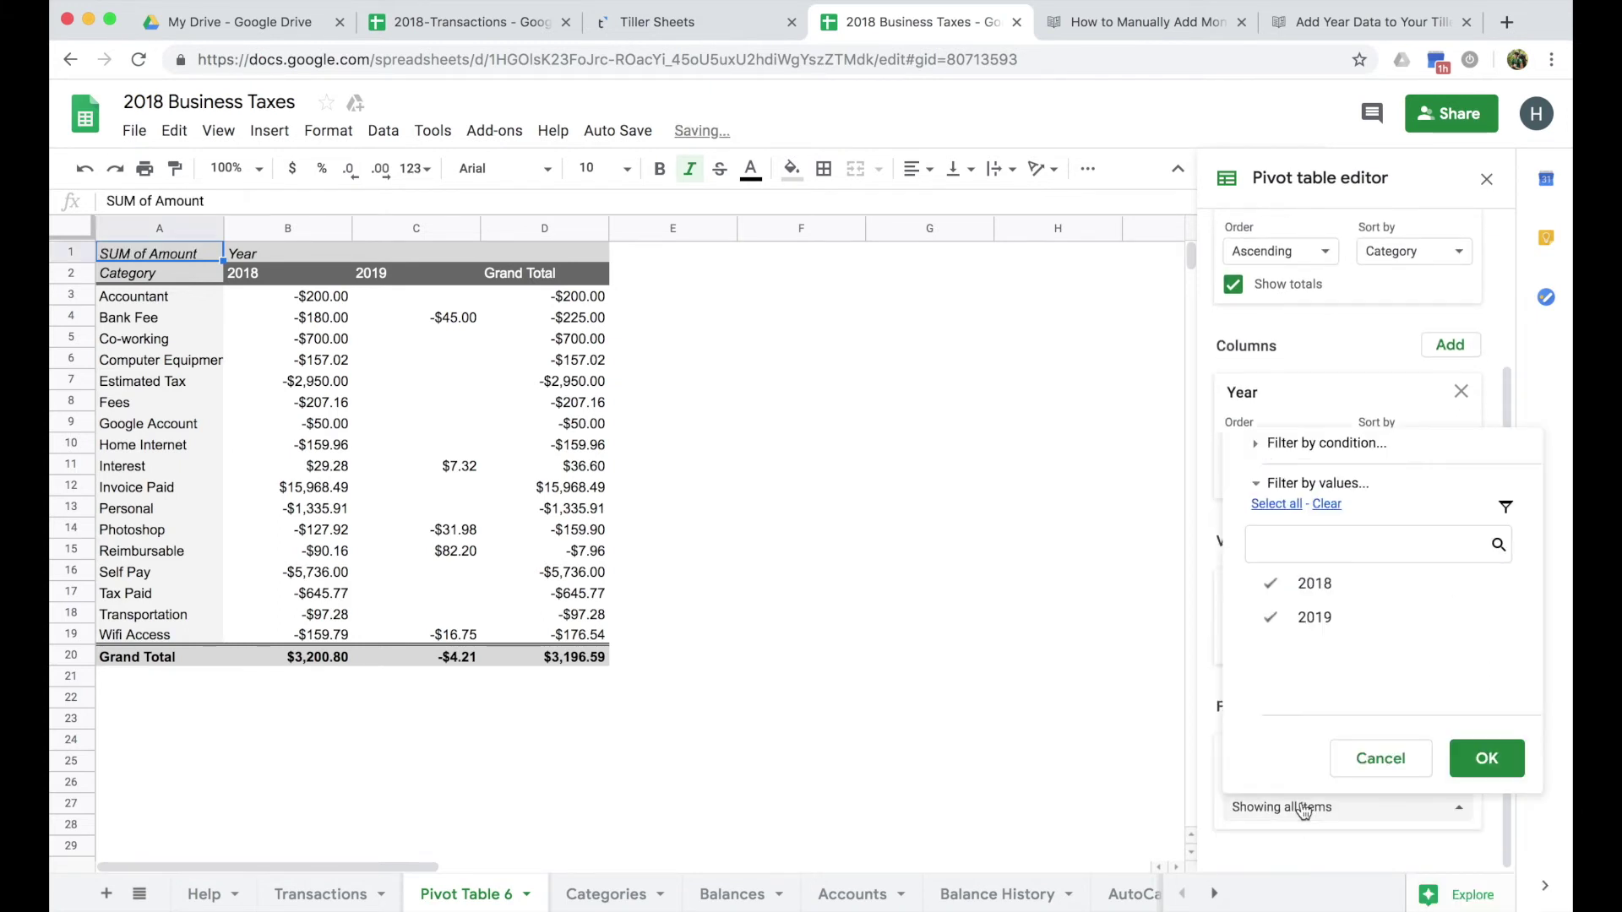
left_click(1322, 624)
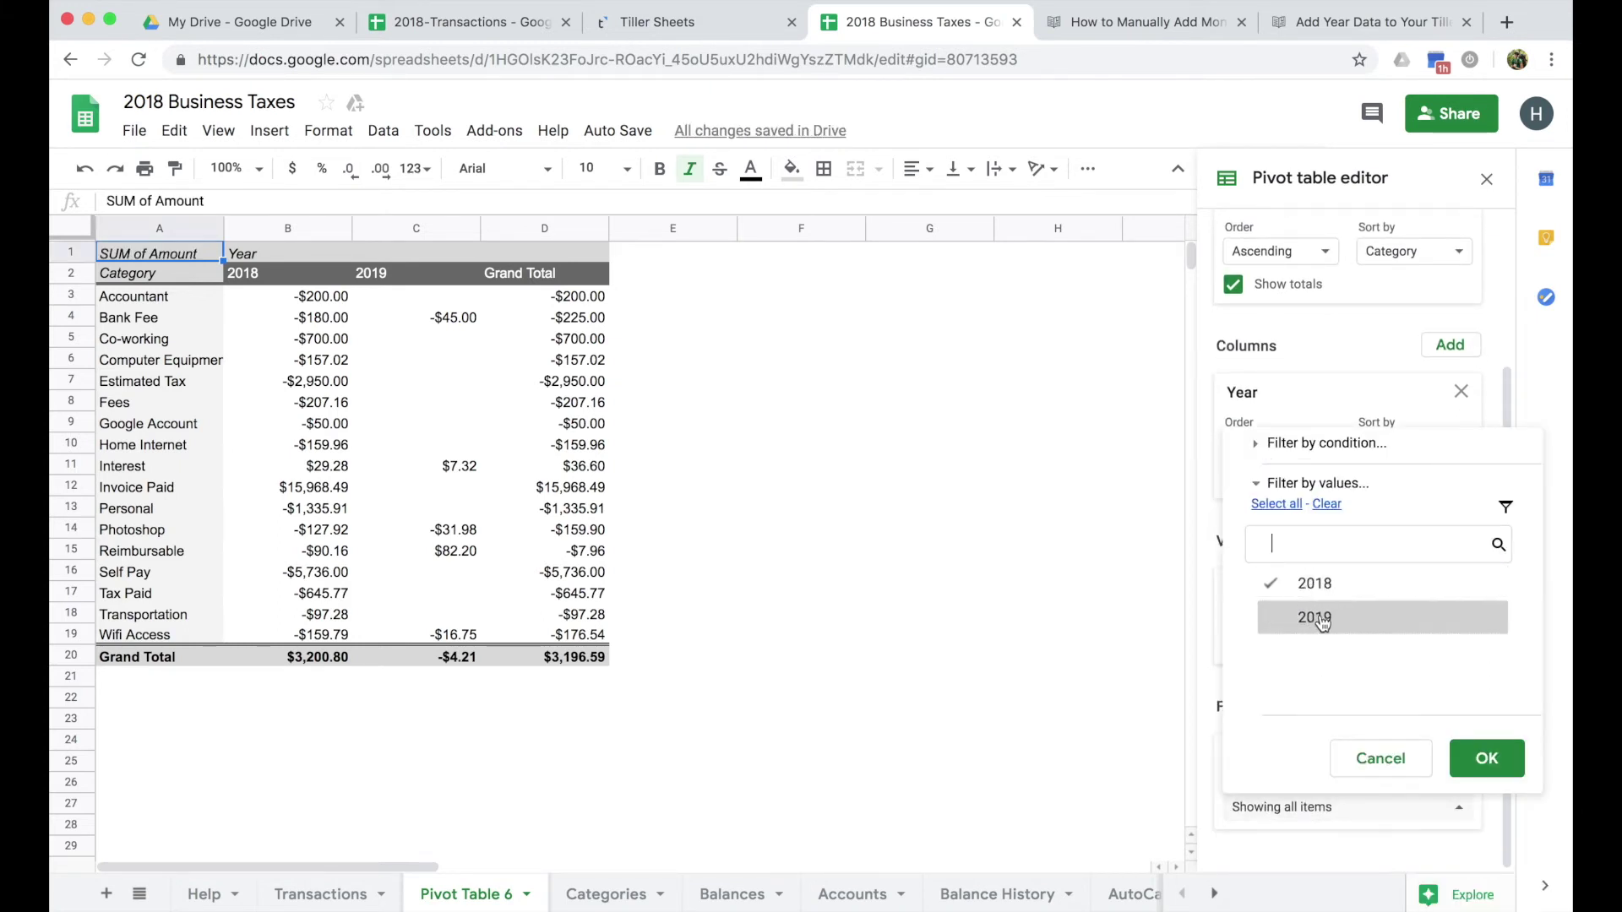
left_click(1487, 760)
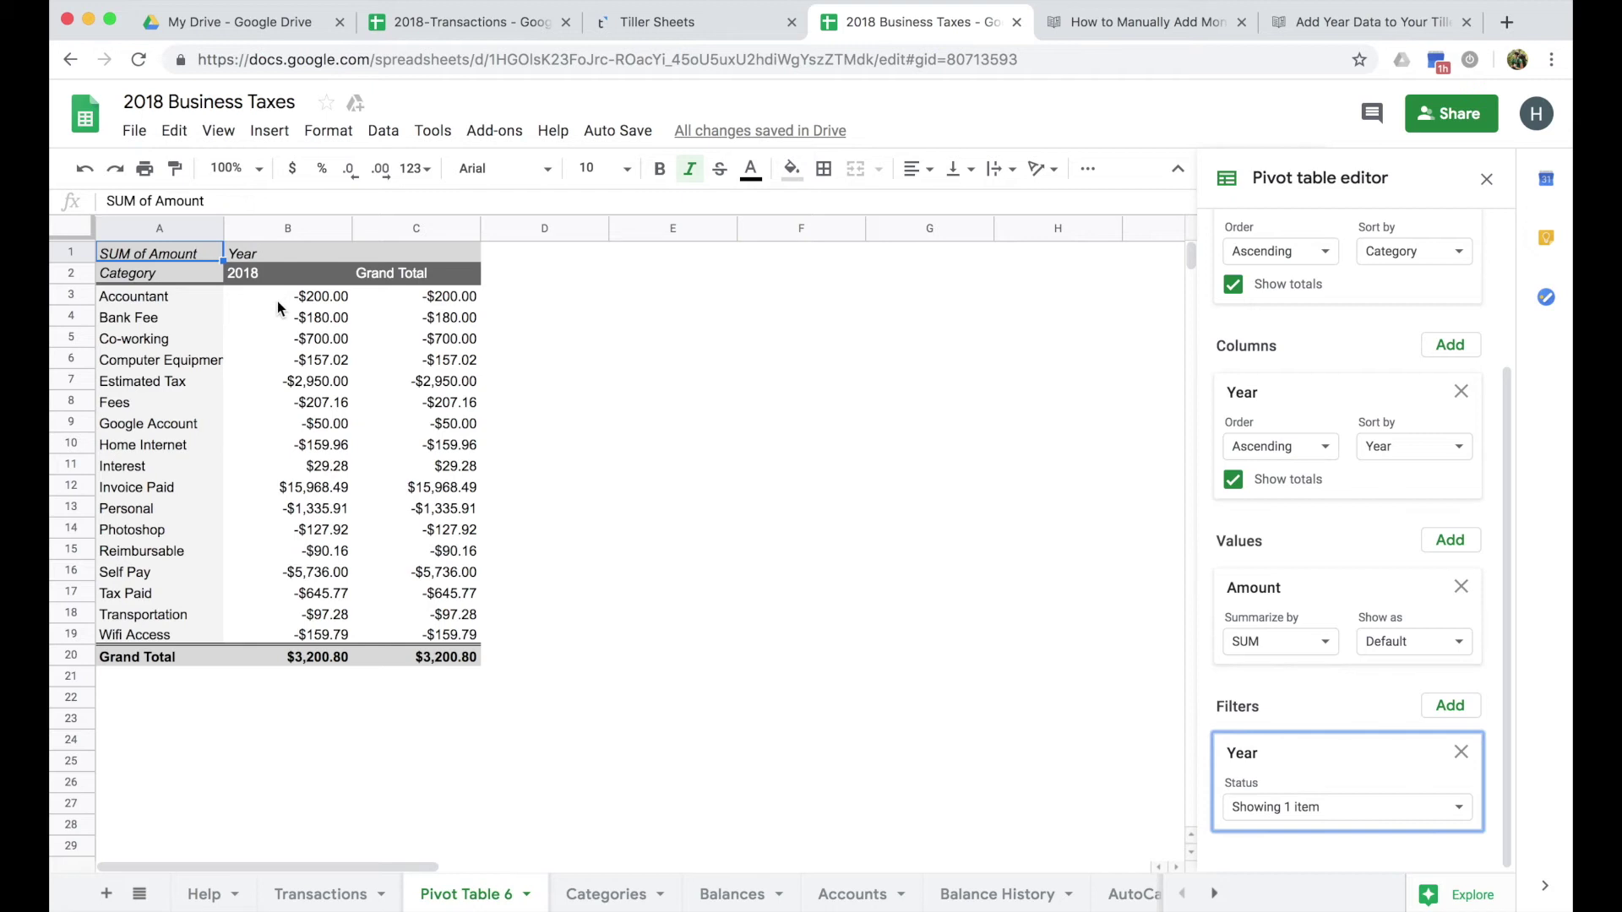
Check the $3,200.80 total of the 2018 categories and widen column A to fit
left_click_drag(278, 300, 283, 634)
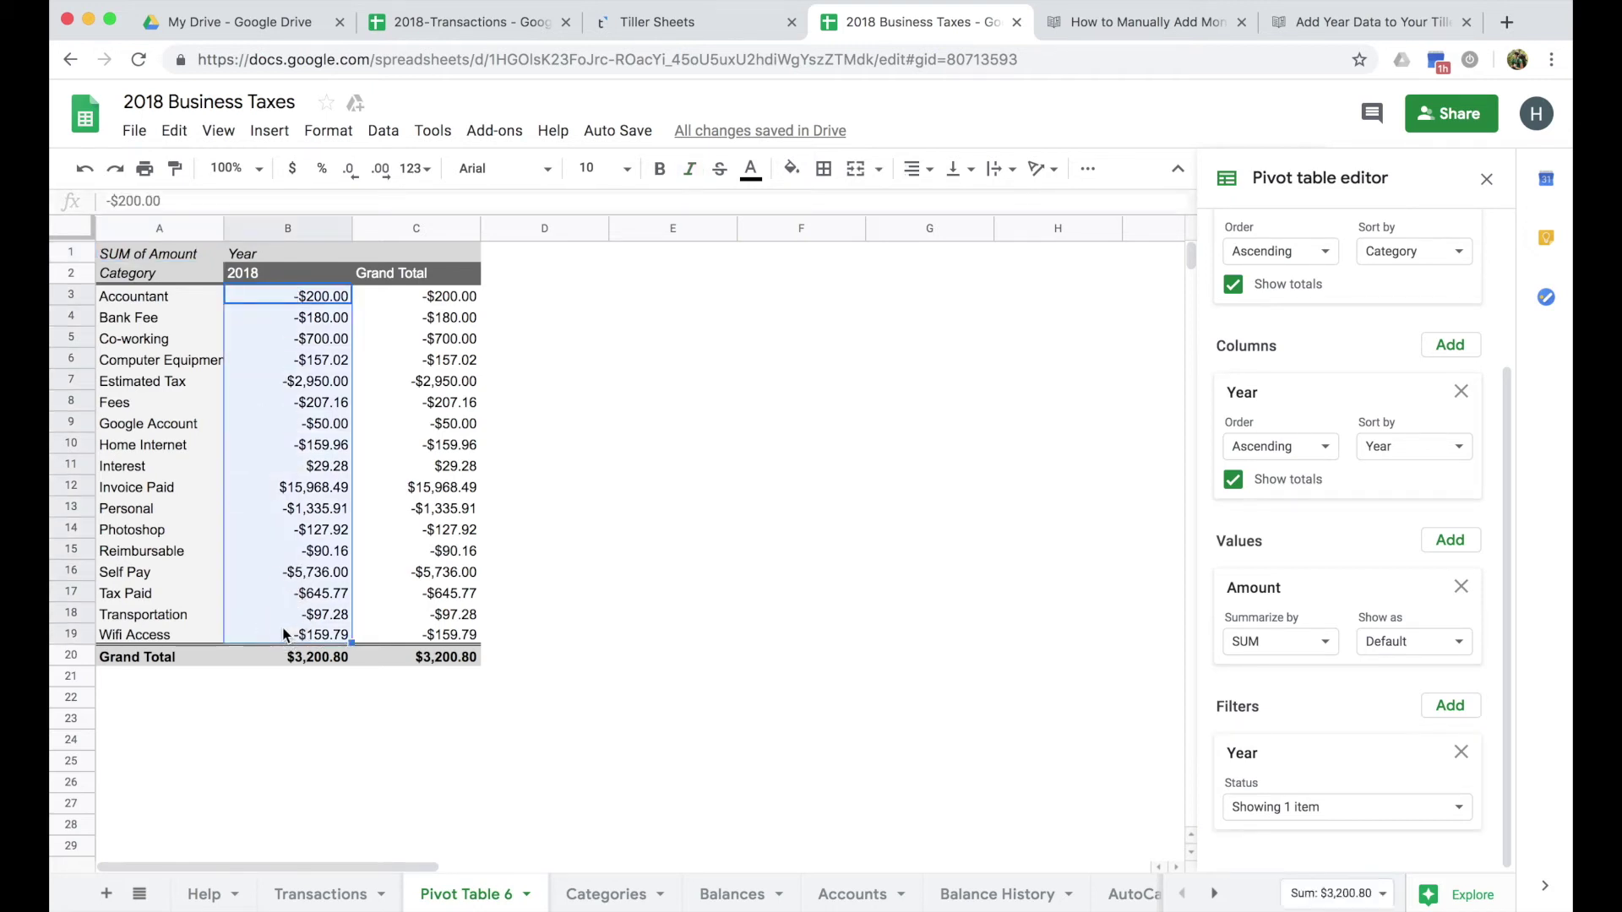
left_click_drag(150, 302, 337, 640)
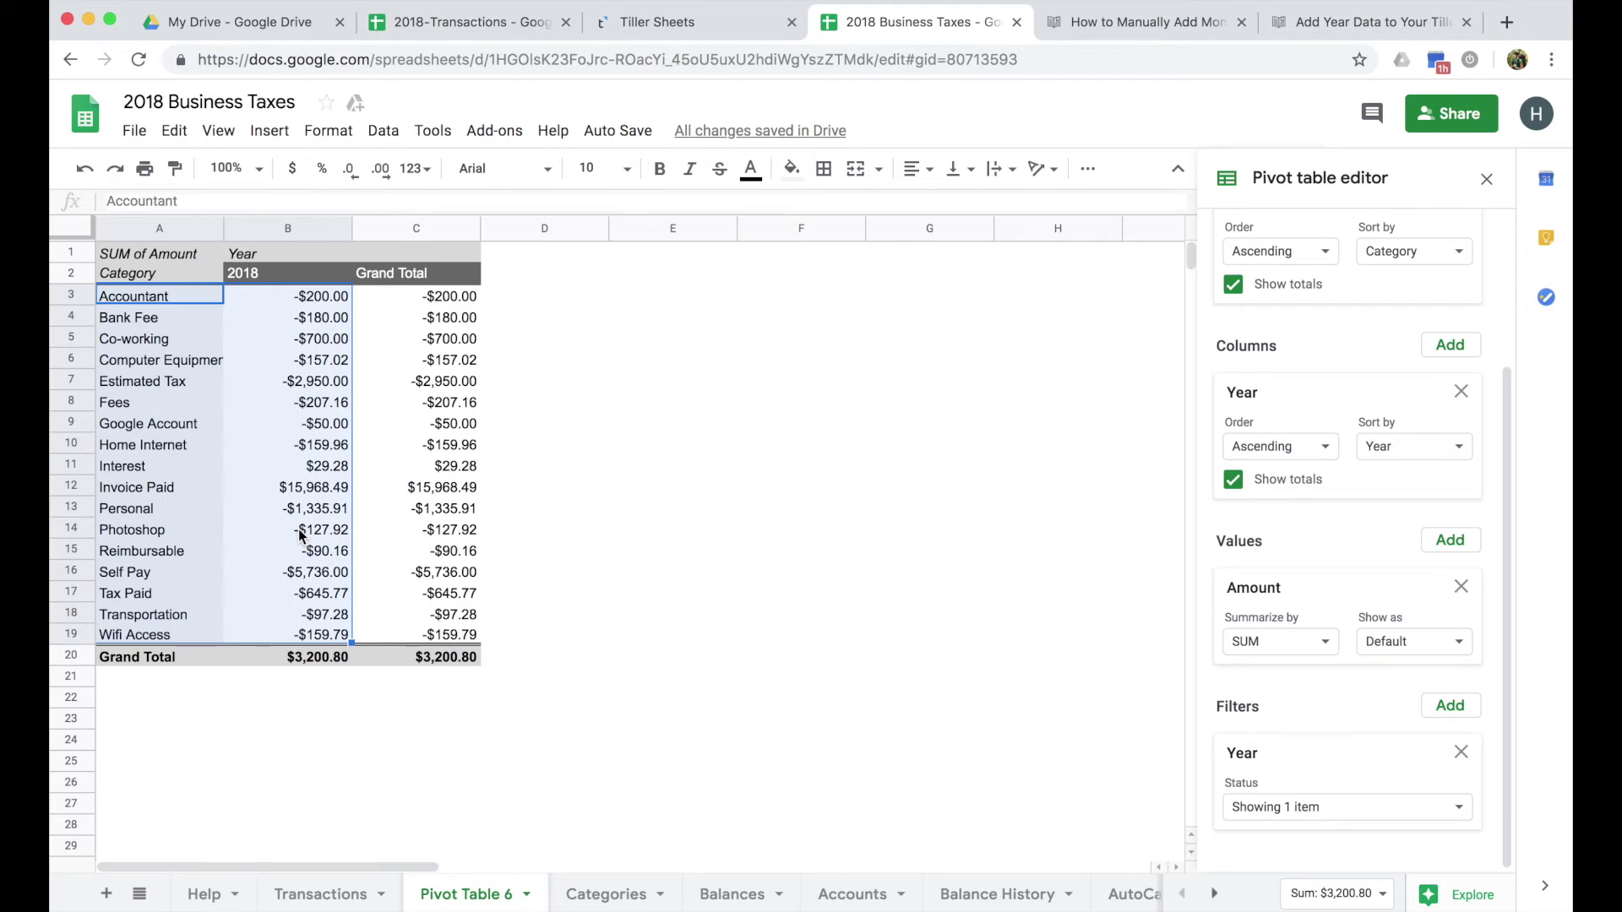
left_click(314, 550)
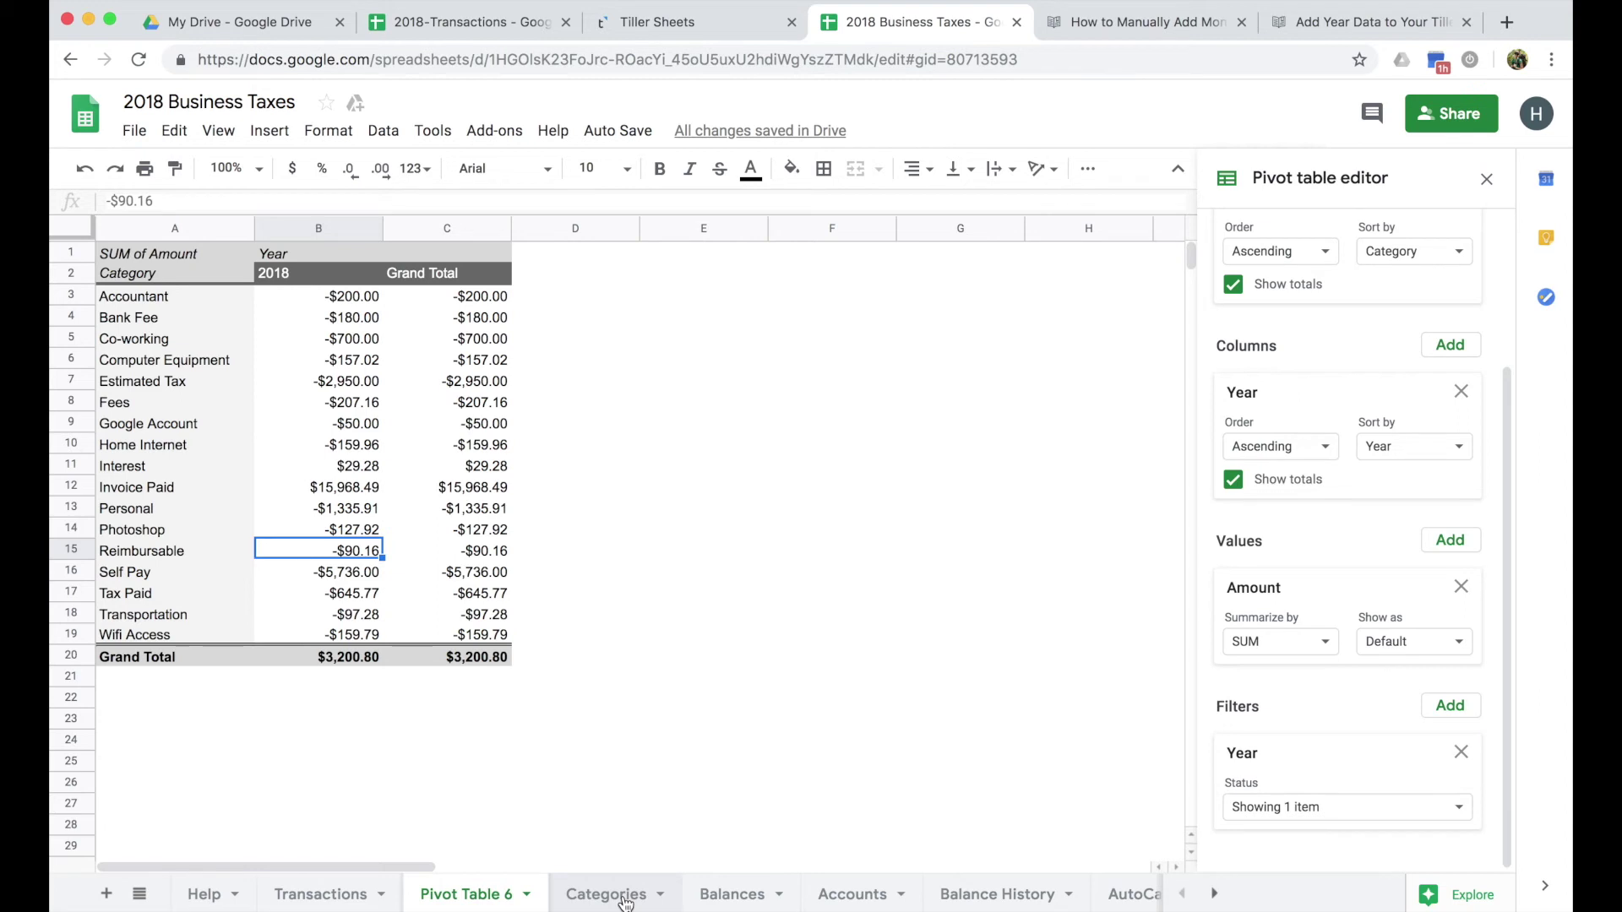
left_click(504, 135)
Launch Tiller's Tax Tools from Add-ons and add a Tags column to the Categories sheet
mouse_move(519, 235)
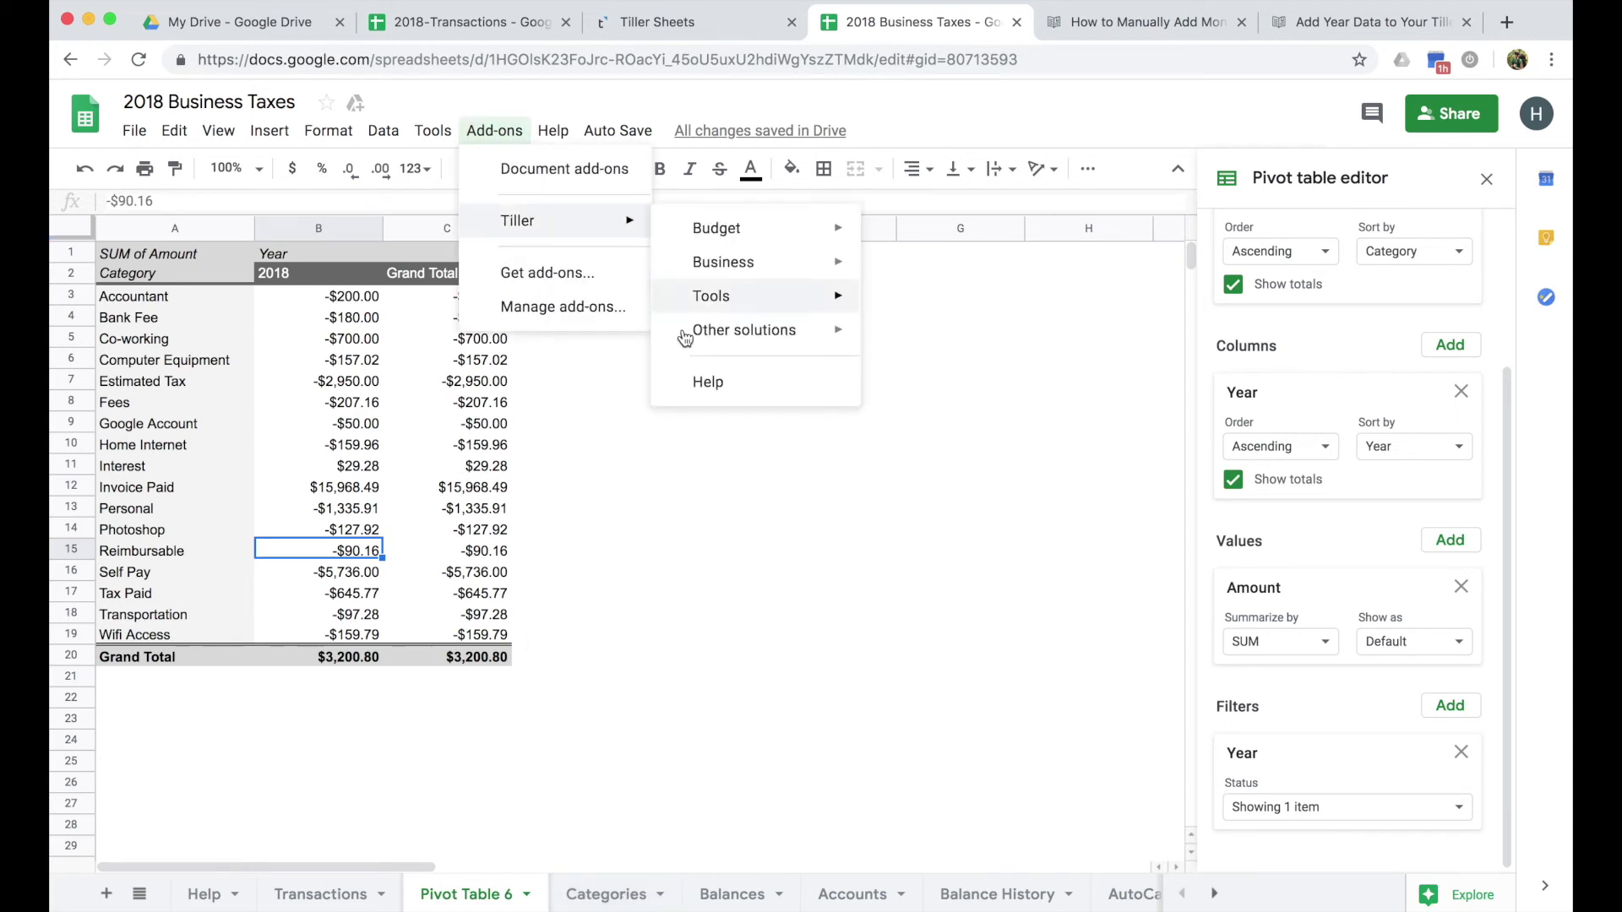
mouse_move(728, 338)
left_click(941, 340)
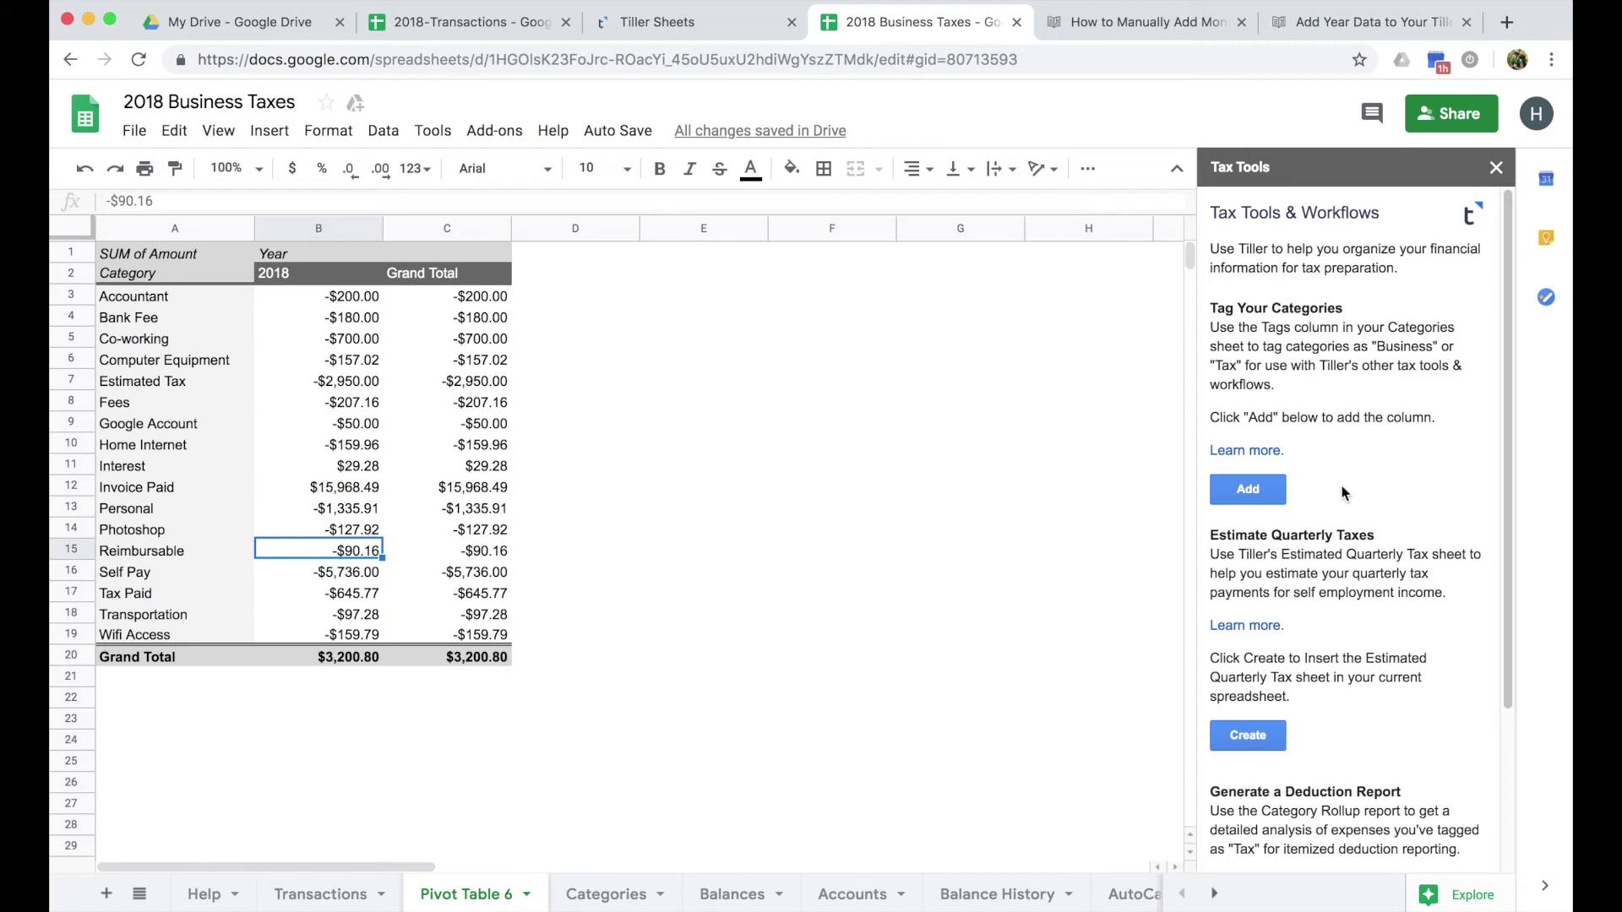
left_click(1250, 495)
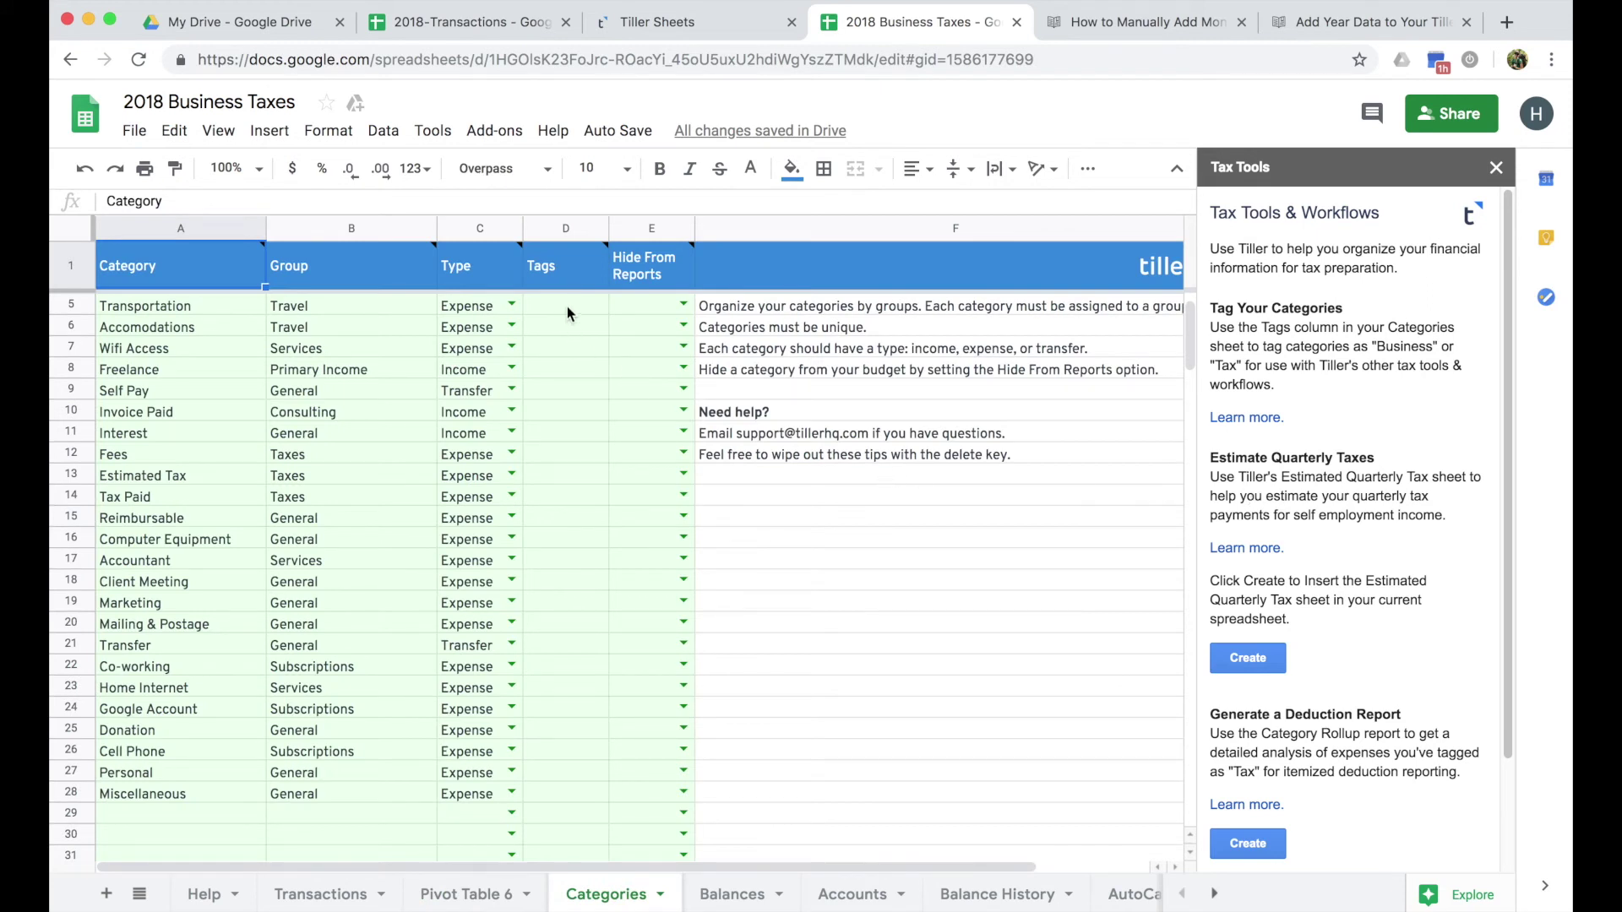
Enter Tax in the Tags cells D16 and D22 for Computer Equipment and Co-working
left_click(142, 309)
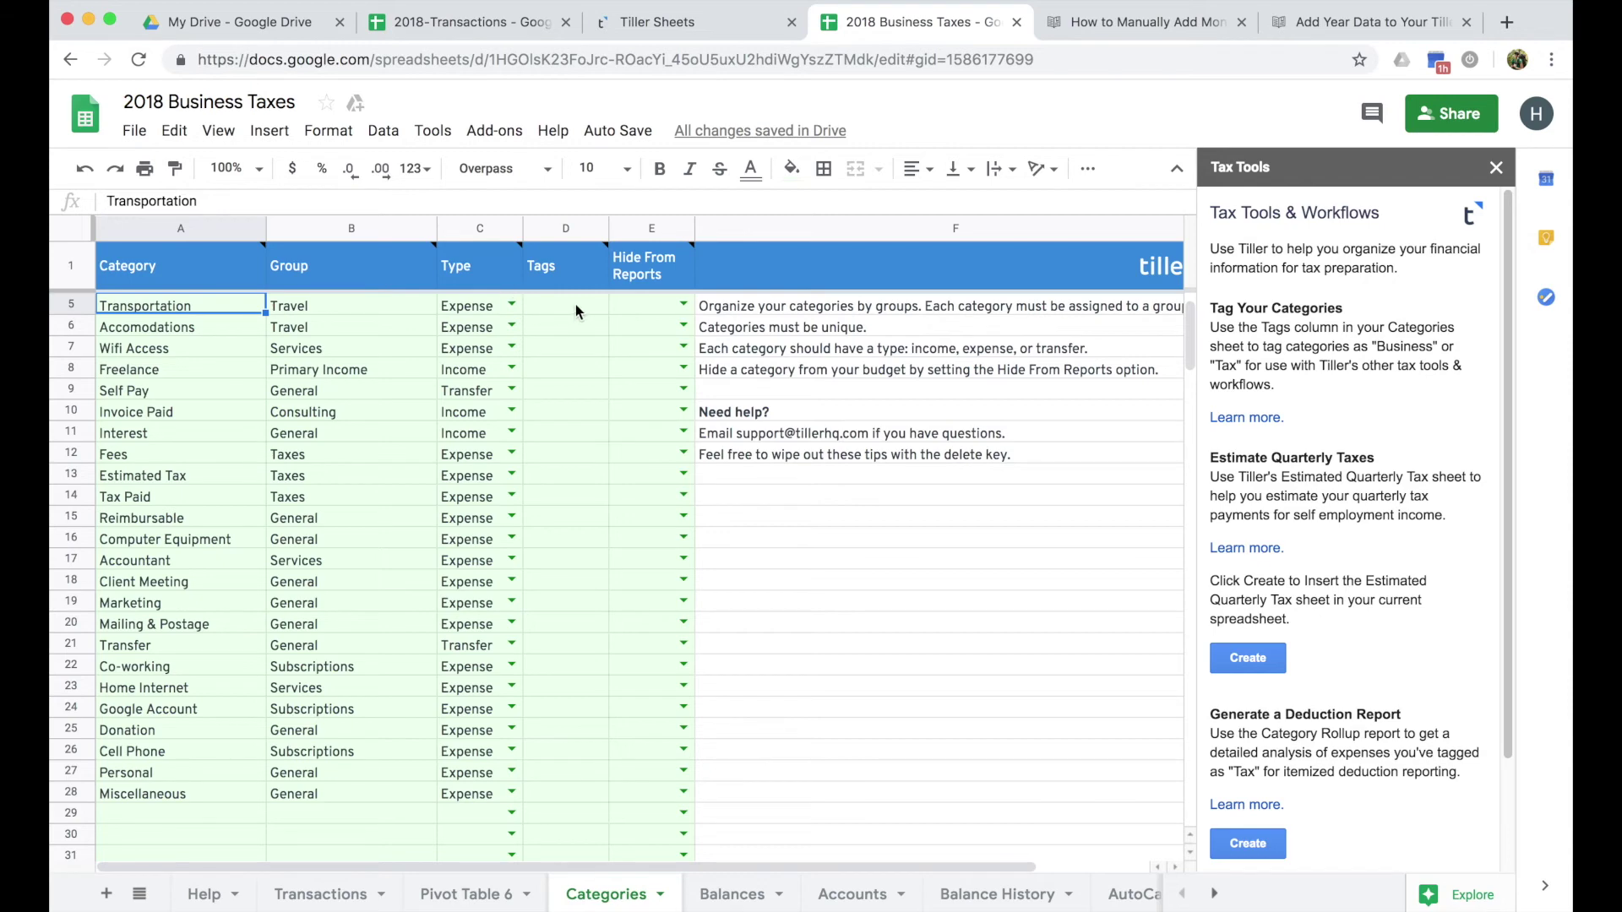
left_click(574, 539)
type("Tax")
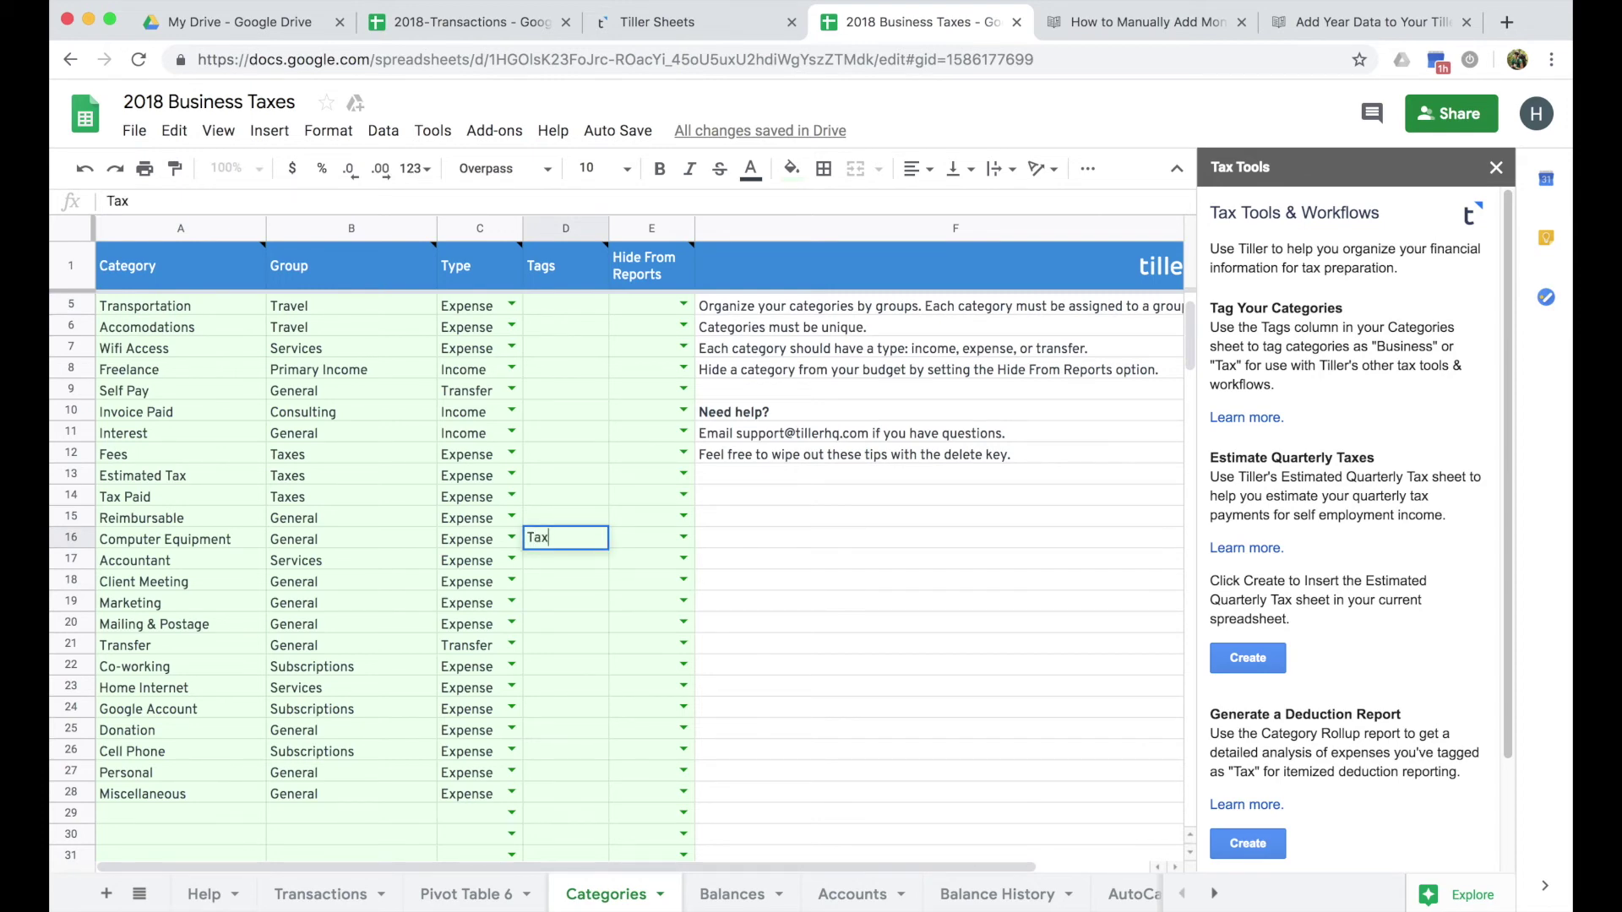
key("Return")
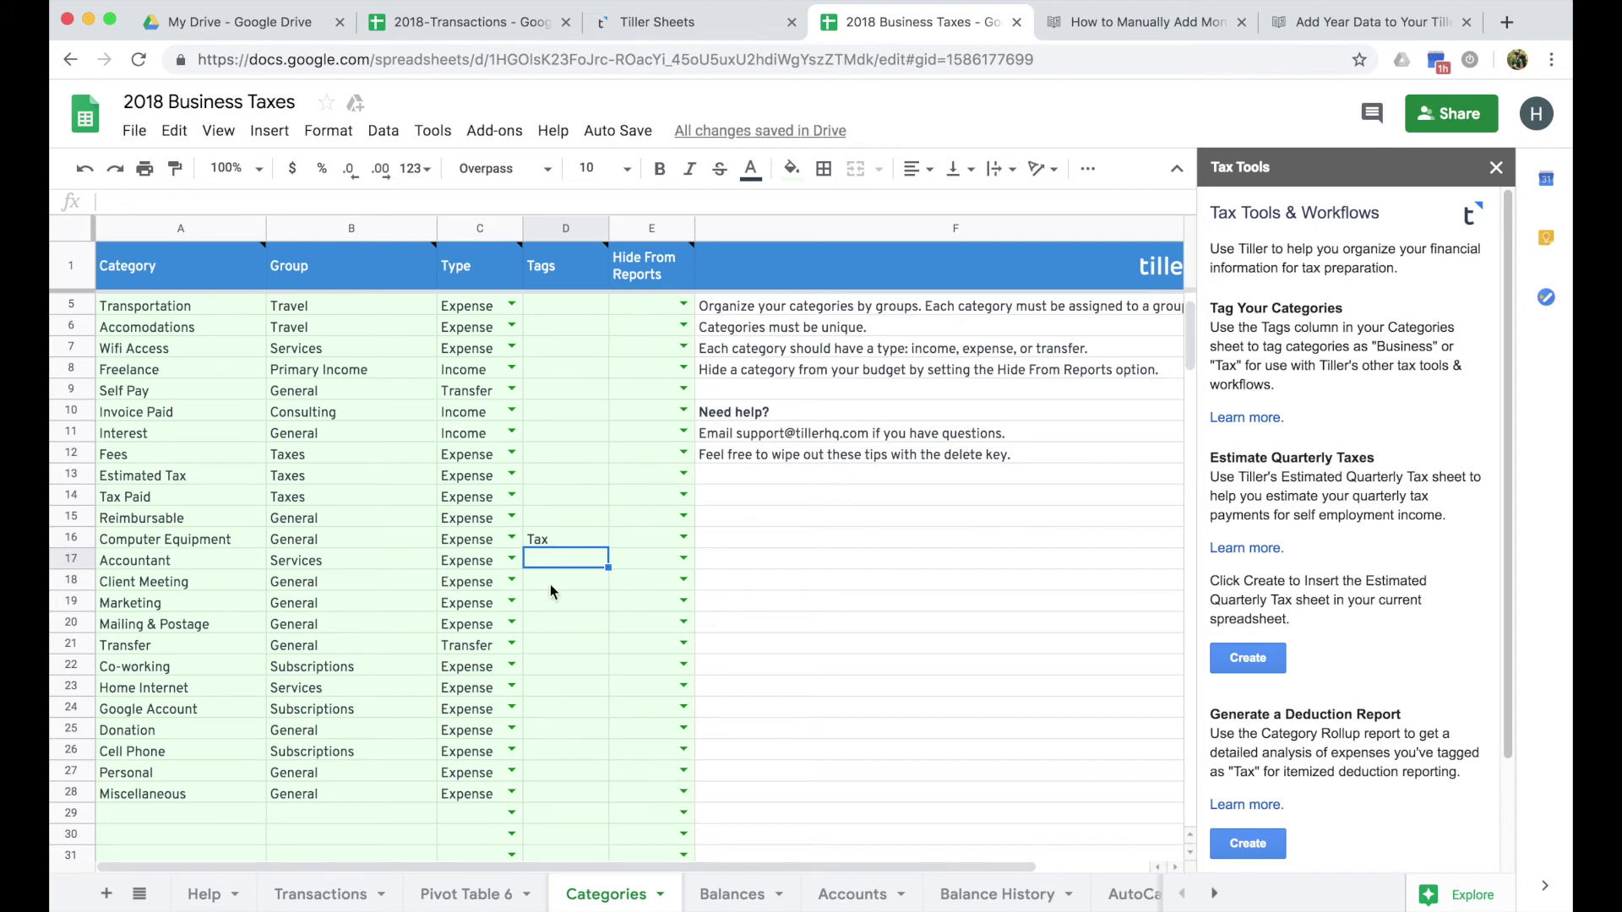
left_click(550, 670)
type("Tax")
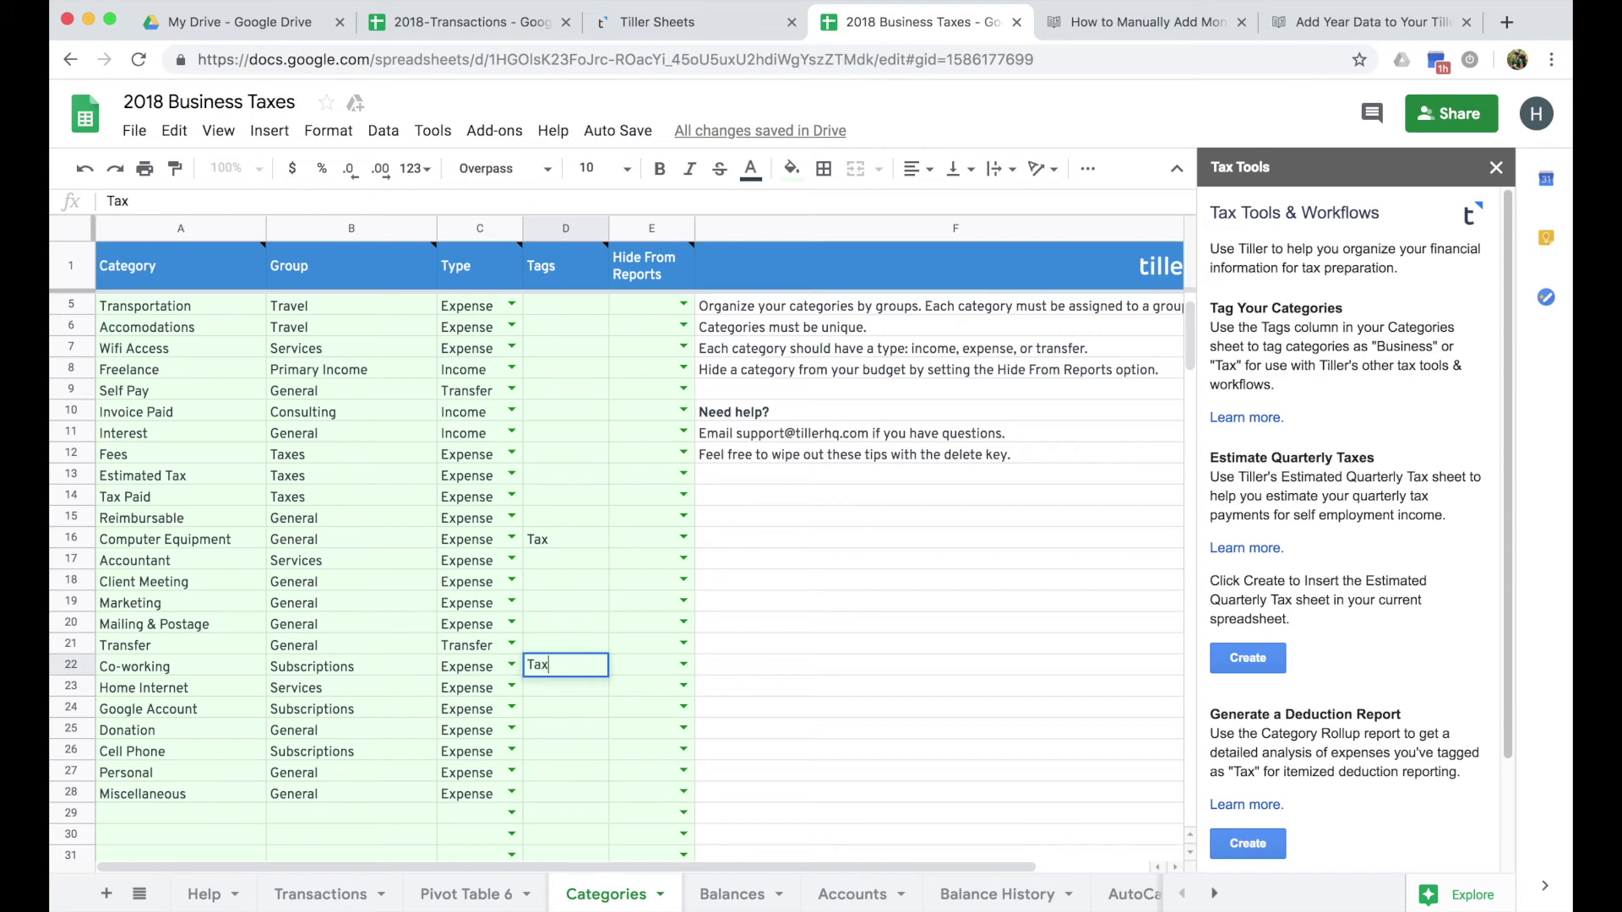
key("Return")
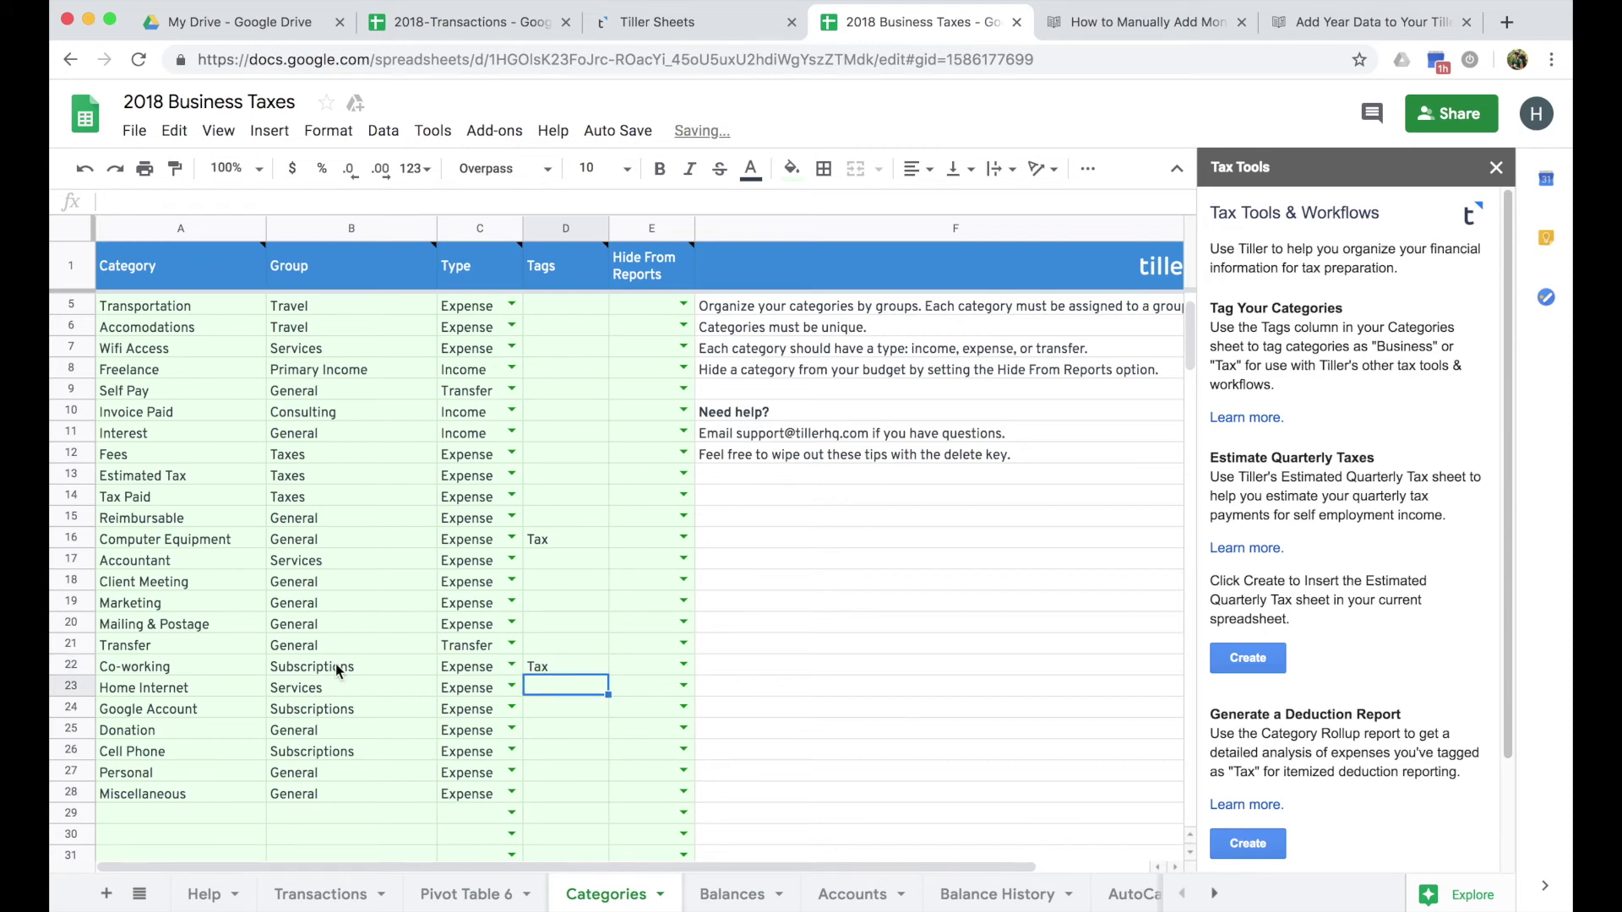
scroll(1258, 529, "down", 3)
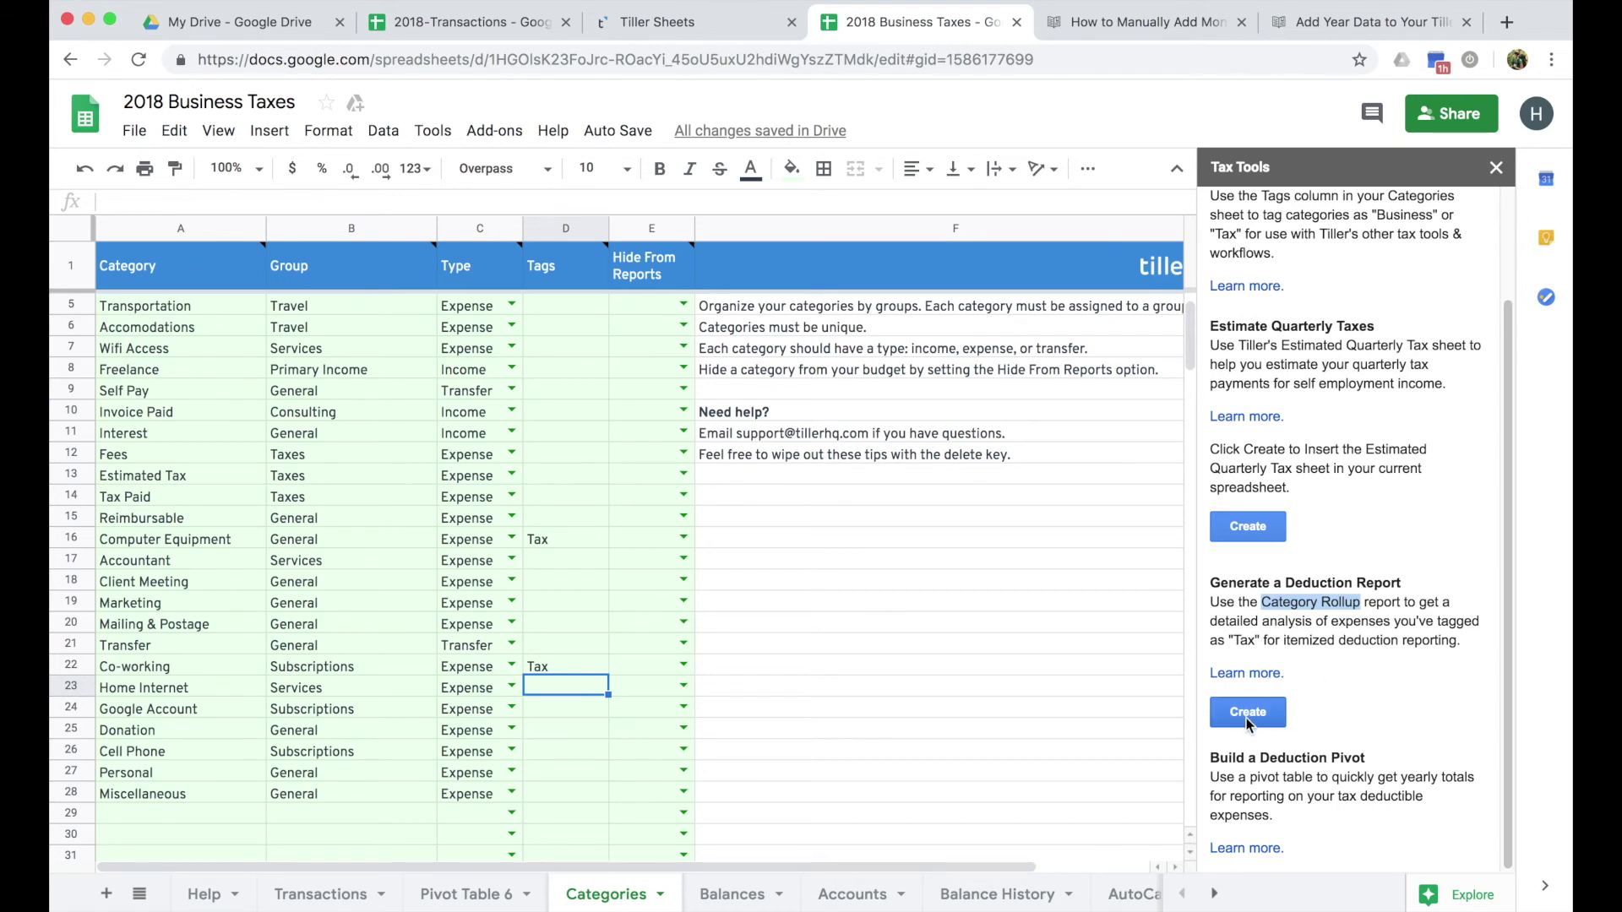
left_click(495, 130)
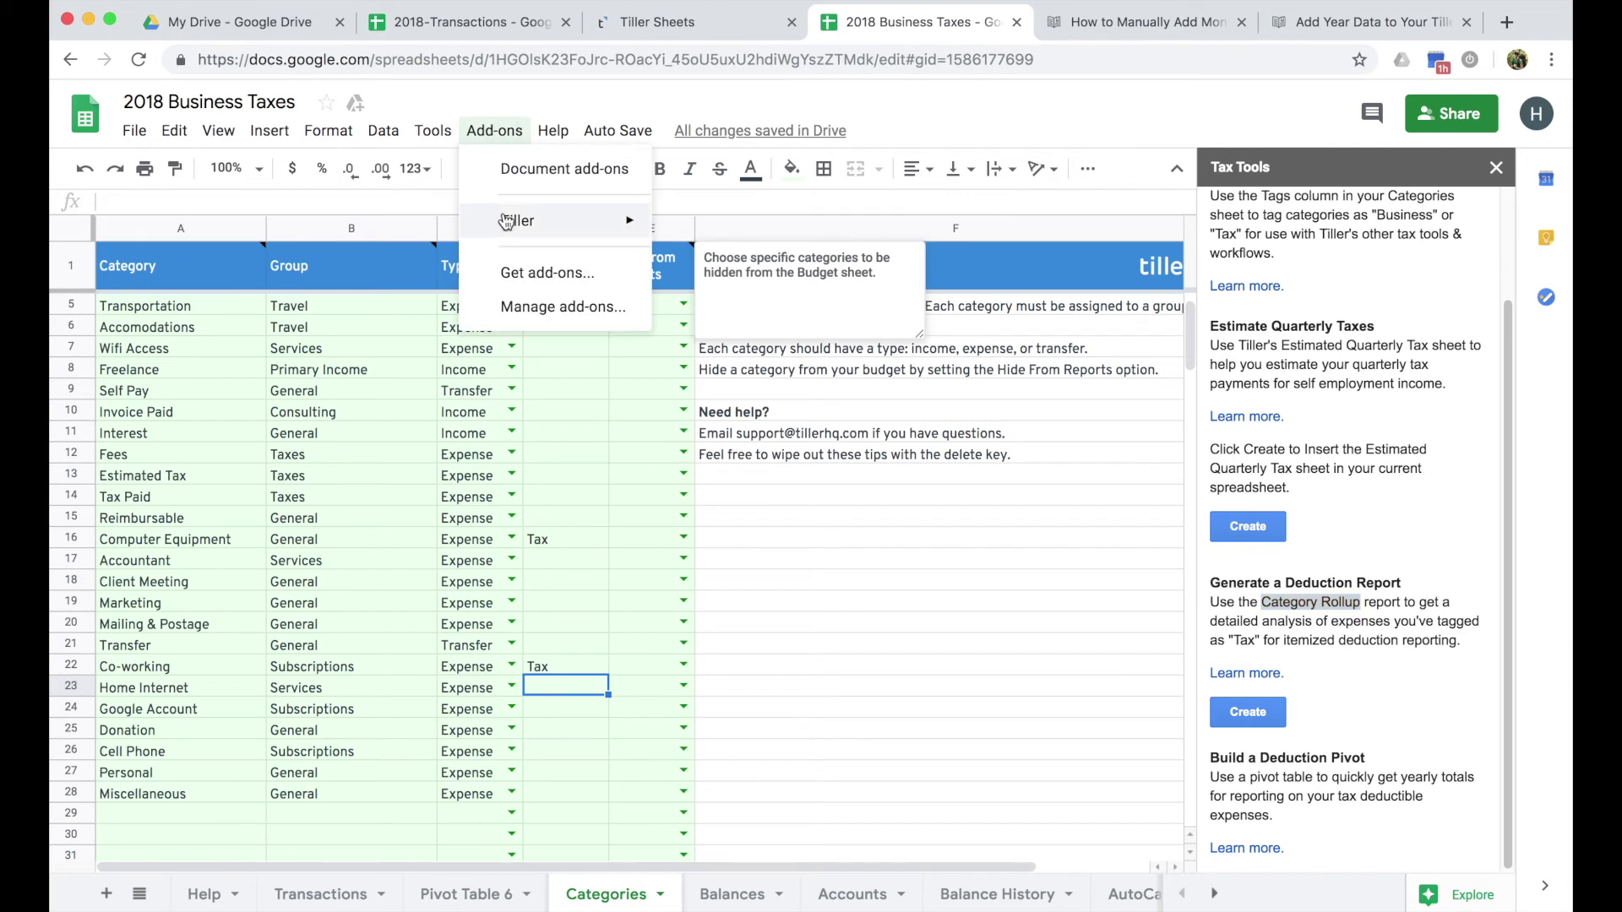
Create a deduction Category Rollup report with a Custom period from 01/01/2018 to 12/31/2018
mouse_move(507, 221)
mouse_move(743, 330)
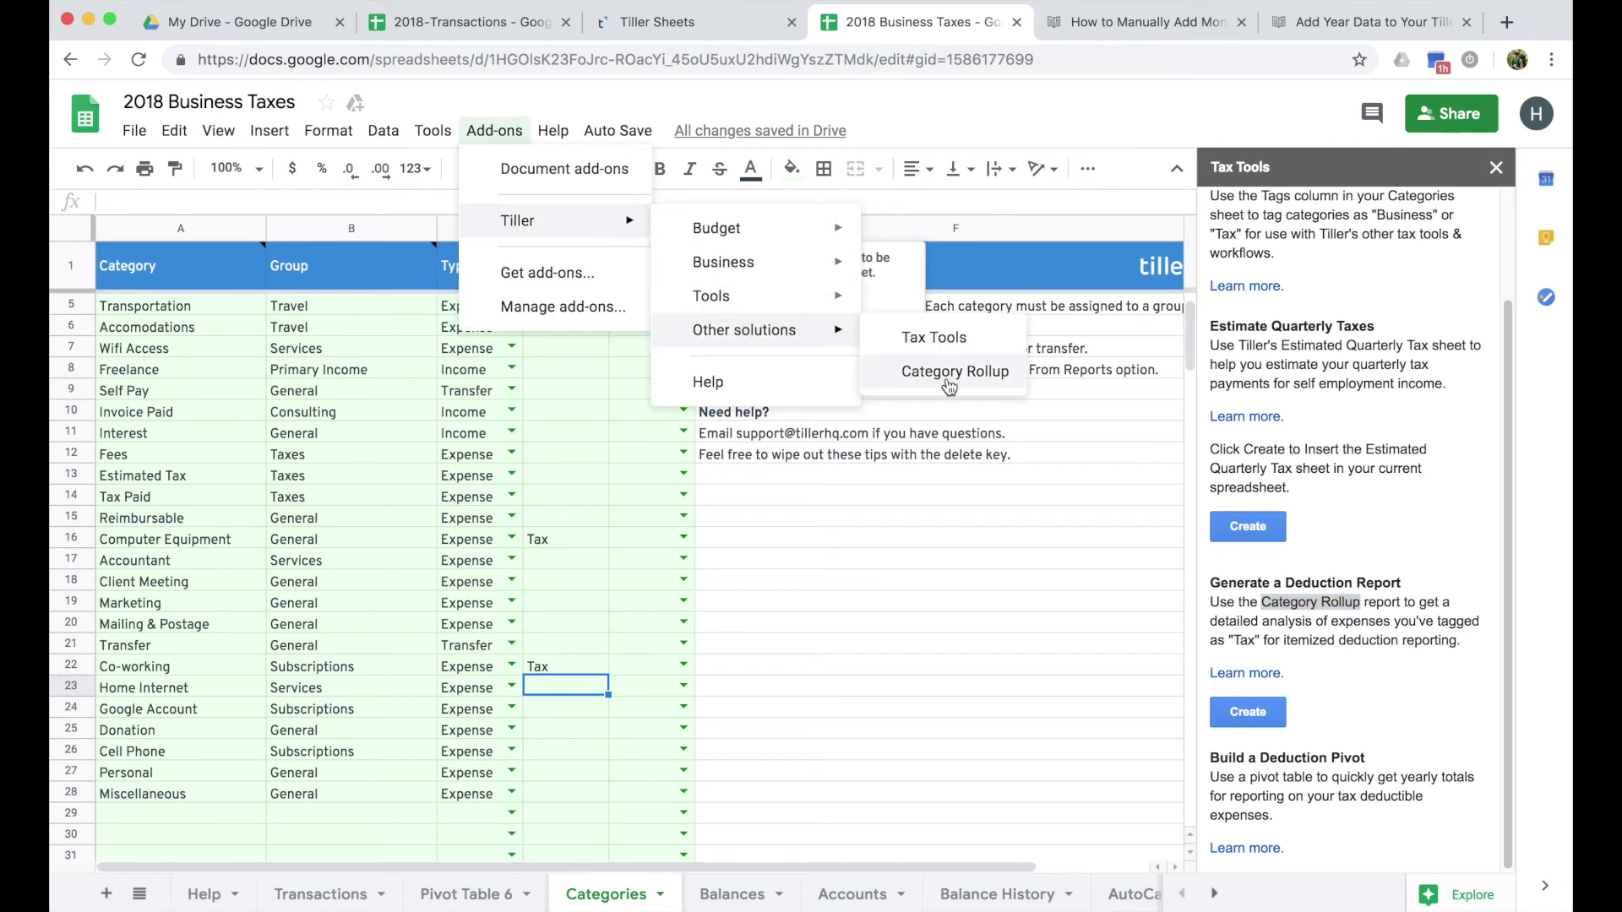
left_click(1258, 752)
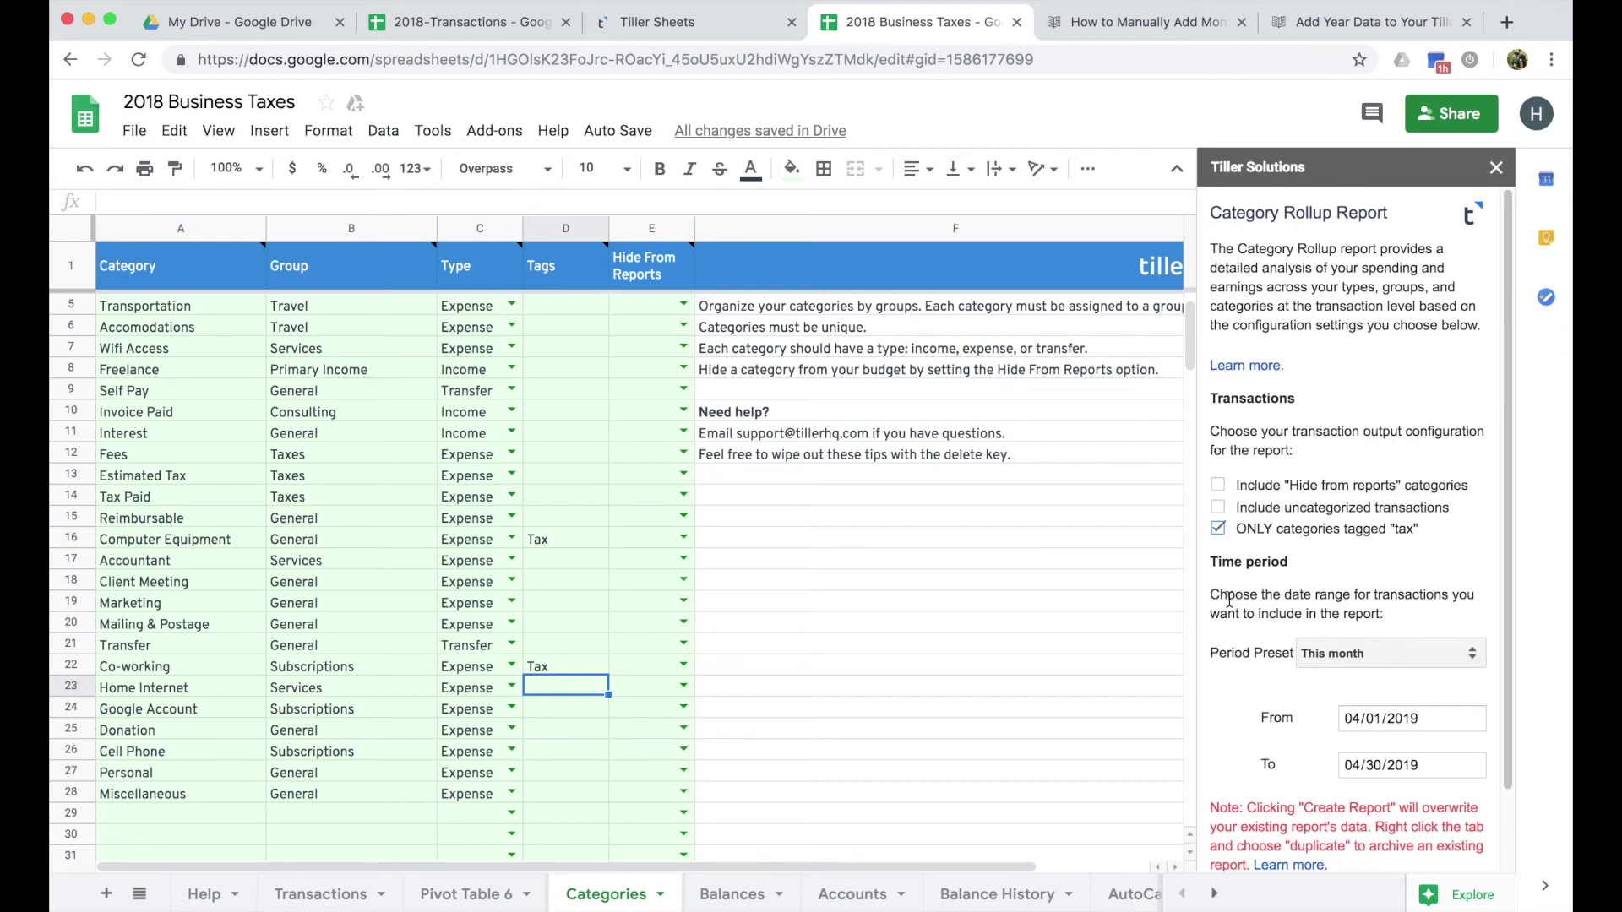
scroll(1229, 625, "down", 2)
left_click(1328, 564)
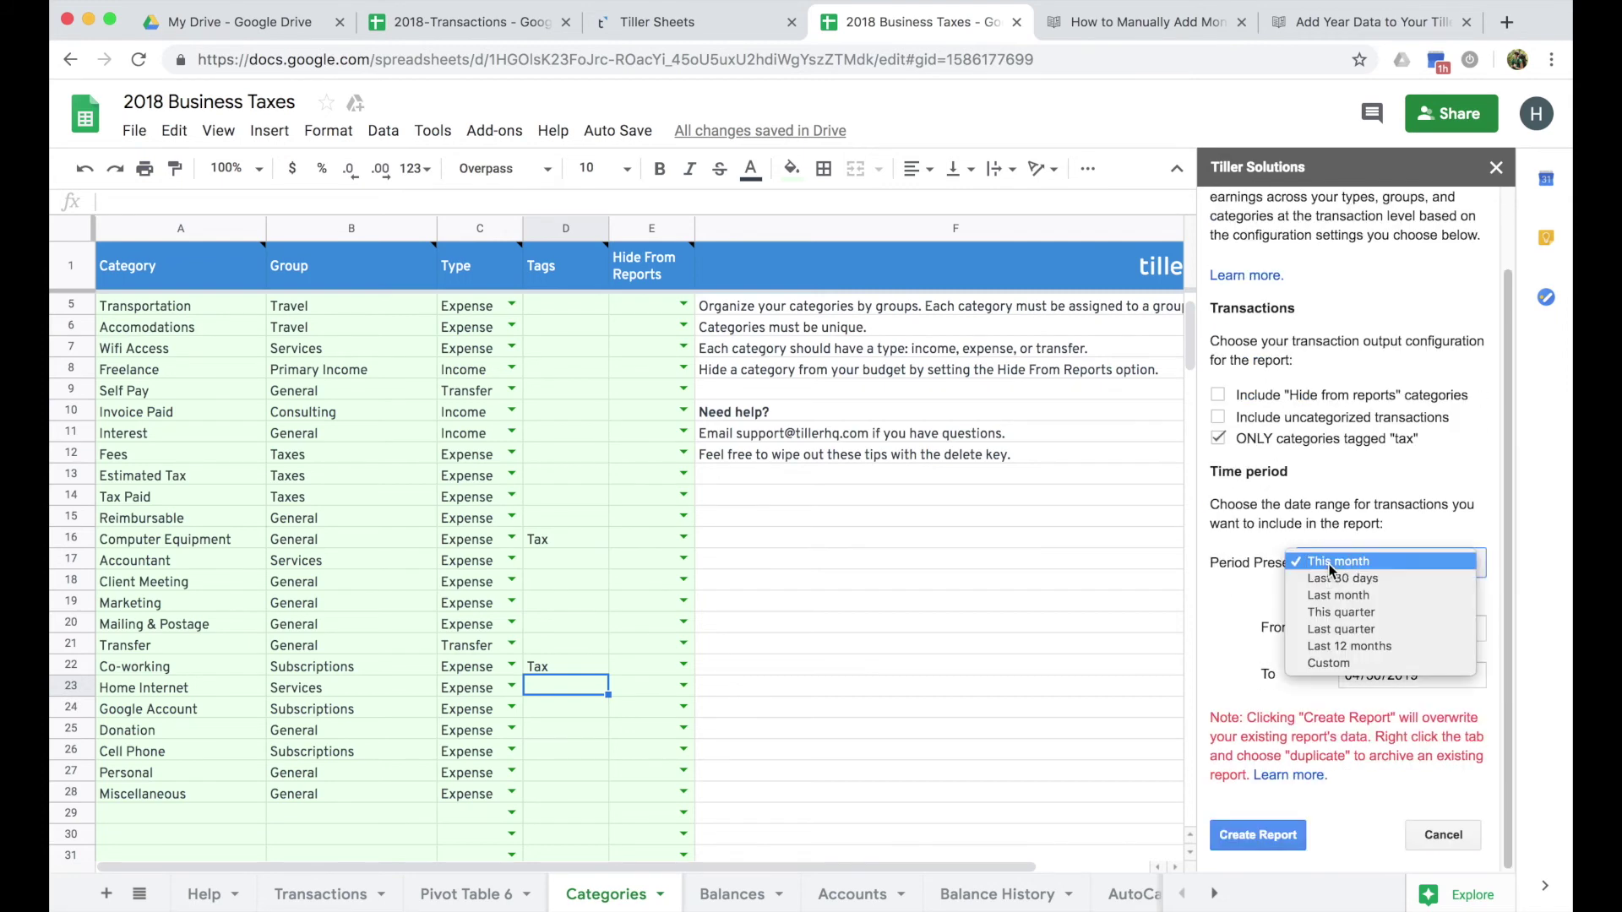
left_click(1331, 665)
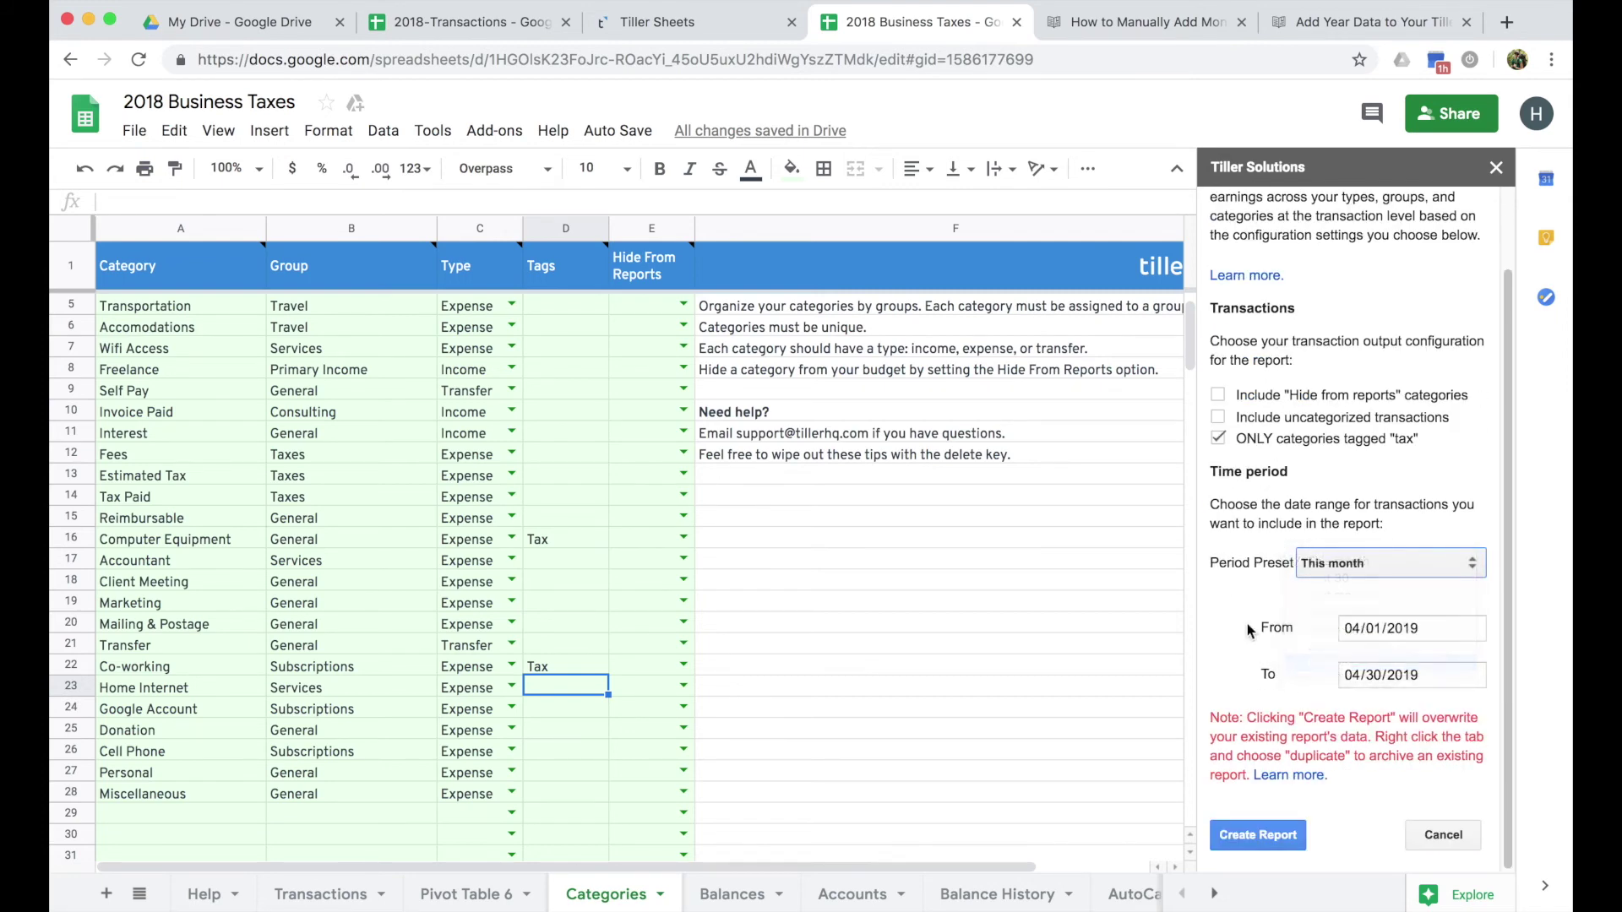
left_click(1365, 628)
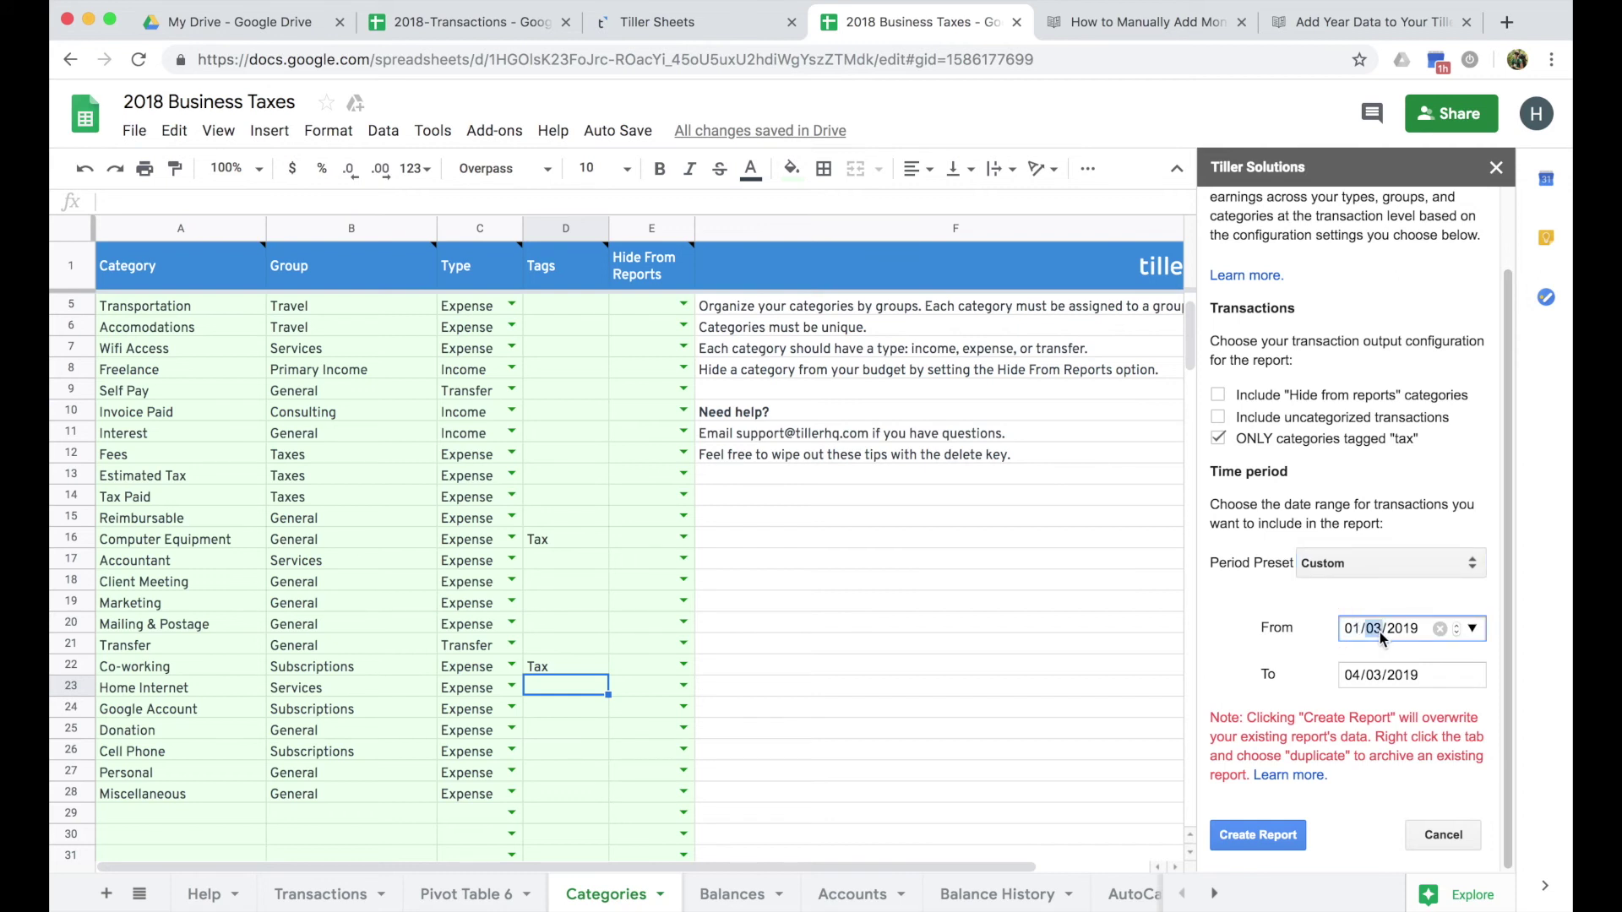
type("01/2018")
left_click(1351, 676)
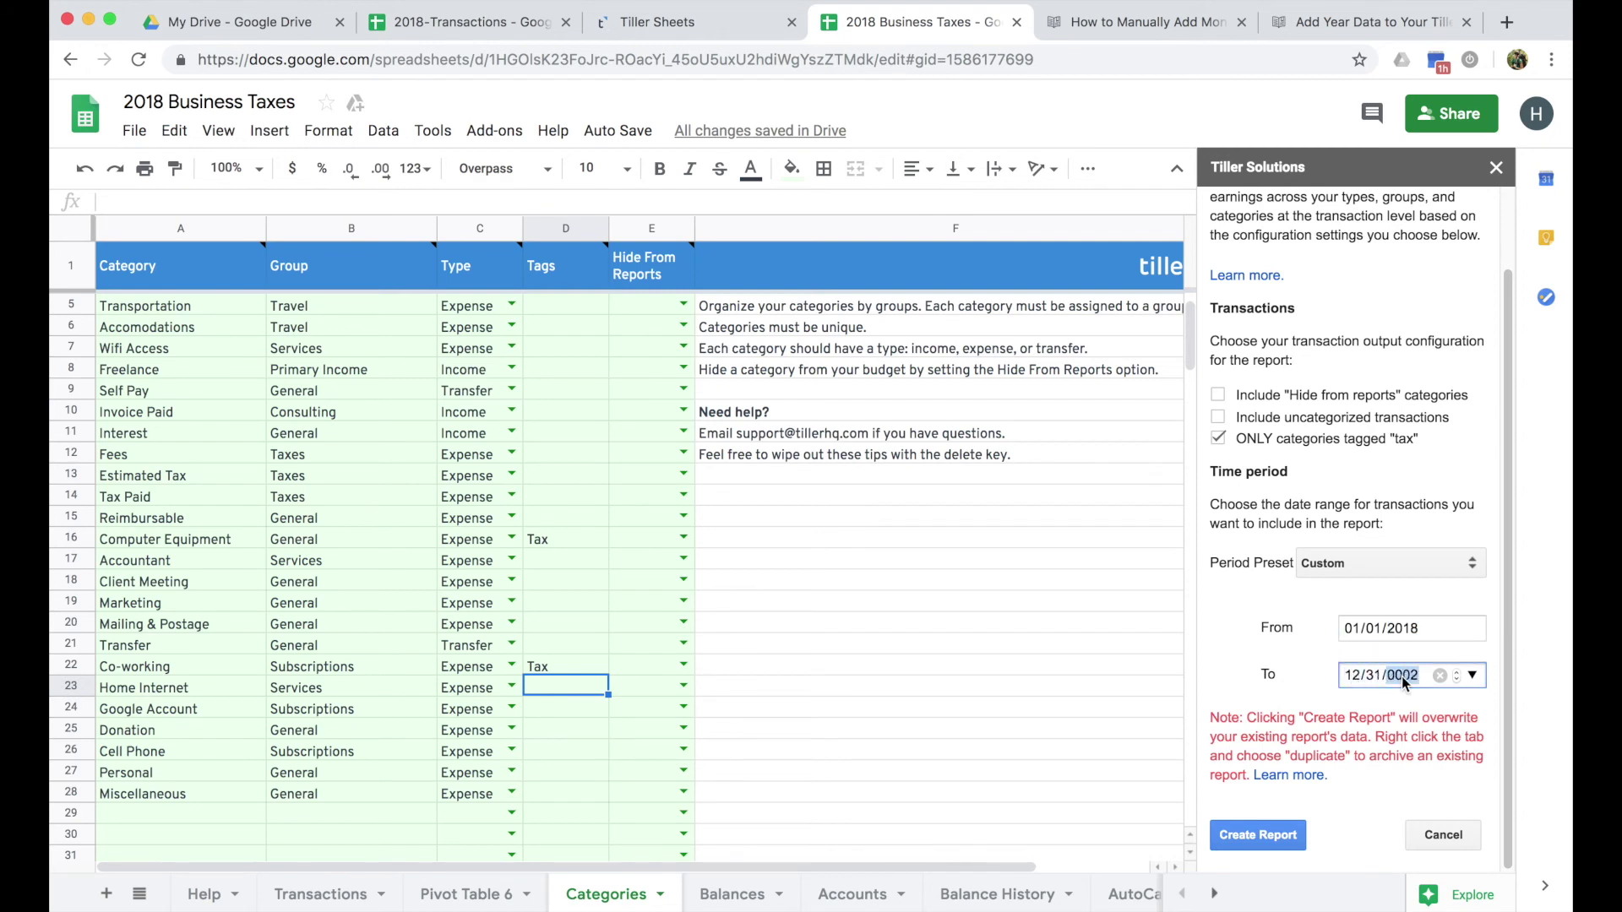
left_click(1388, 803)
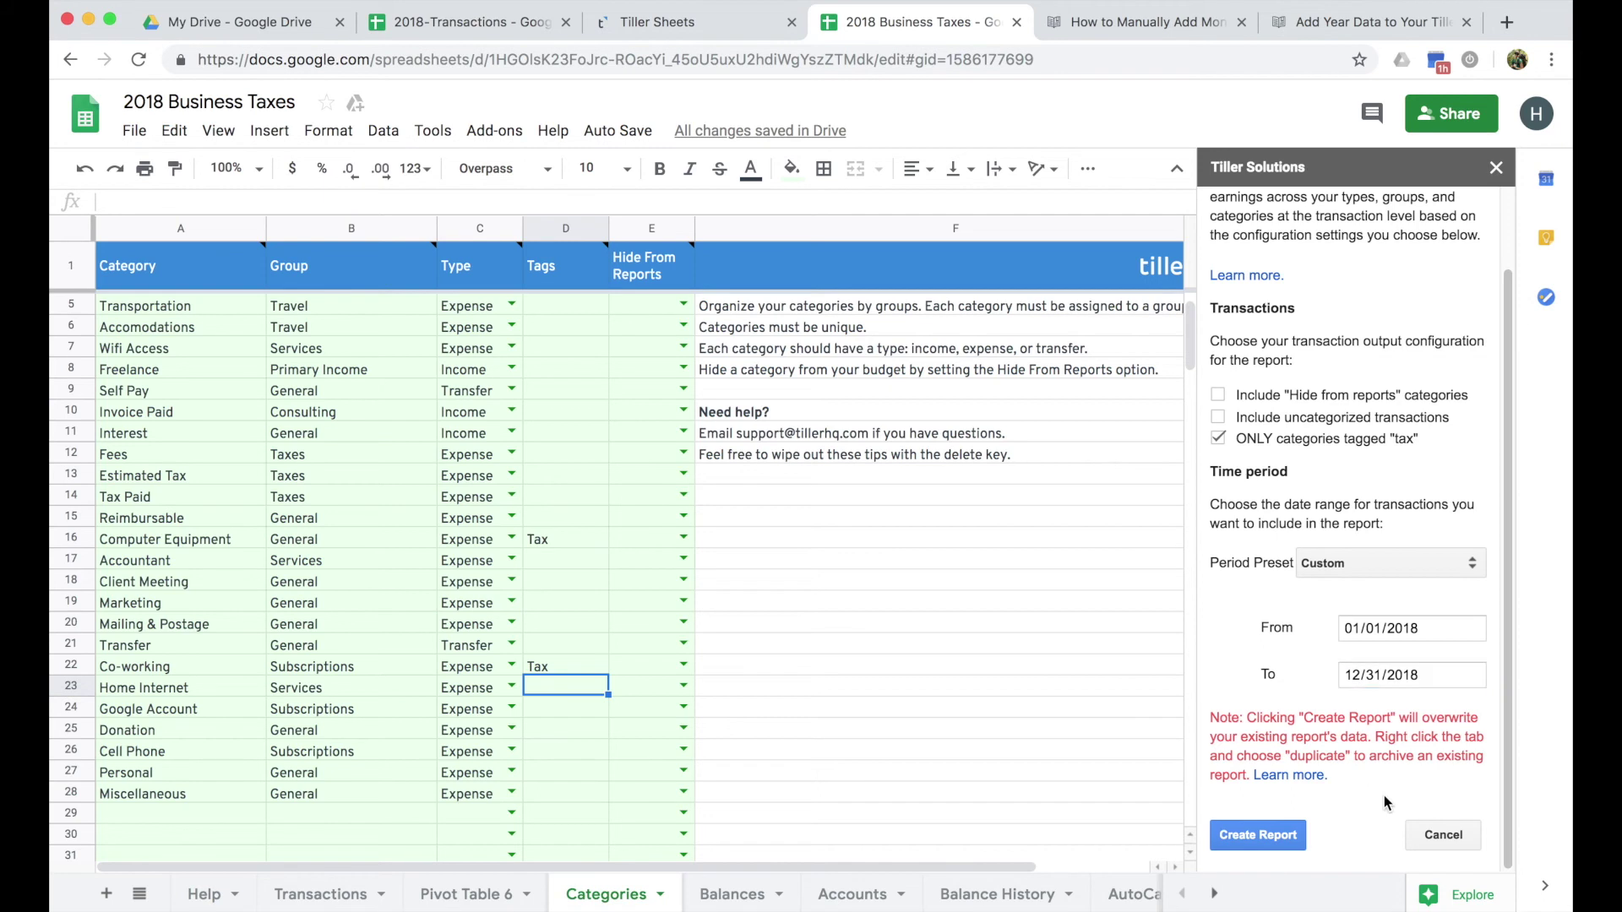
left_click(1249, 836)
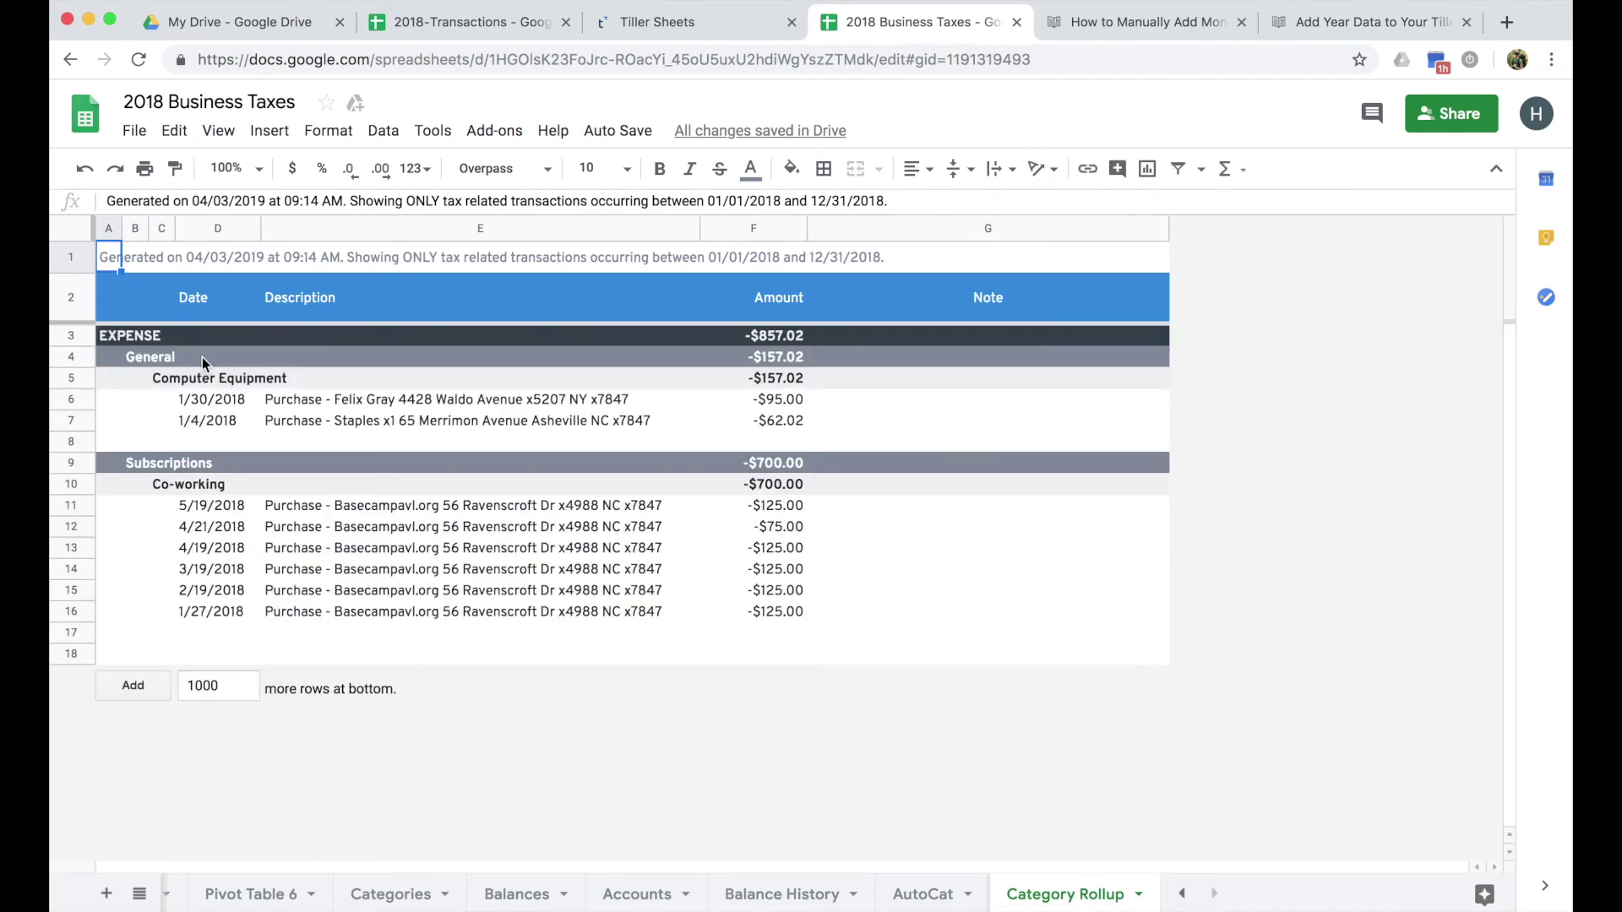
Review the report: General -$157.02, Subscriptions' six Co-working rows -$700.00, total -$857.02
left_click(503, 260)
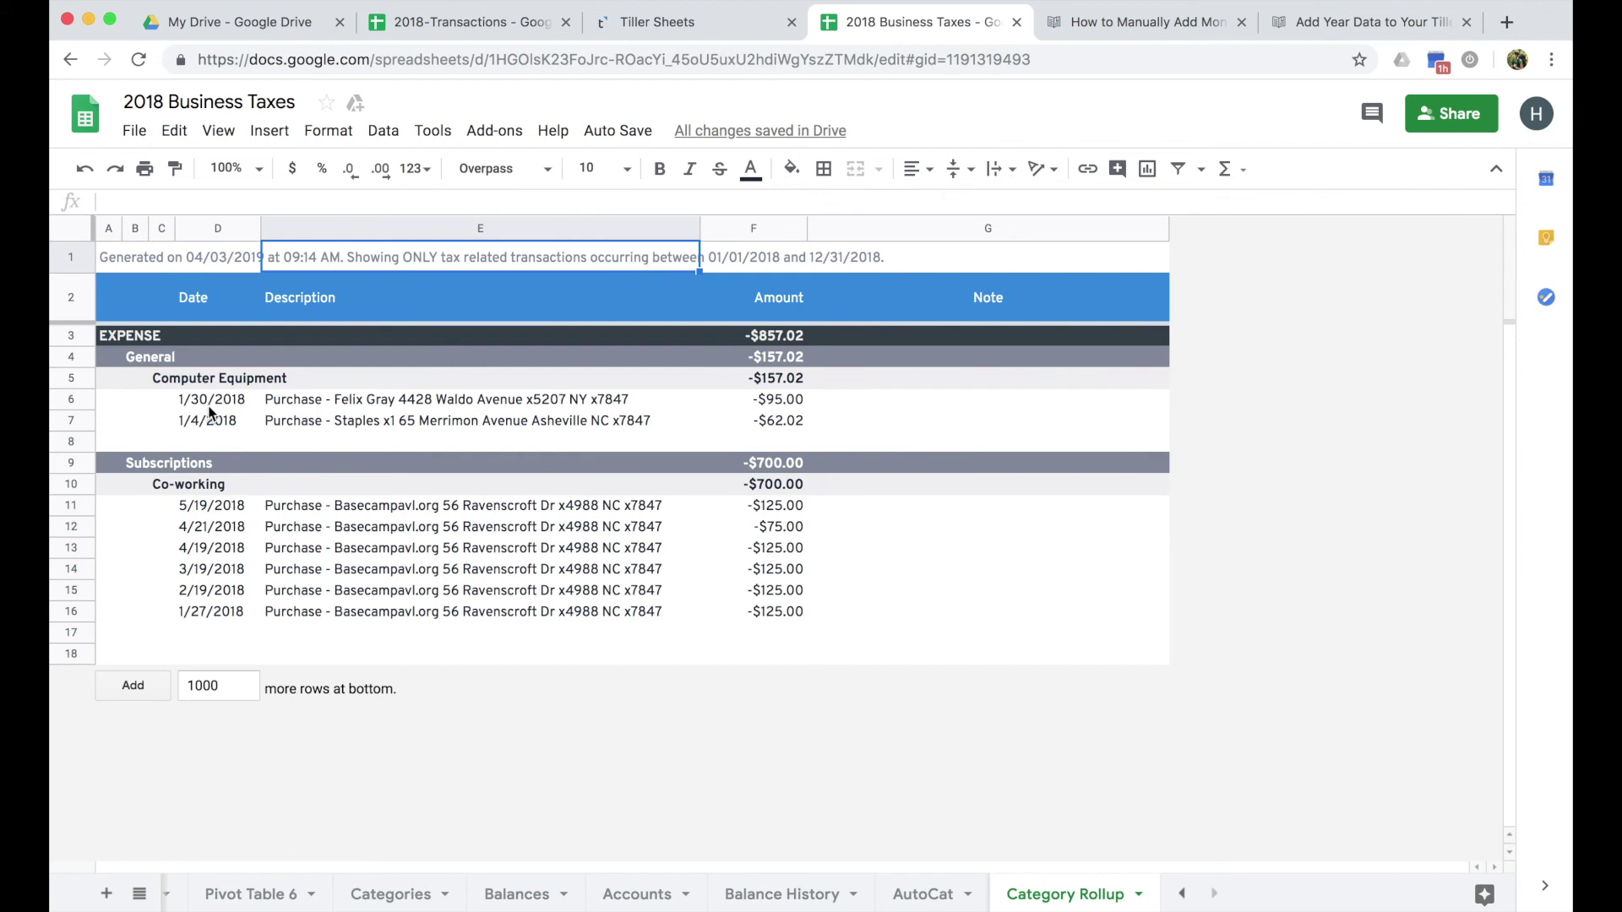
left_click(154, 358)
left_click(135, 380)
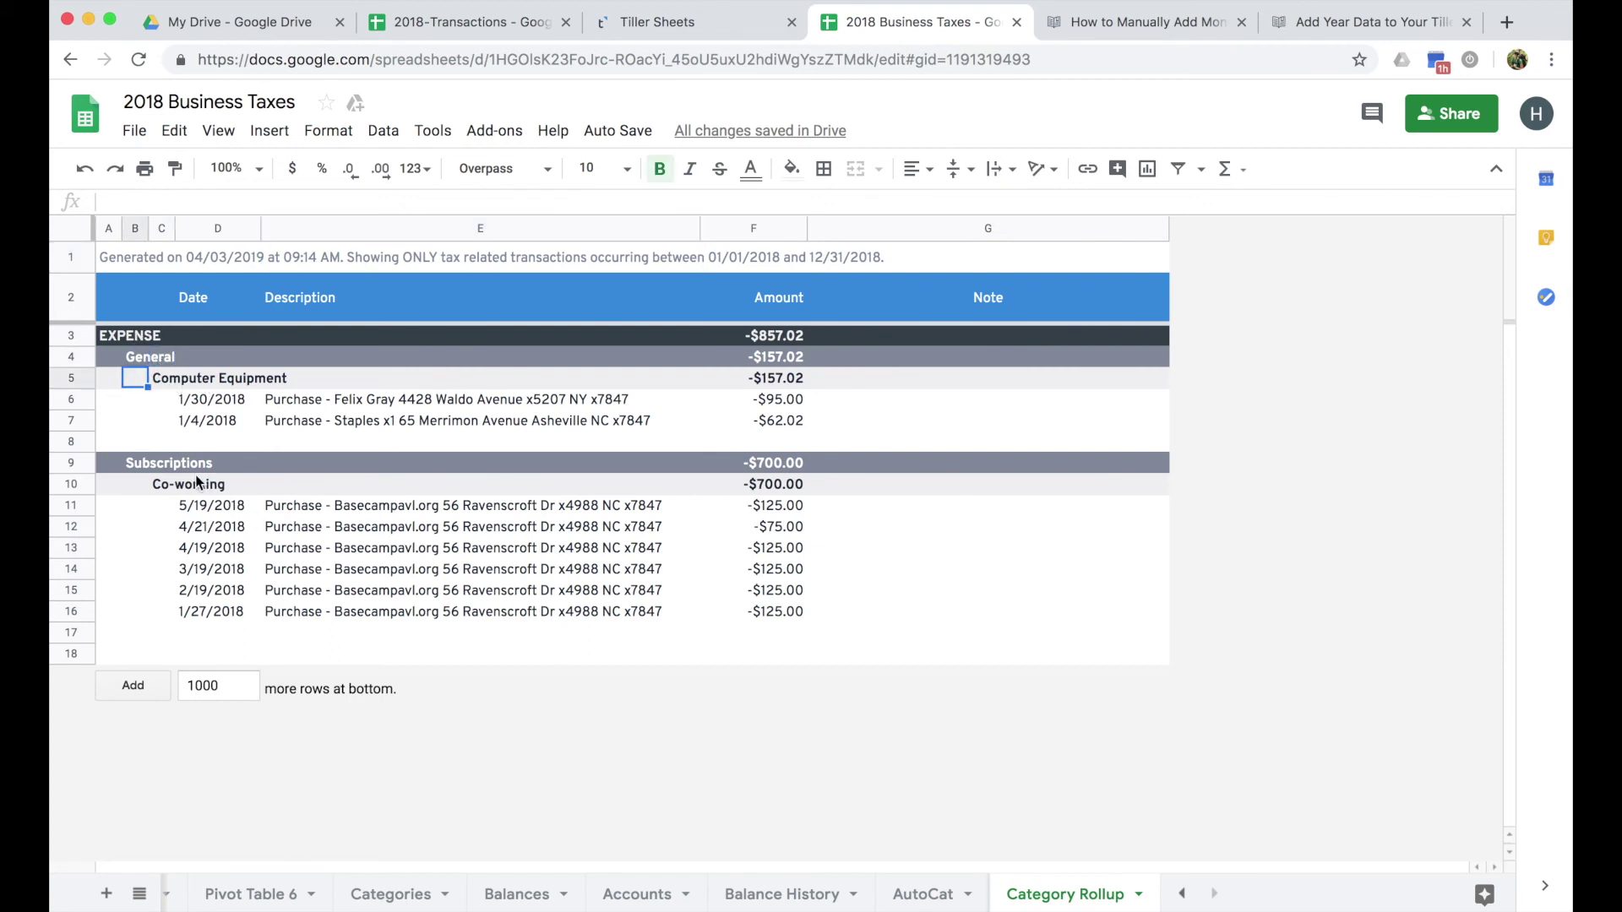
left_click_drag(194, 505, 753, 608)
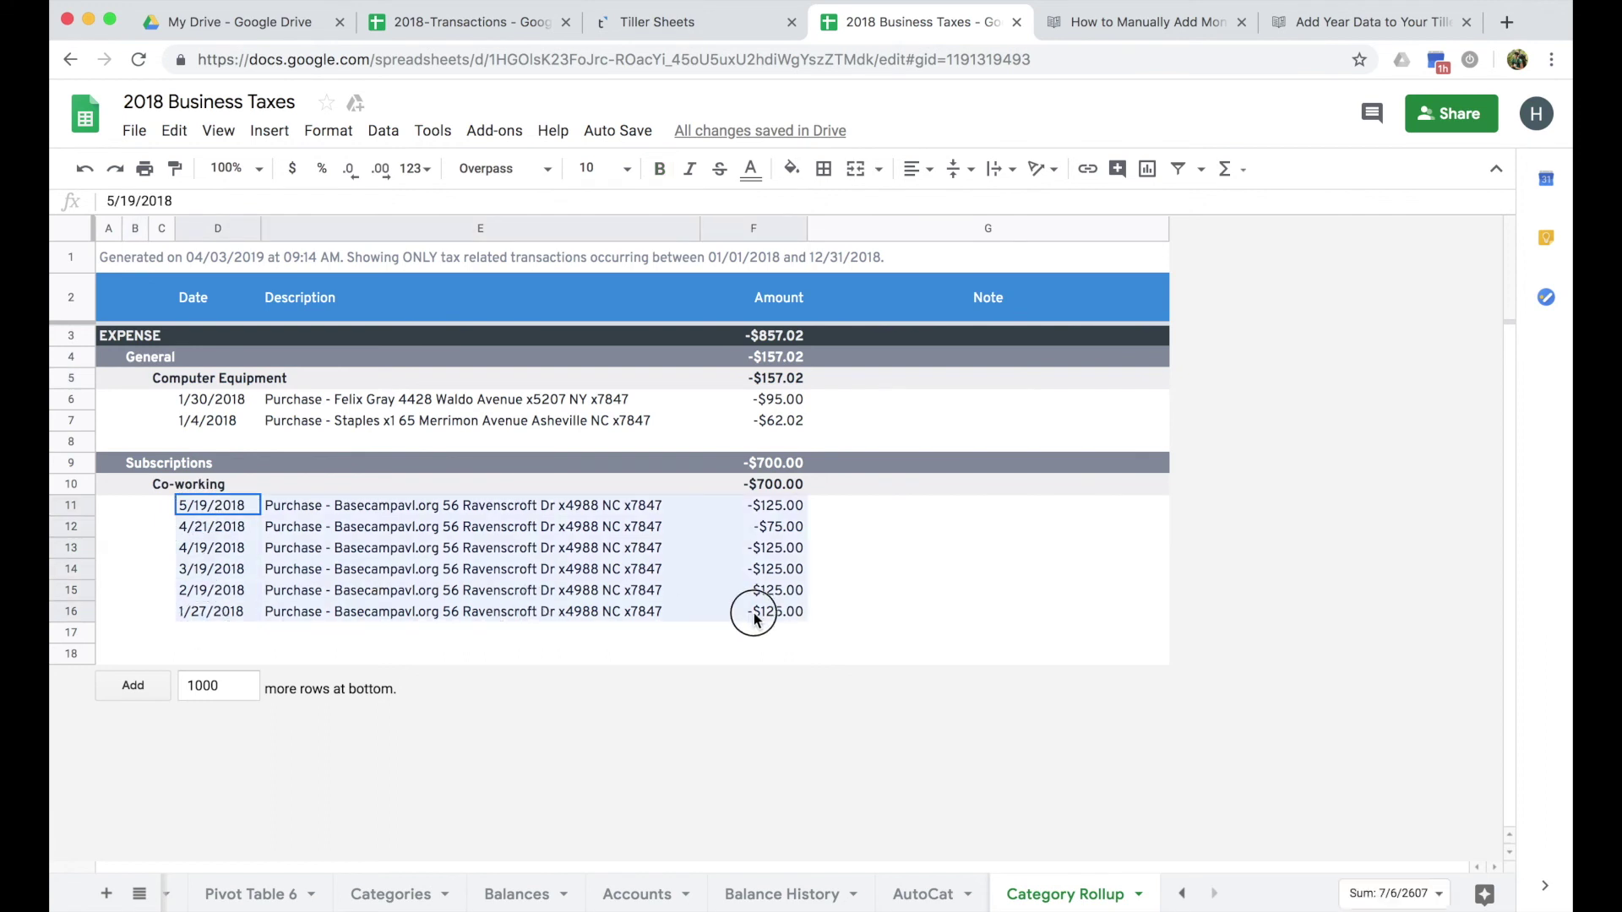
left_click(789, 463)
left_click(787, 338)
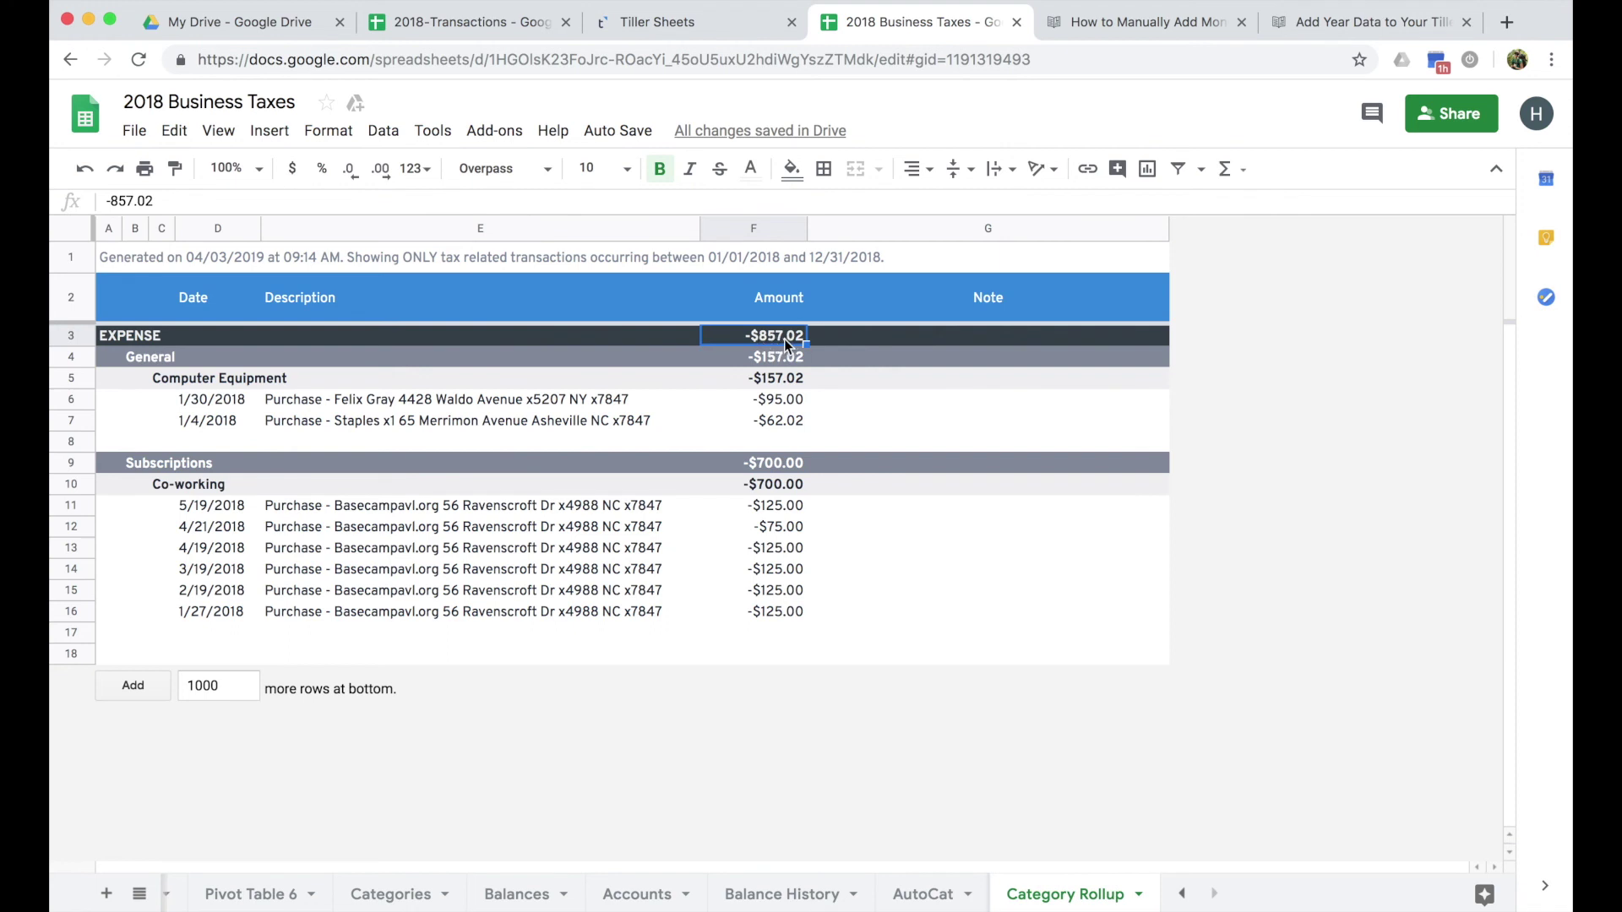
left_click(777, 358)
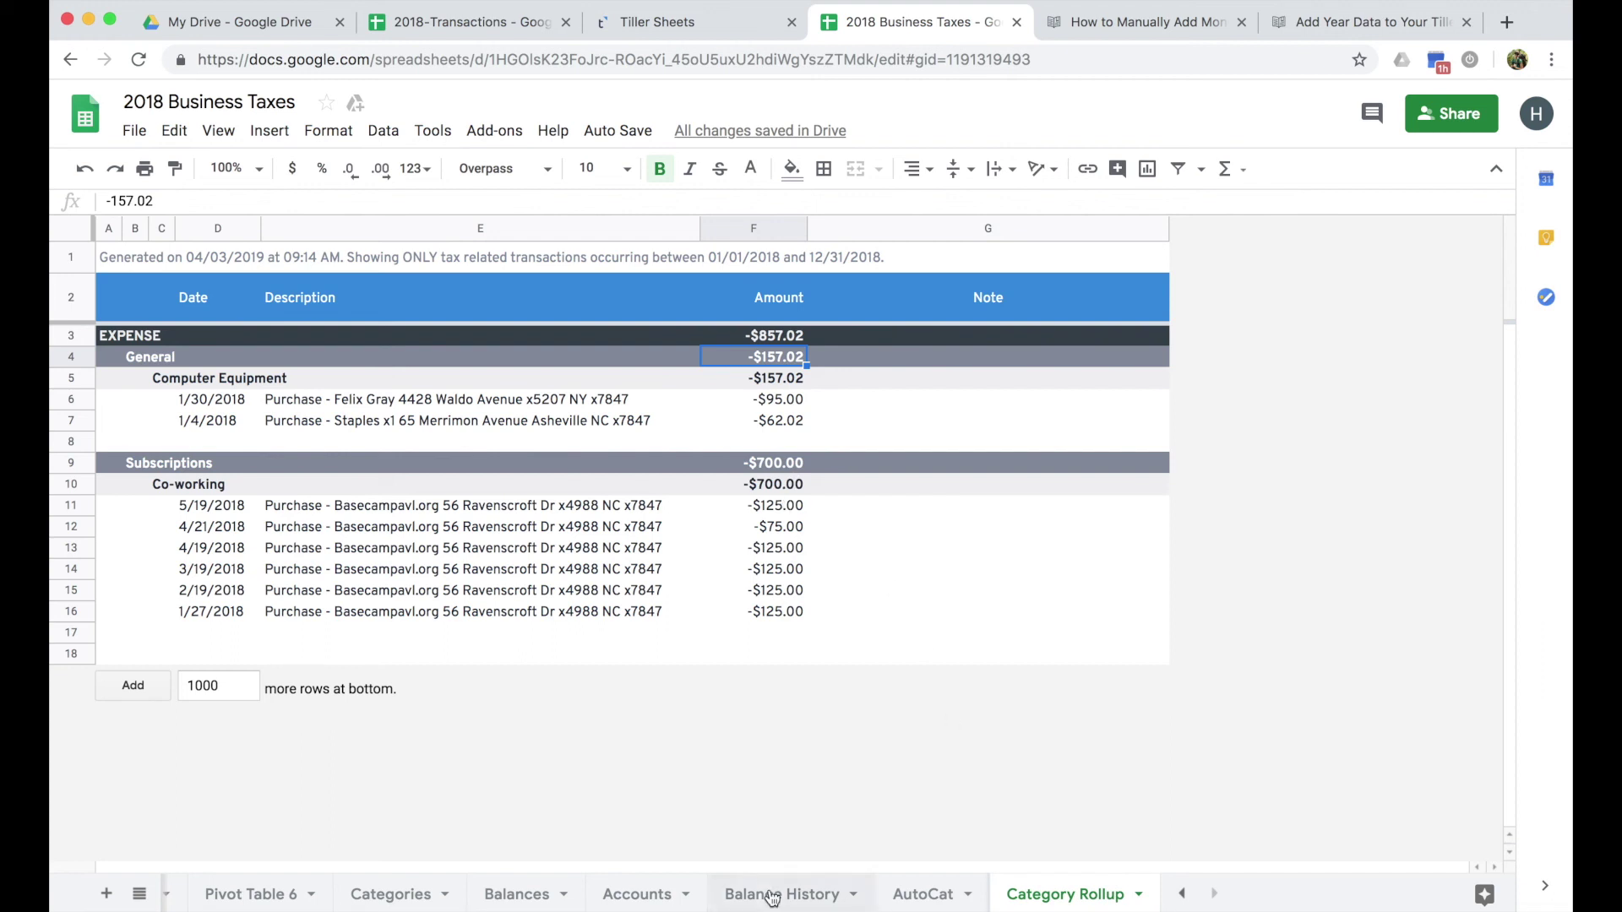
Reopen the Tiller Category Rollup report settings from the Add-ons menu
left_click(498, 132)
mouse_move(622, 219)
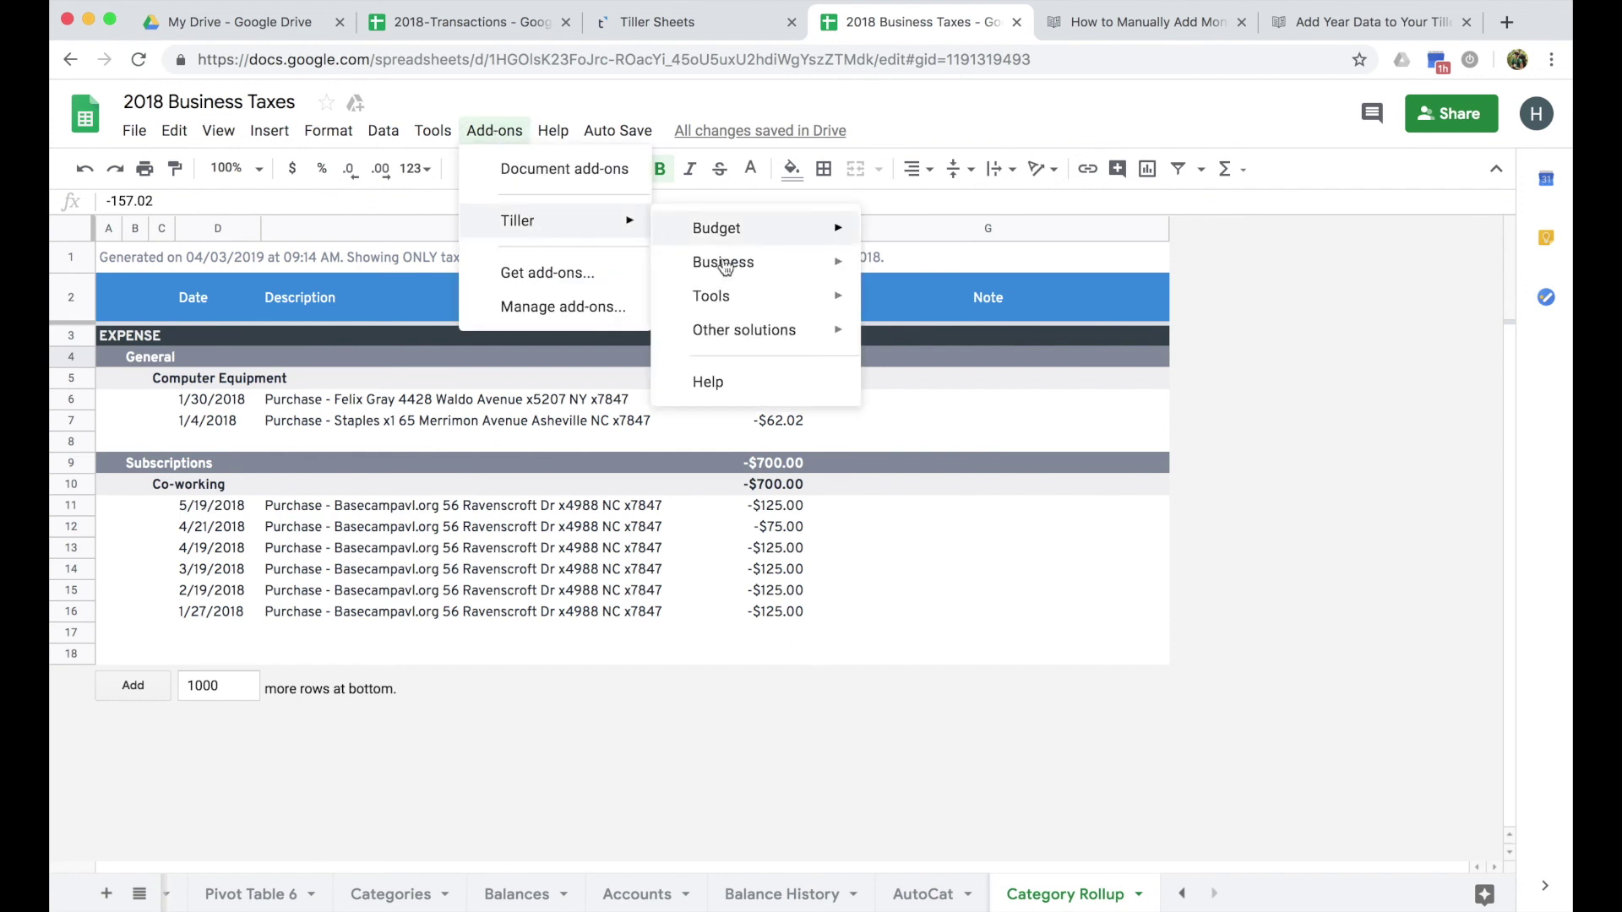
mouse_move(782, 328)
left_click(971, 367)
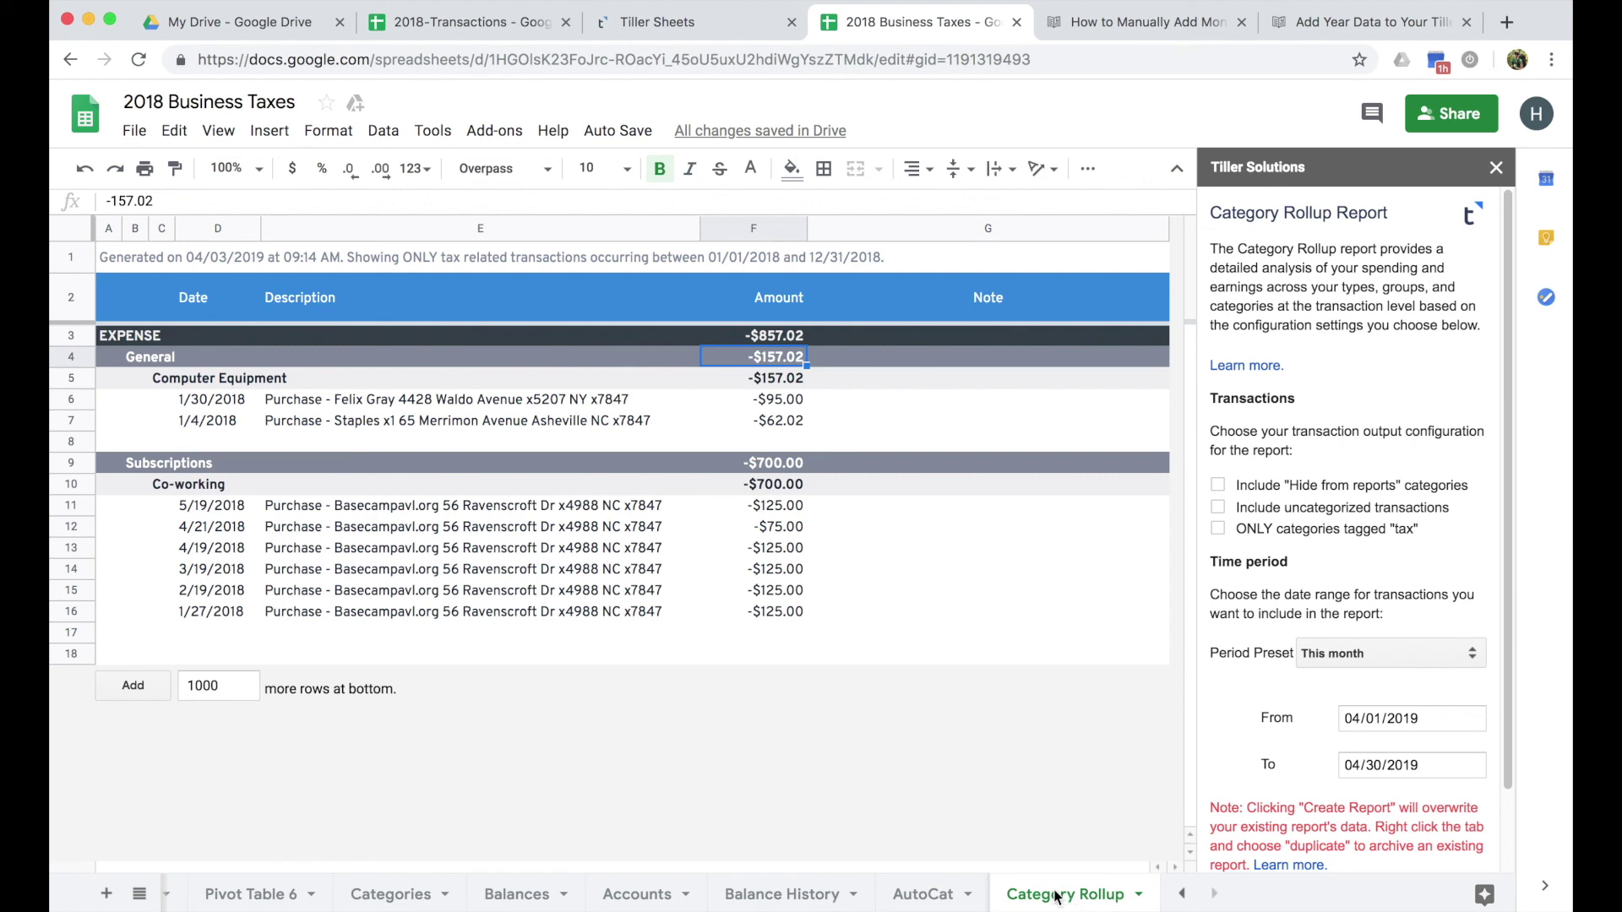
Look over the File > Download as options, then close the menu without downloading
left_click(136, 132)
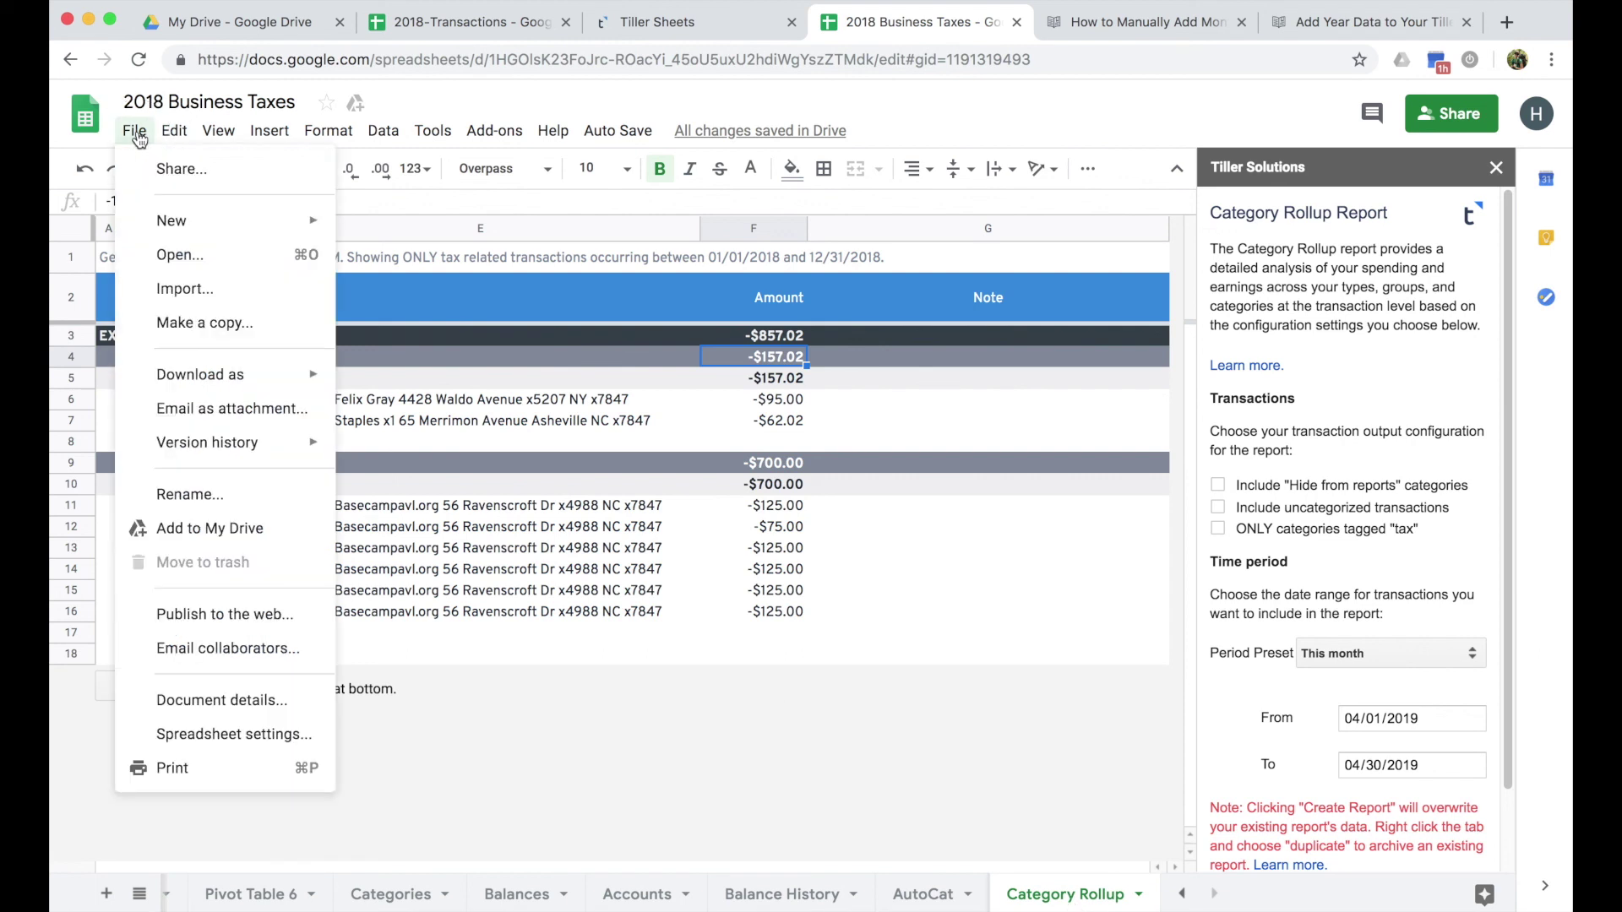
mouse_move(239, 378)
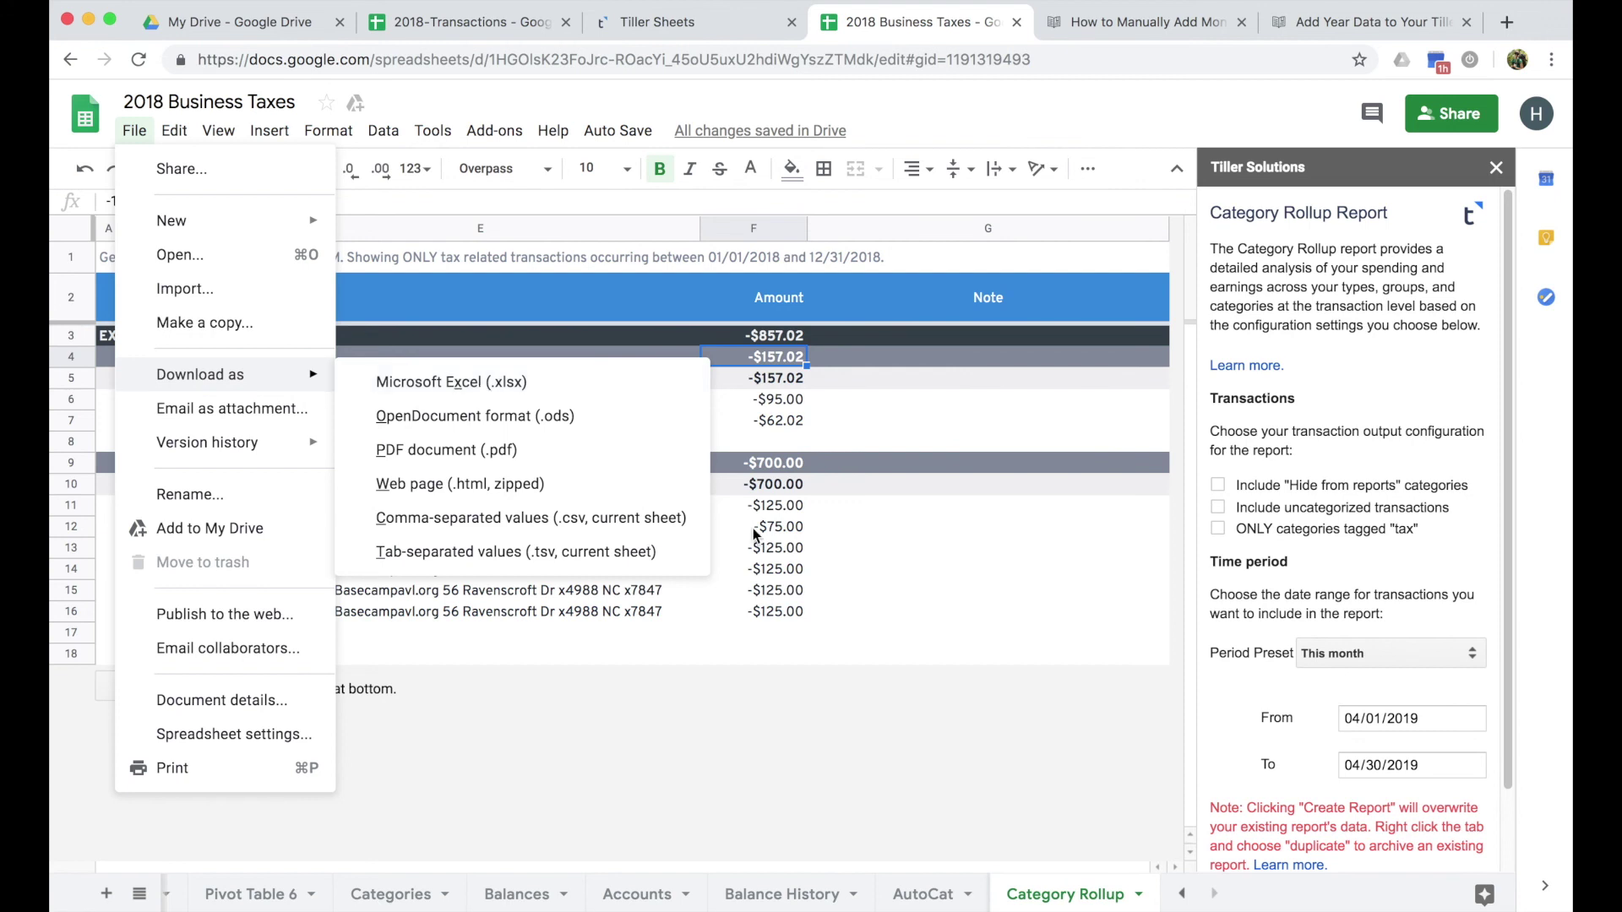
left_click(826, 655)
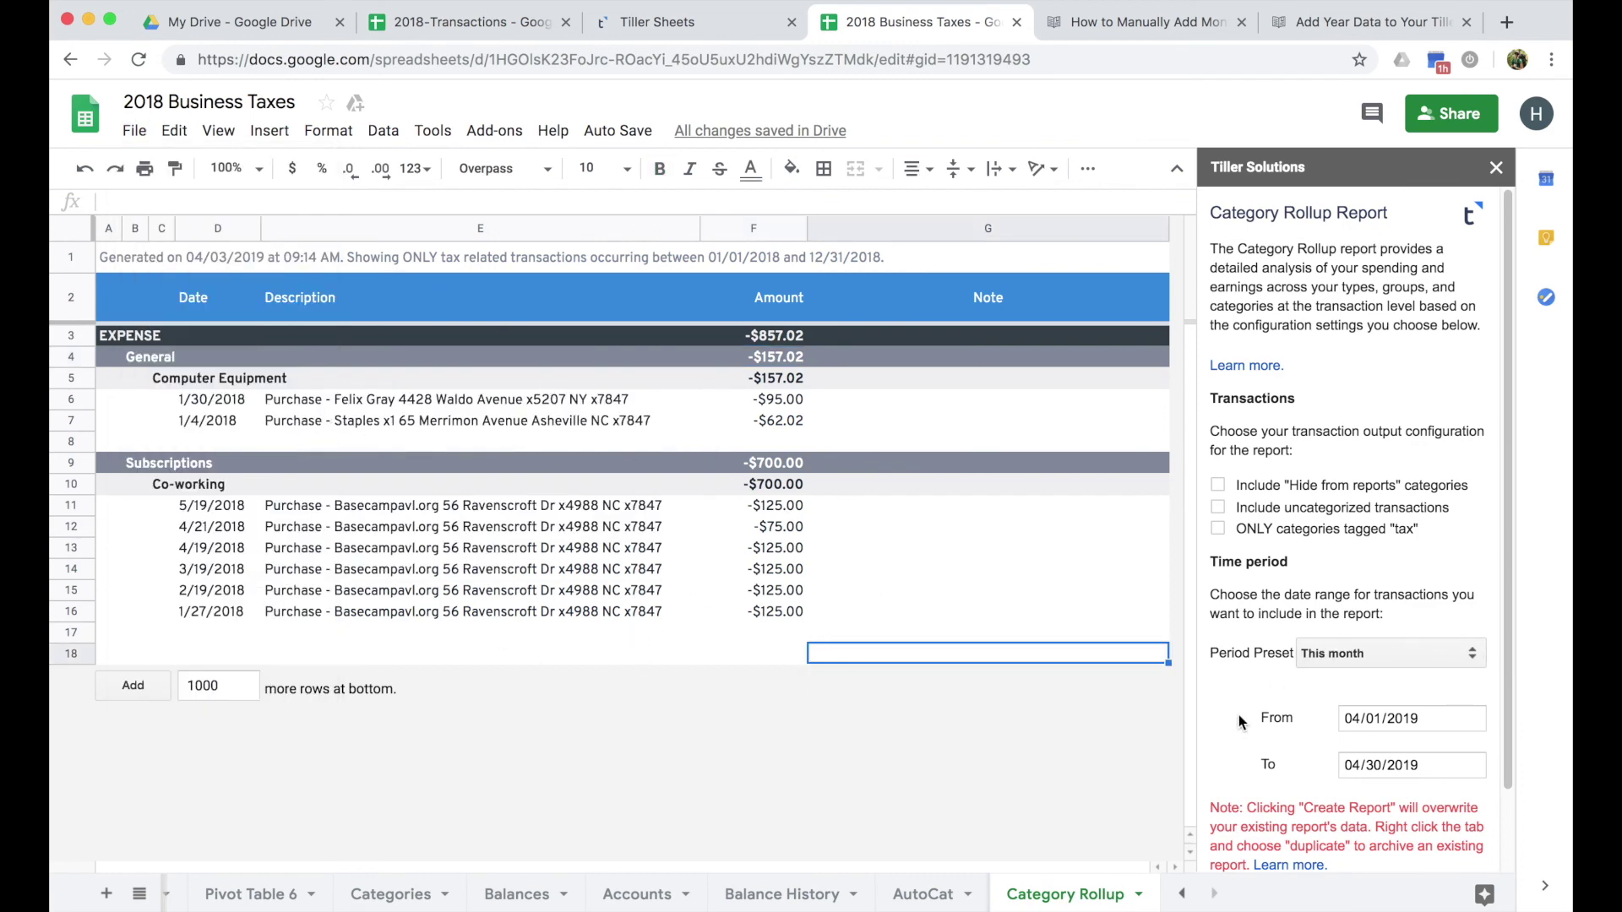
Generate a Category Rollup for all 2018 transactions, 01/01/2018 to 12/31/2018, without the tax-only filter
scroll(1235, 718, "down", 1)
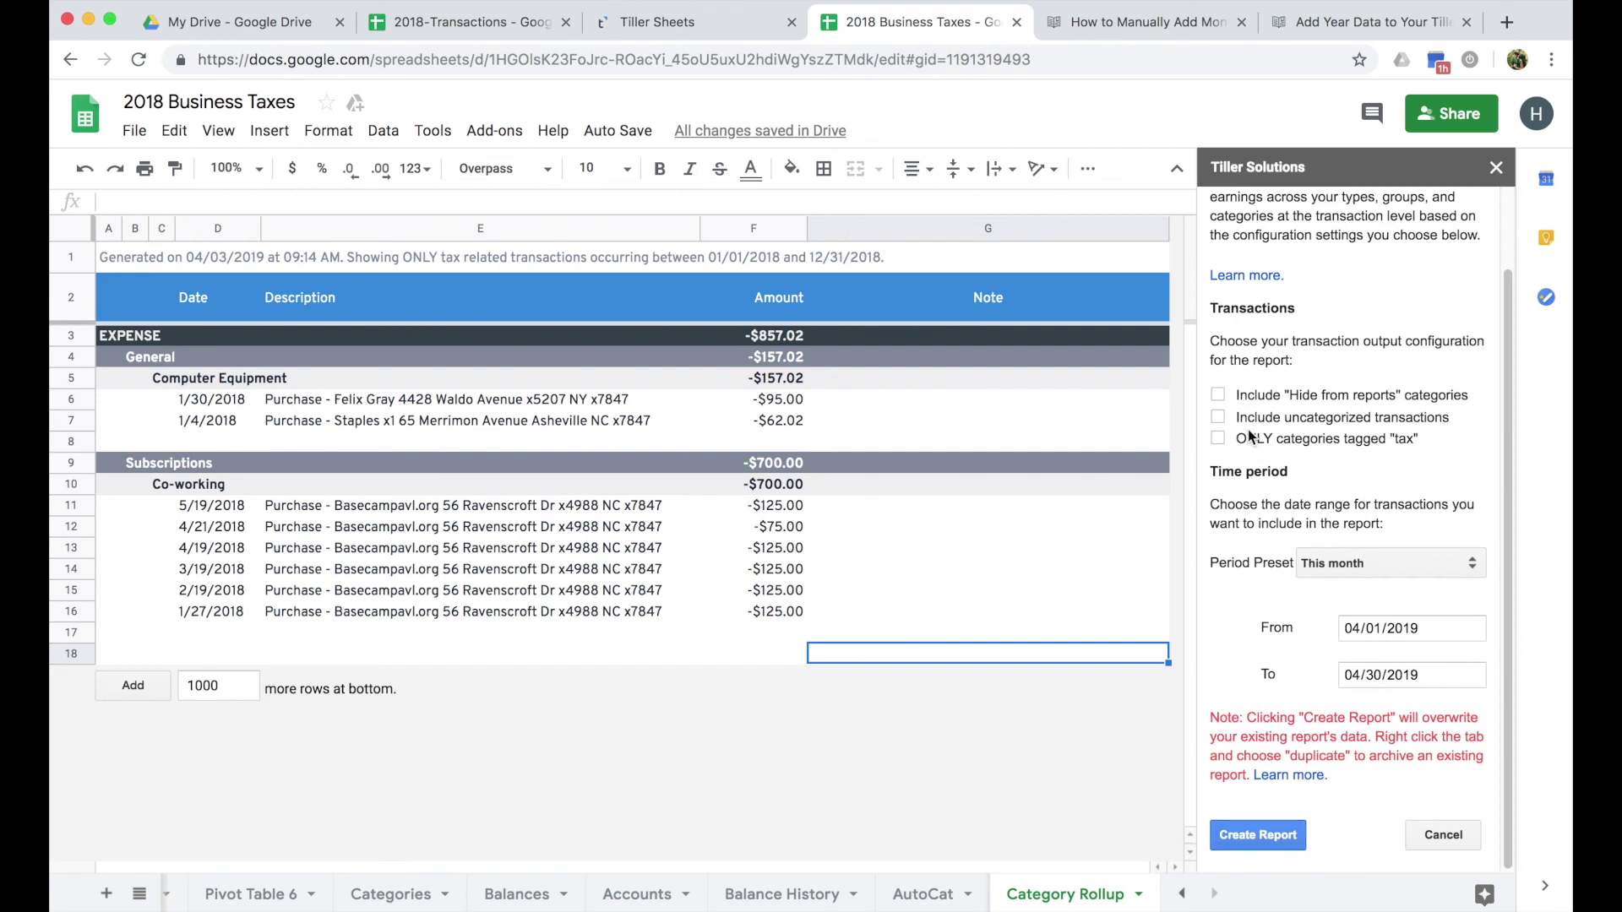
left_click(1354, 632)
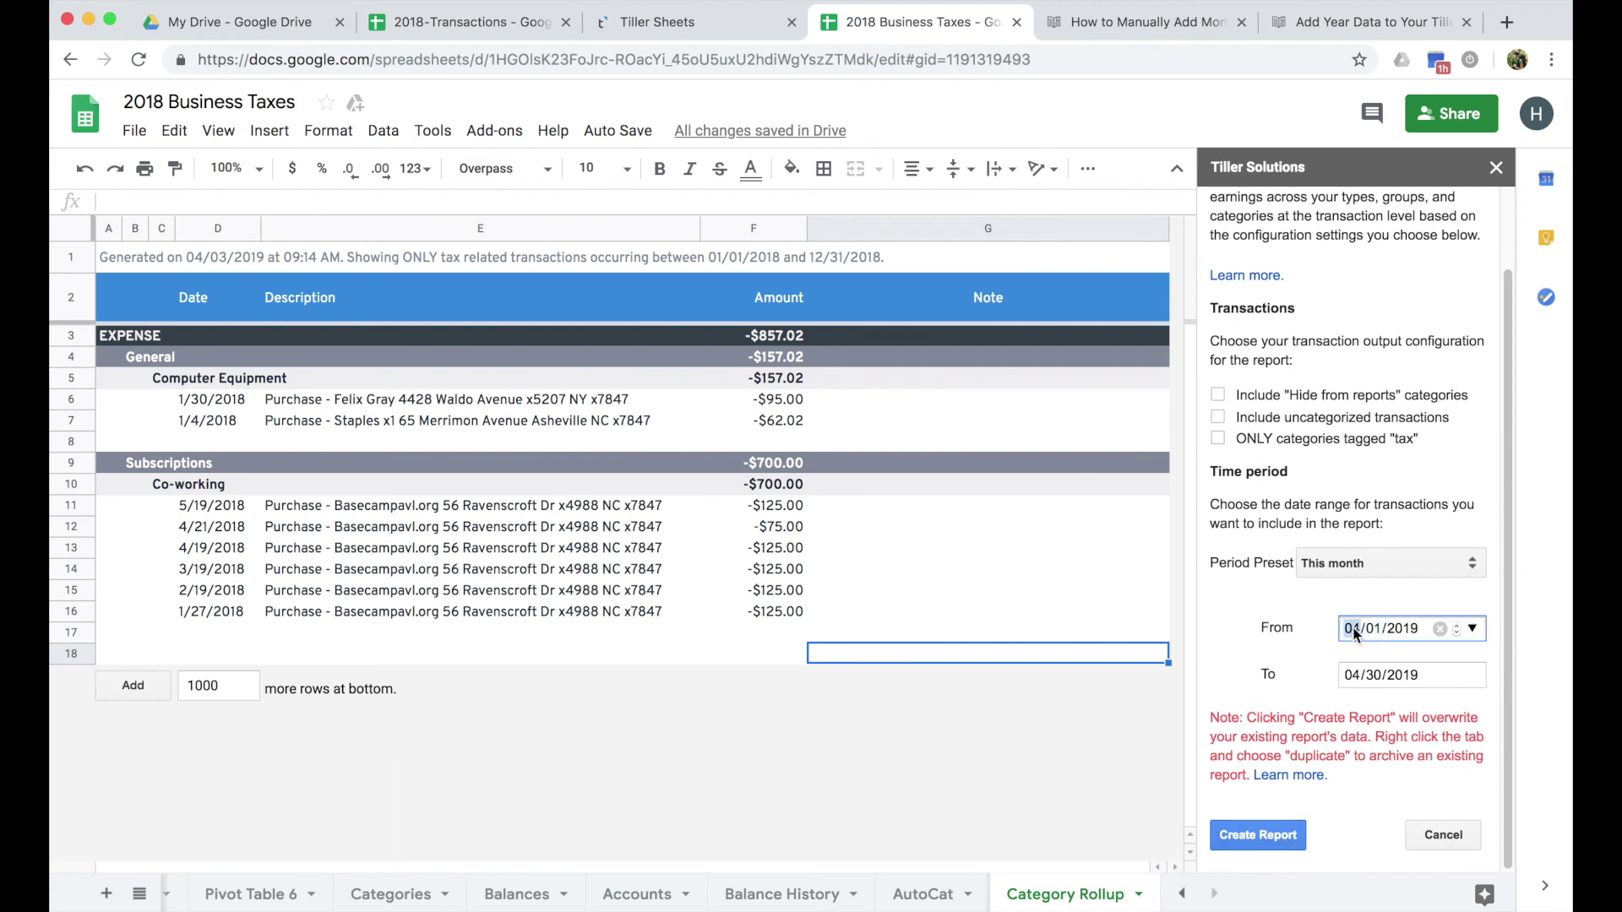
type("01/01/2018")
left_click(1351, 681)
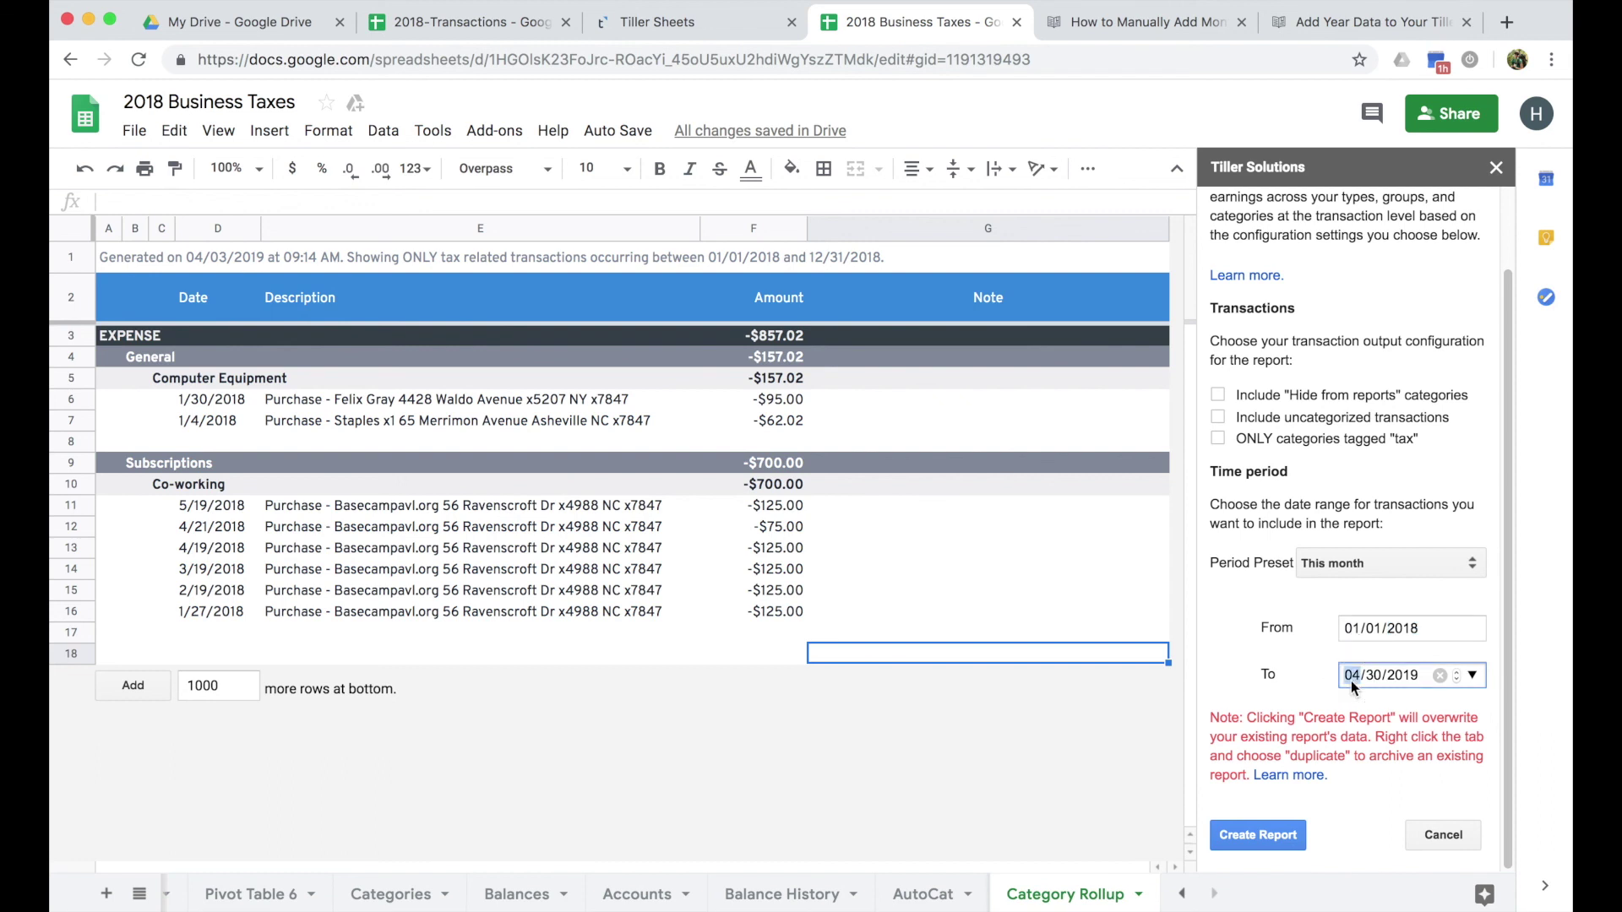
type("12/31/2018")
left_click(1257, 836)
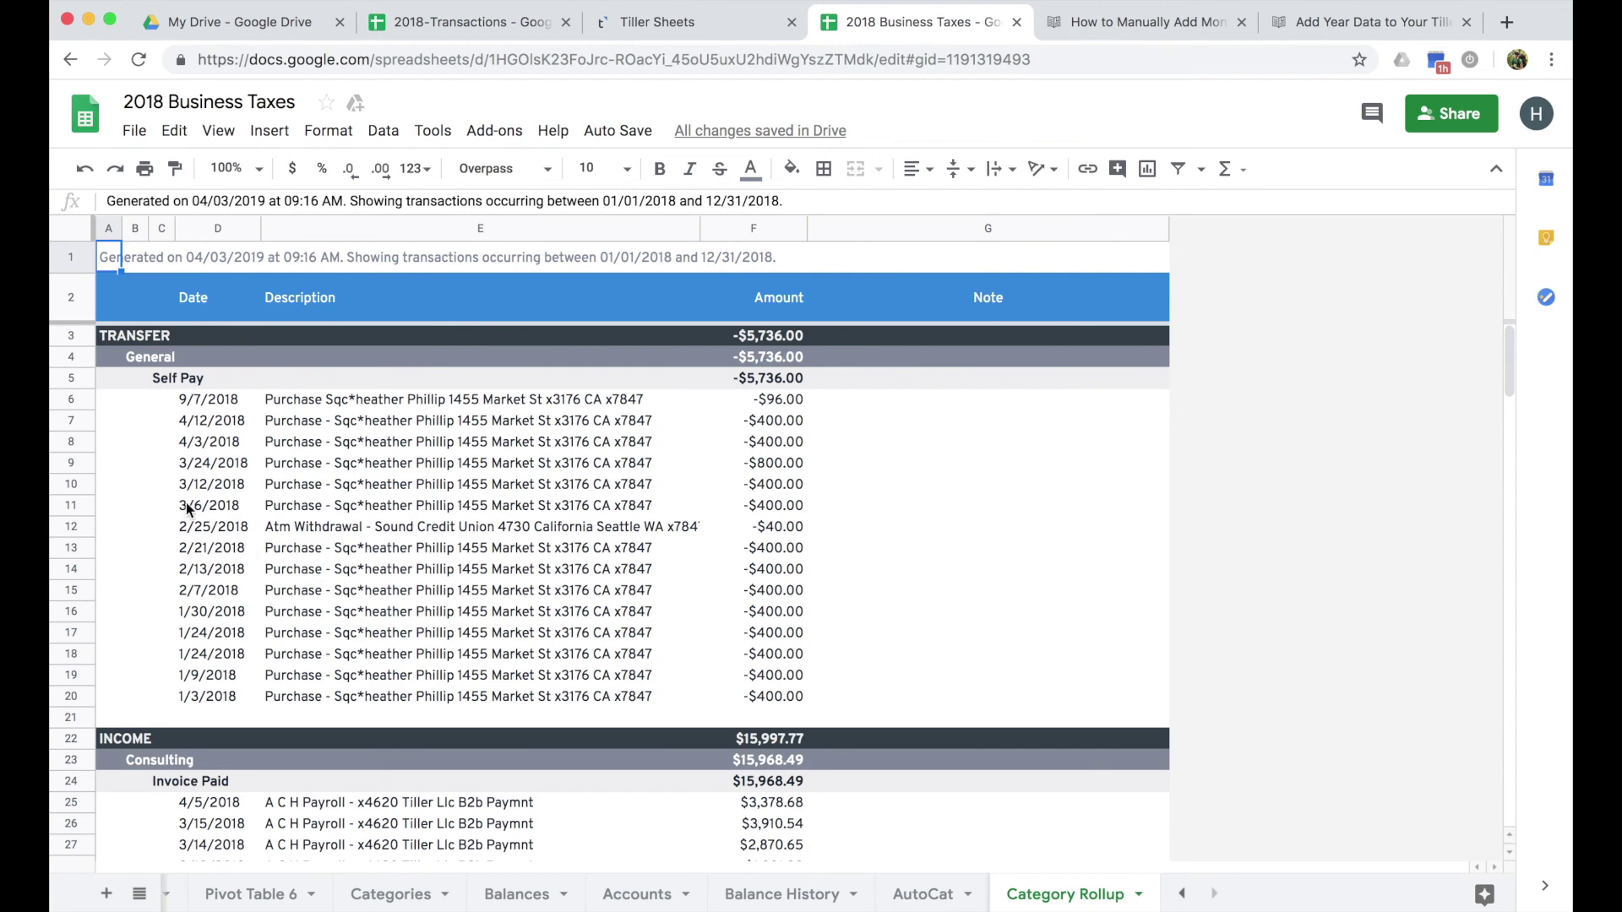
Scroll through the full-2018 Category Rollup to inspect its transfer, income and expense sections
scroll(186, 507, "down", 10)
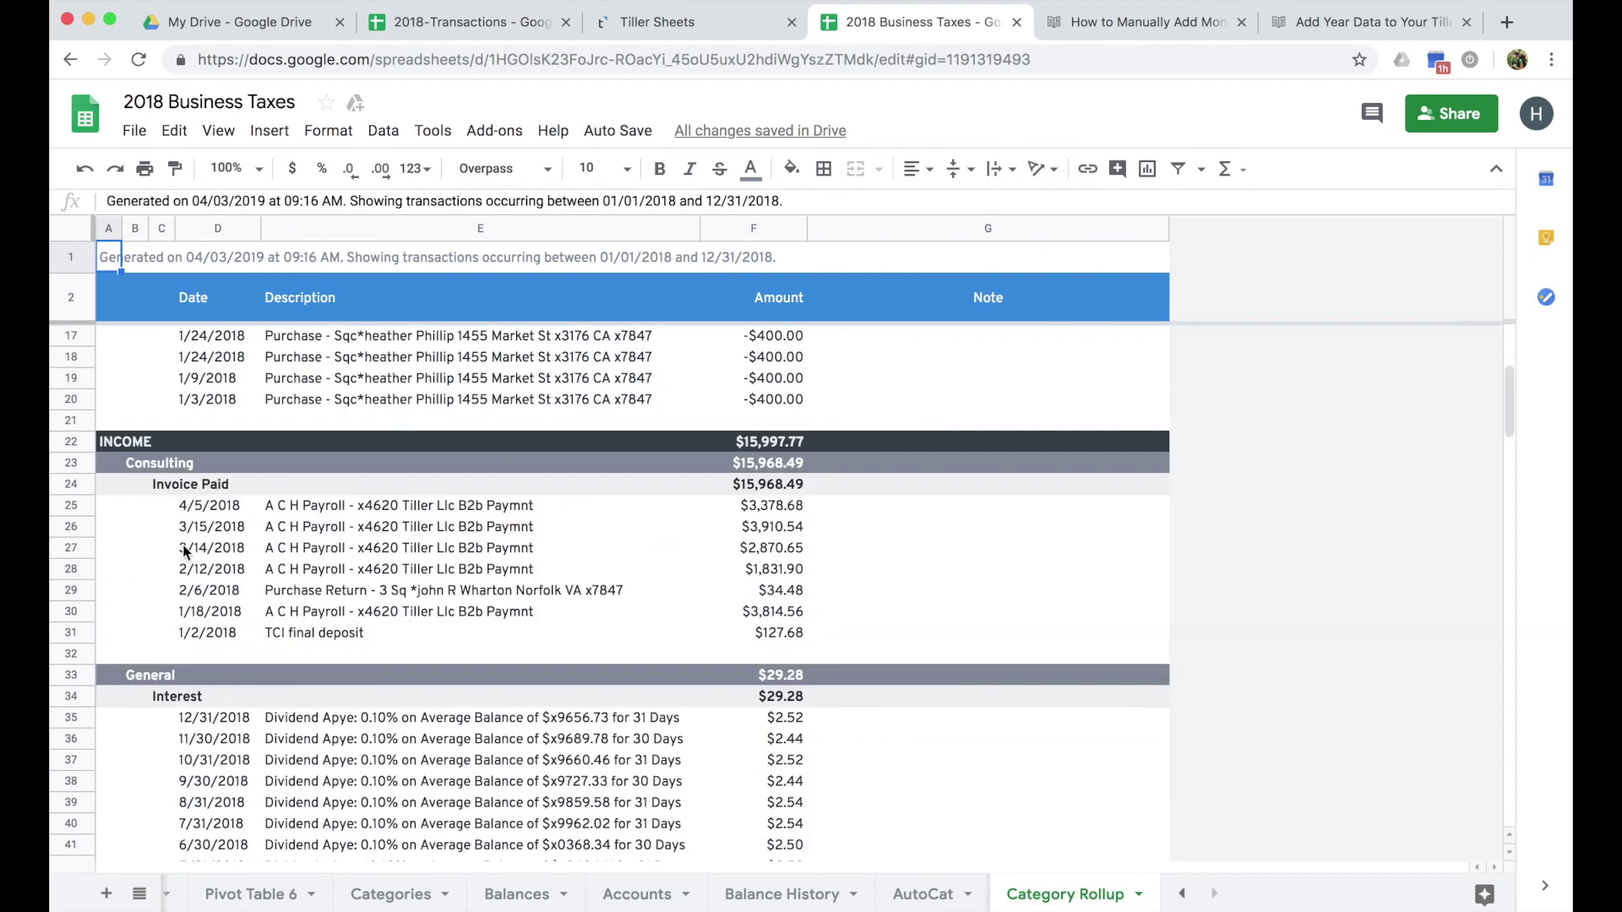
scroll(183, 548, "down", 10)
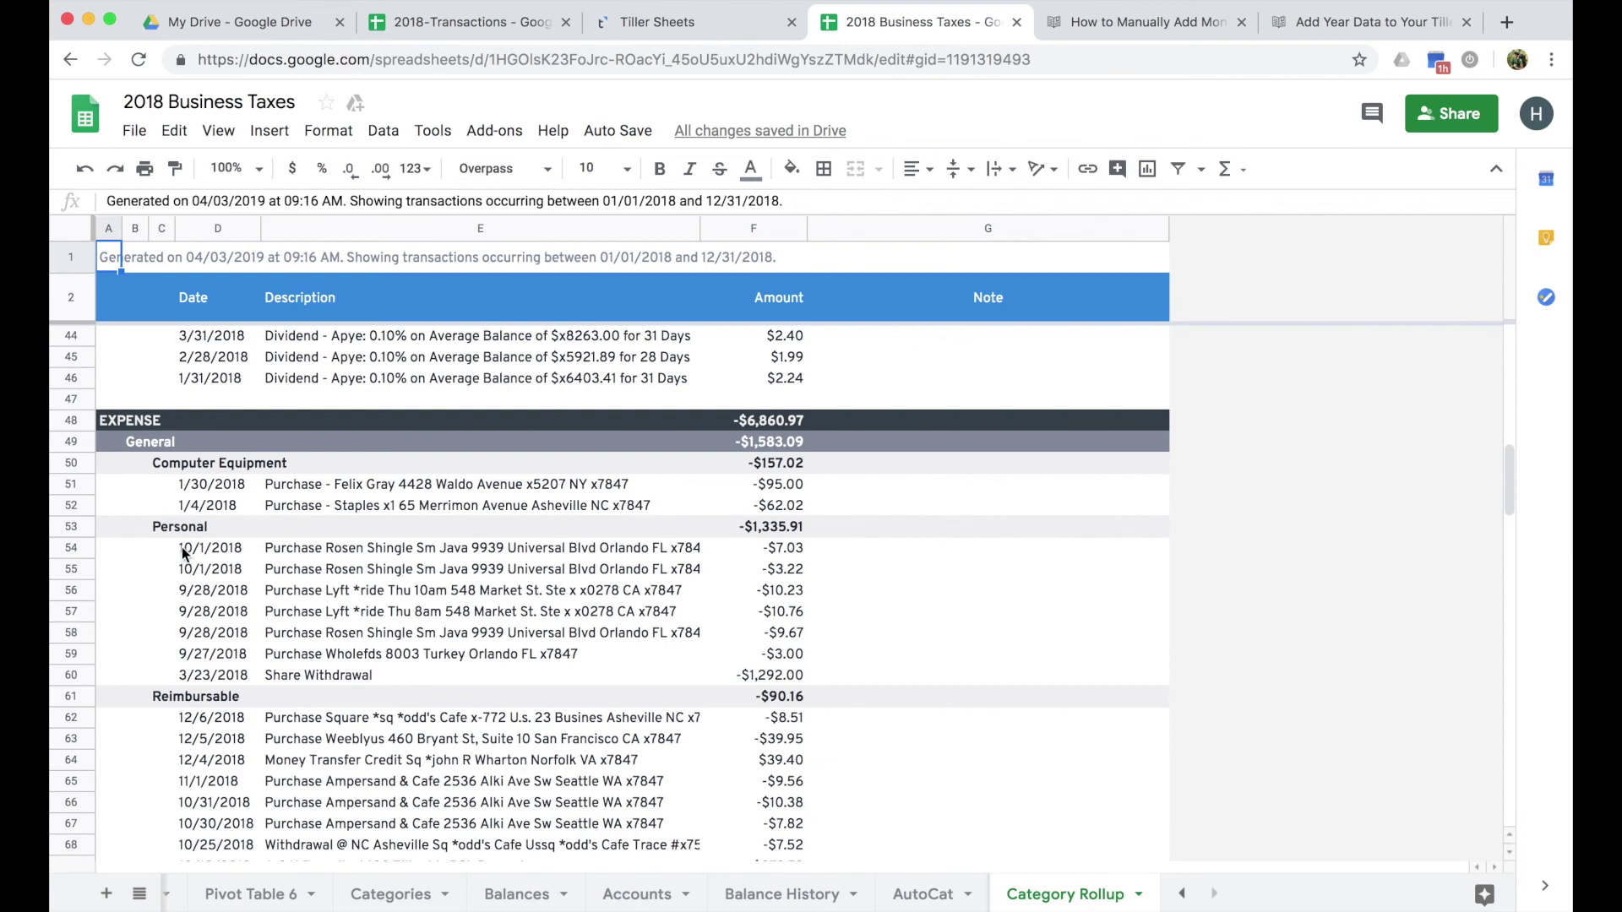
scroll(174, 640, "down", 20)
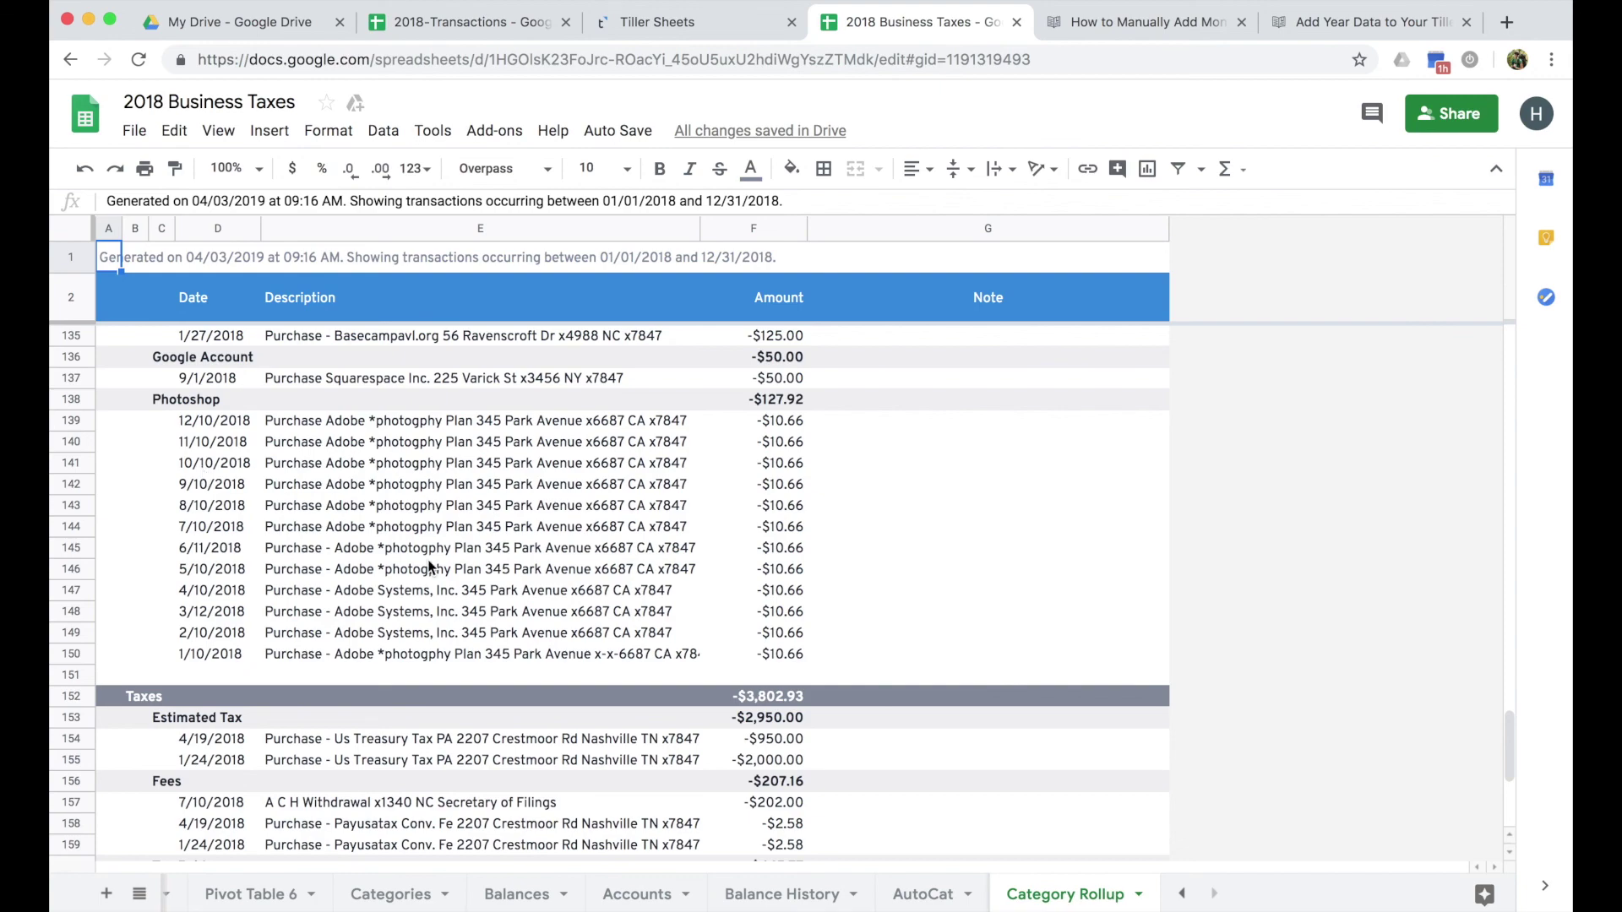
scroll(397, 631, "up", 20)
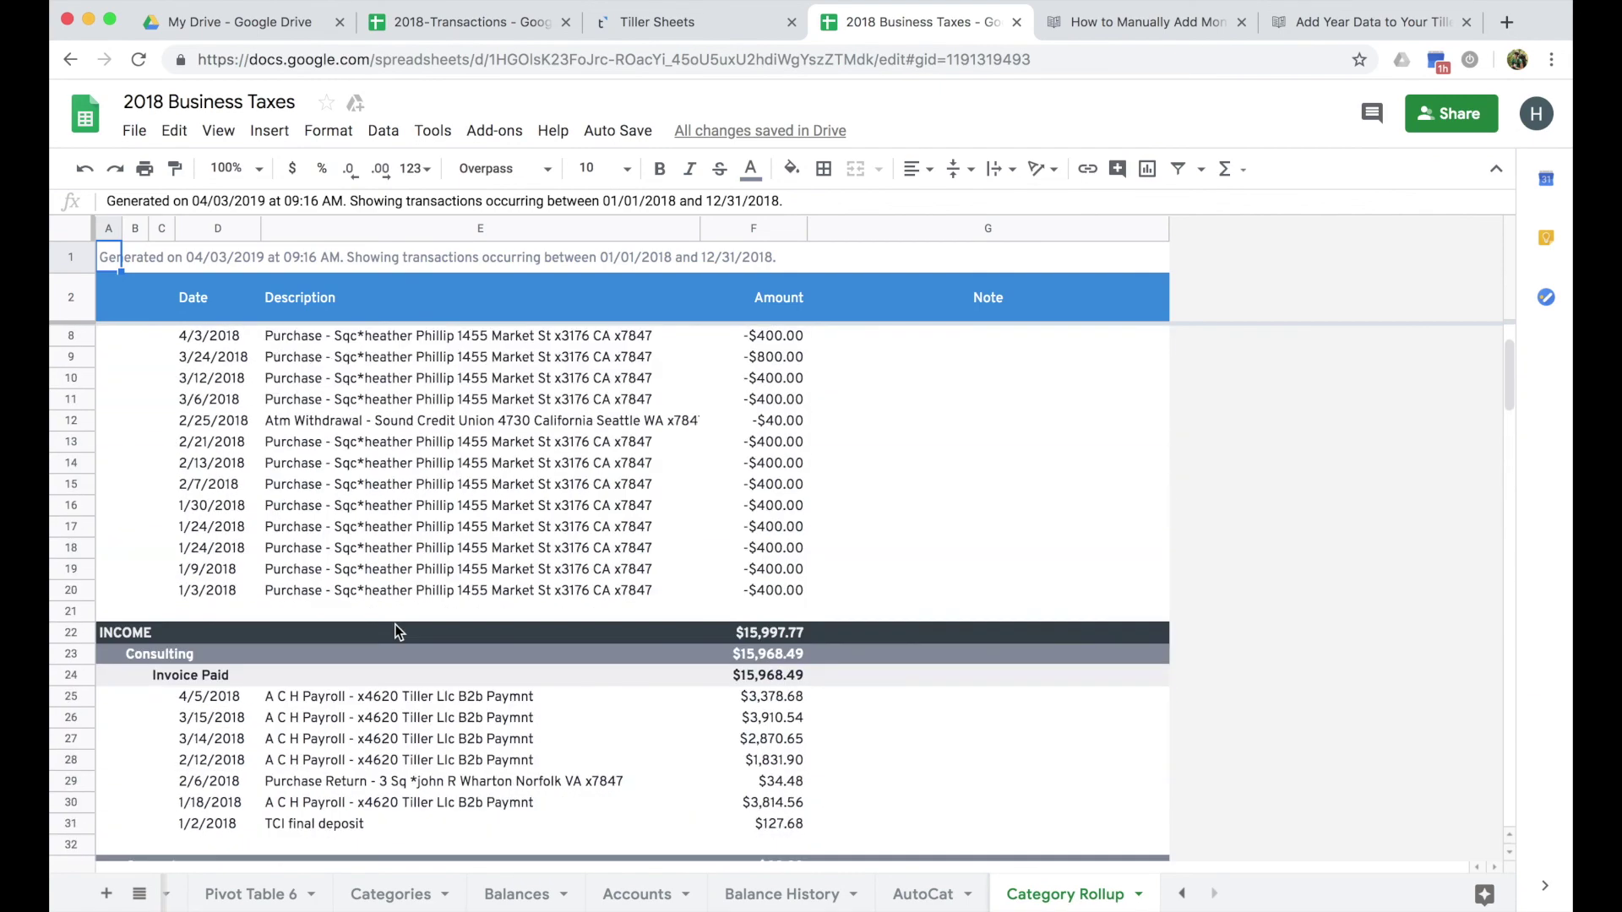